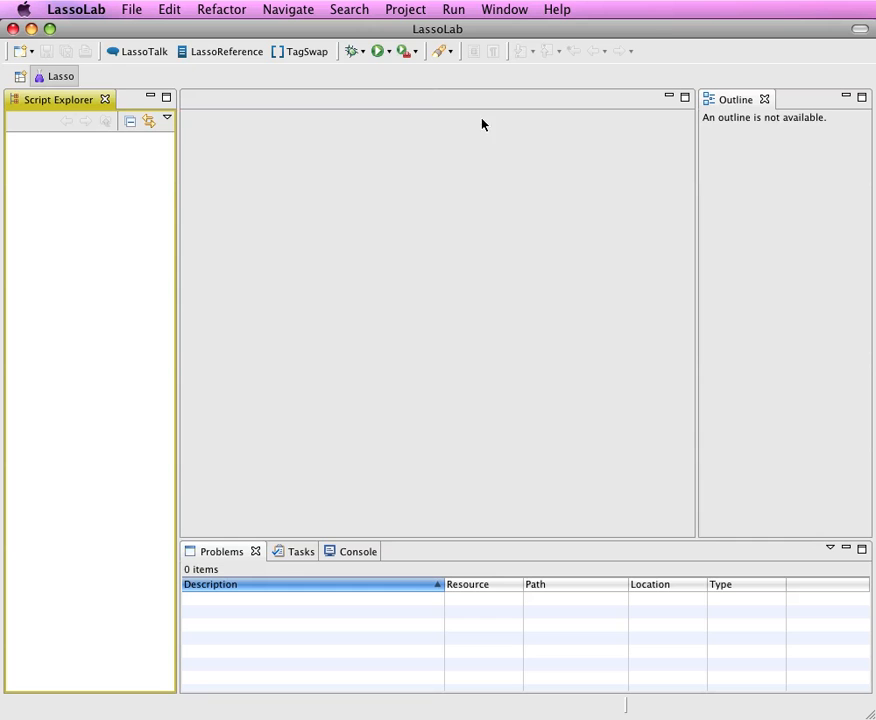
Step: Open the Internal Web Browser view from Window > Show View > Other, filtered by 'web'
{"action": "left_click", "coordinate": [494, 8]}
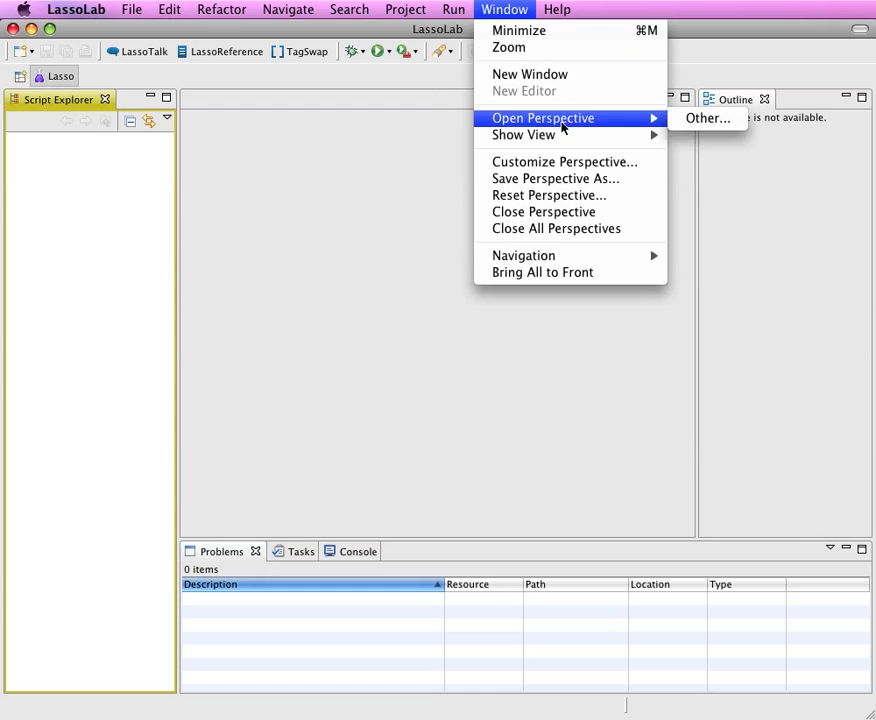
{"action": "mouse_move", "coordinate": [561, 139]}
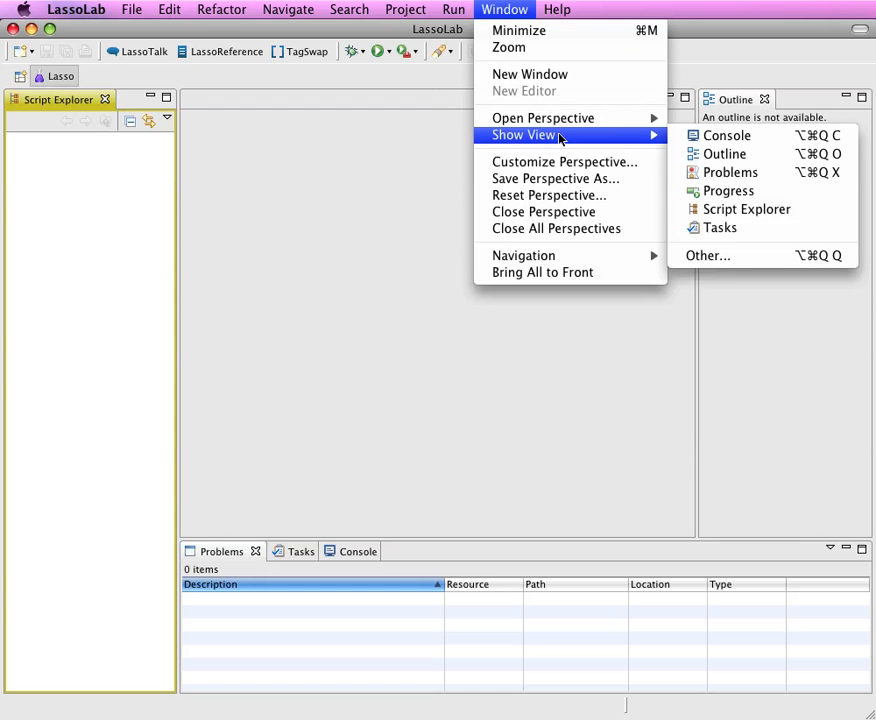
{"action": "left_click", "coordinate": [770, 256]}
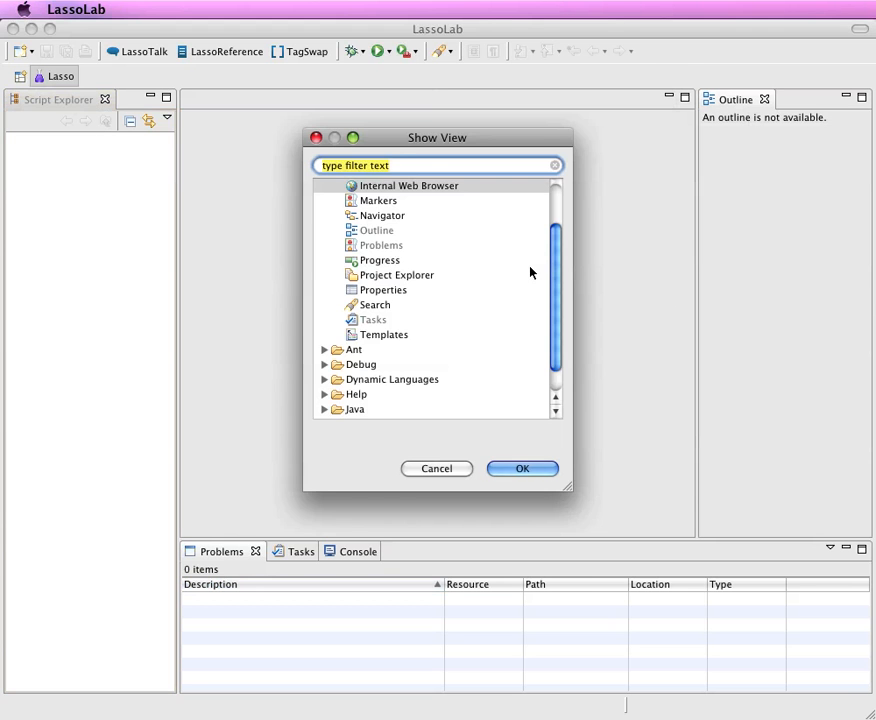
{"action": "type", "text": "web"}
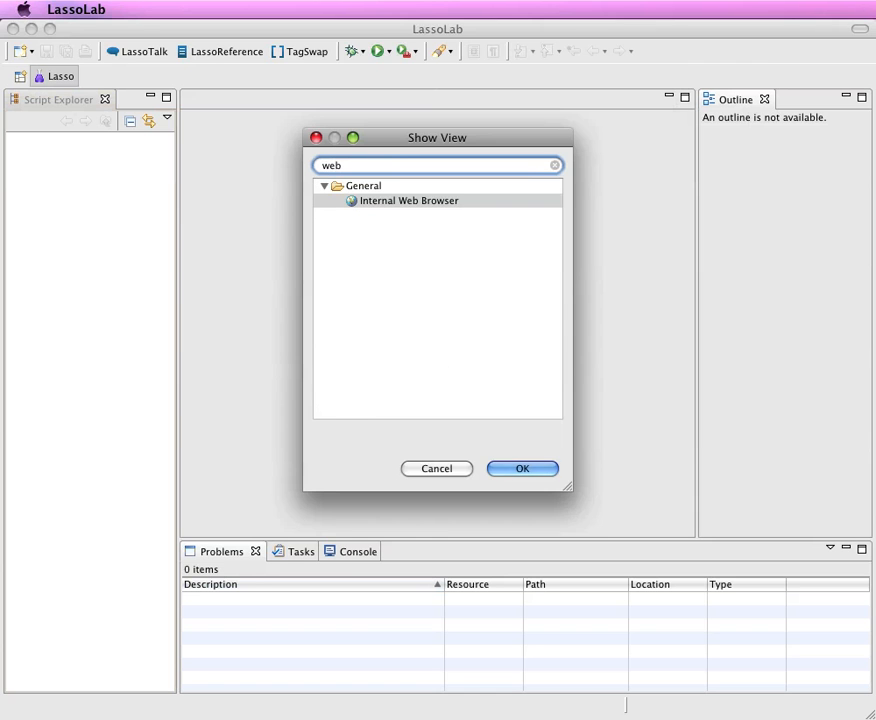
{"action": "left_click", "coordinate": [458, 199]}
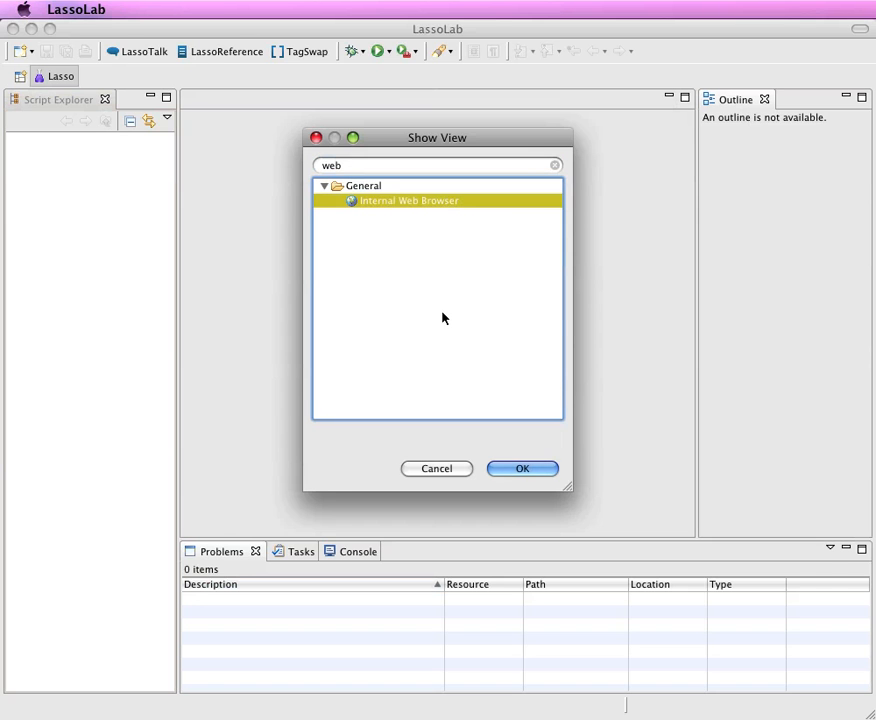
{"action": "key", "text": "Return"}
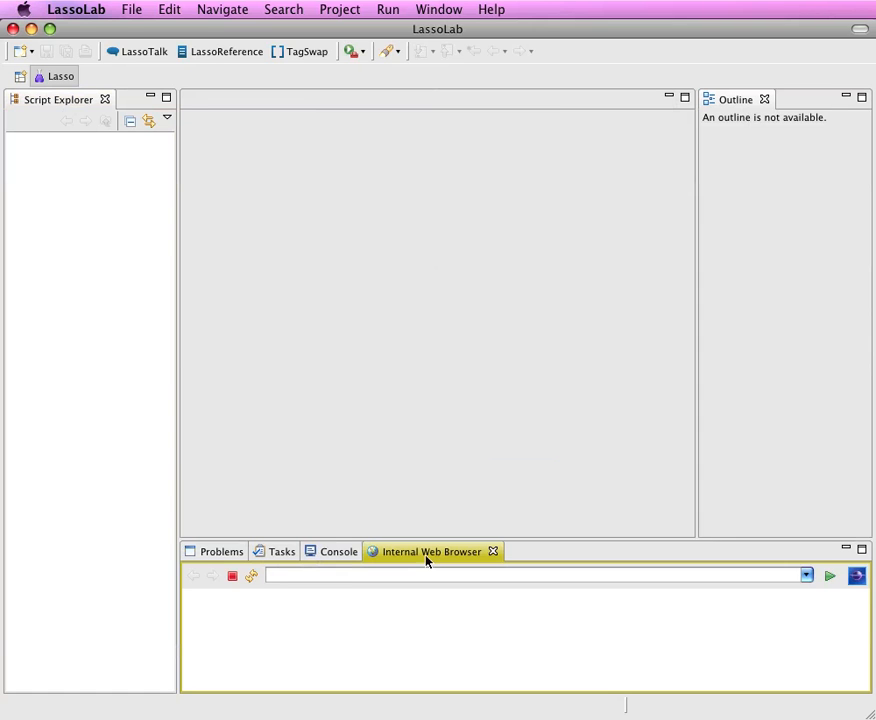
Step: Drag the web browser view above the editor area, then back to the bottom panel
{"action": "left_click_drag", "start_coordinate": [428, 561], "coordinate": [469, 127]}
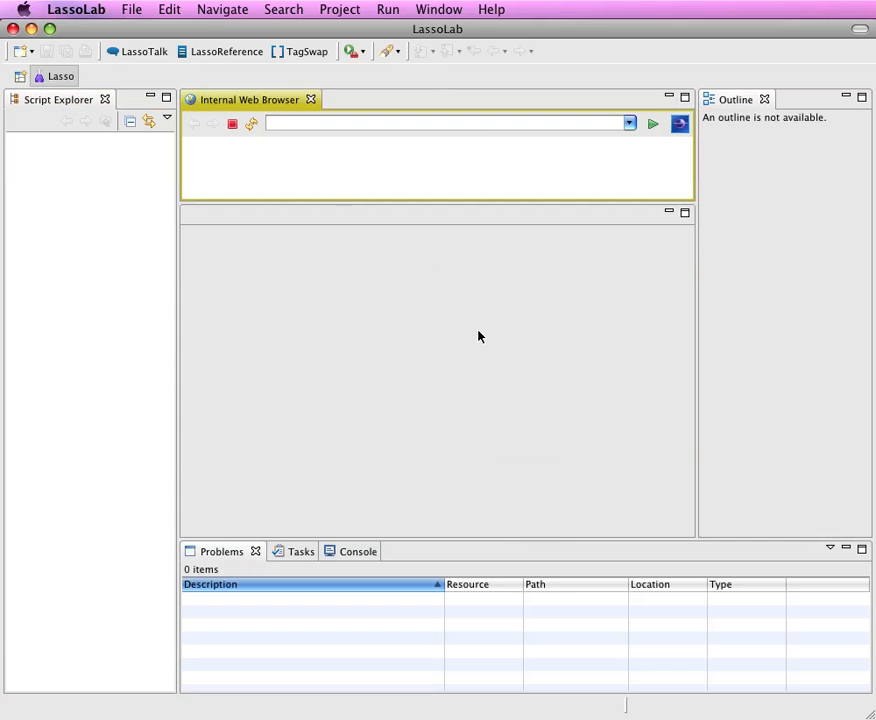
{"action": "left_click_drag", "start_coordinate": [242, 106], "coordinate": [260, 264]}
{"action": "left_click_drag", "start_coordinate": [233, 97], "coordinate": [243, 256]}
{"action": "left_click_drag", "start_coordinate": [227, 97], "coordinate": [430, 557]}
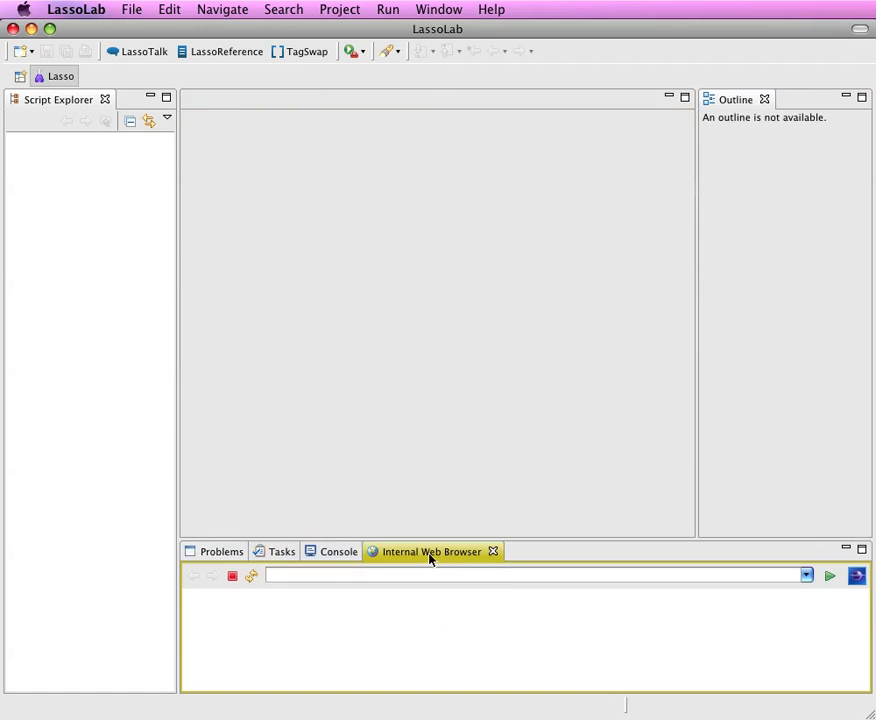
Step: Maximize the Internal Web Browser so it fills the workbench
{"action": "left_click", "coordinate": [862, 553]}
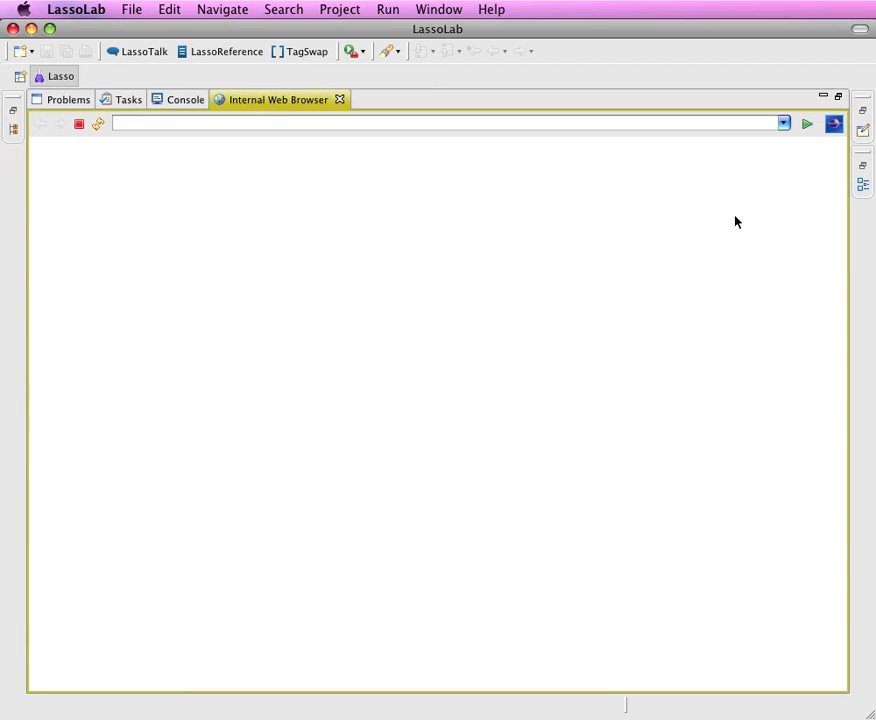
{"action": "left_click", "coordinate": [839, 98]}
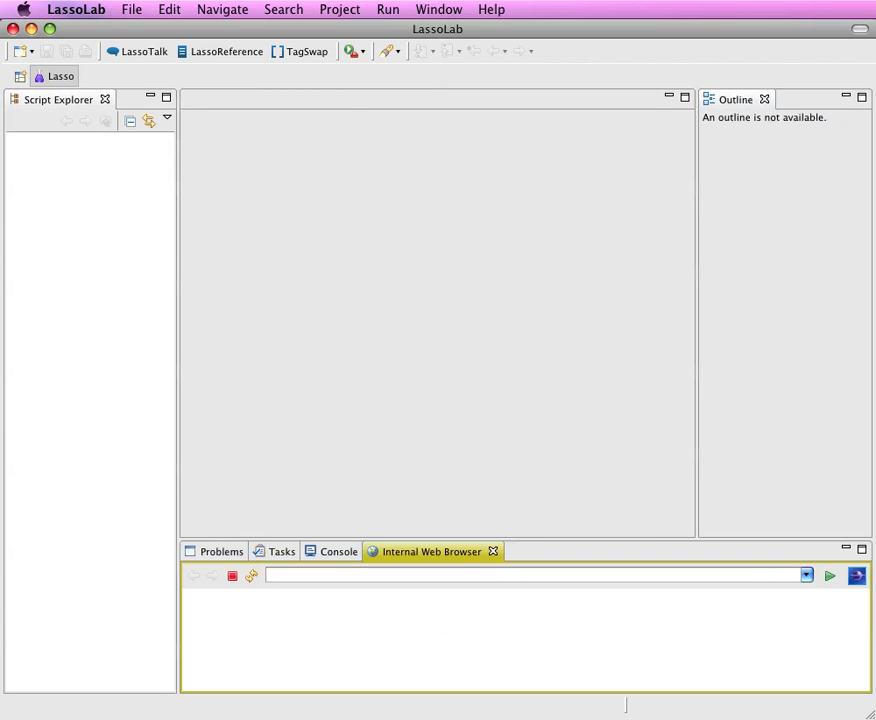
{"action": "left_click", "coordinate": [862, 550]}
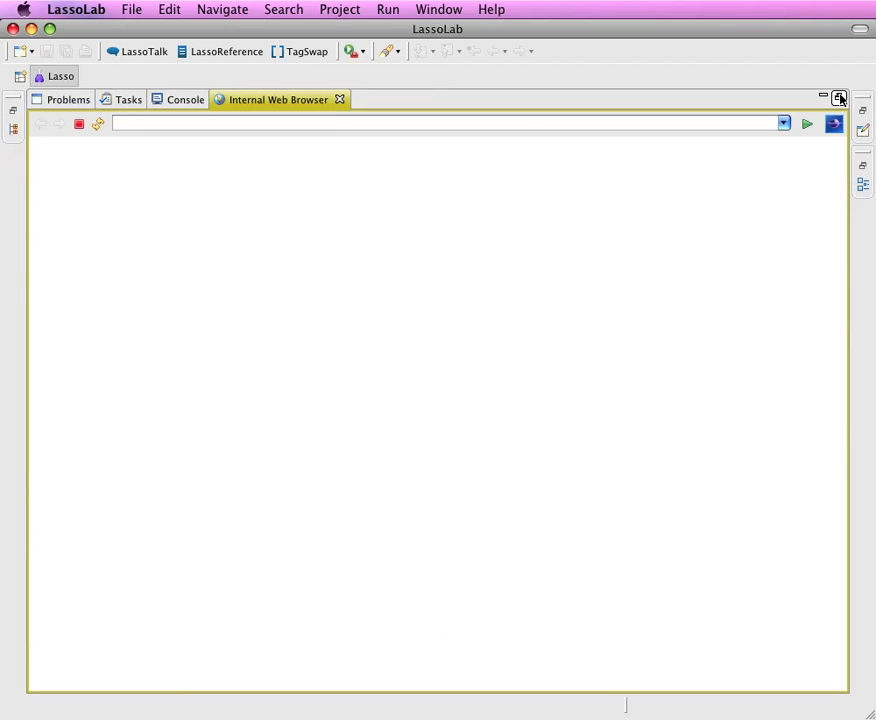
{"action": "left_click", "coordinate": [500, 128]}
{"action": "type", "text": "htt"}
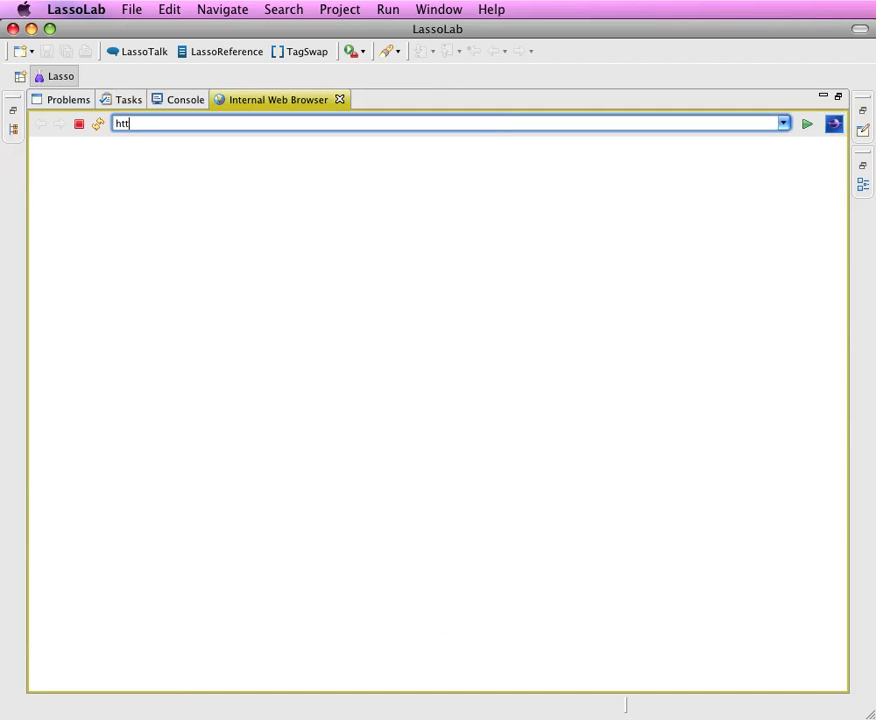
{"action": "type", "text": "ps://github.com/knop"}
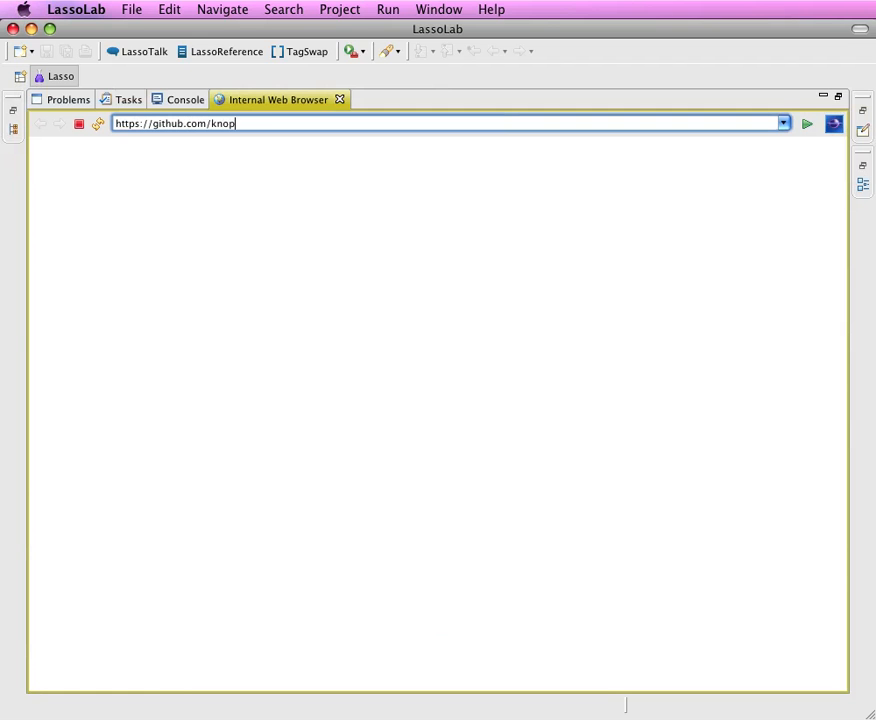
{"action": "type", "text": "-project/"}
{"action": "type", "text": "knop"}
{"action": "key", "text": "Return"}
{"action": "key", "text": "super+c"}
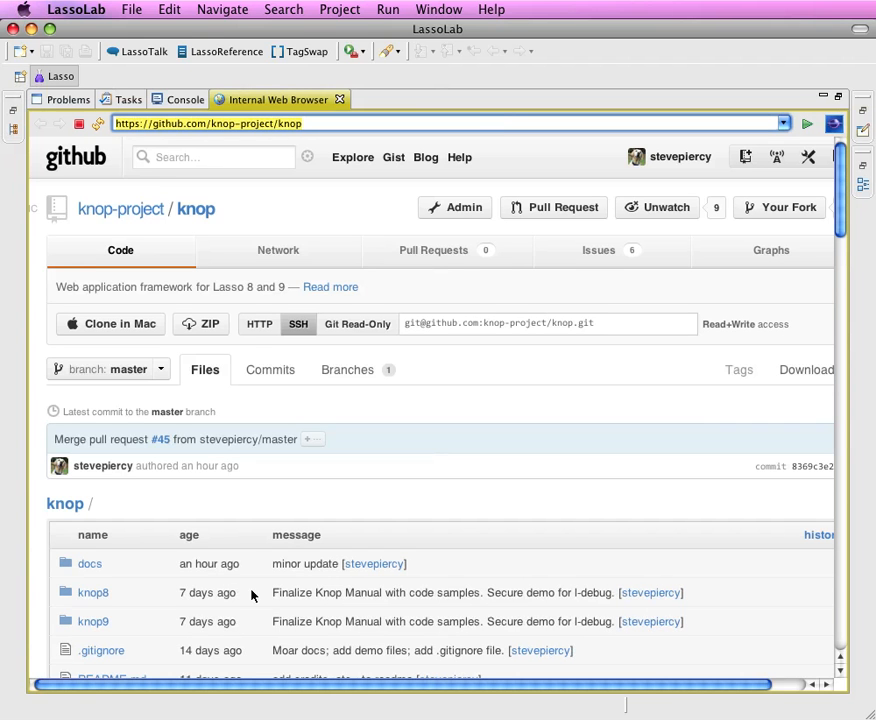
Step: Open docs/using_egit_with_the_knop_project.md and scroll down to 'Install the EGit plugin'
{"action": "left_click", "coordinate": [90, 565]}
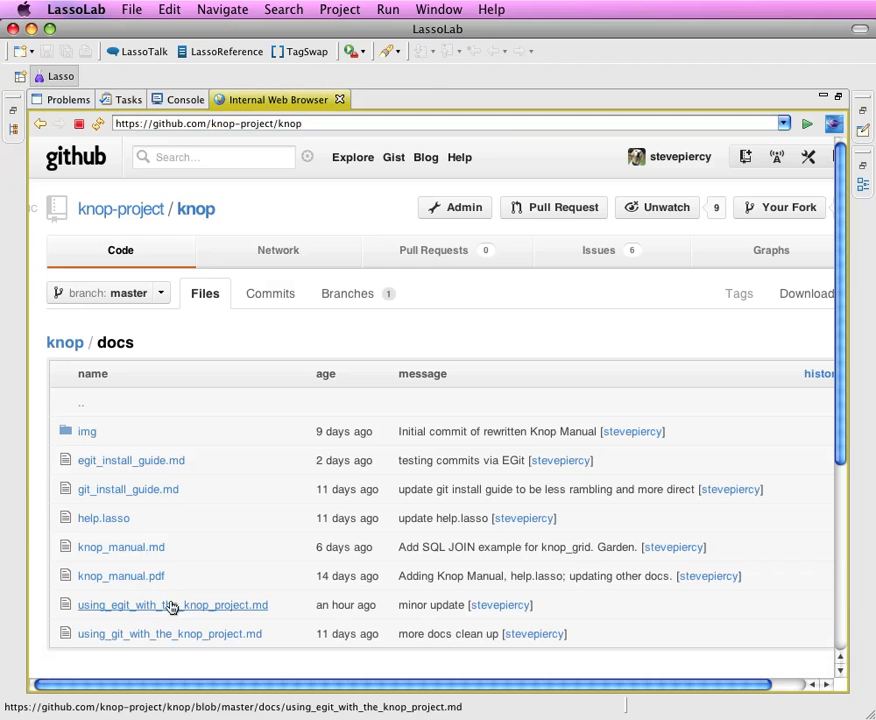
{"action": "left_click", "coordinate": [181, 612]}
{"action": "scroll", "coordinate": [259, 551], "scroll_direction": "down", "scroll_amount": 5}
{"action": "scroll", "coordinate": [259, 551], "scroll_direction": "down", "scroll_amount": 4}
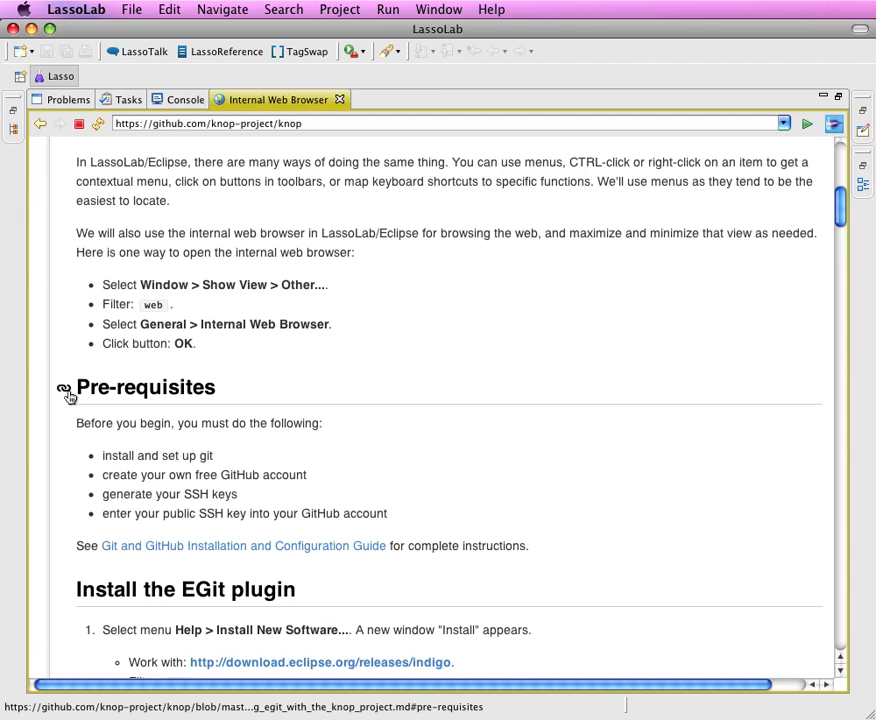
{"action": "scroll", "coordinate": [67, 396], "scroll_direction": "down", "scroll_amount": 5}
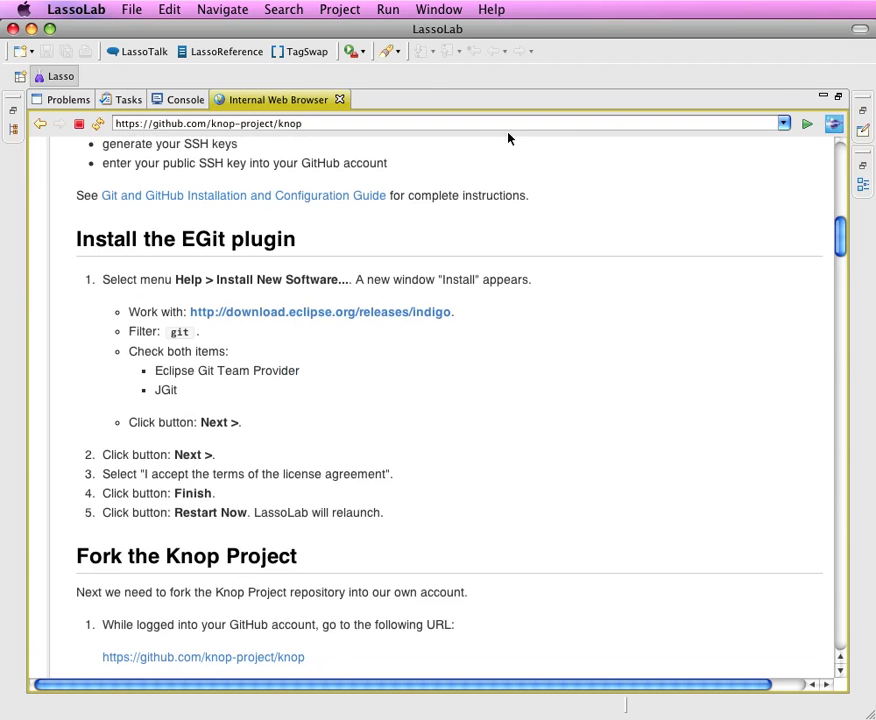
Step: In Install New Software, pick the Indigo site, filter 'git' and check the Collaboration features
{"action": "left_click", "coordinate": [490, 8]}
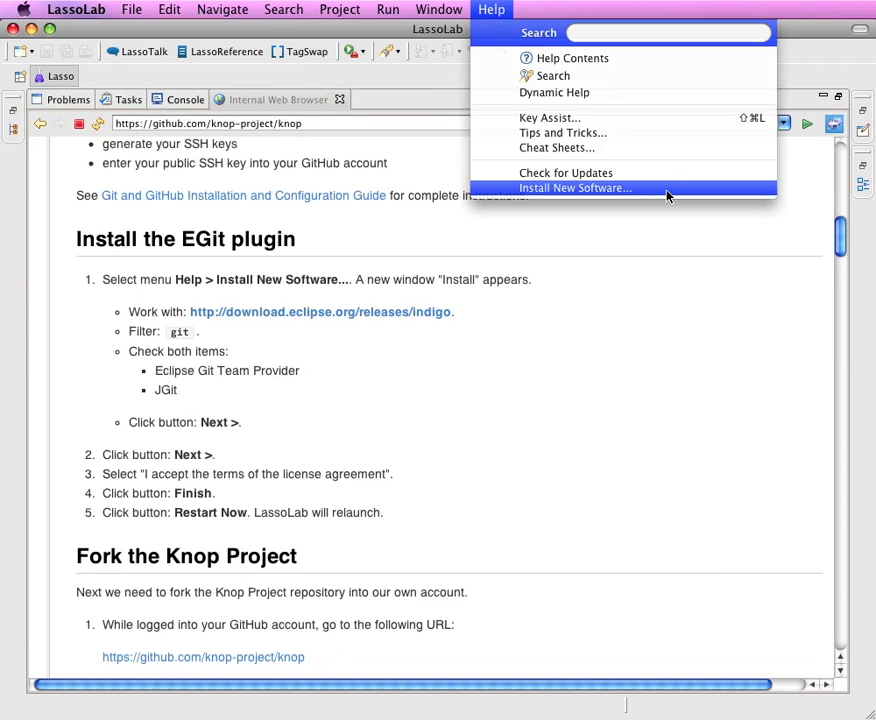
{"action": "left_click", "coordinate": [616, 190]}
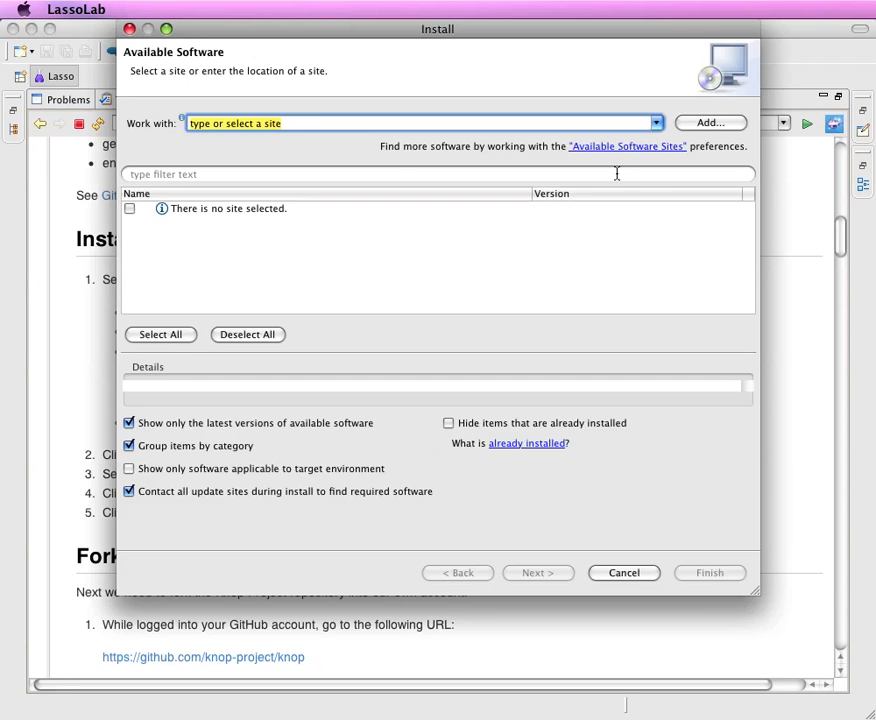
{"action": "left_click", "coordinate": [657, 122]}
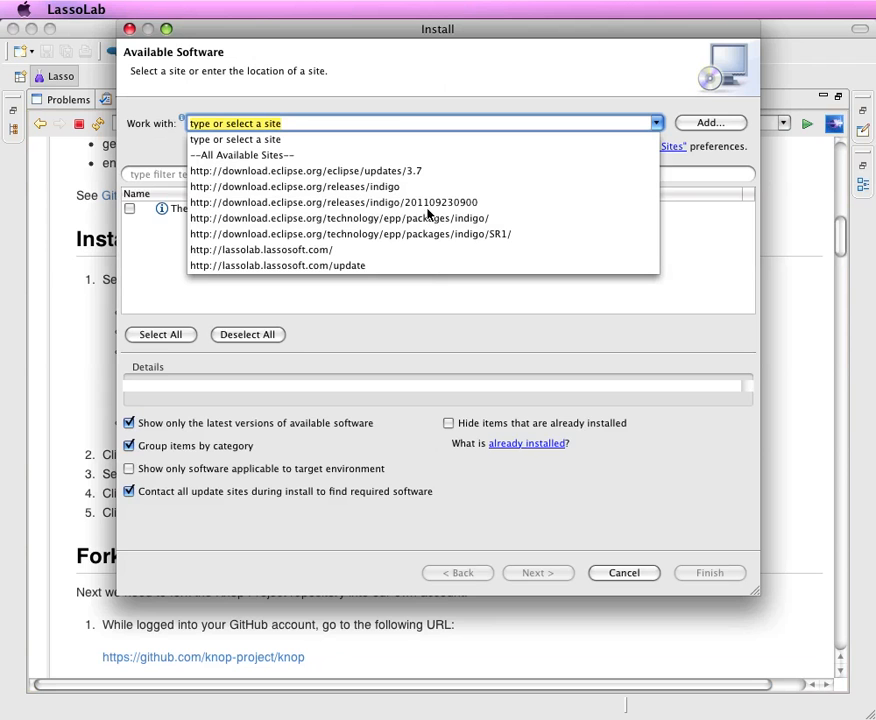
{"action": "left_click", "coordinate": [401, 188]}
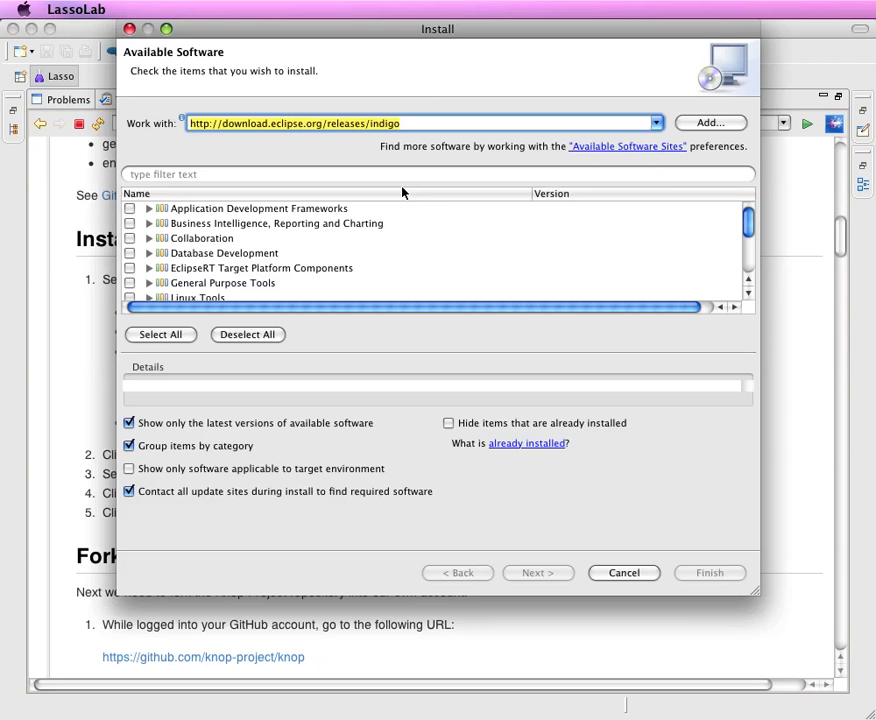
{"action": "left_click", "coordinate": [325, 178]}
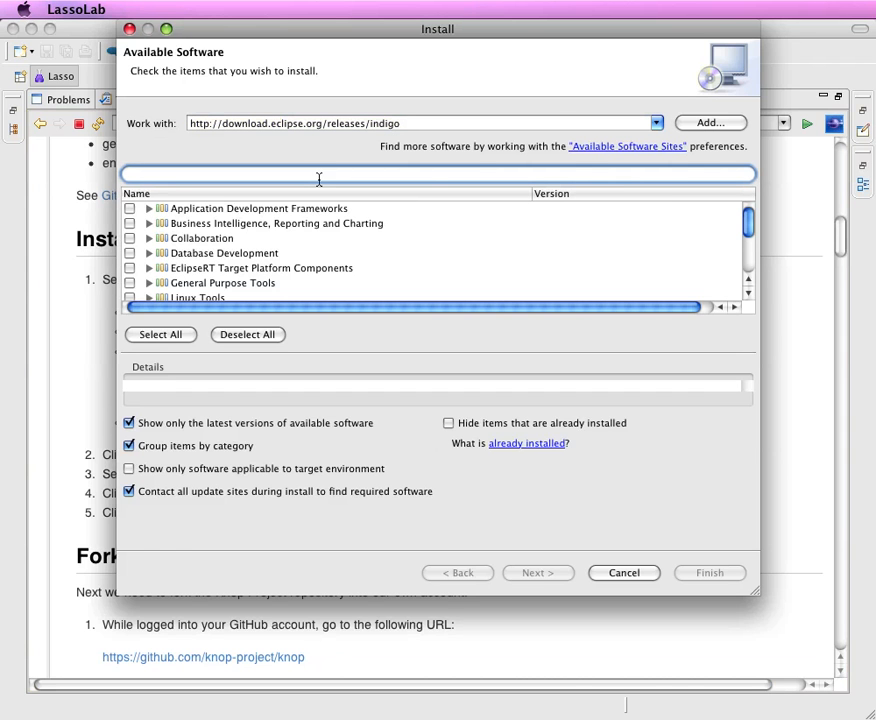
{"action": "type", "text": "git"}
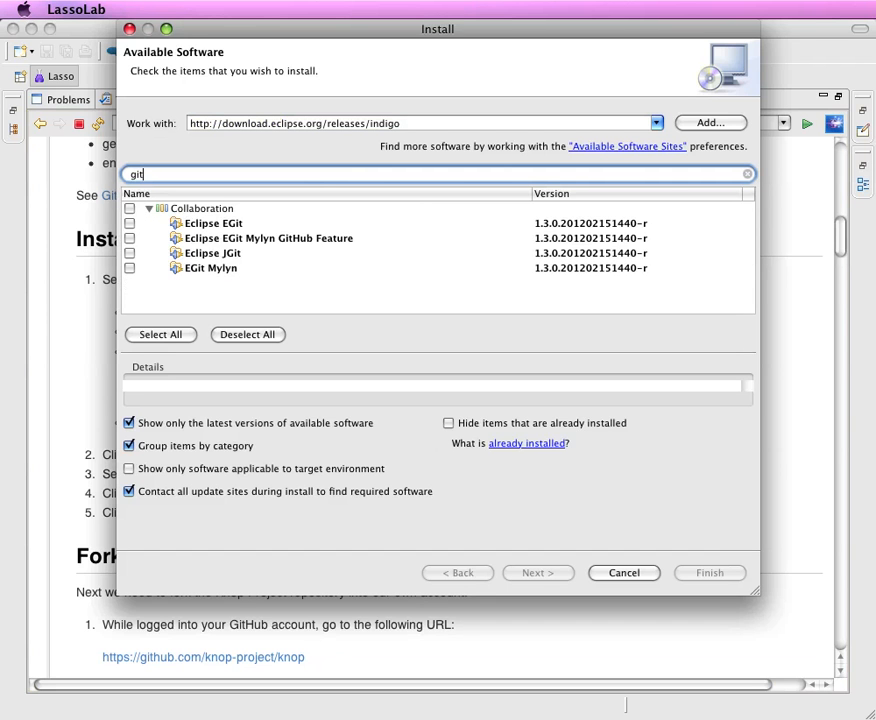
{"action": "left_click", "coordinate": [129, 208]}
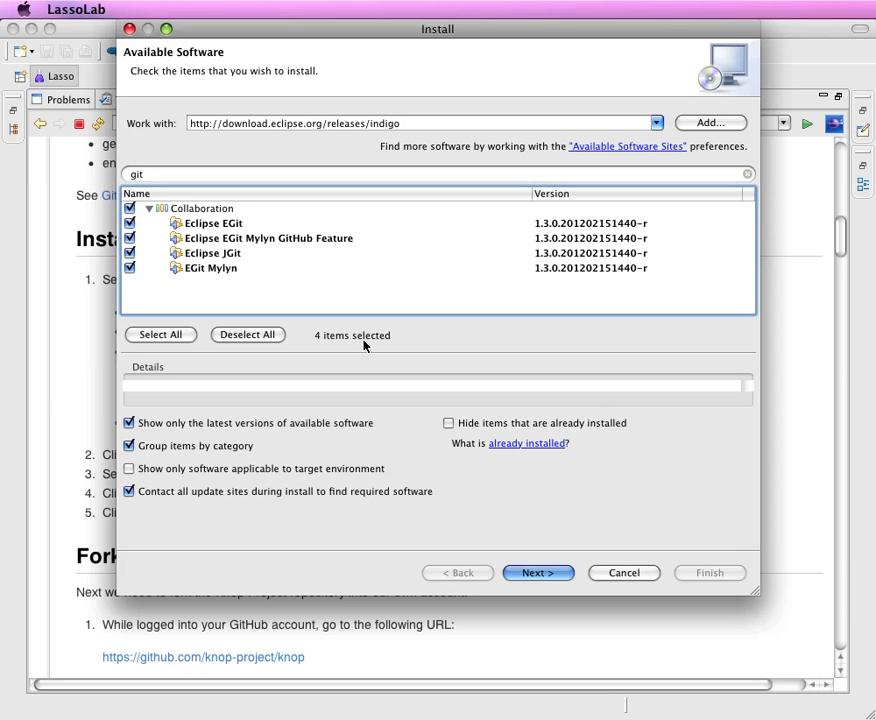
Step: Go through the install details and licence pages, accept the licence, and finish installing
{"action": "left_click", "coordinate": [557, 573]}
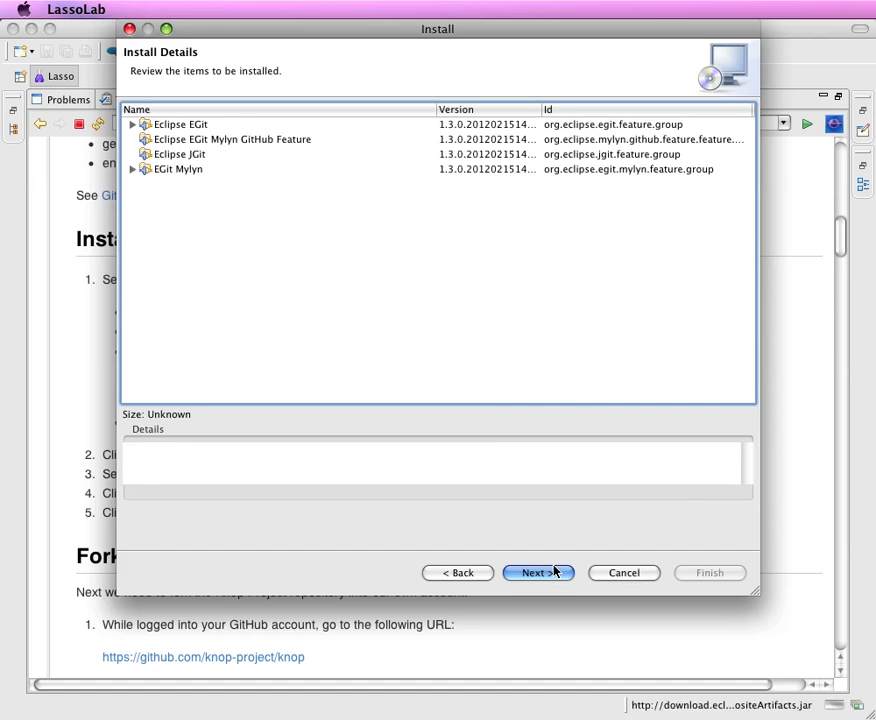
{"action": "left_click", "coordinate": [556, 571]}
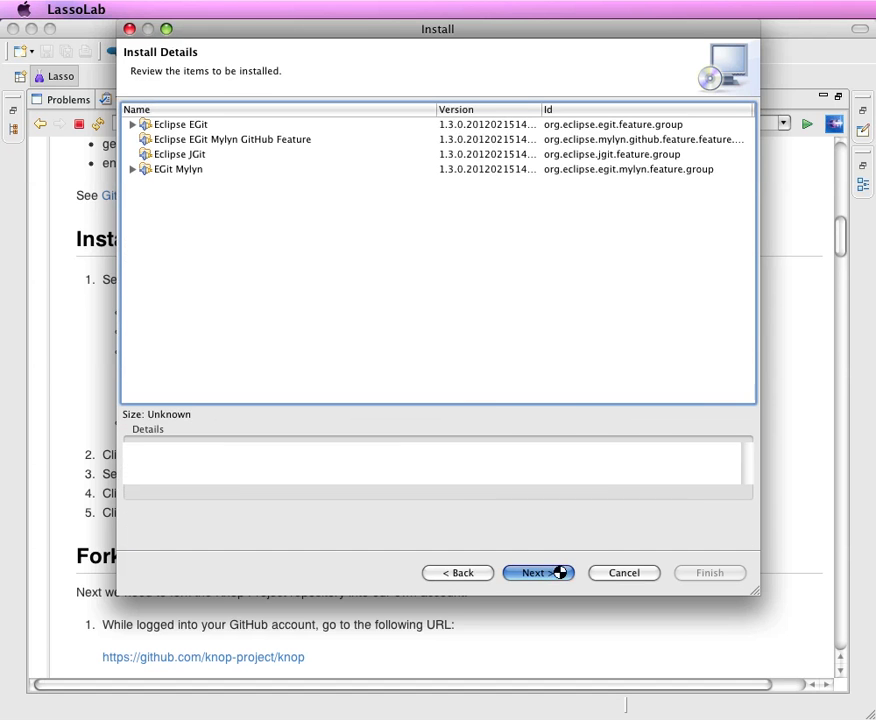
{"action": "left_click", "coordinate": [484, 470]}
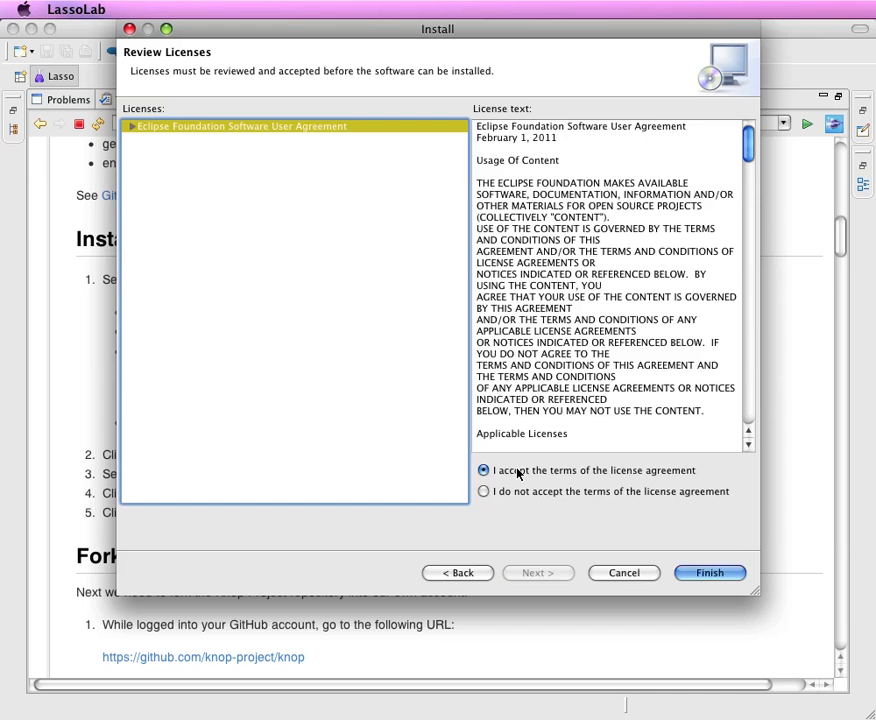
{"action": "left_click", "coordinate": [700, 578]}
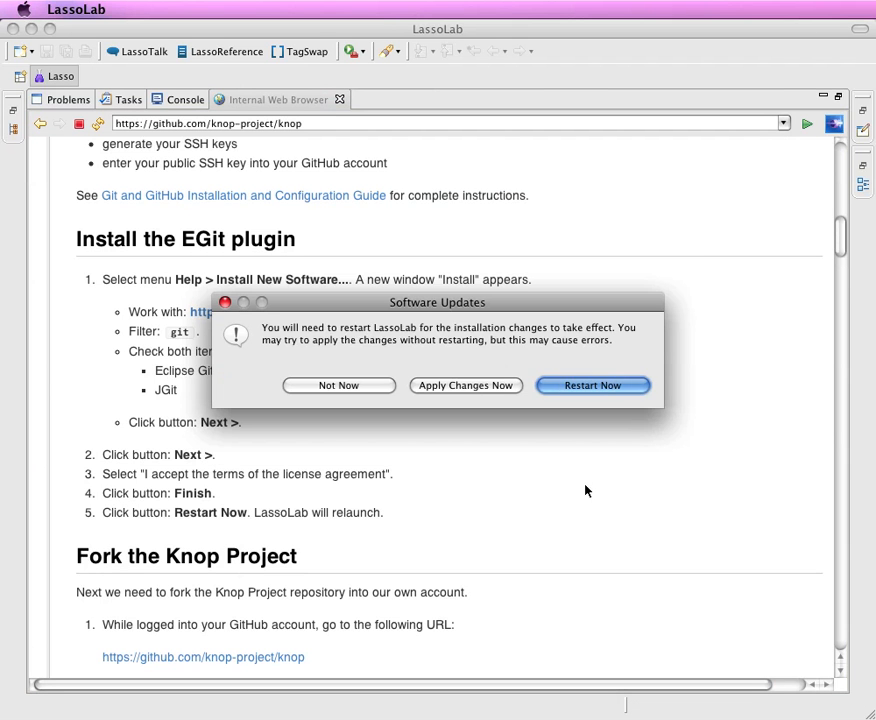
{"action": "left_click", "coordinate": [587, 388]}
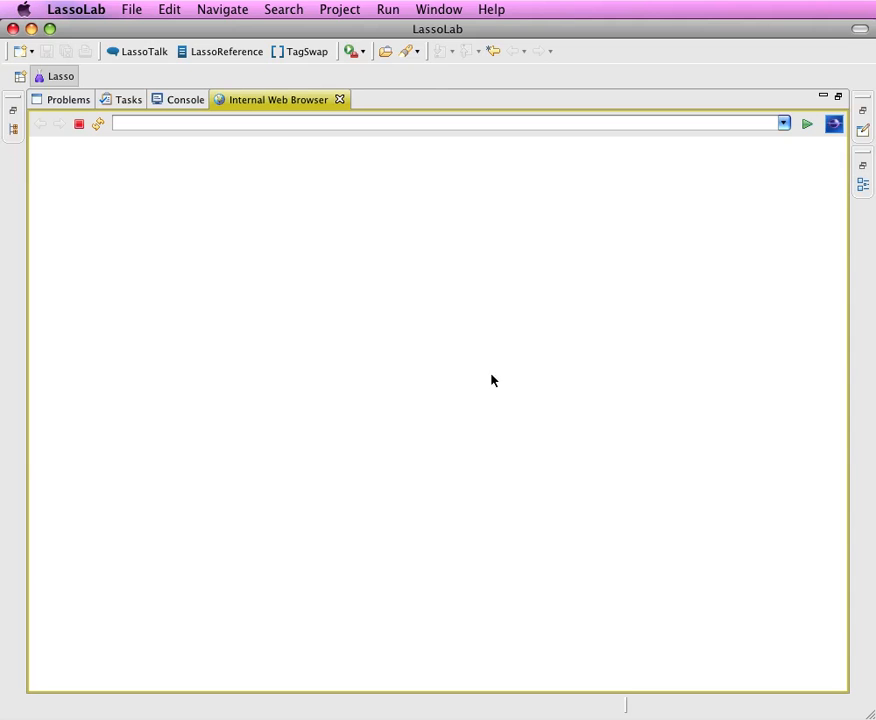
{"action": "left_click", "coordinate": [226, 124]}
{"action": "key", "text": "super+v"}
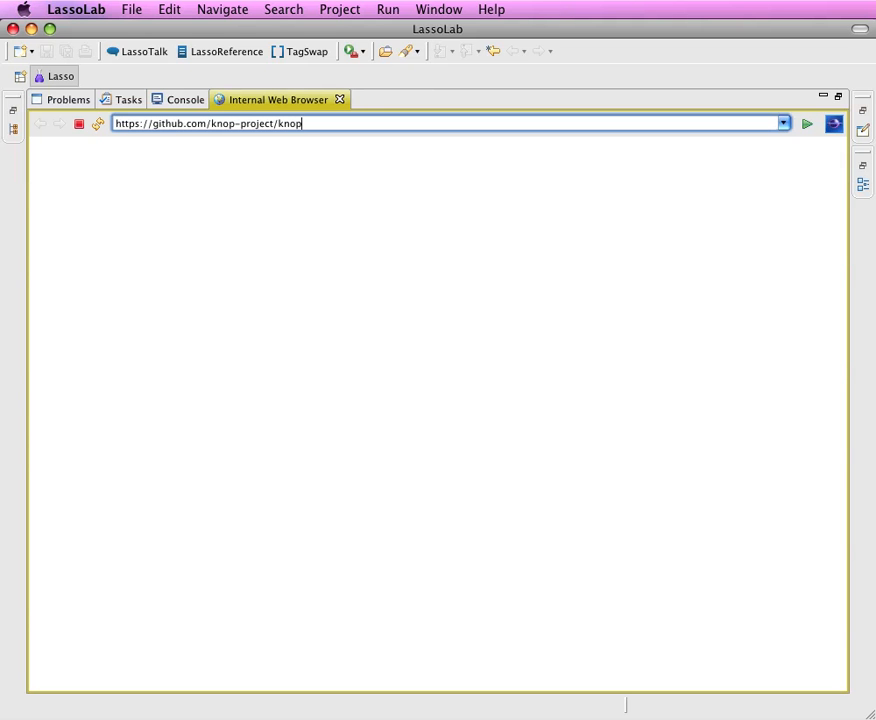
{"action": "key", "text": "Return"}
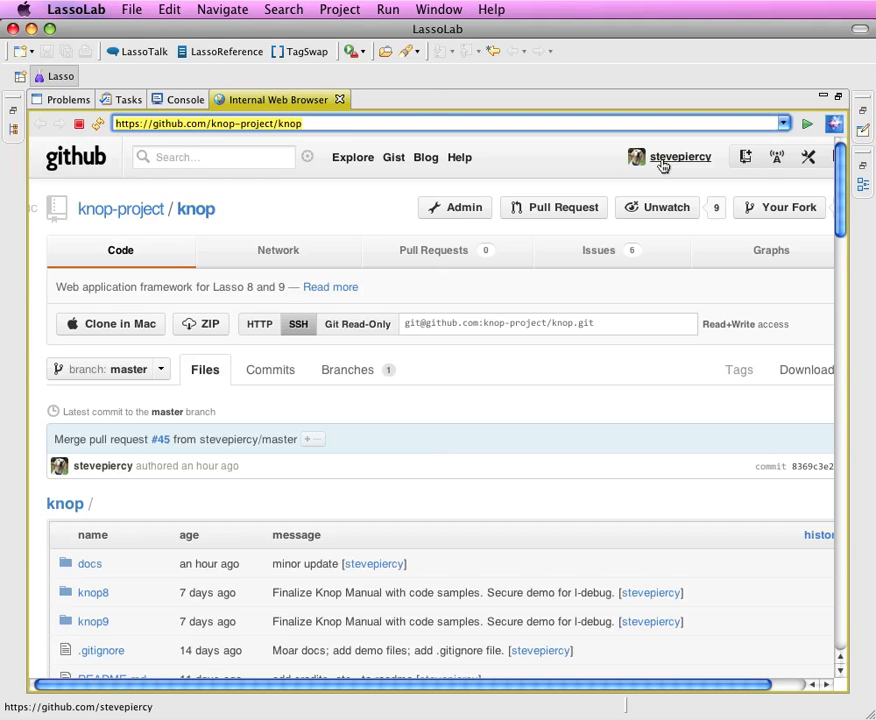
{"action": "left_click", "coordinate": [769, 211]}
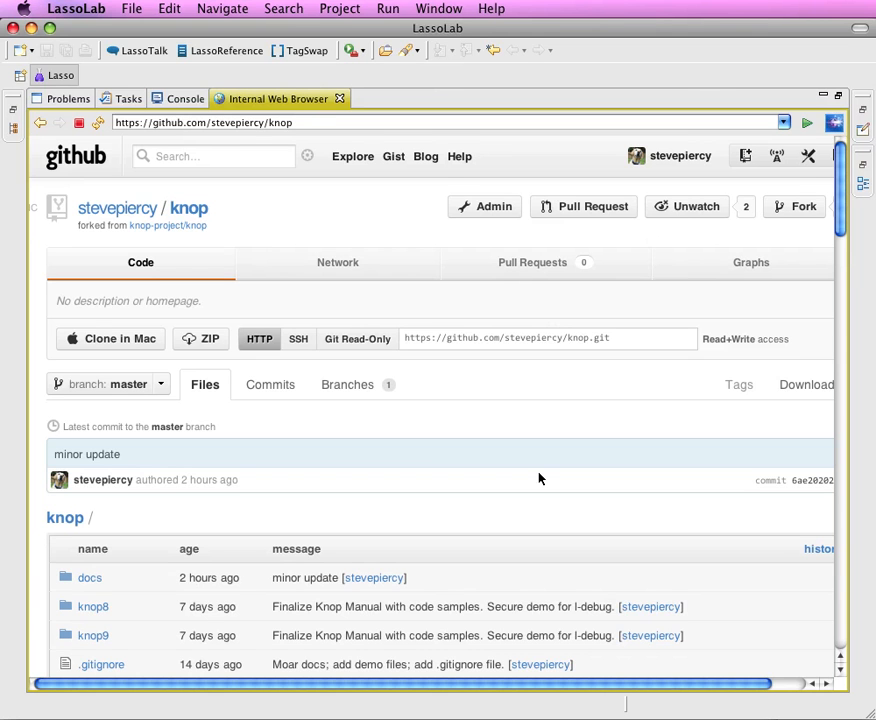
{"action": "left_click", "coordinate": [297, 342]}
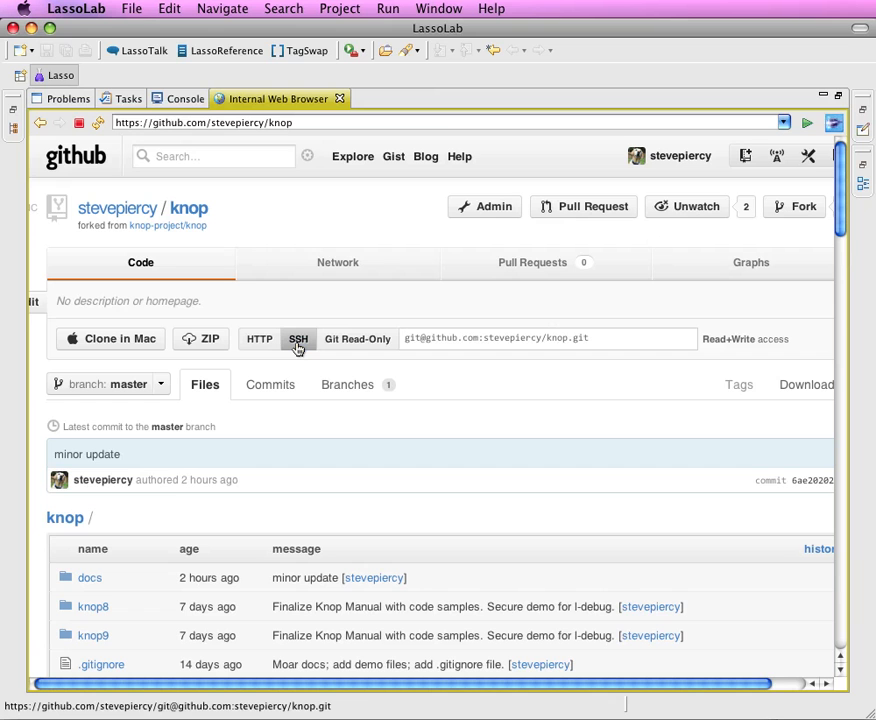
{"action": "left_click", "coordinate": [416, 345]}
{"action": "key", "text": "super+c"}
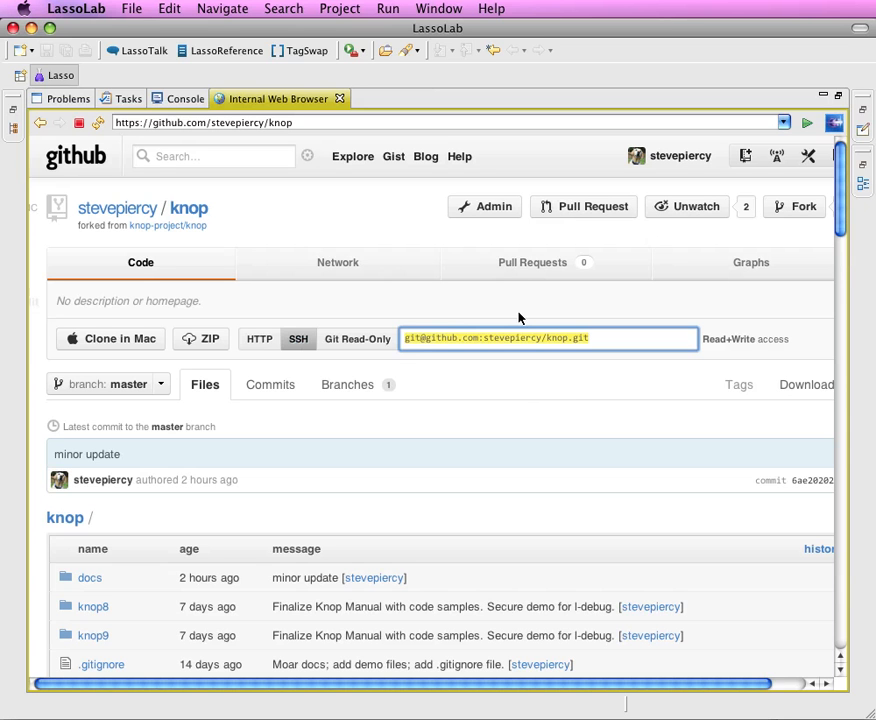
{"action": "left_click", "coordinate": [447, 10]}
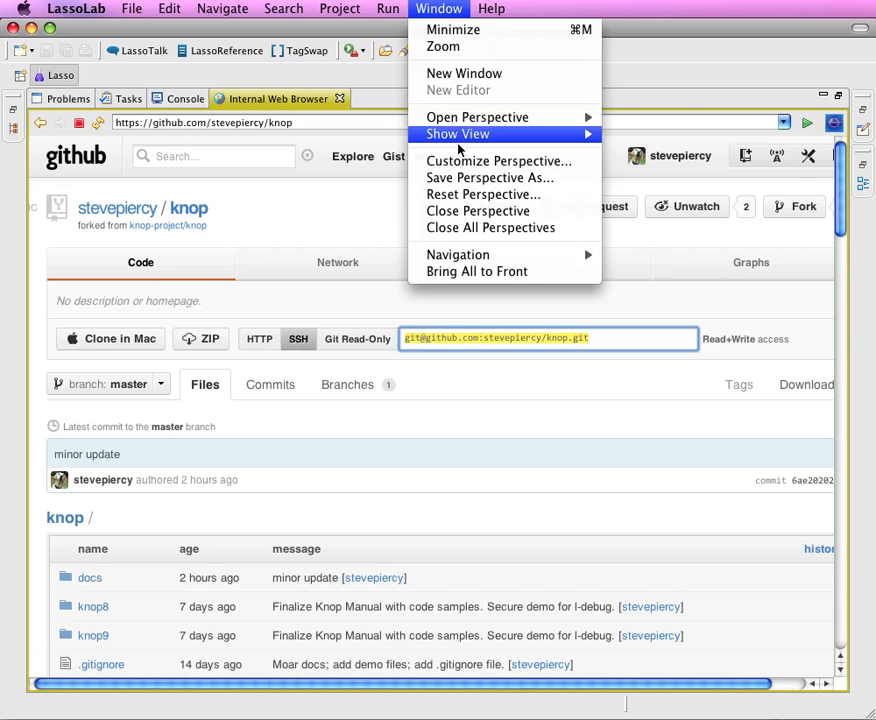
Step: Switch to the Git Repository Exploring perspective via Window > Open Perspective > Other
{"action": "mouse_move", "coordinate": [476, 122]}
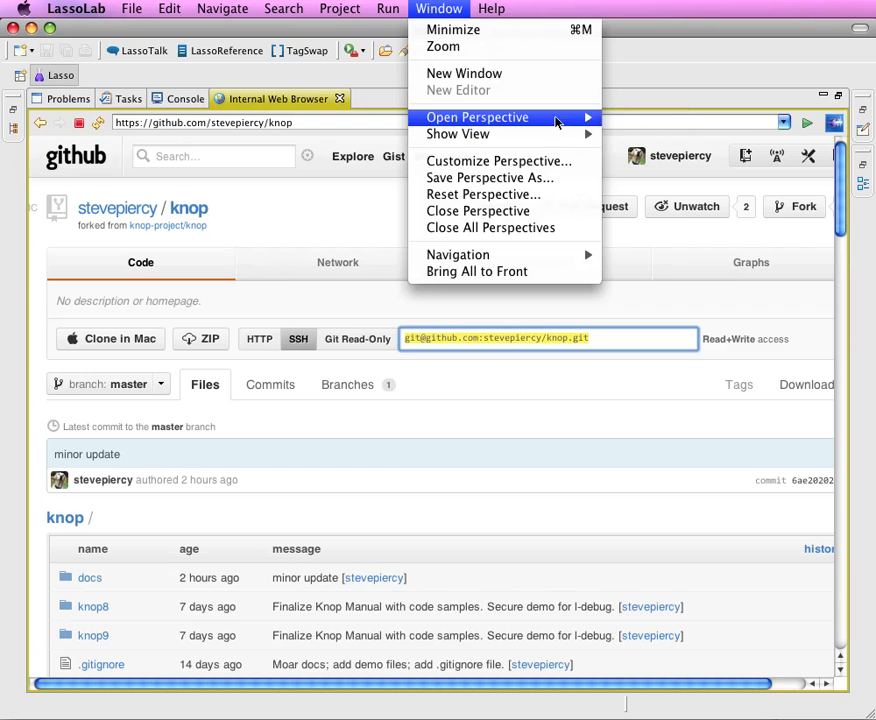
{"action": "left_click", "coordinate": [632, 119]}
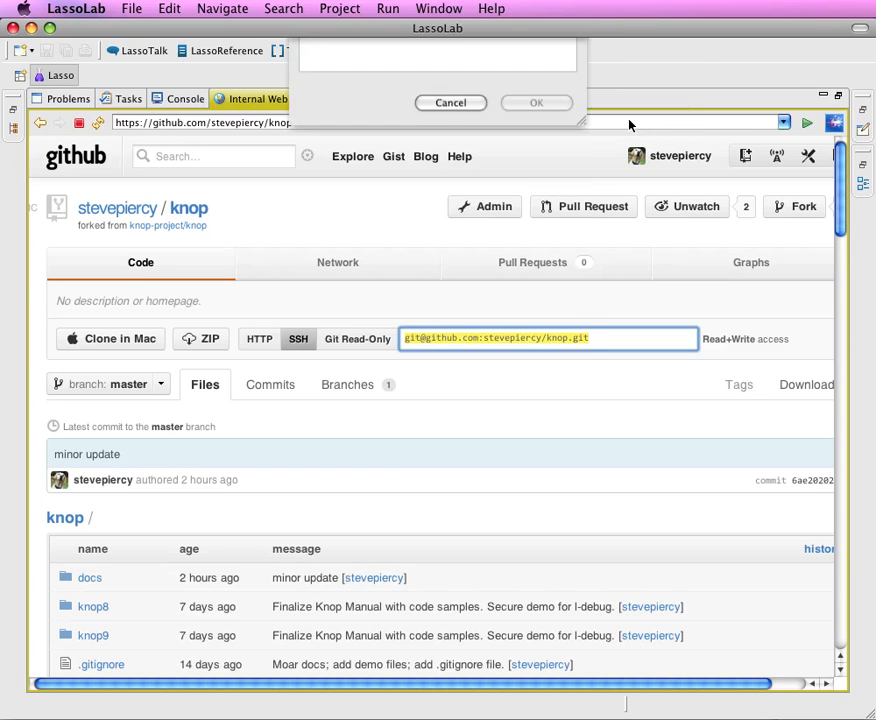
{"action": "left_click", "coordinate": [426, 71]}
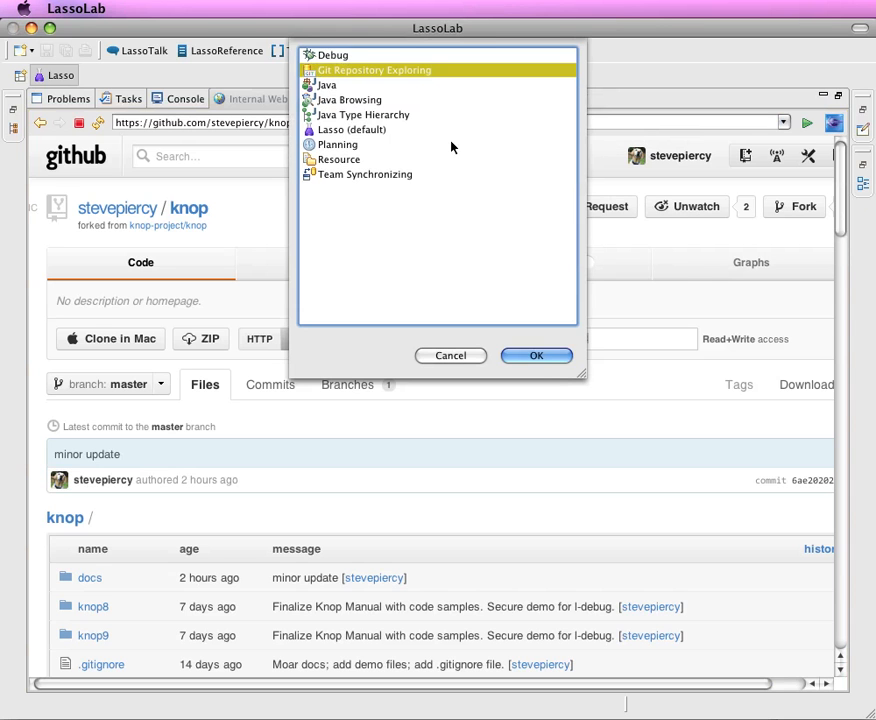
{"action": "left_click", "coordinate": [563, 360]}
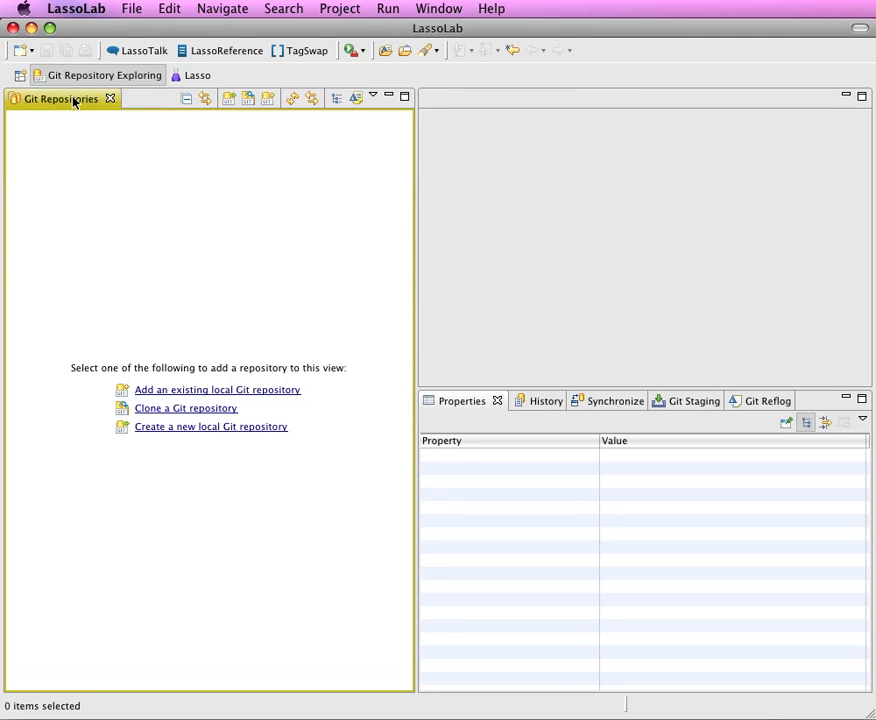
{"action": "right_click", "coordinate": [105, 283]}
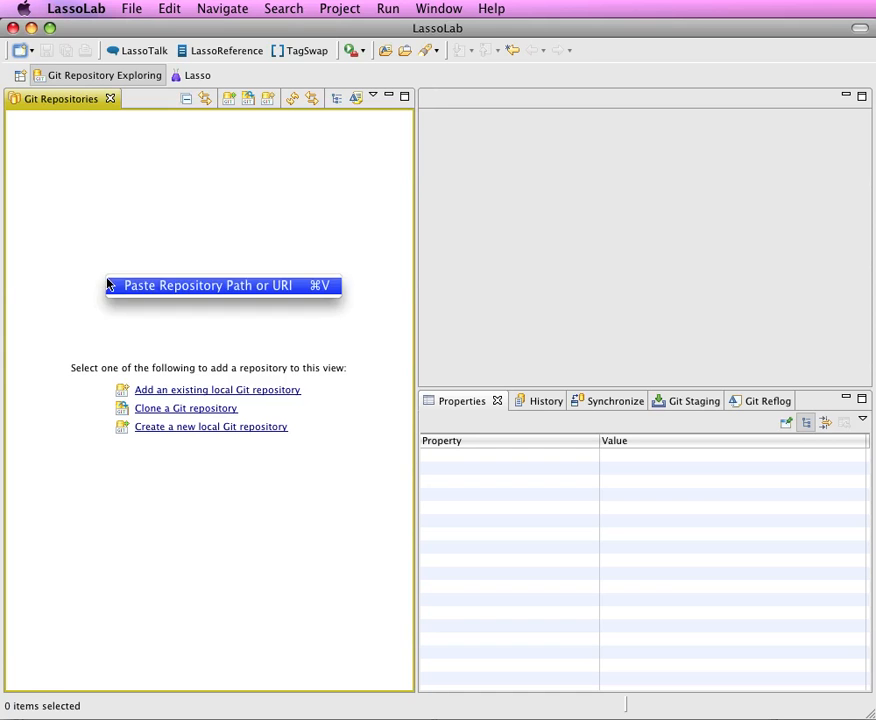
Step: Paste the fork's clone URI, set protocol to ssh, enter the account password and store it securely
{"action": "left_click", "coordinate": [221, 287]}
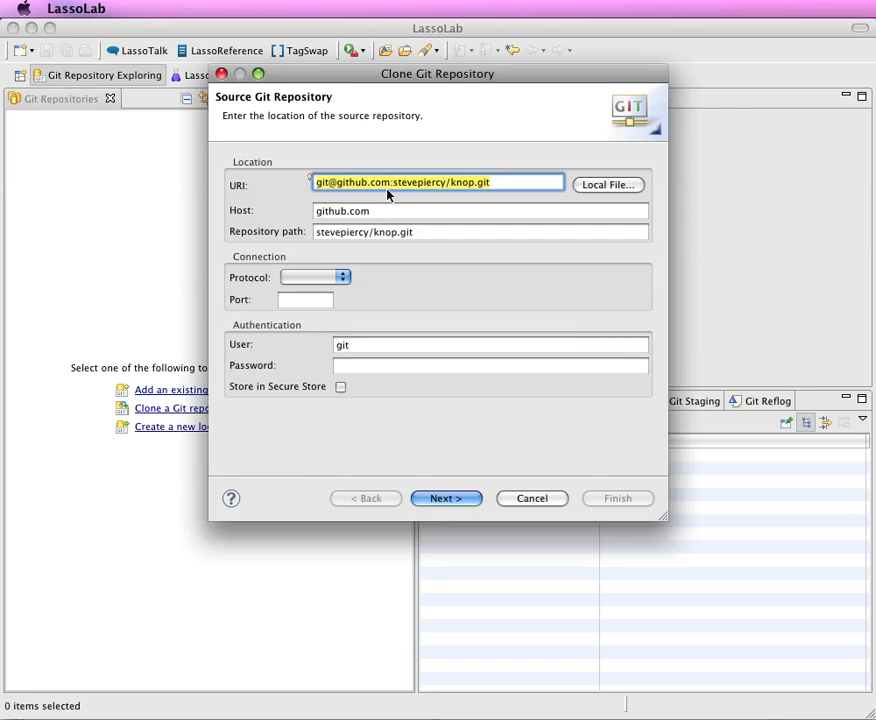
{"action": "left_click", "coordinate": [339, 277]}
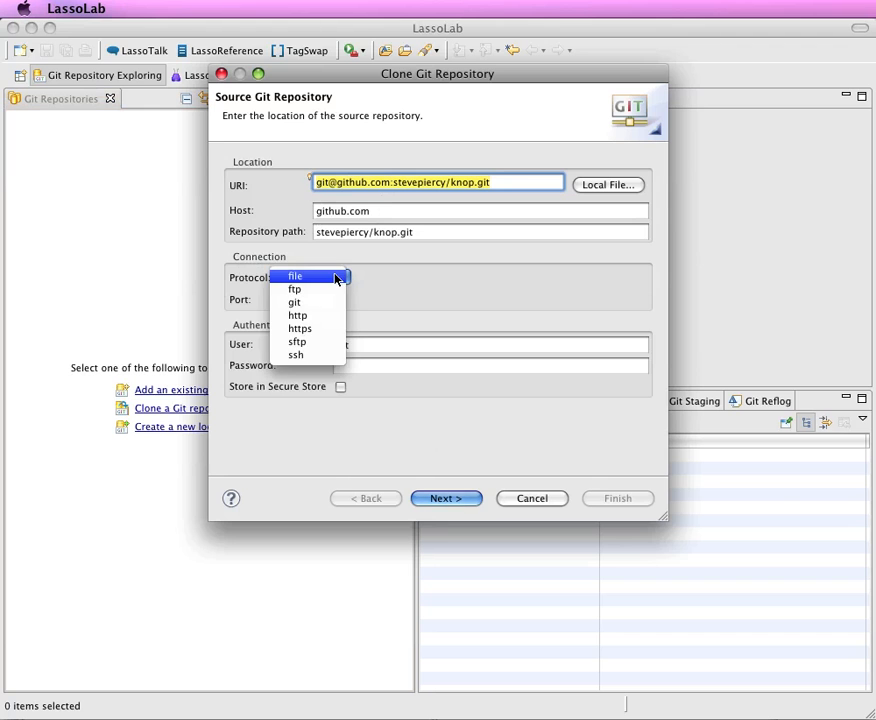
{"action": "left_click", "coordinate": [317, 355]}
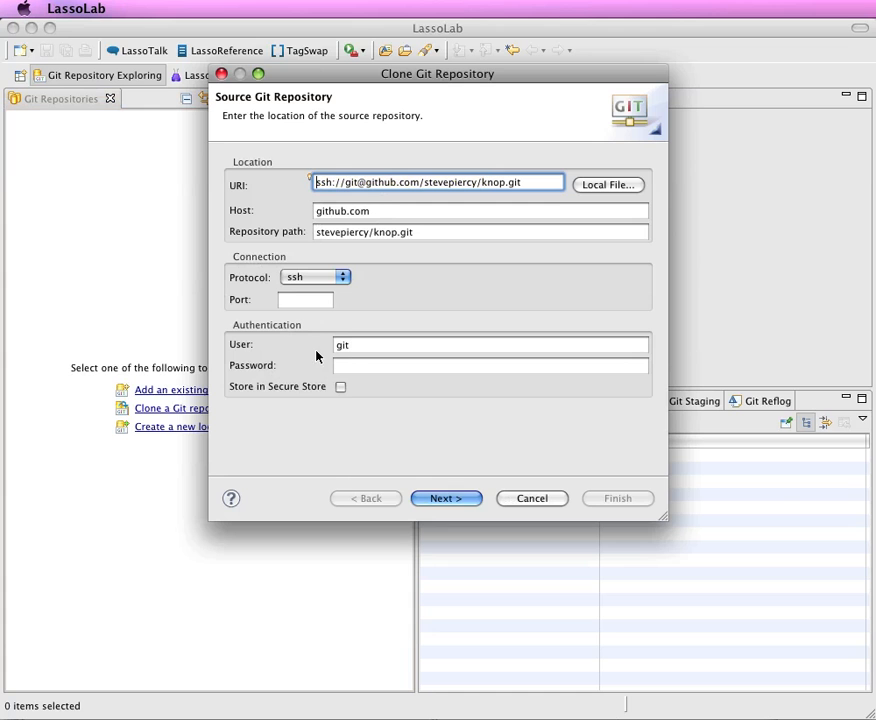
{"action": "left_click", "coordinate": [370, 365]}
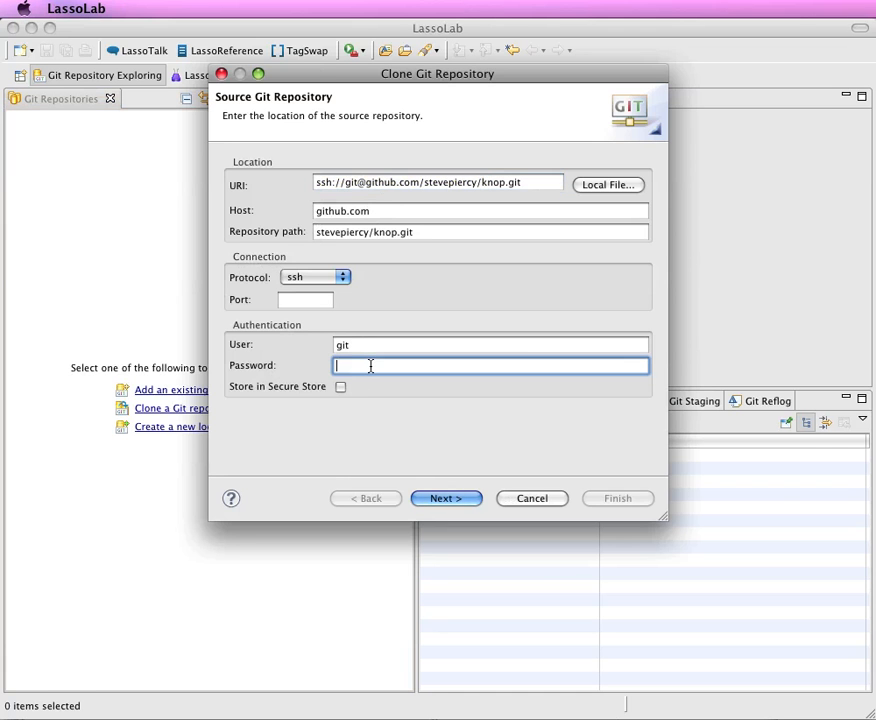
{"action": "type", "text": "git"}
{"action": "key", "text": "BackSpace"}
{"action": "key", "text": "BackSpace"}
{"action": "key", "text": "BackSpace"}
{"action": "type", "text": "******"}
{"action": "left_click", "coordinate": [340, 387]}
Step: Advance to Branch Selection, keep master checked, and continue to Local Destination
{"action": "left_click", "coordinate": [454, 500]}
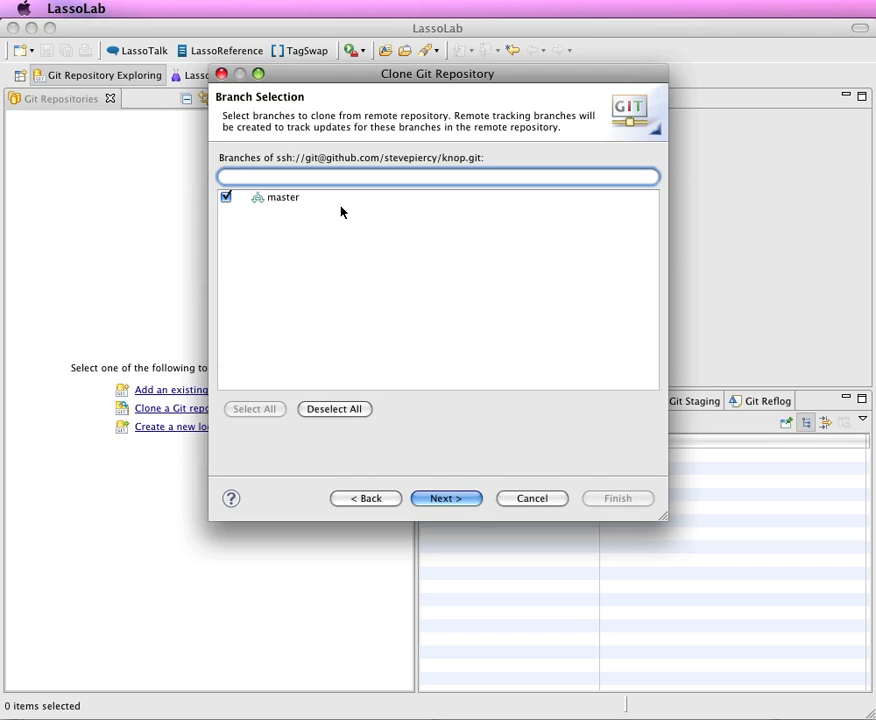
{"action": "left_click", "coordinate": [311, 197]}
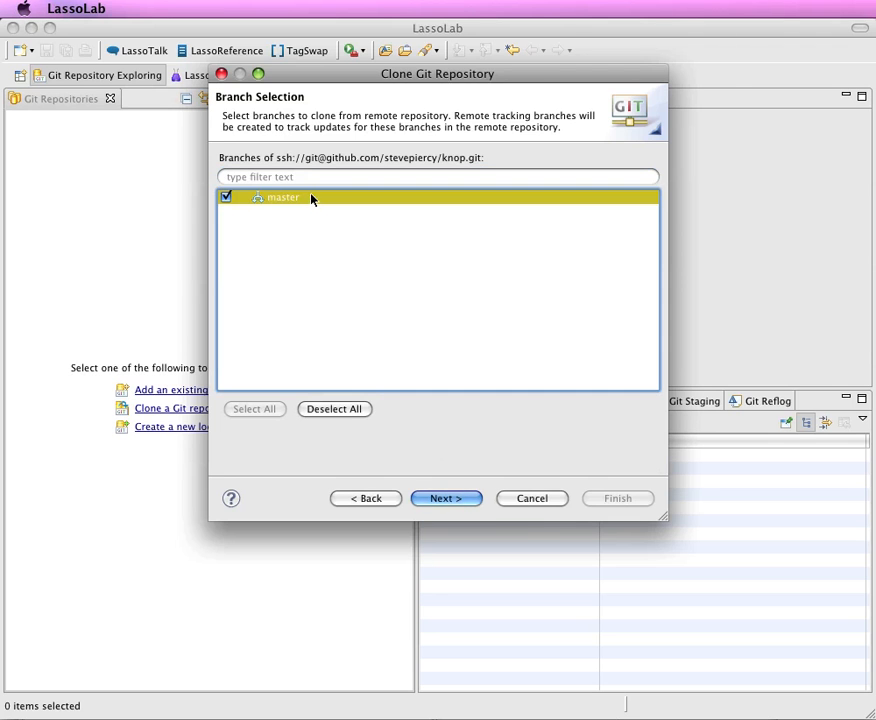
{"action": "left_click", "coordinate": [446, 498]}
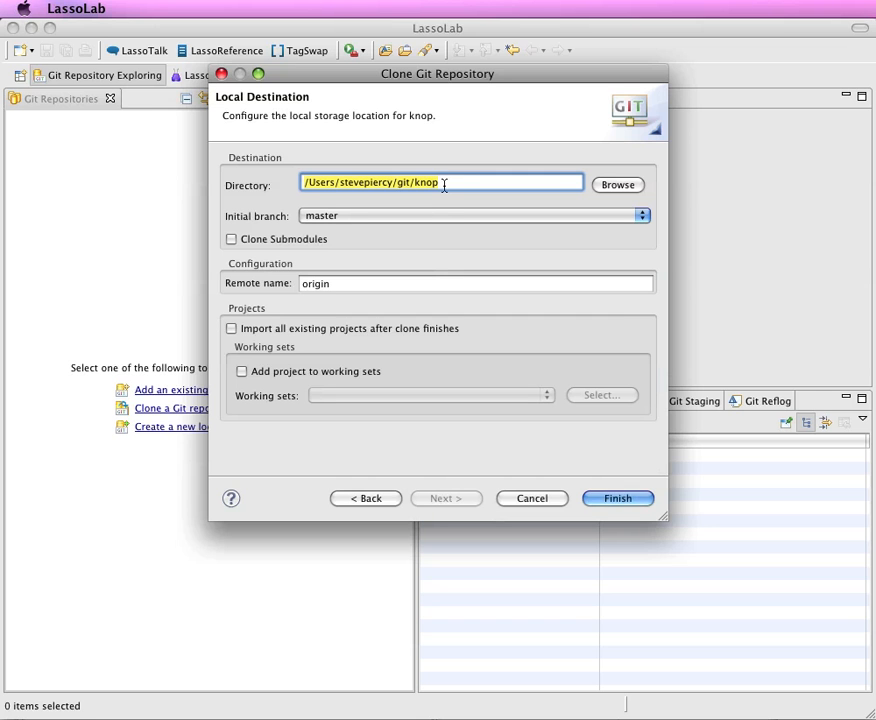
Step: Enter /Library/WebServer/Documents/knop-project as the clone's destination directory
{"action": "type", "text": "/"}
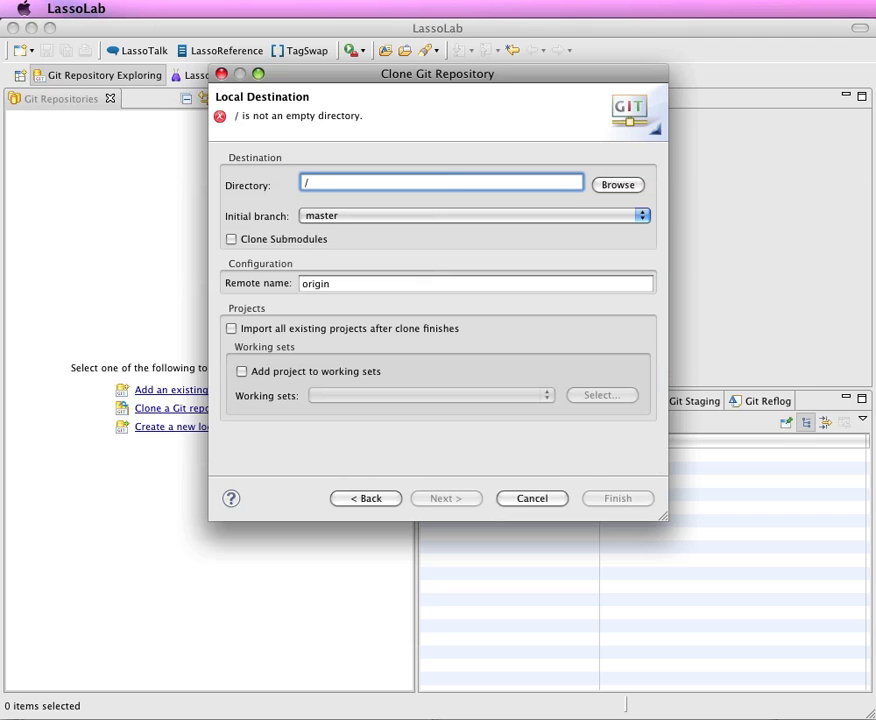
{"action": "type", "text": "Library/"}
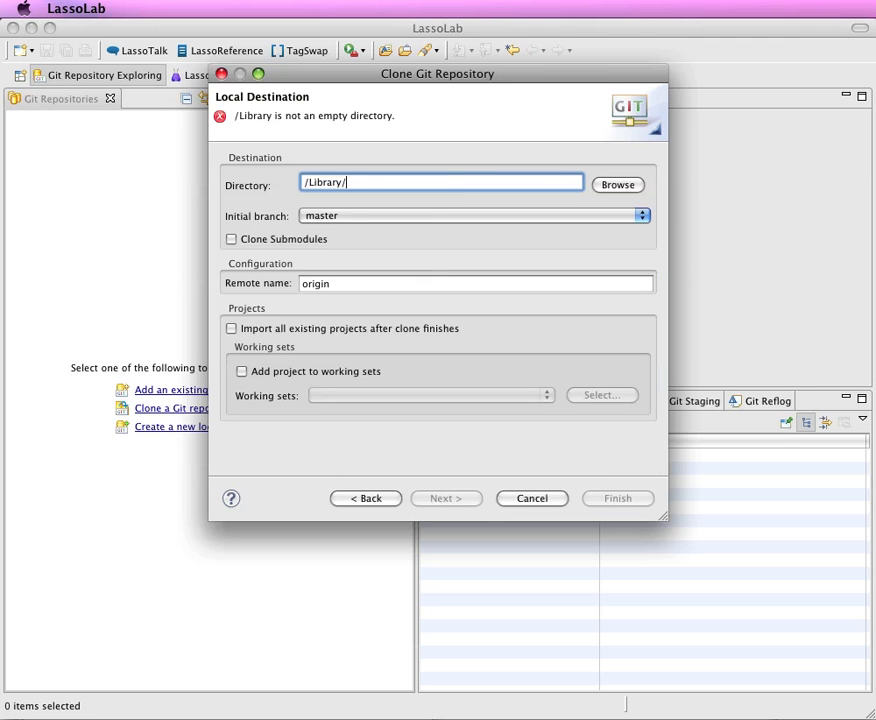
{"action": "type", "text": "WebServer/"}
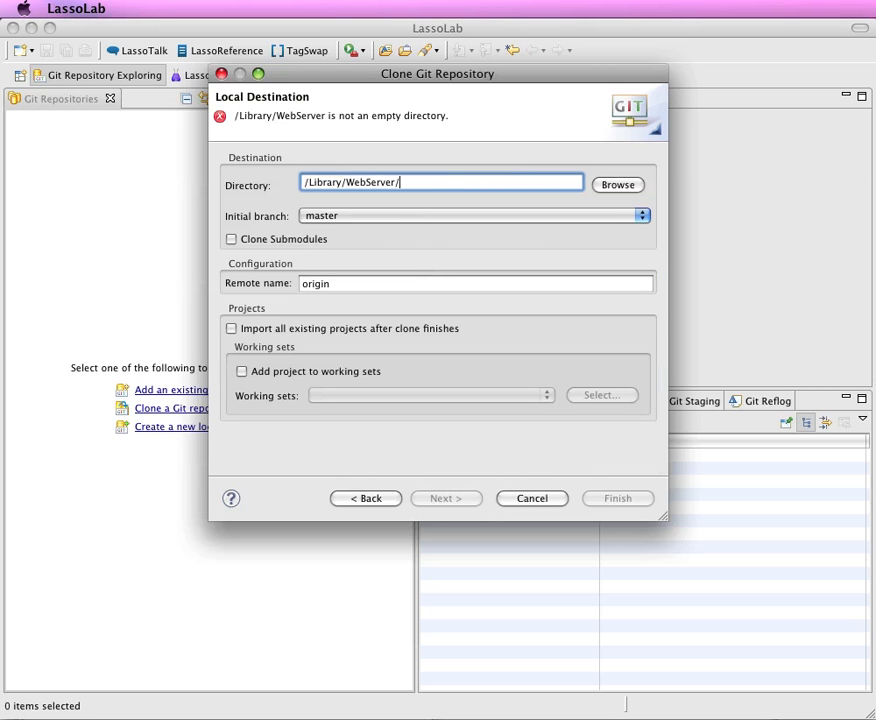
{"action": "type", "text": "Docume"}
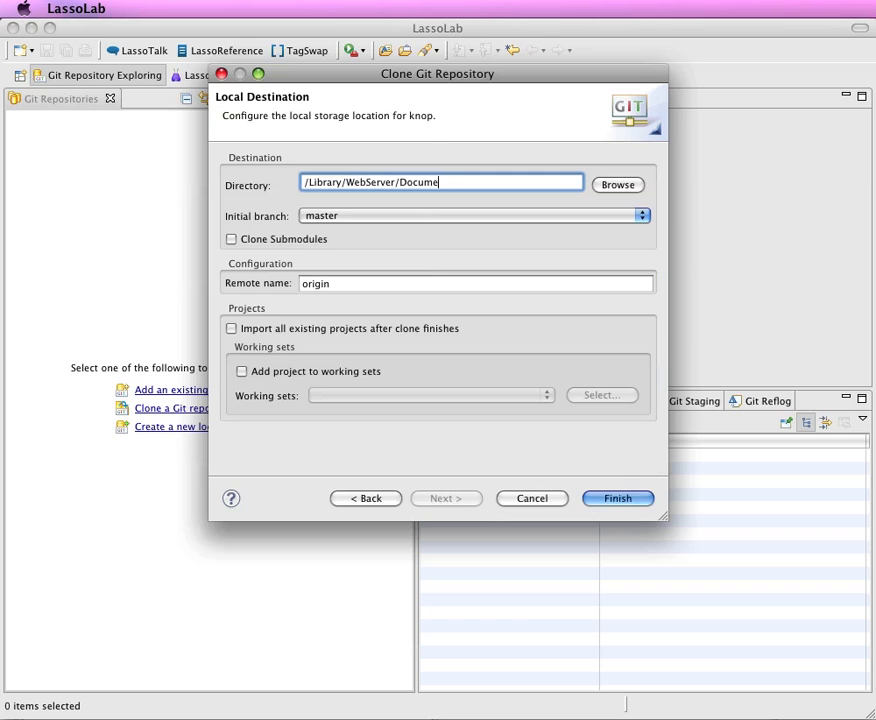
{"action": "type", "text": "nts/knop"}
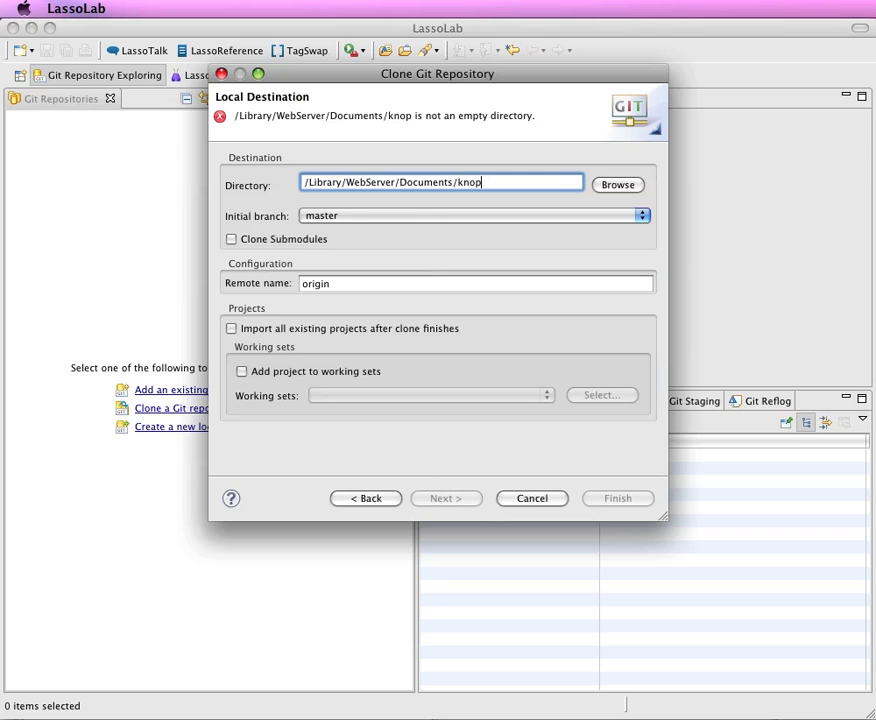
{"action": "type", "text": "-project"}
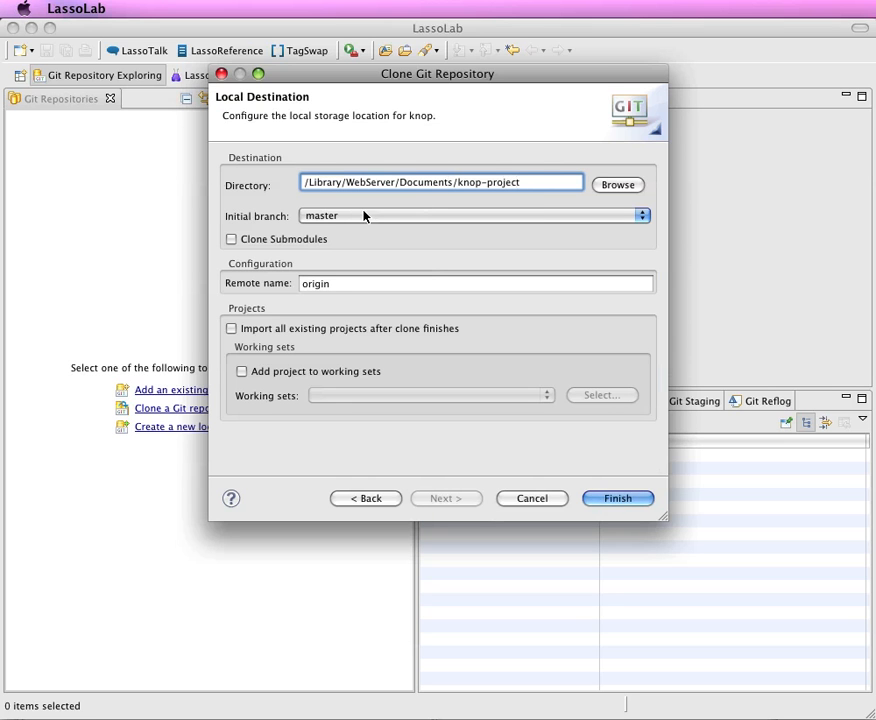
Step: Clone the repository and expand knop-project down to its Working Directory
{"action": "left_click", "coordinate": [617, 498]}
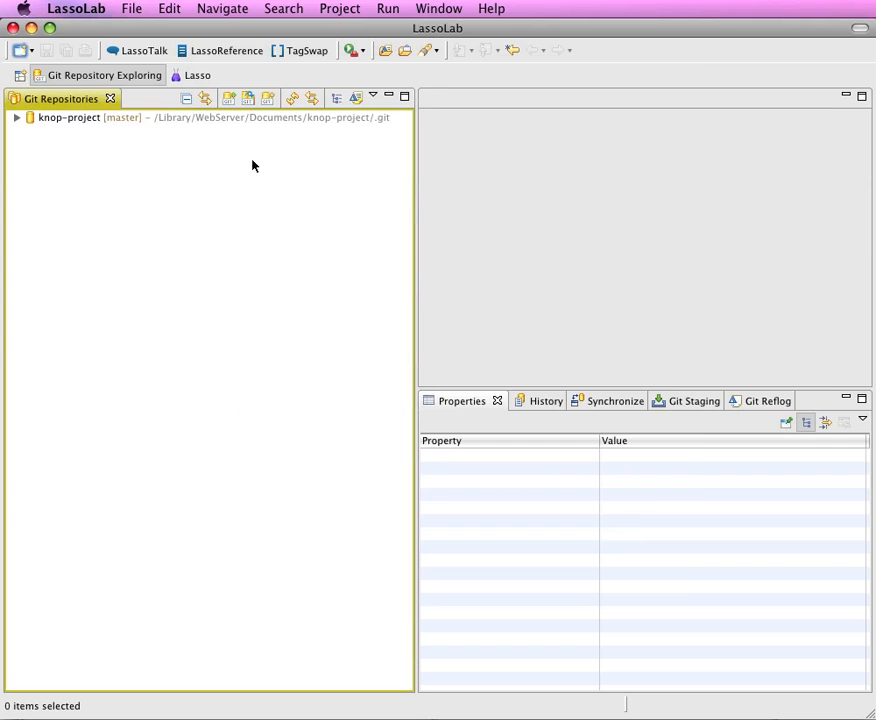
{"action": "left_click", "coordinate": [82, 119]}
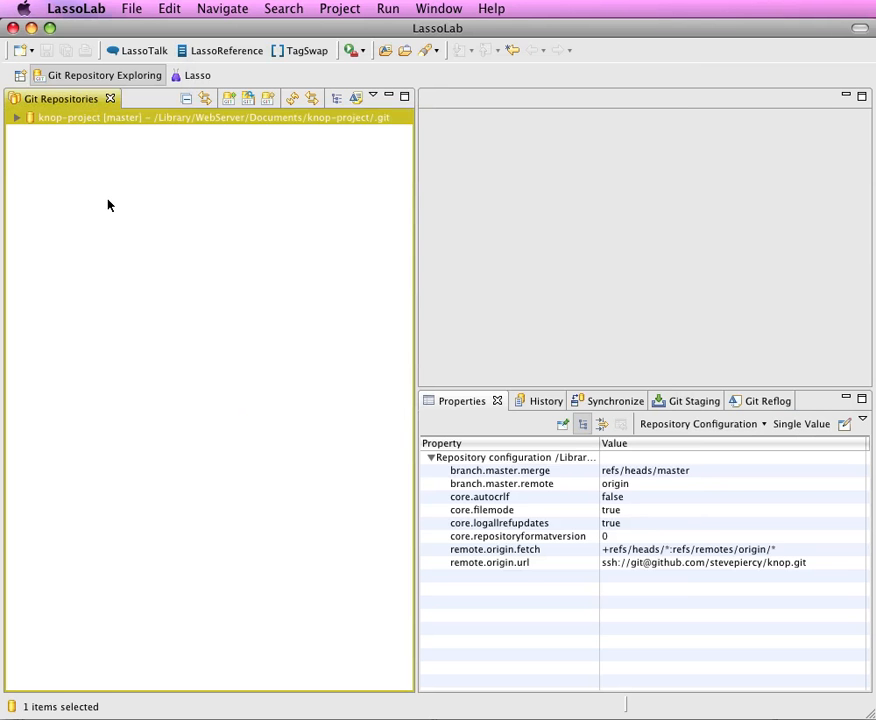
{"action": "key", "text": "Right"}
{"action": "key", "text": "Down"}
{"action": "key", "text": "Down"}
{"action": "key", "text": "Down"}
{"action": "key", "text": "Down"}
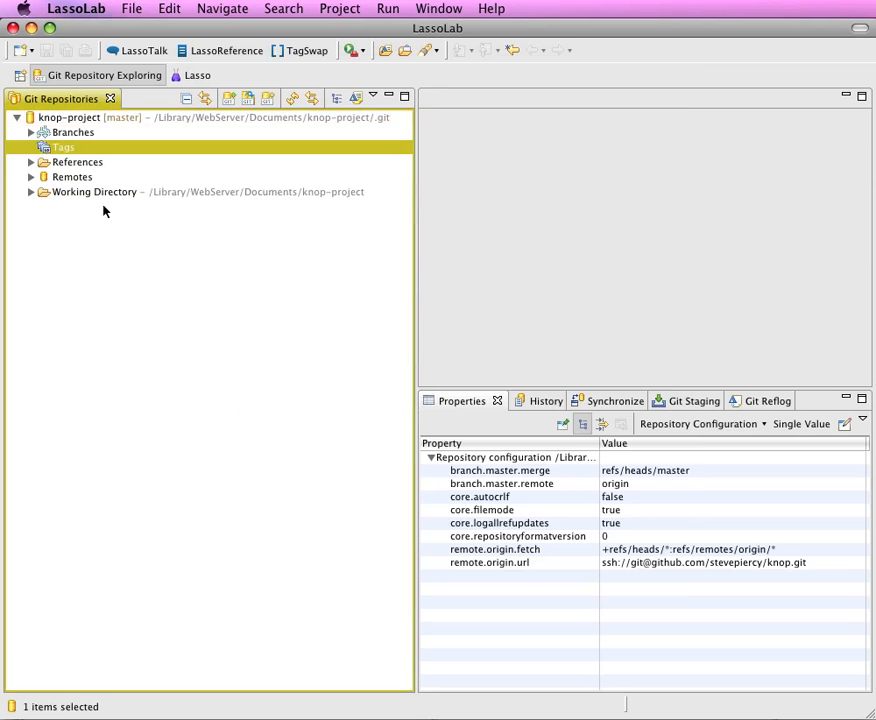
{"action": "key", "text": "Down"}
{"action": "key", "text": "Right"}
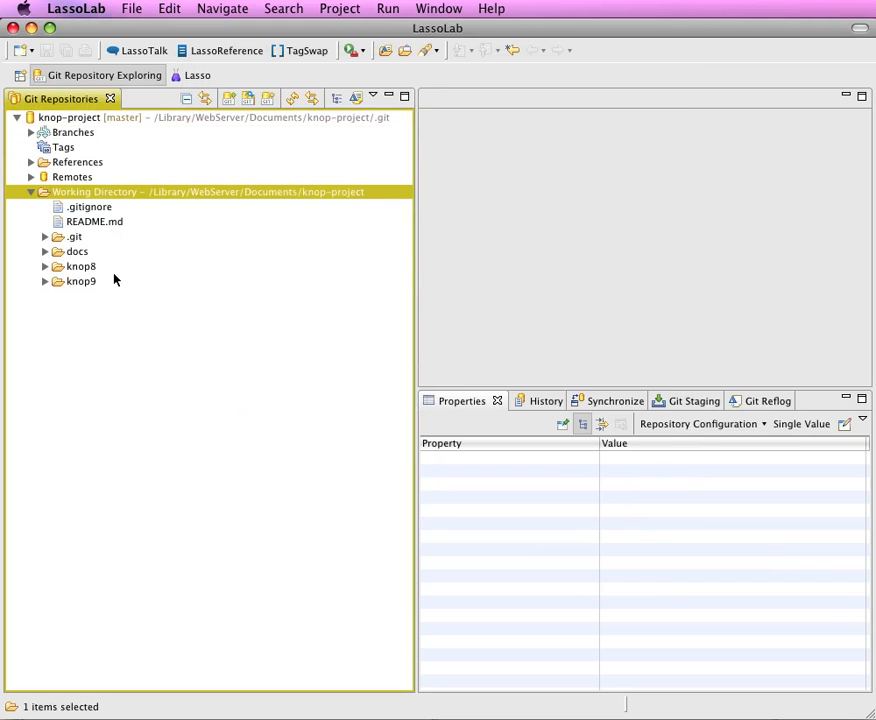
Step: Expand the docs, knop8 and knop9 folders in the Working Directory
{"action": "key", "text": "Down"}
{"action": "key", "text": "Down"}
{"action": "key", "text": "Down"}
{"action": "key", "text": "Down"}
{"action": "key", "text": "Right"}
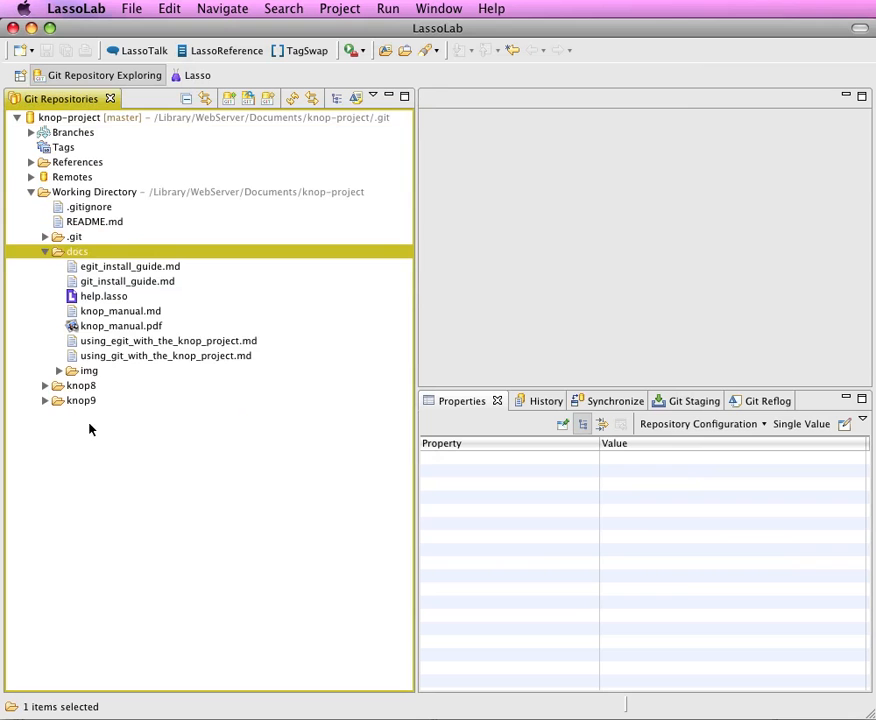
{"action": "key", "text": "Down"}
{"action": "key", "text": "Down"}
{"action": "key", "text": "Down"}
{"action": "key", "text": "Down"}
{"action": "key", "text": "Down"}
{"action": "key", "text": "Down"}
{"action": "key", "text": "Down"}
{"action": "key", "text": "Down"}
{"action": "key", "text": "Down"}
{"action": "key", "text": "Down"}
{"action": "key", "text": "Up"}
{"action": "key", "text": "Right"}
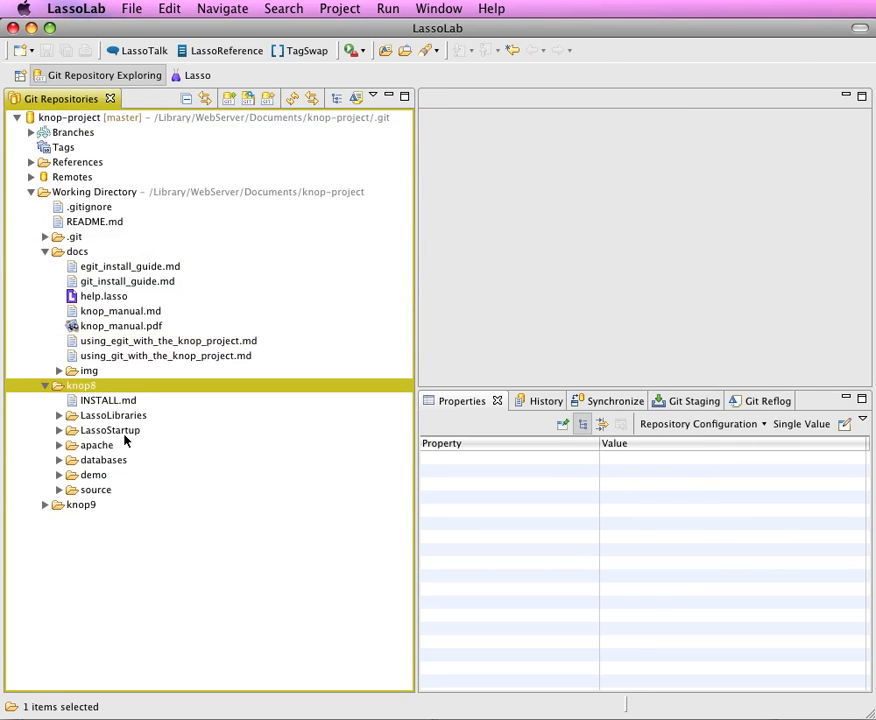
{"action": "key", "text": "Down"}
{"action": "key", "text": "Down"}
{"action": "key", "text": "Down"}
{"action": "key", "text": "Down"}
{"action": "key", "text": "Down"}
{"action": "key", "text": "Down"}
{"action": "key", "text": "Down"}
{"action": "key", "text": "Down"}
{"action": "key", "text": "Right"}
Step: Collapse the docs, knop9 and knop8 folders back up with the arrow keys
{"action": "key", "text": "Up"}
{"action": "key", "text": "Up"}
{"action": "key", "text": "Up"}
{"action": "key", "text": "Up"}
{"action": "key", "text": "Up"}
{"action": "key", "text": "Up"}
{"action": "key", "text": "Up"}
{"action": "key", "text": "Up"}
{"action": "key", "text": "Up"}
{"action": "key", "text": "Up"}
{"action": "key", "text": "Up"}
{"action": "key", "text": "Up"}
{"action": "key", "text": "Up"}
{"action": "key", "text": "Up"}
{"action": "key", "text": "Up"}
{"action": "key", "text": "Up"}
{"action": "key", "text": "Up"}
{"action": "key", "text": "Up"}
{"action": "key", "text": "Up"}
{"action": "key", "text": "Up"}
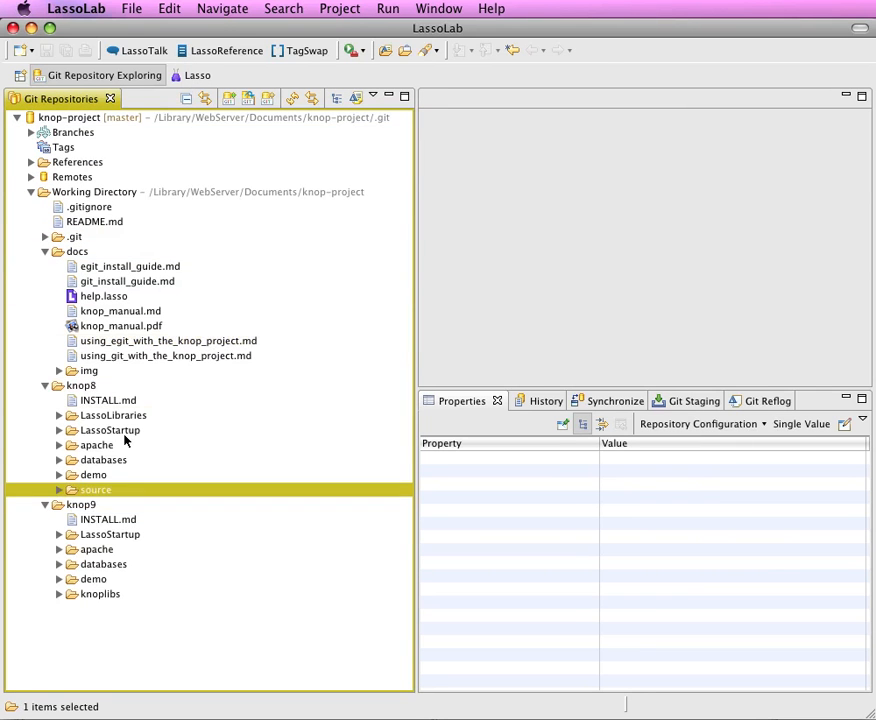
{"action": "key", "text": "Down"}
{"action": "key", "text": "Down"}
{"action": "key", "text": "Down"}
{"action": "key", "text": "Down"}
{"action": "key", "text": "Down"}
{"action": "key", "text": "Down"}
{"action": "key", "text": "Down"}
{"action": "key", "text": "Down"}
{"action": "key", "text": "Down"}
{"action": "key", "text": "Left"}
{"action": "key", "text": "Down"}
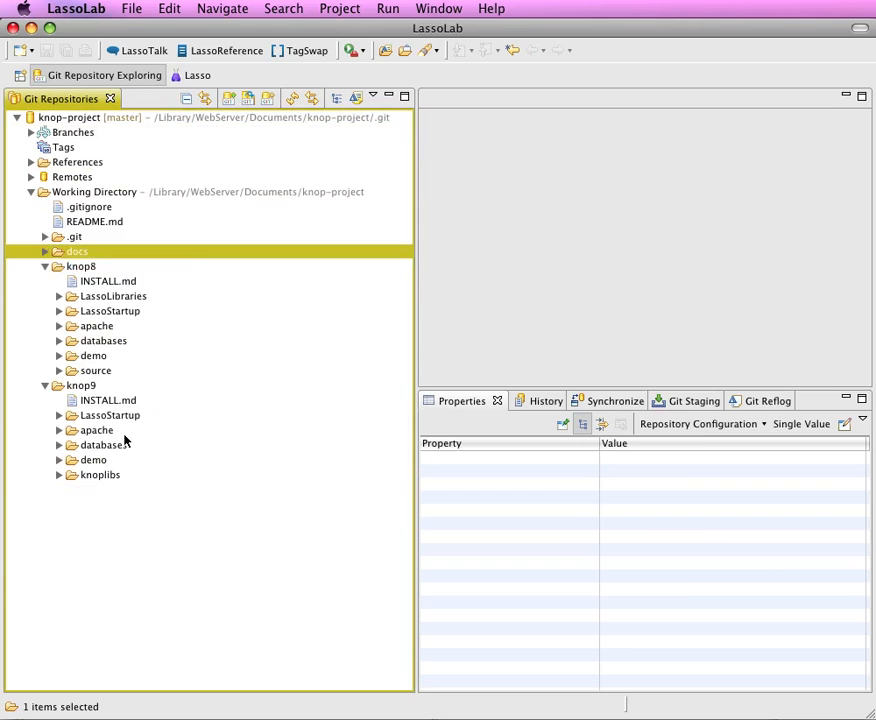
{"action": "key", "text": "Left"}
{"action": "key", "text": "Down"}
{"action": "key", "text": "Left"}
{"action": "key", "text": "Up"}
{"action": "key", "text": "Up"}
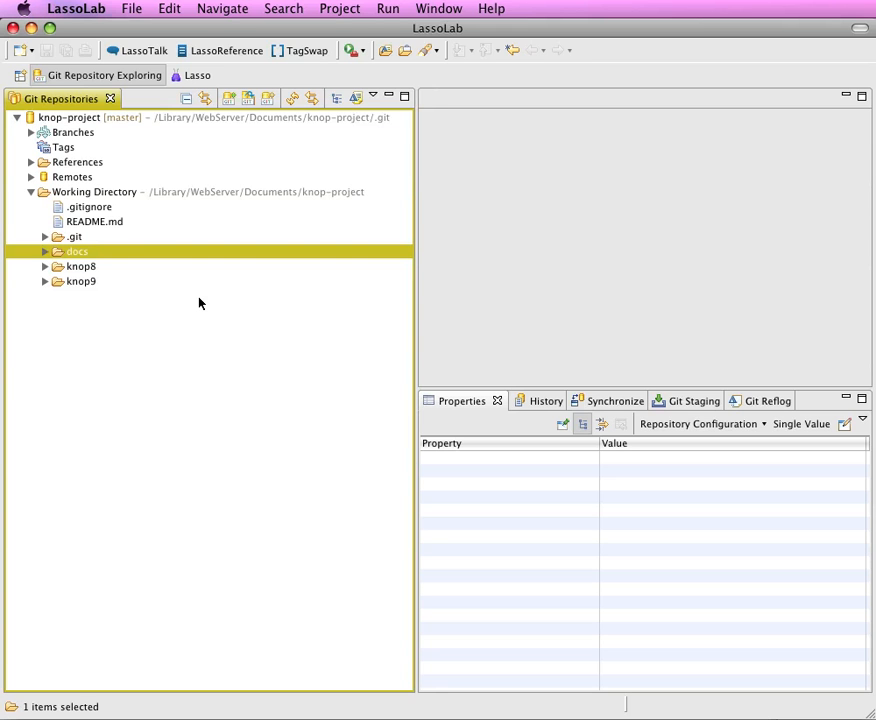
Step: Expand knop-project, its Working Directory and .git, and land on the config file
{"action": "key", "text": "Up"}
{"action": "key", "text": "Up"}
{"action": "key", "text": "Up"}
{"action": "key", "text": "Up"}
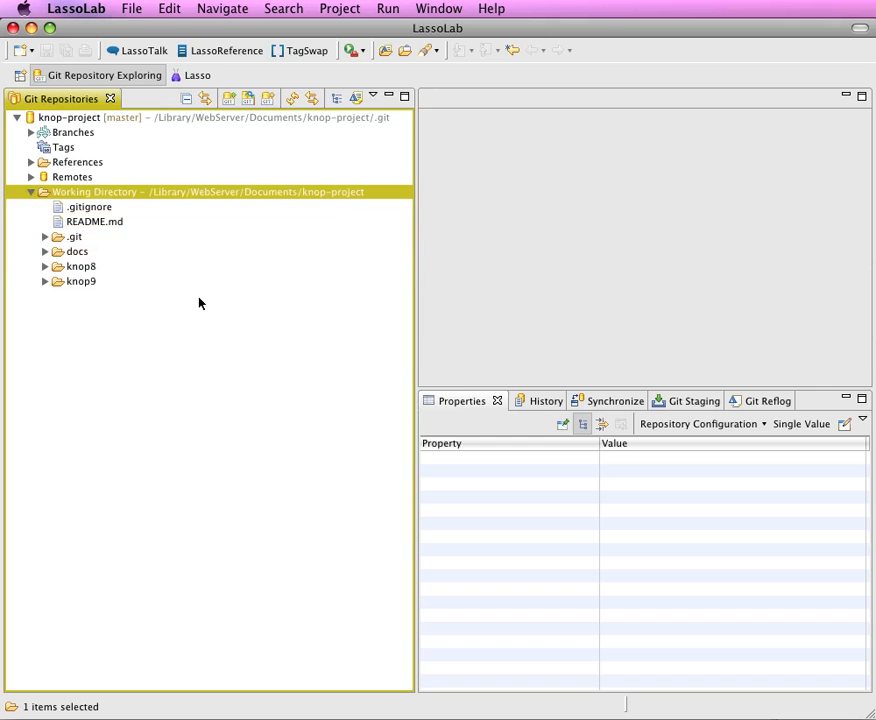
{"action": "key", "text": "Left"}
{"action": "key", "text": "Up"}
{"action": "key", "text": "Up"}
{"action": "key", "text": "Up"}
{"action": "key", "text": "Up"}
{"action": "key", "text": "Up"}
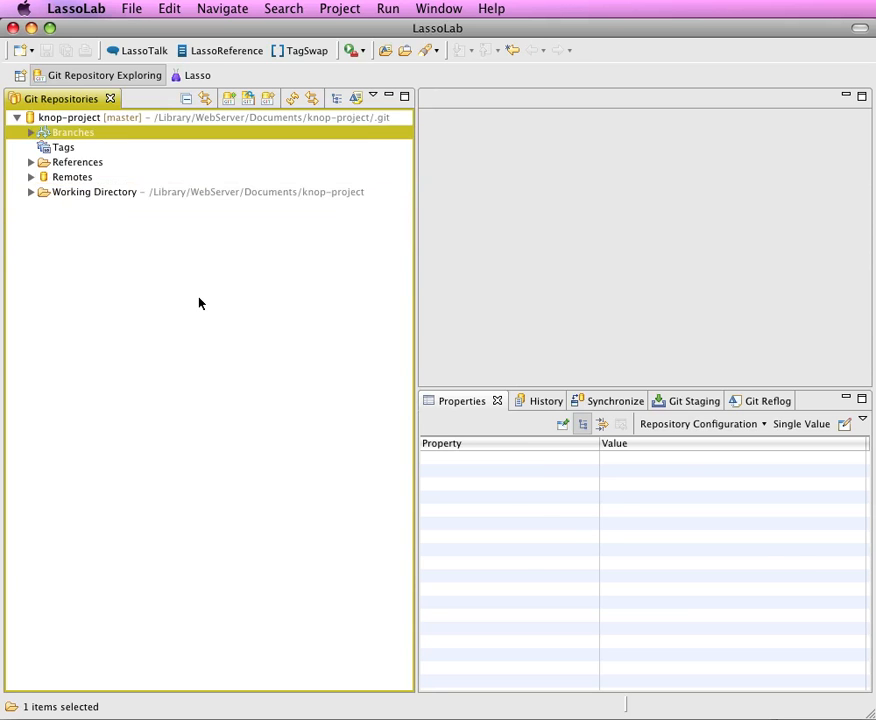
{"action": "key", "text": "Left"}
{"action": "key", "text": "Right"}
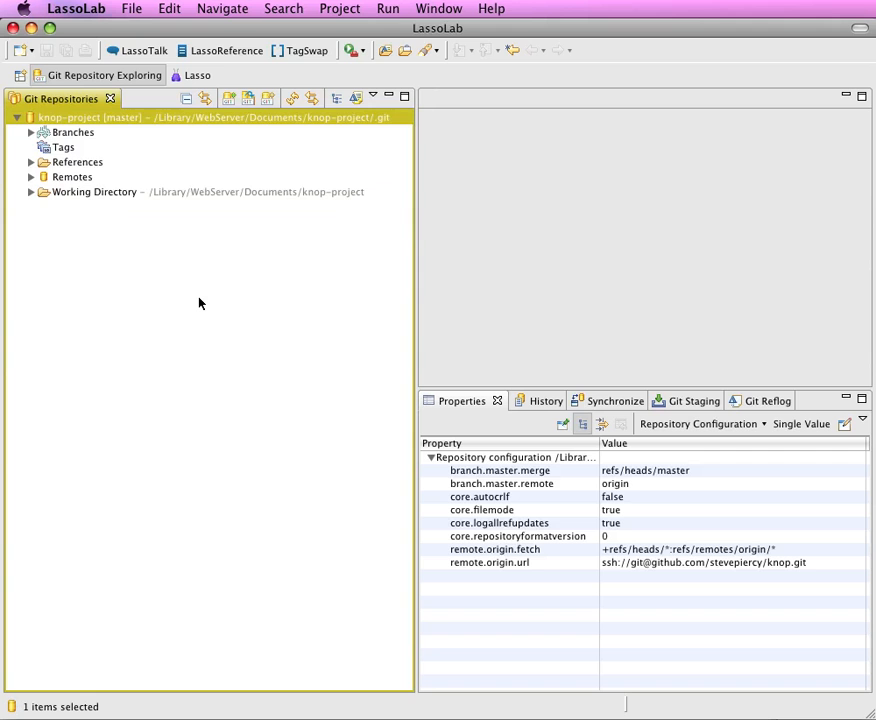
{"action": "key", "text": "Down"}
{"action": "key", "text": "Down"}
{"action": "key", "text": "Down"}
{"action": "key", "text": "Down"}
{"action": "key", "text": "Down"}
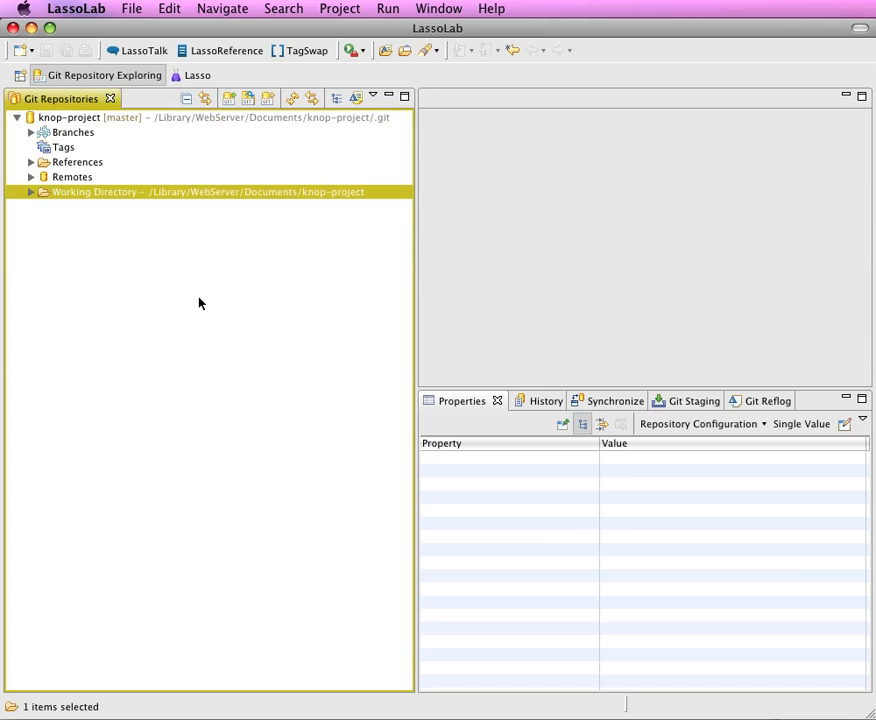
{"action": "key", "text": "Right"}
{"action": "key", "text": "Down"}
{"action": "key", "text": "Down"}
{"action": "key", "text": "Down"}
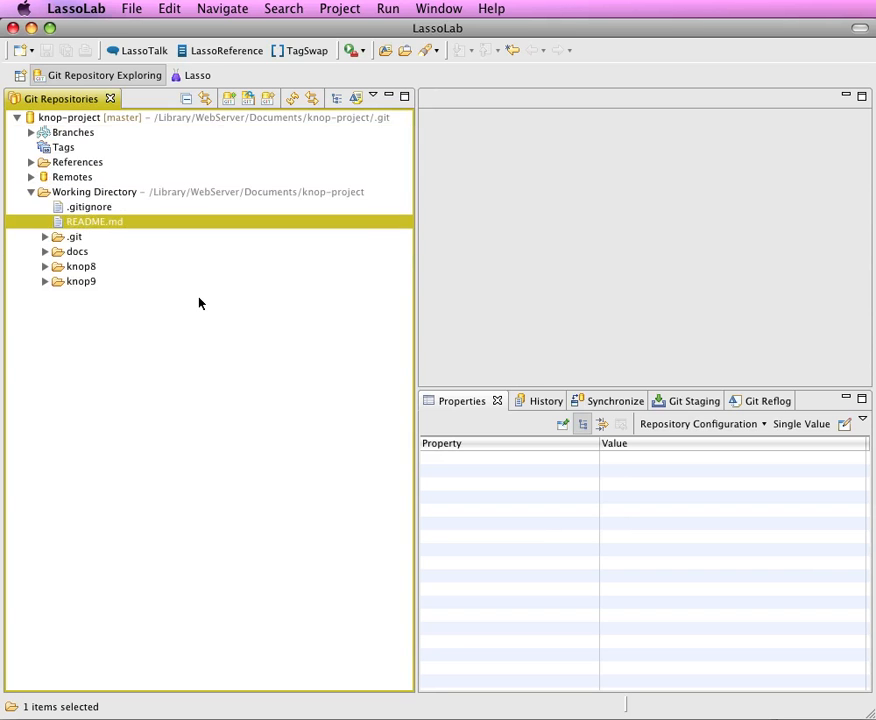
{"action": "key", "text": "Right"}
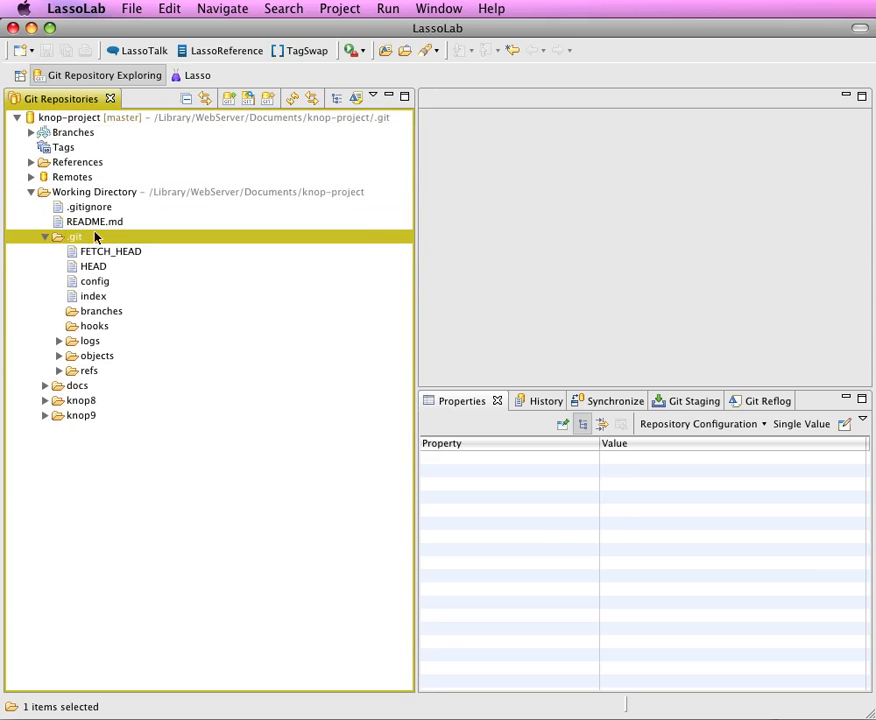
{"action": "key", "text": "Down"}
{"action": "key", "text": "Down"}
{"action": "key", "text": "Down"}
{"action": "key", "text": "Down"}
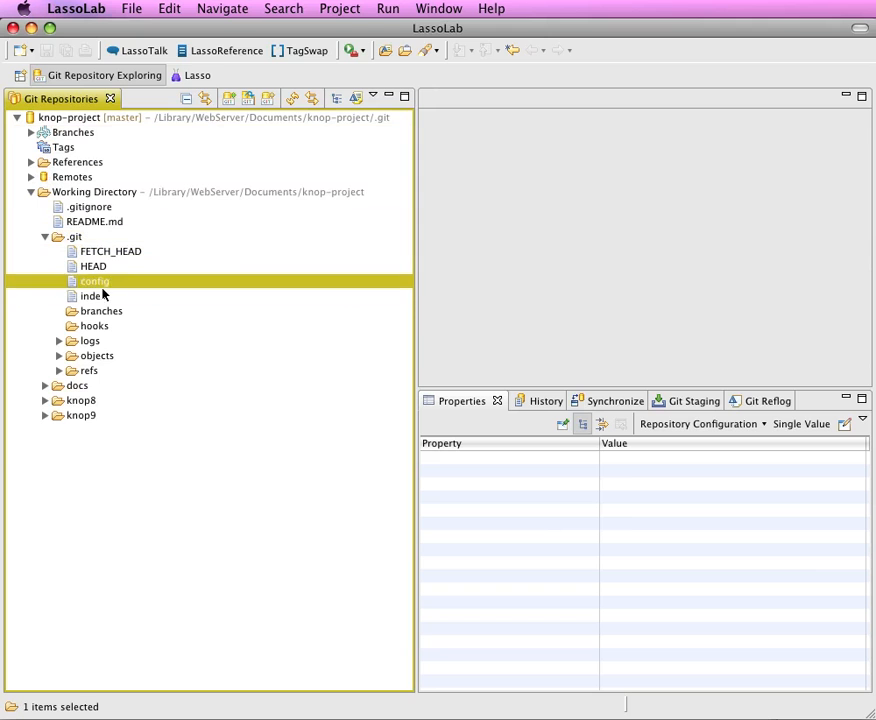
{"action": "key", "text": "Up"}
Step: Open .git/config in the editor and place the cursor on its empty last line
{"action": "double_click", "coordinate": [104, 284]}
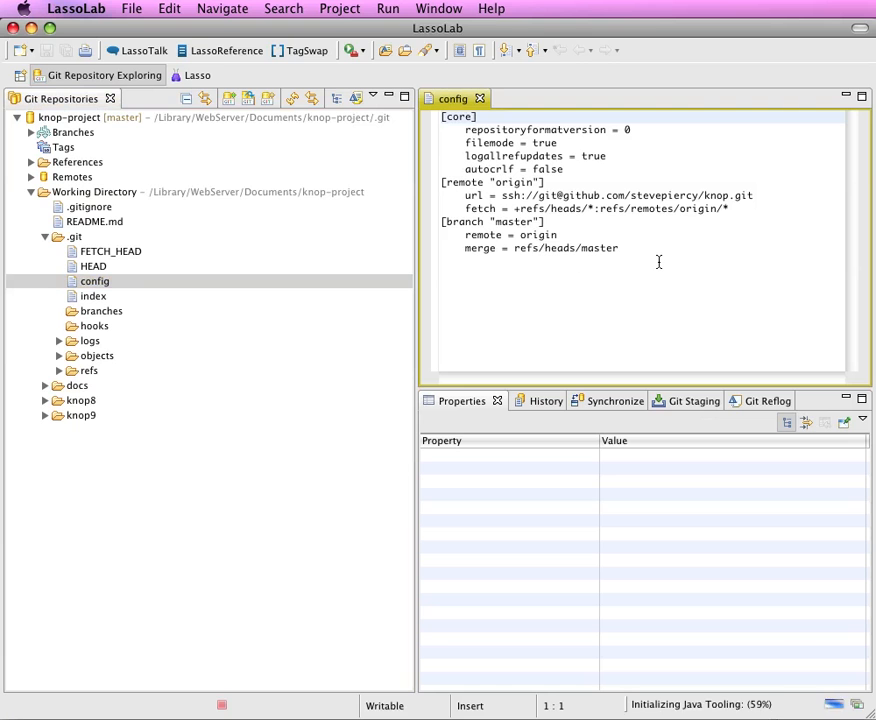
{"action": "left_click", "coordinate": [659, 262]}
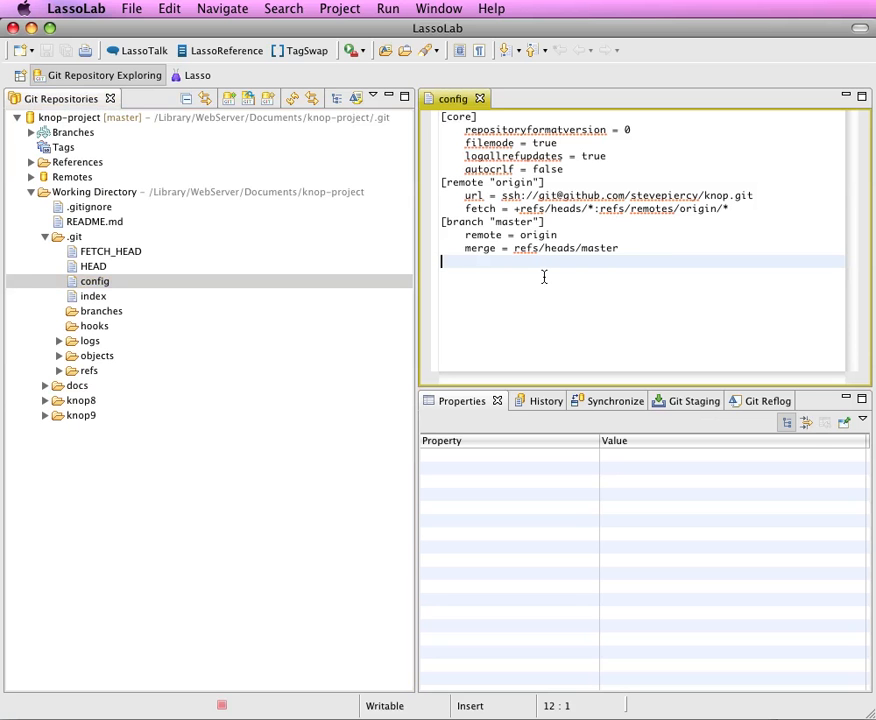
Step: Copy the three [remote "upstream"] lines from the instructions in the Lasso perspective's browser
{"action": "left_click", "coordinate": [193, 75]}
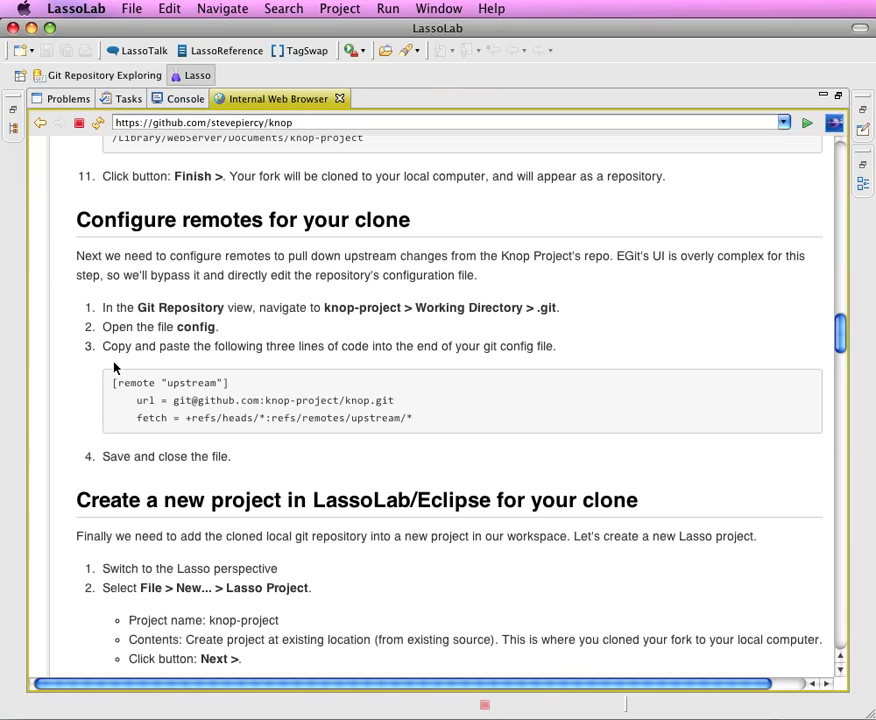
{"action": "left_click_drag", "start_coordinate": [113, 382], "coordinate": [427, 416]}
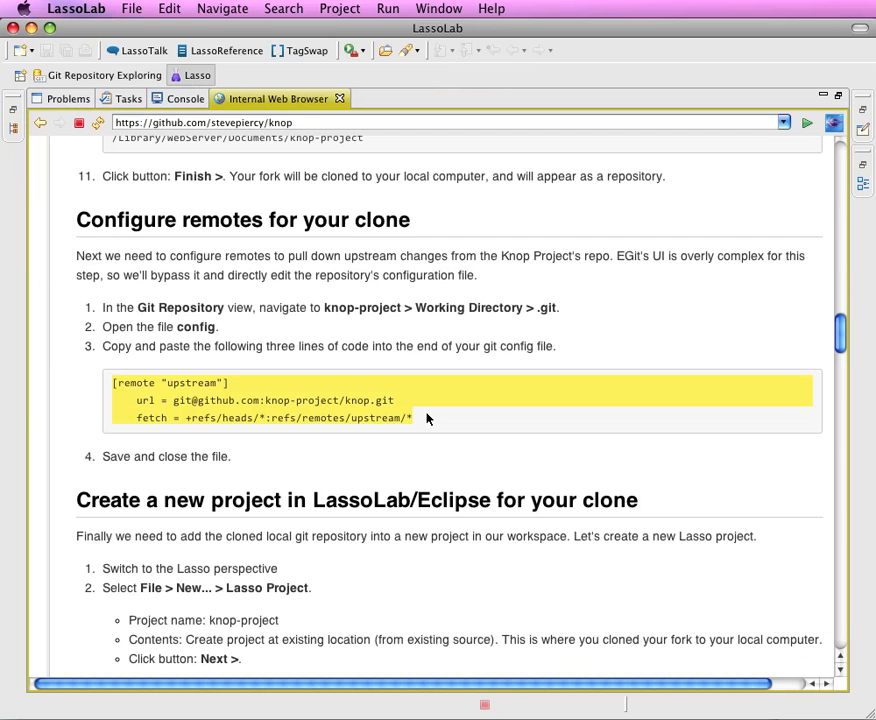
{"action": "right_click", "coordinate": [411, 405]}
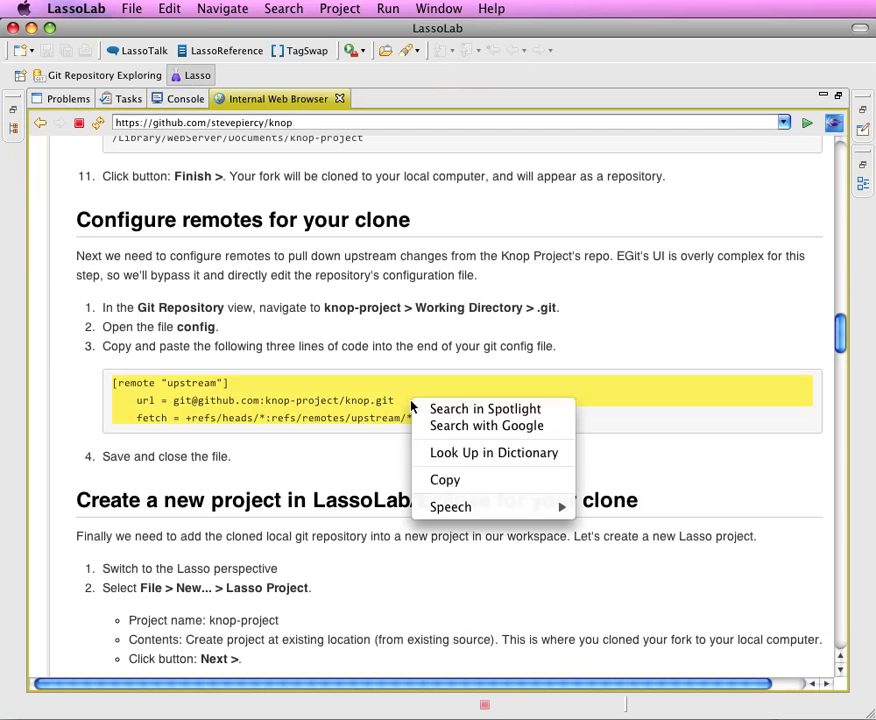
{"action": "left_click", "coordinate": [483, 491]}
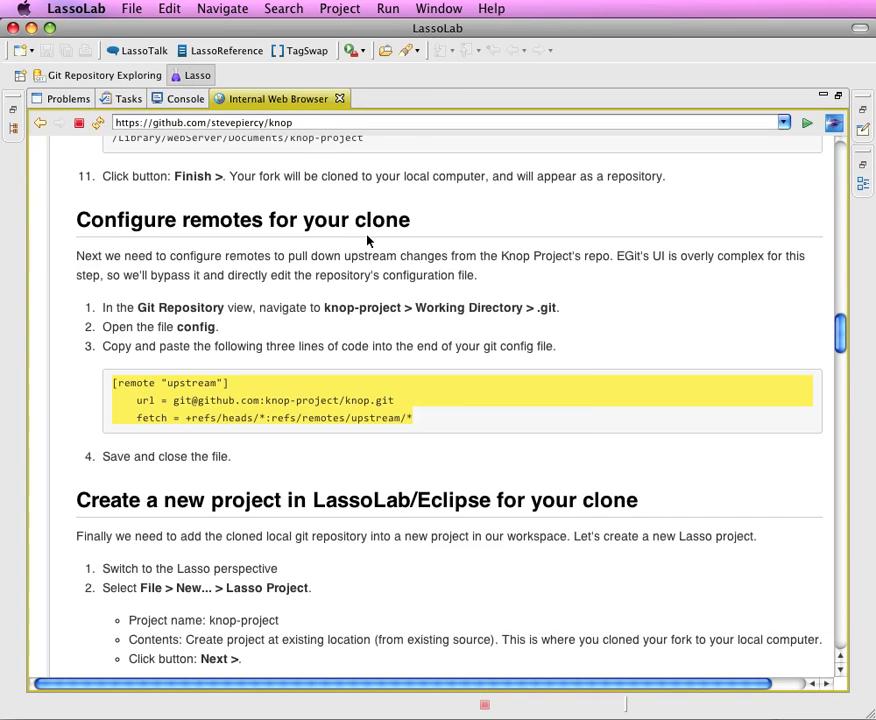
Step: Paste the upstream remote section at the end of config, then save and close it
{"action": "left_click", "coordinate": [105, 76]}
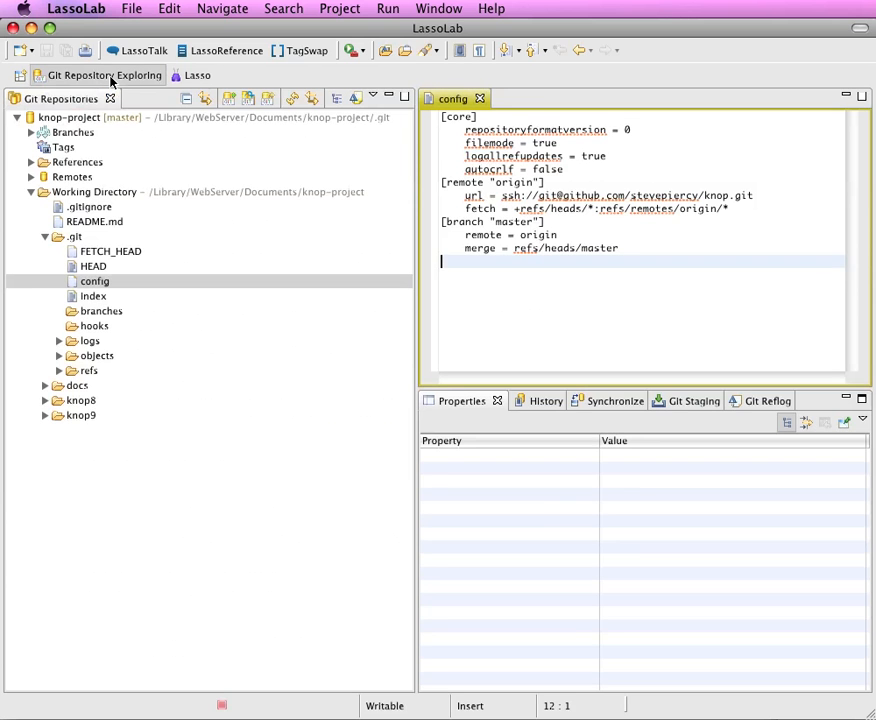
{"action": "right_click", "coordinate": [545, 278]}
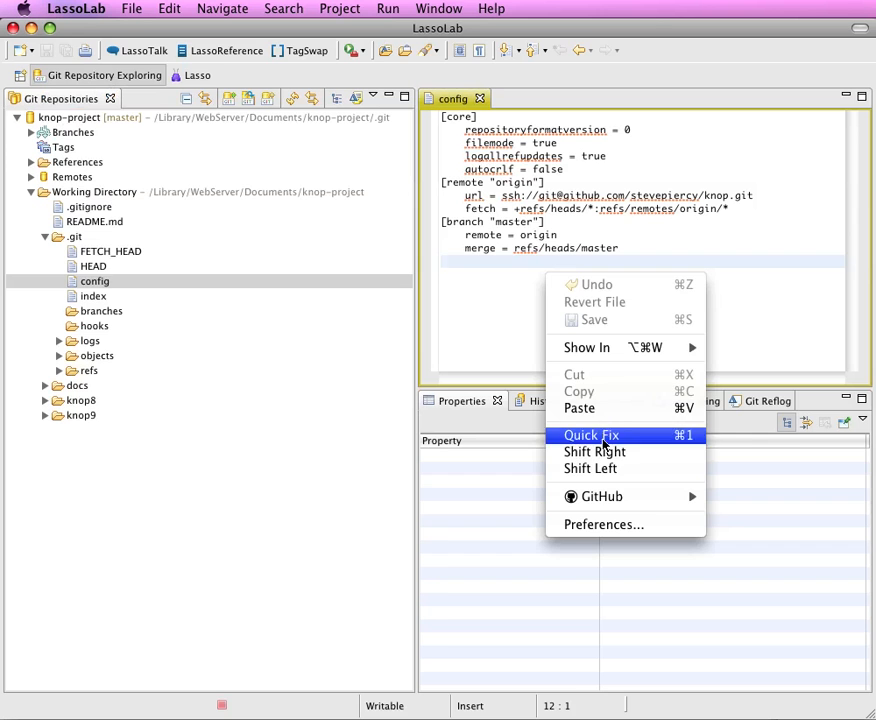
{"action": "left_click", "coordinate": [606, 410]}
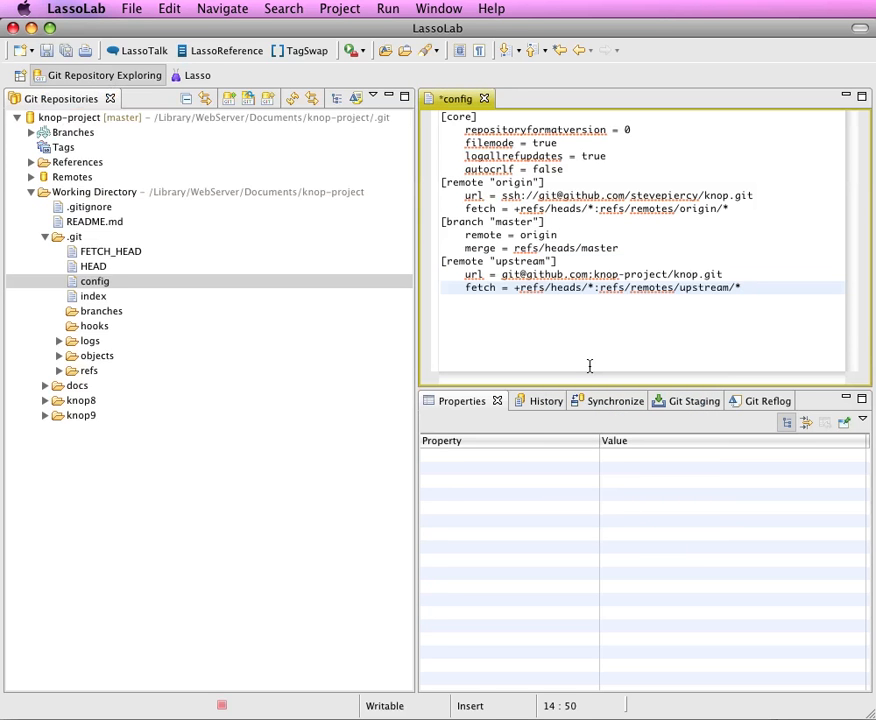
{"action": "key", "text": "super+s"}
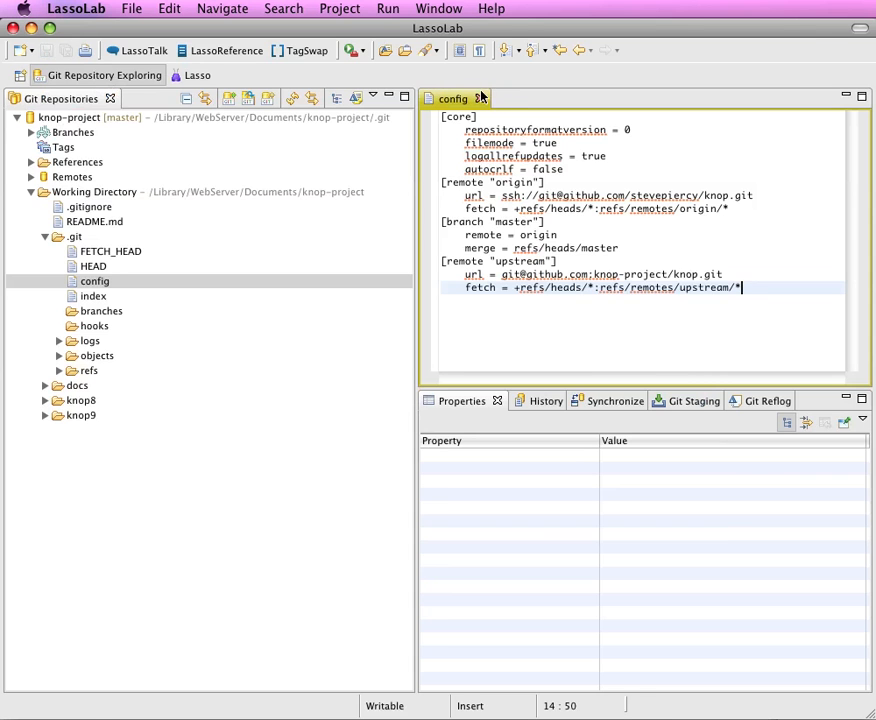
{"action": "left_click", "coordinate": [480, 98]}
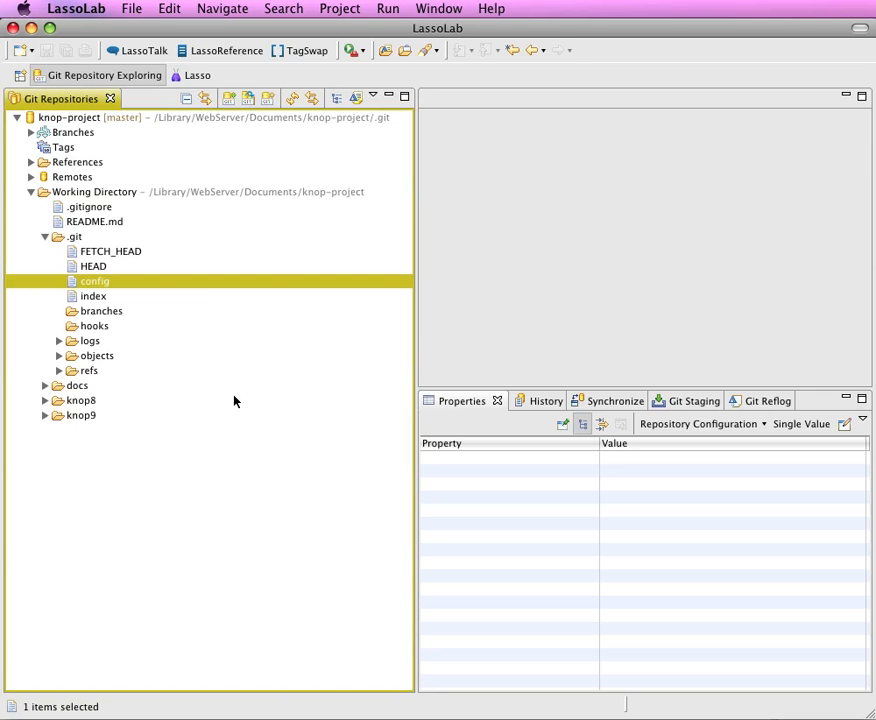
Step: Start a new Lasso Project via File > New in the Lasso perspective
{"action": "left_click", "coordinate": [200, 79]}
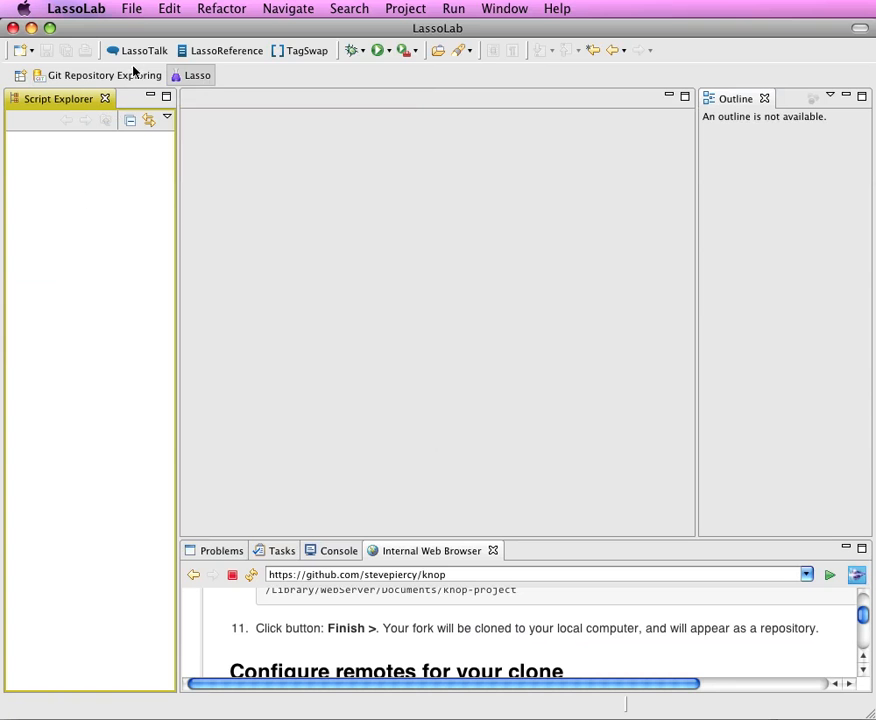
{"action": "left_click", "coordinate": [132, 9]}
{"action": "mouse_move", "coordinate": [146, 29]}
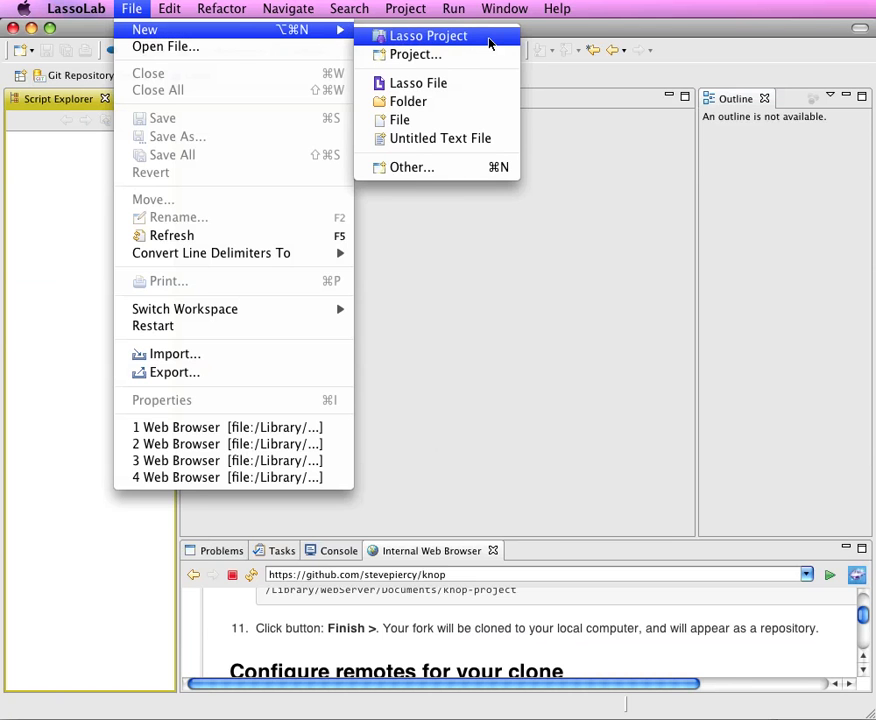
{"action": "left_click", "coordinate": [489, 42]}
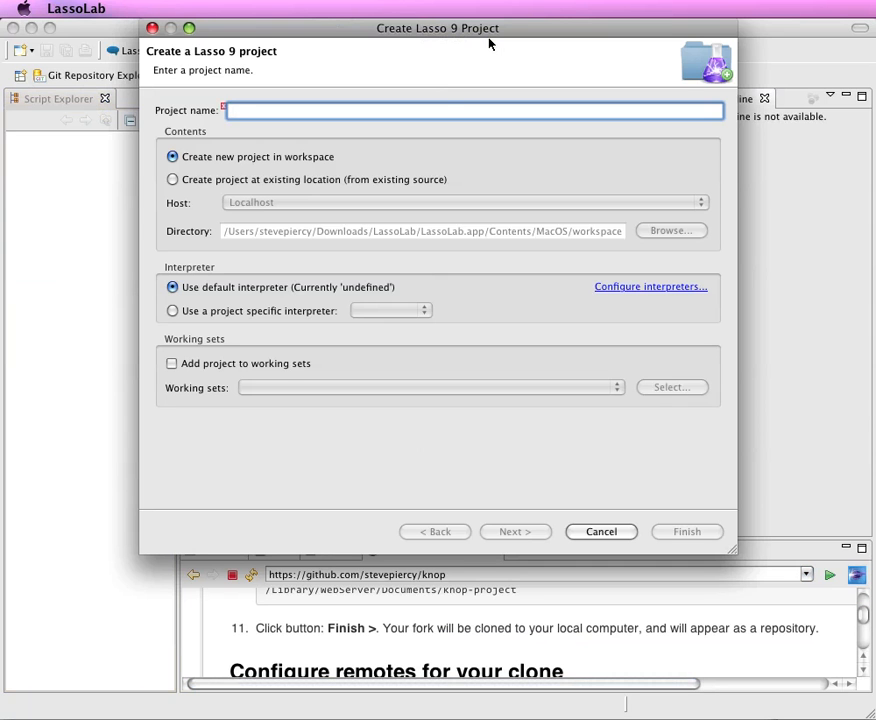
Step: Name the project knop-project at existing location /Library/WebServer/Documents/knop-project
{"action": "key", "text": "super+v"}
{"action": "key", "text": "alt+Left"}
{"action": "key", "text": "alt+Left"}
{"action": "key", "text": "super+BackSpace"}
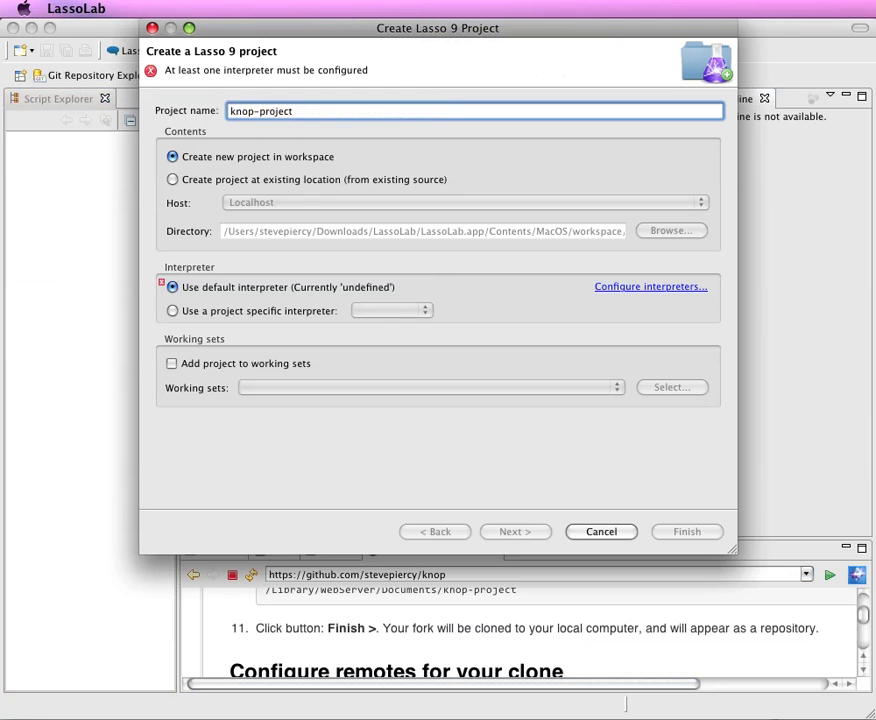
{"action": "left_click", "coordinate": [173, 180]}
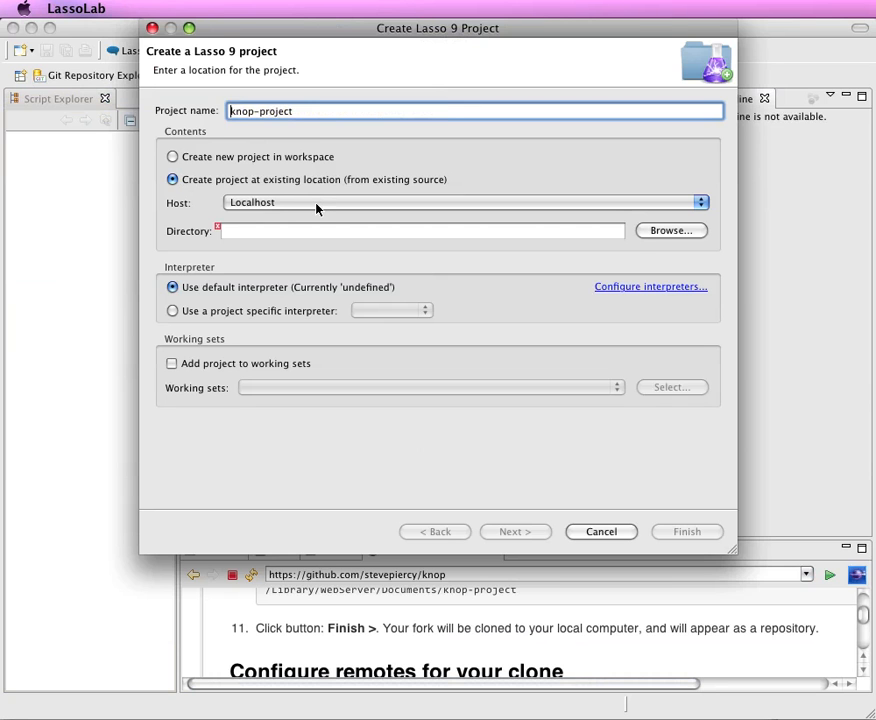
{"action": "left_click", "coordinate": [270, 231]}
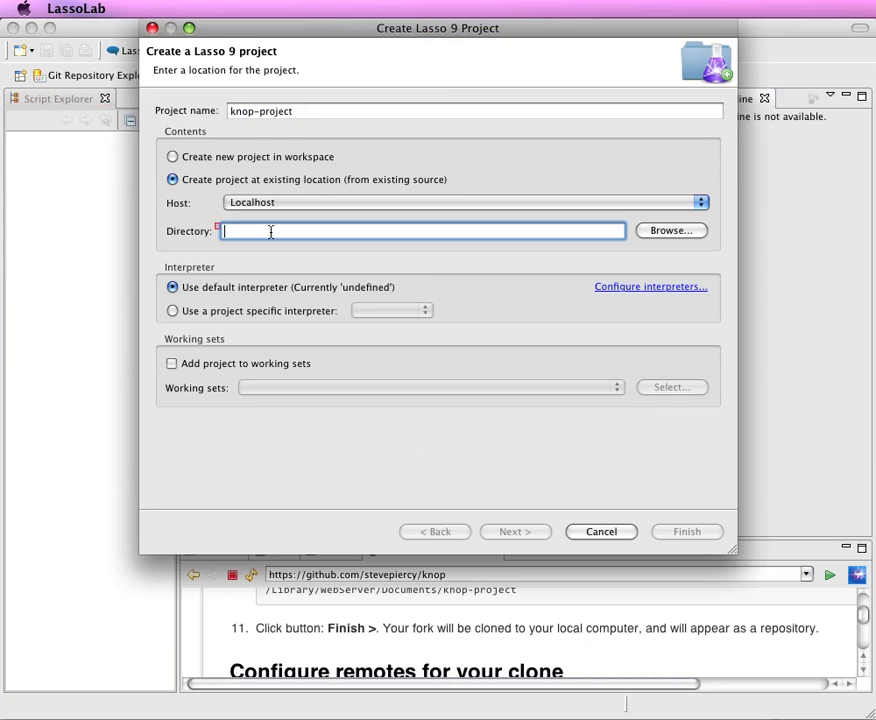
{"action": "key", "text": "super+v"}
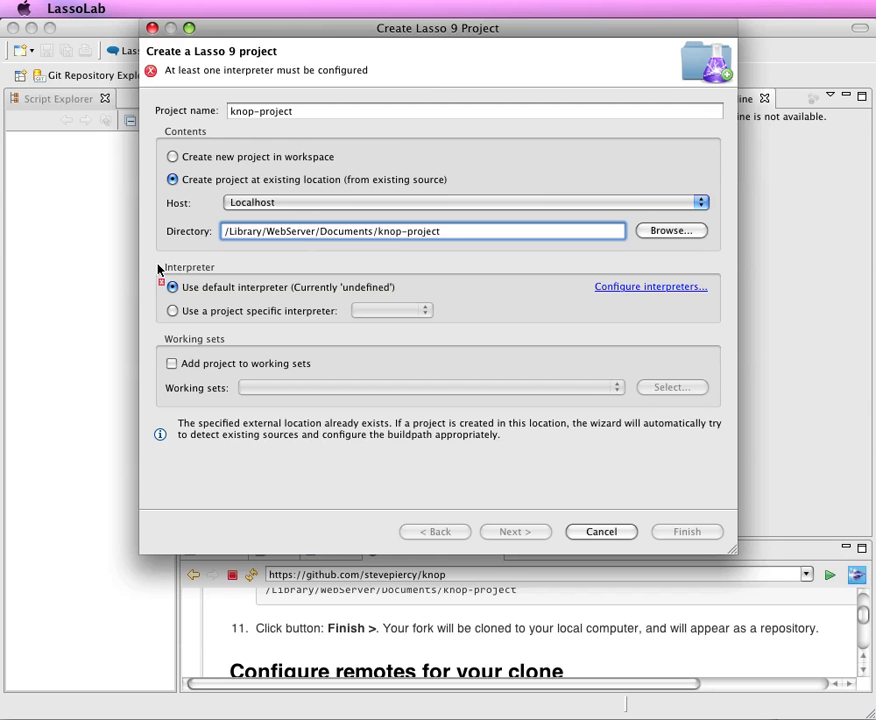
Step: Add the lasso9 interpreter found at /usr/bin/lasso9 as the default interpreter
{"action": "left_click", "coordinate": [671, 290]}
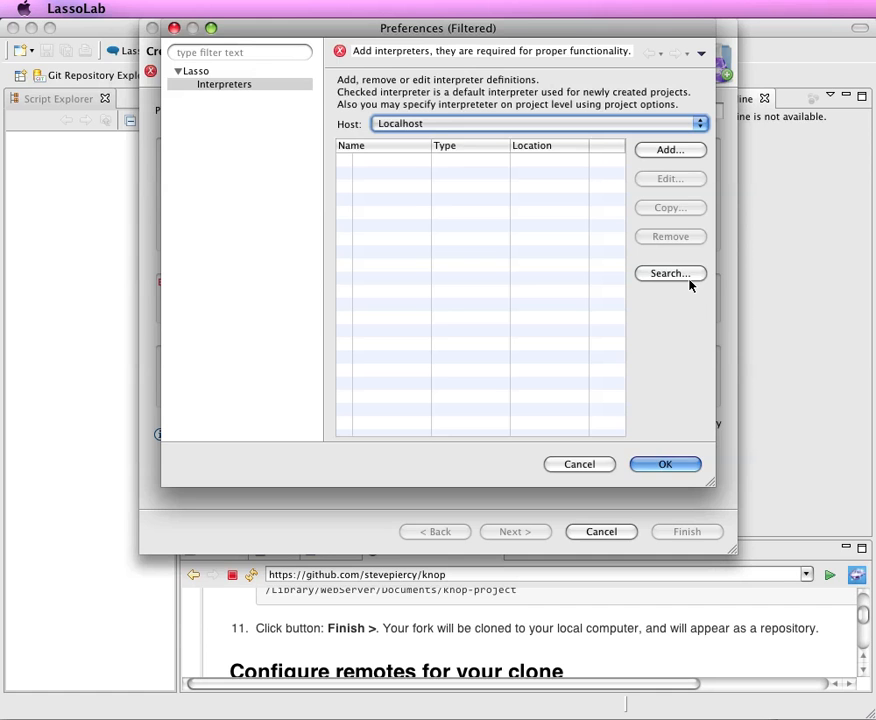
{"action": "left_click", "coordinate": [690, 281]}
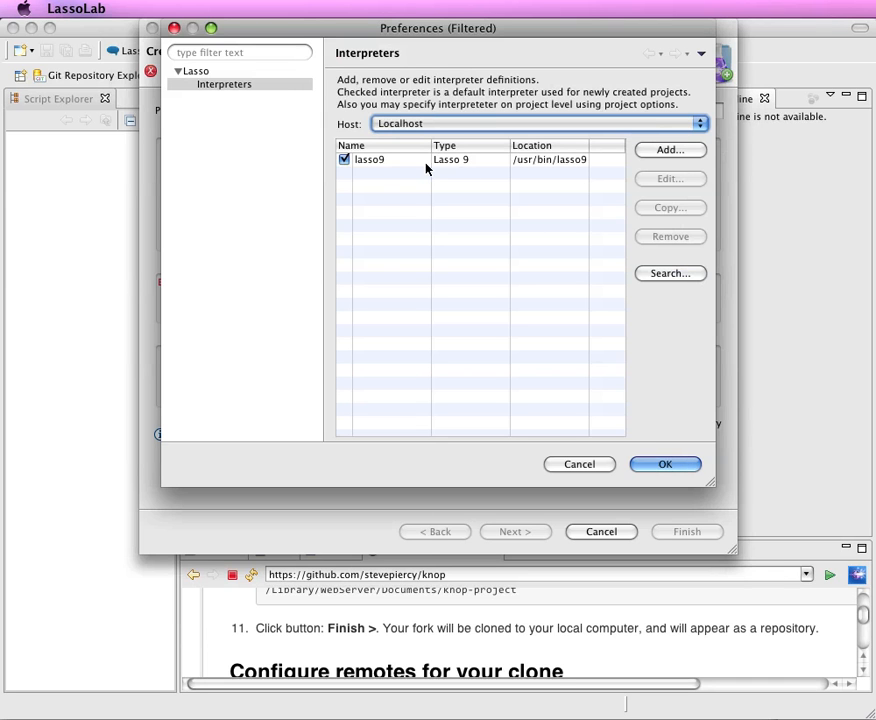
{"action": "left_click", "coordinate": [686, 467]}
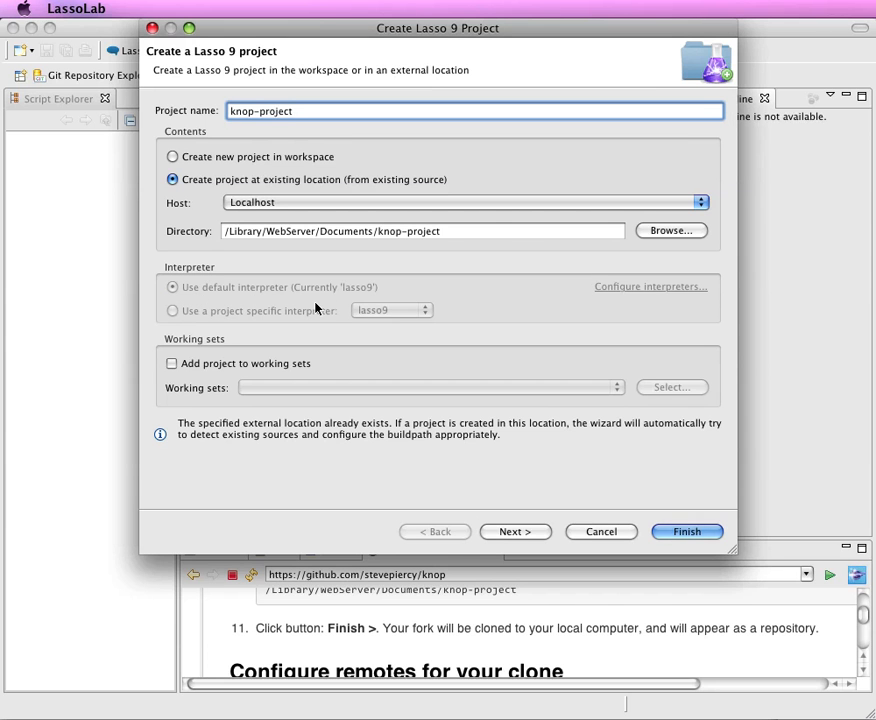
Step: Go to Script Settings and select the docs through knop9/LassoStartup source folders
{"action": "left_click", "coordinate": [544, 533]}
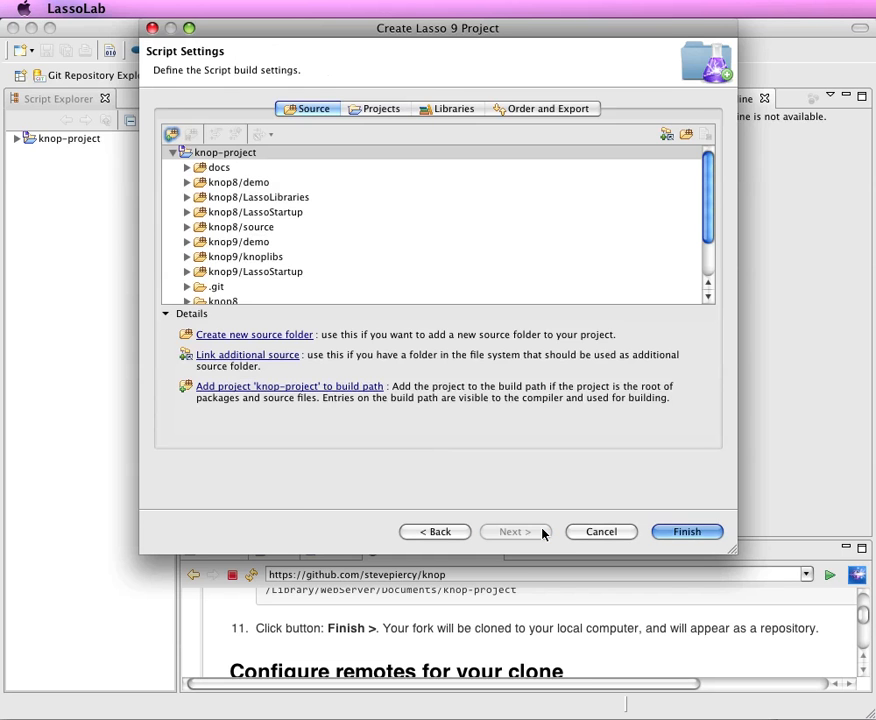
{"action": "left_click", "coordinate": [386, 170]}
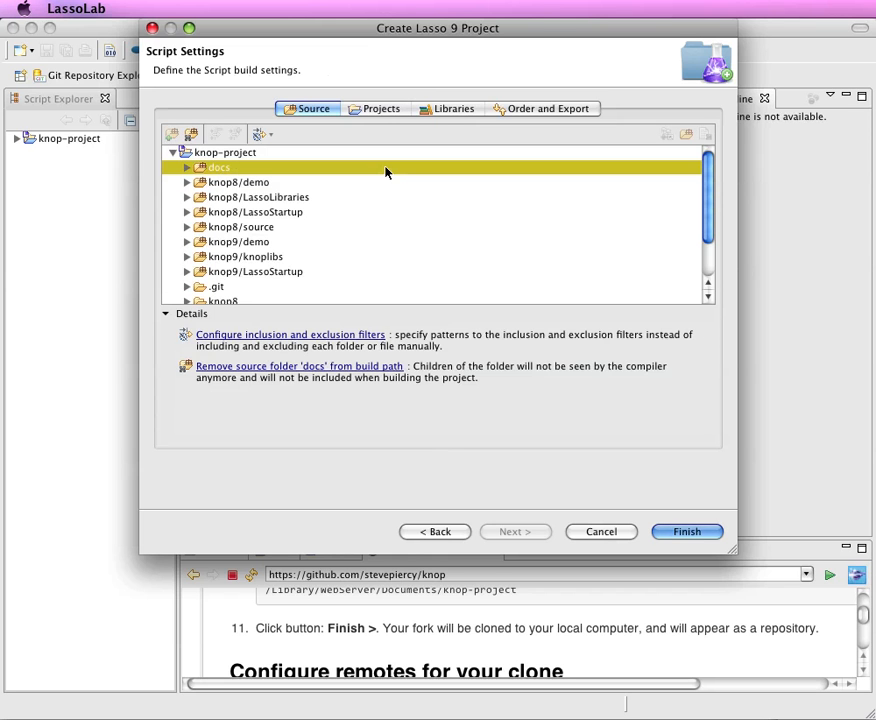
{"action": "key", "text": "shift+Down"}
{"action": "key", "text": "shift+Down"}
{"action": "key", "text": "shift+Down"}
{"action": "key", "text": "shift+Down"}
{"action": "key", "text": "shift+Down"}
{"action": "key", "text": "shift+Down"}
{"action": "key", "text": "shift+Down"}
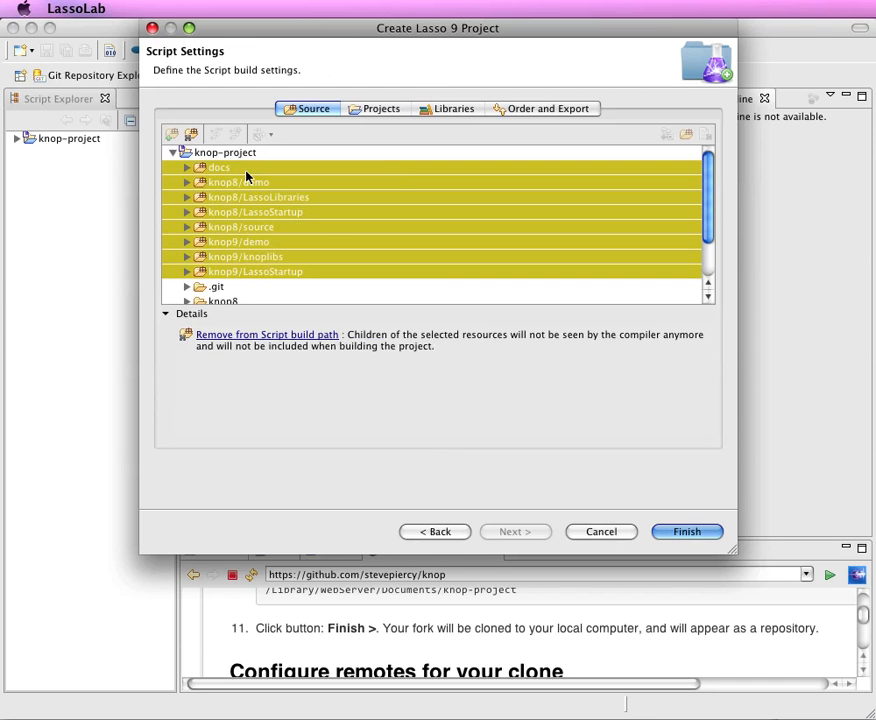
Step: Remove docs, knop8 and knop9 from the build path and make knop-project the source folder
{"action": "left_click", "coordinate": [193, 141]}
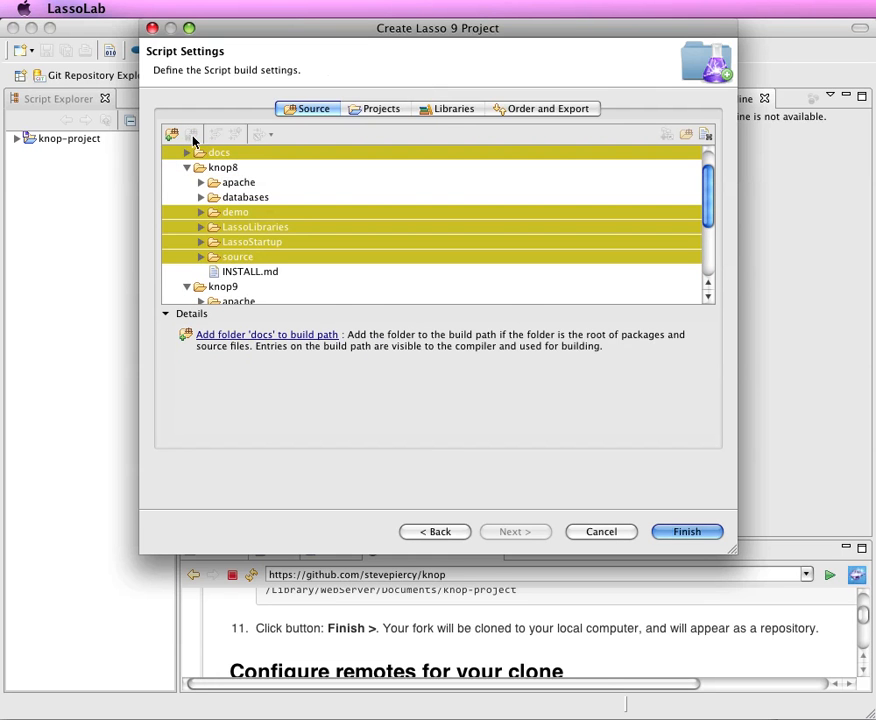
{"action": "left_click", "coordinate": [186, 168]}
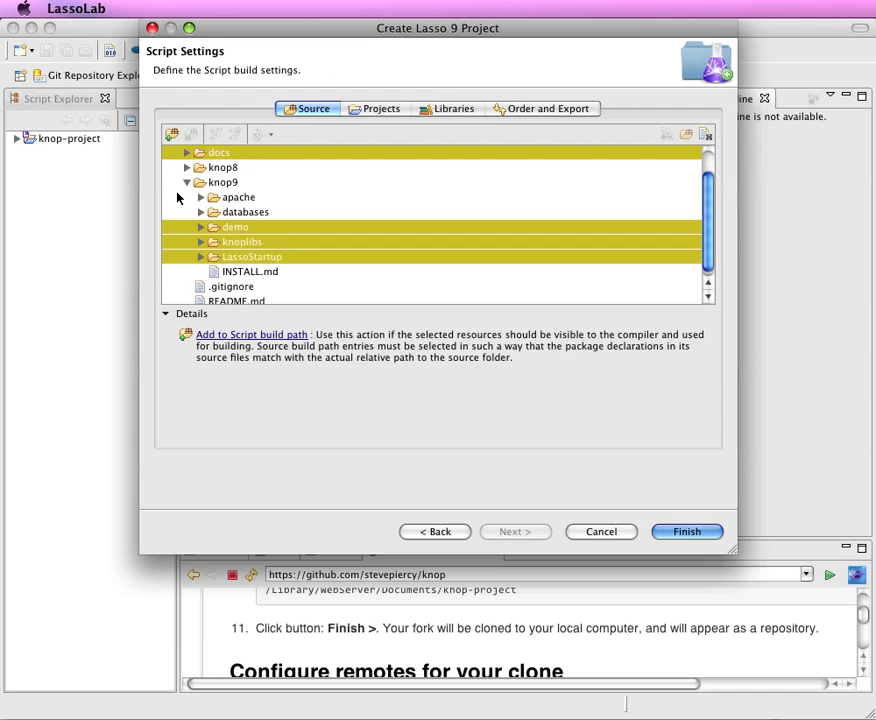
{"action": "left_click", "coordinate": [187, 183]}
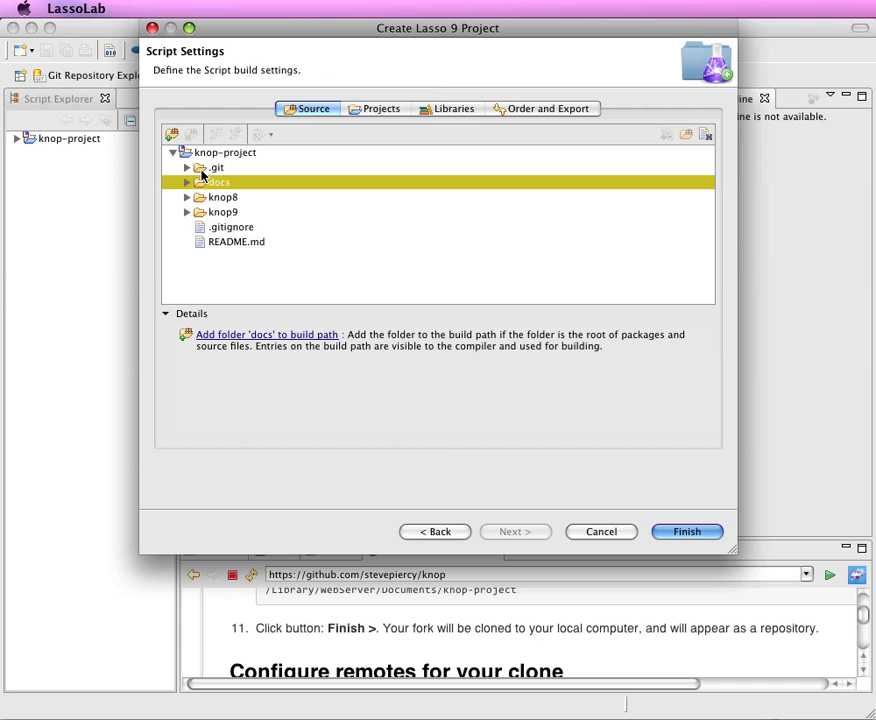
{"action": "key", "text": "Up"}
{"action": "key", "text": "Up"}
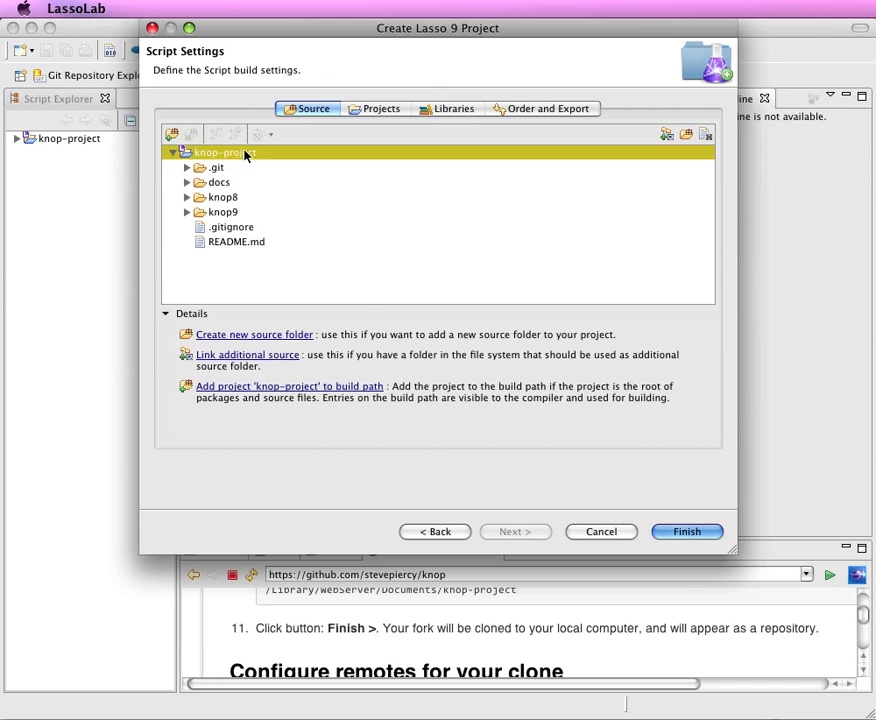
{"action": "left_click", "coordinate": [174, 140]}
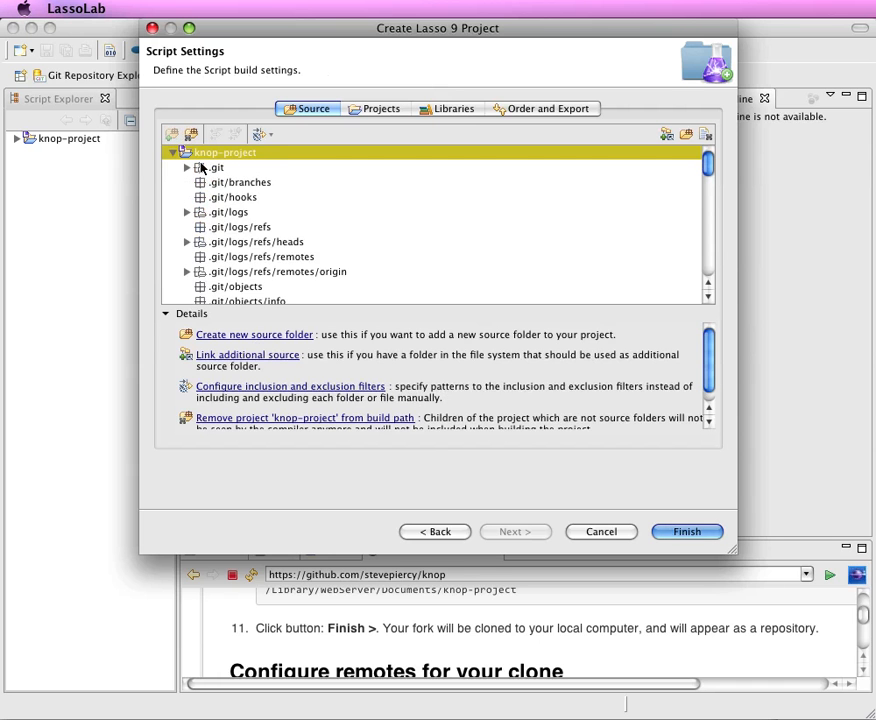
Step: Exclude the .git folder from the build path and finish creating the project
{"action": "left_click", "coordinate": [240, 170]}
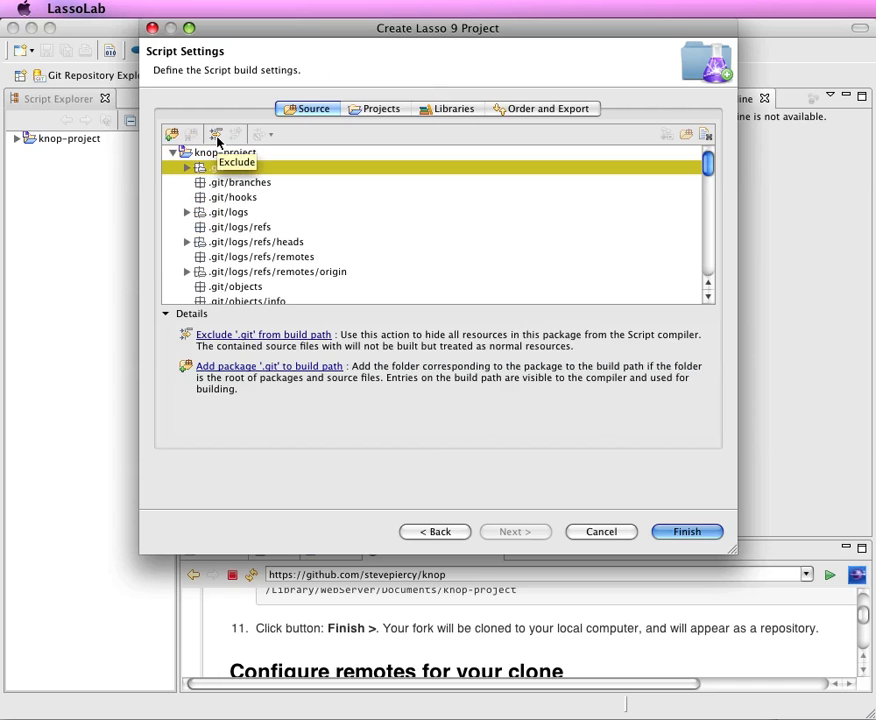
{"action": "left_click", "coordinate": [217, 136]}
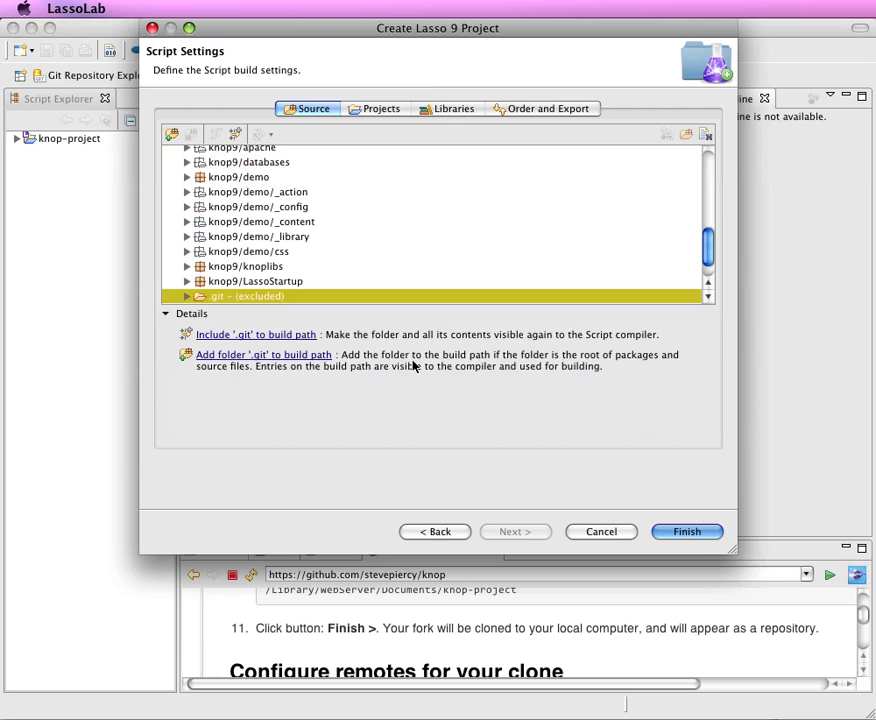
{"action": "left_click_drag", "start_coordinate": [735, 553], "coordinate": [728, 677]}
{"action": "scroll", "coordinate": [488, 304], "scroll_direction": "up", "scroll_amount": 10}
{"action": "scroll", "coordinate": [488, 304], "scroll_direction": "down", "scroll_amount": 5}
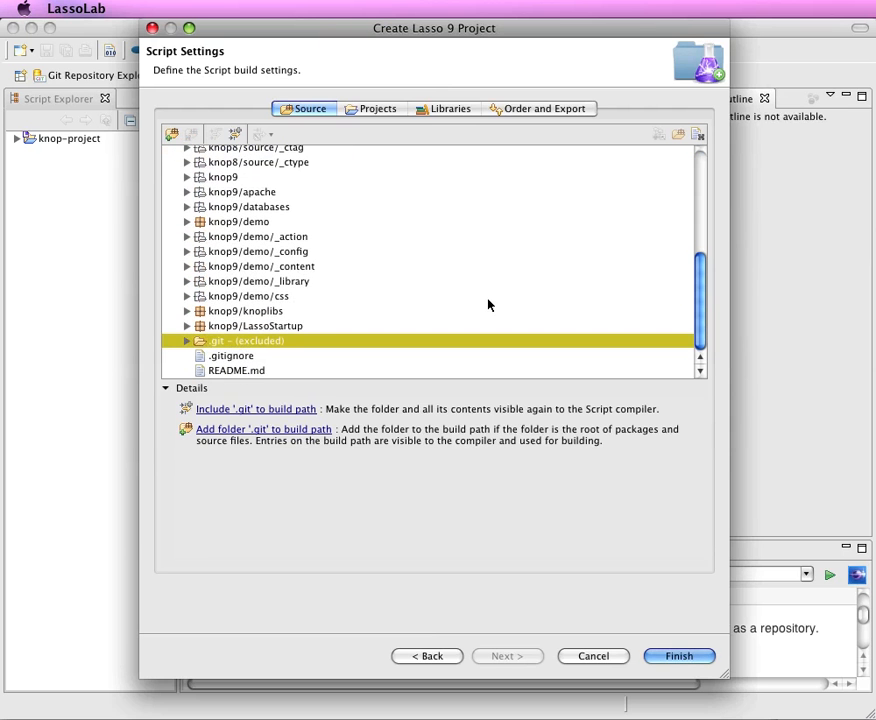
{"action": "scroll", "coordinate": [488, 304], "scroll_direction": "up", "scroll_amount": 5}
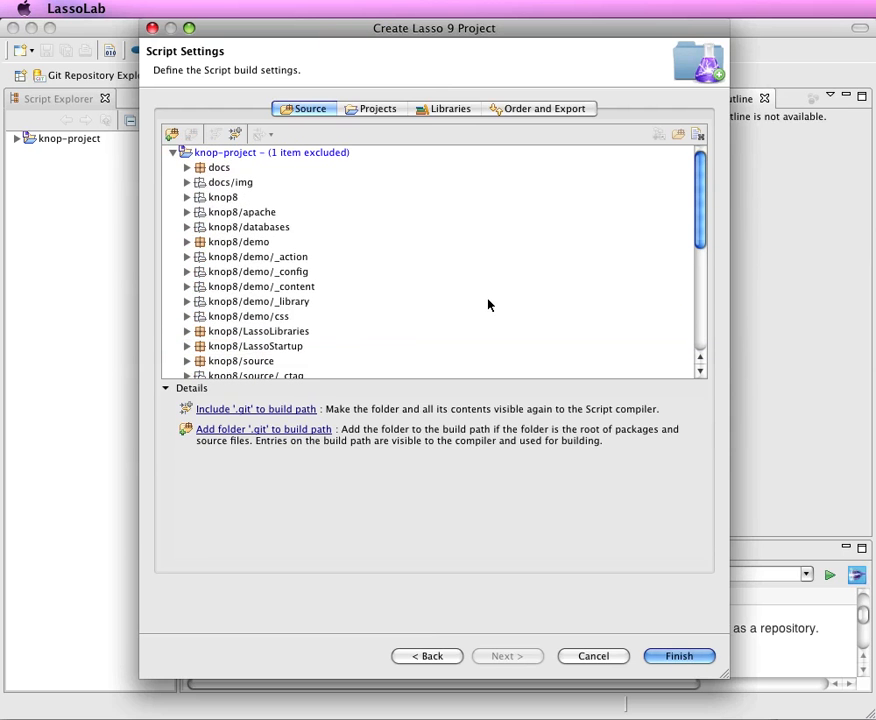
{"action": "left_click", "coordinate": [679, 656]}
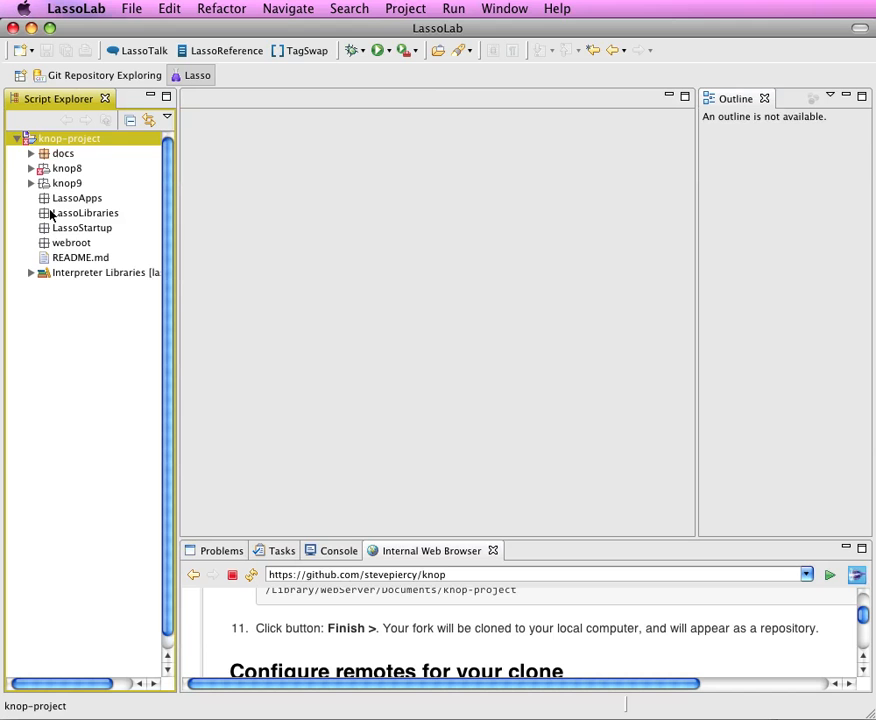
Step: Expand knop8 and its demo folder in Script Explorer, then select index.lasso
{"action": "key", "text": "Down"}
{"action": "key", "text": "Down"}
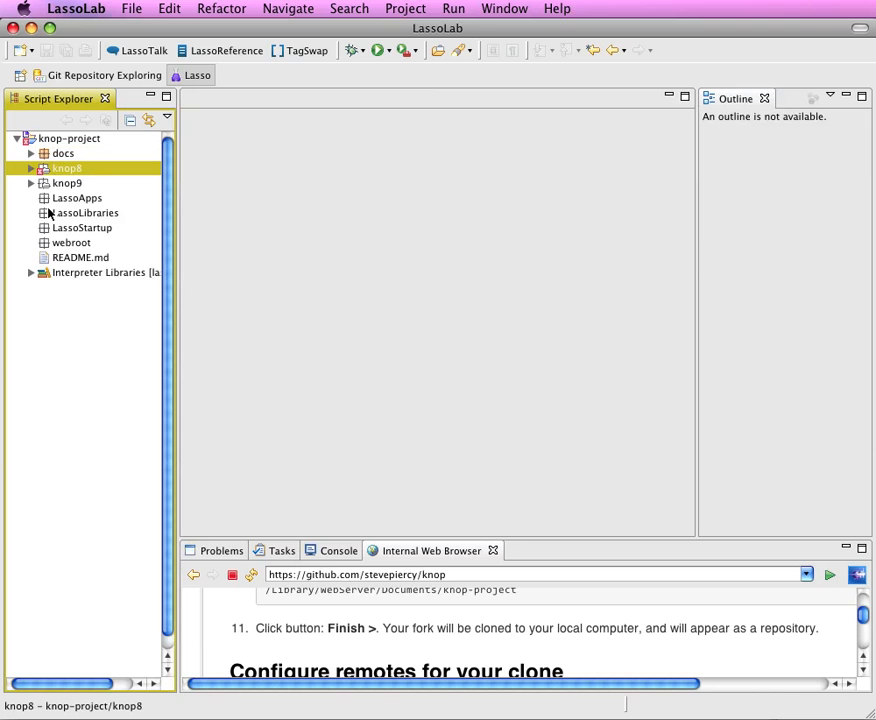
{"action": "key", "text": "Right"}
{"action": "key", "text": "Down"}
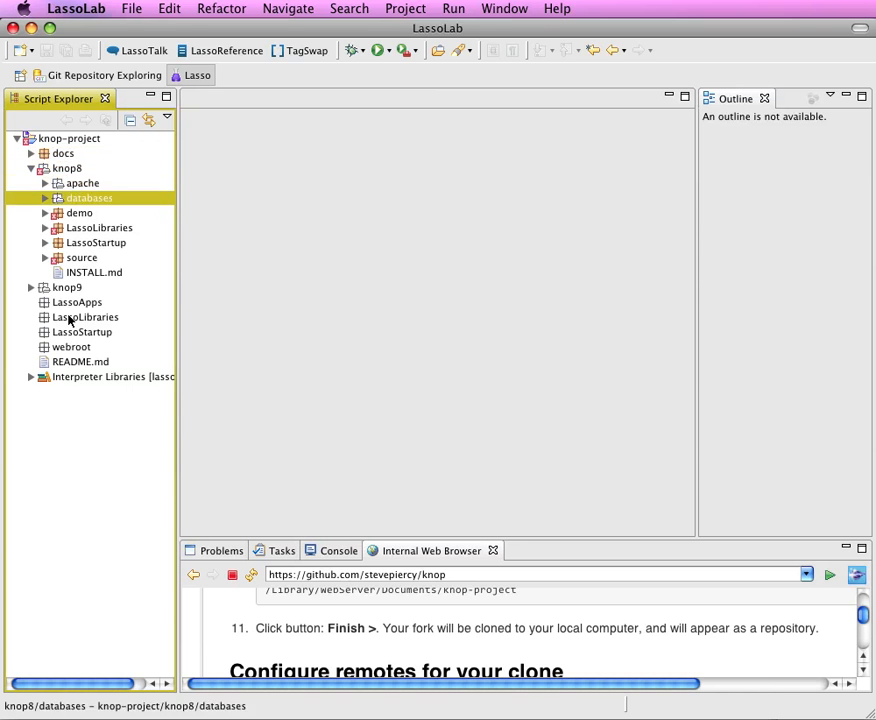
{"action": "key", "text": "Down"}
{"action": "key", "text": "Down"}
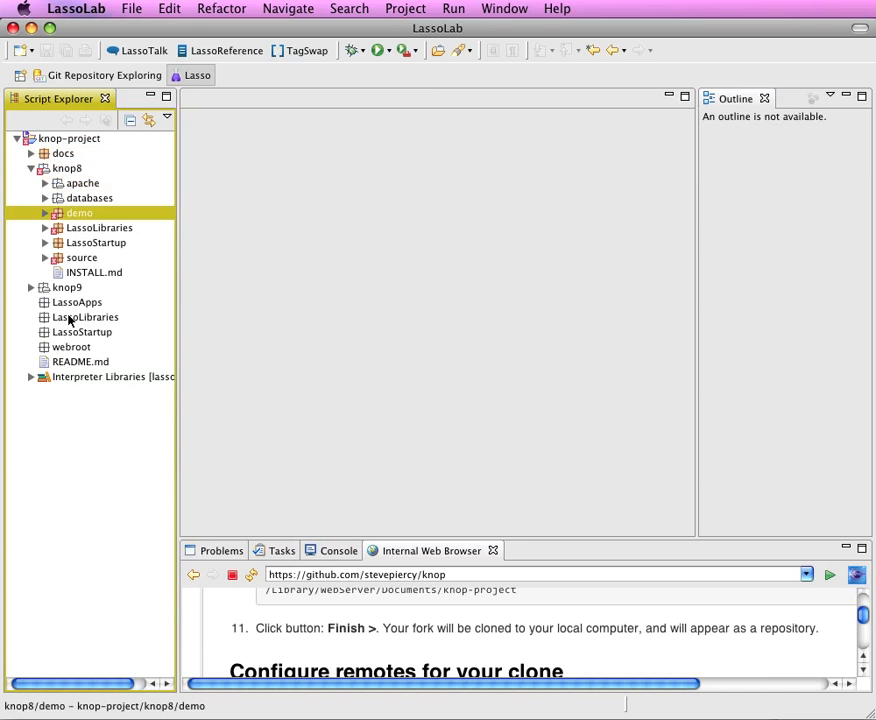
{"action": "double_click", "coordinate": [82, 216]}
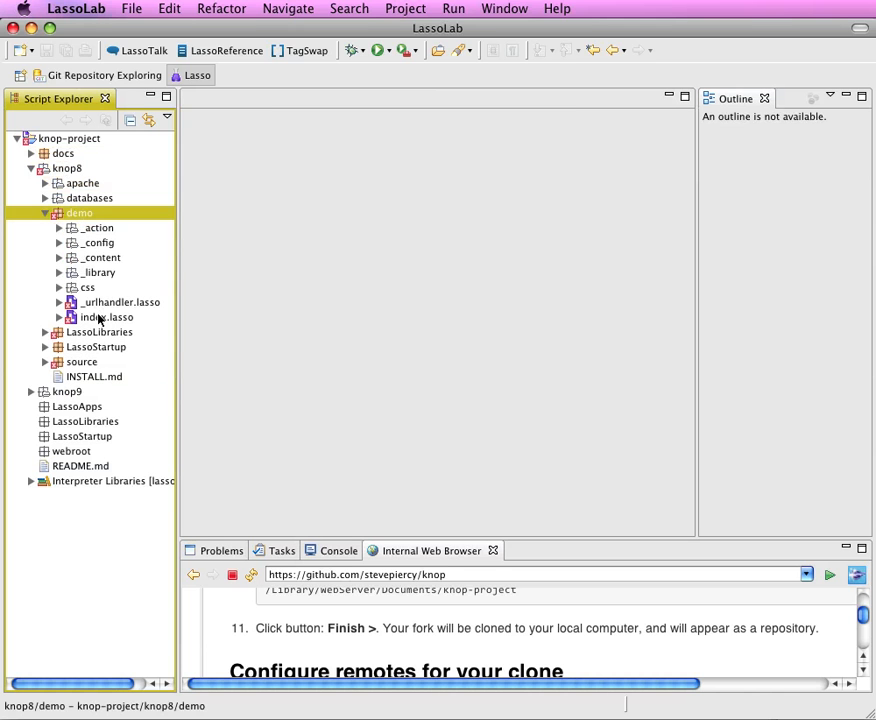
{"action": "left_click", "coordinate": [100, 318]}
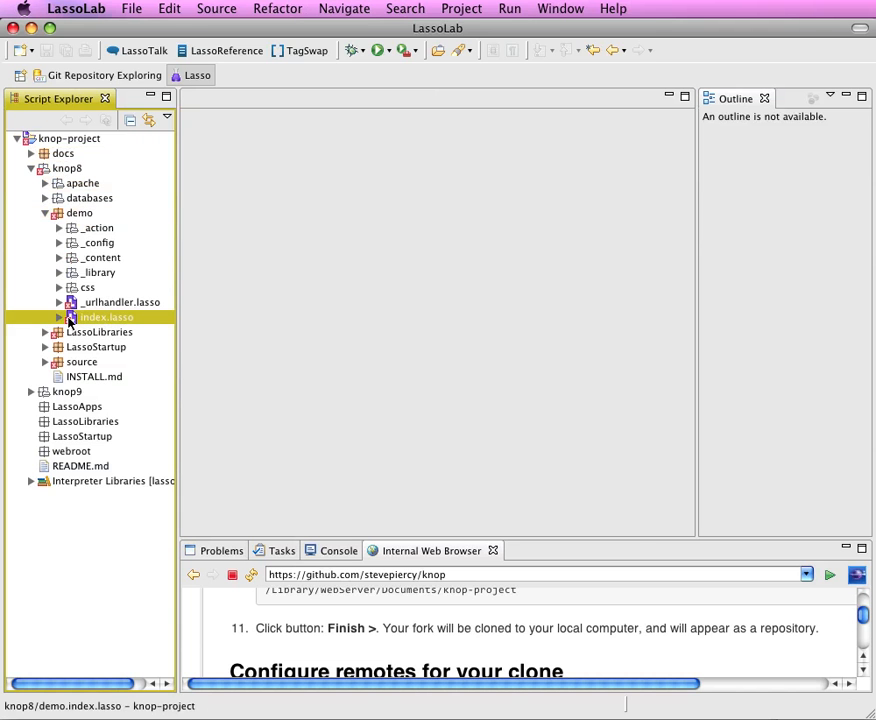
{"action": "double_click", "coordinate": [69, 318]}
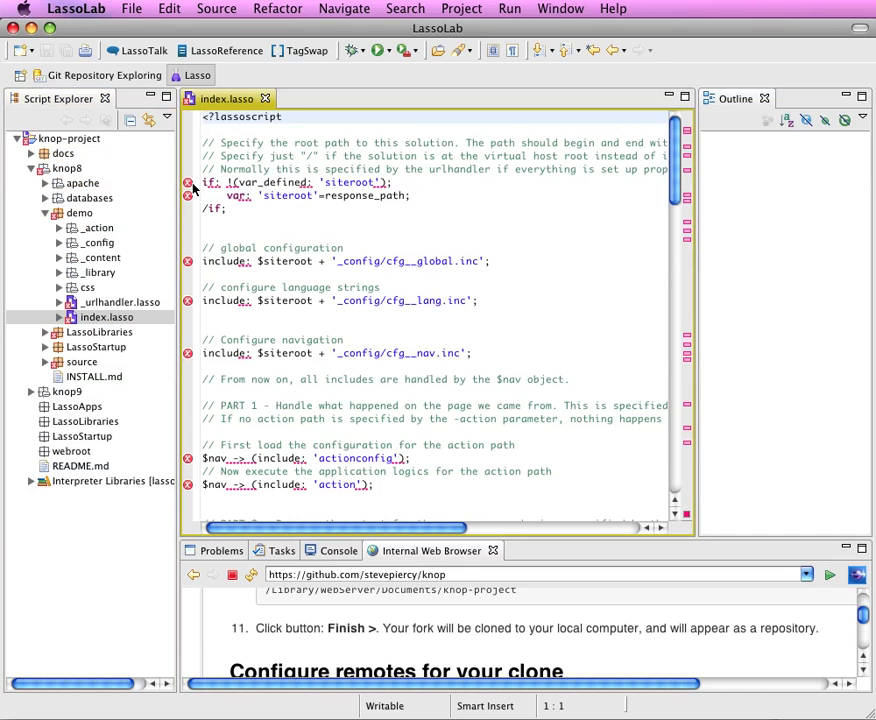
{"action": "mouse_move", "coordinate": [189, 189]}
{"action": "left_click", "coordinate": [266, 99]}
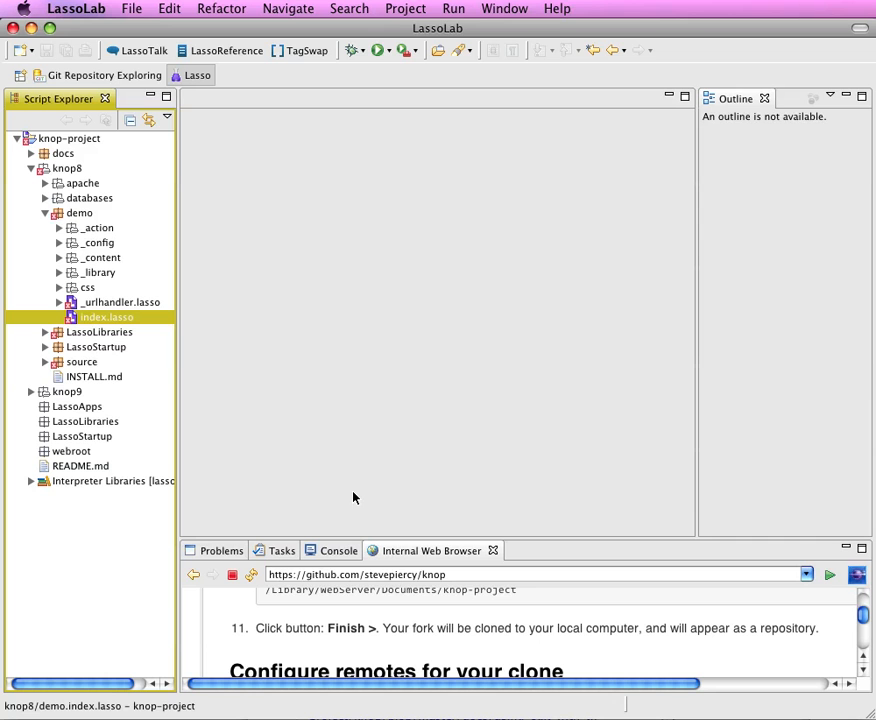
{"action": "left_click", "coordinate": [427, 556]}
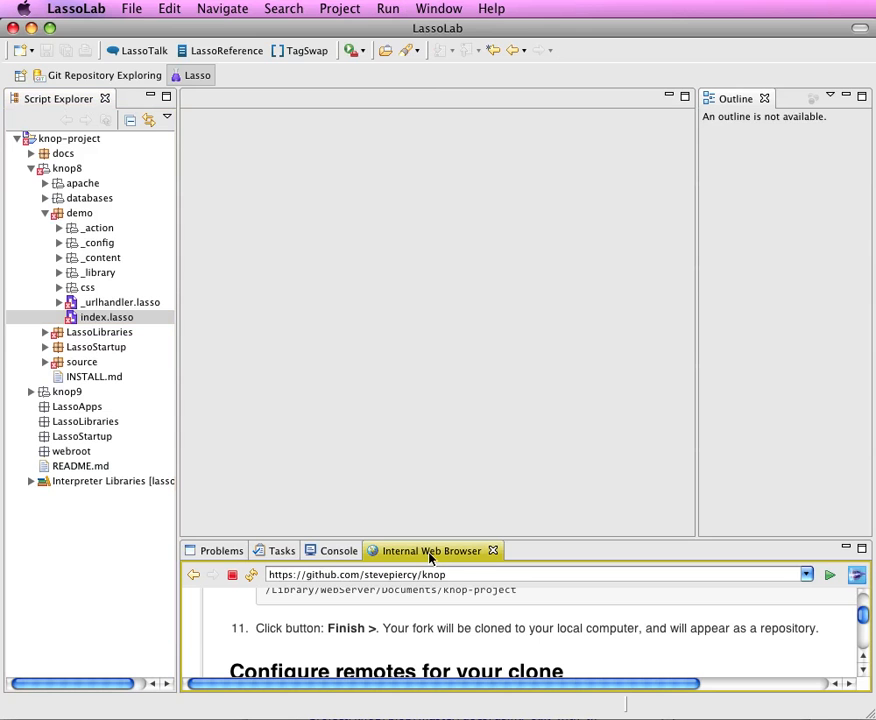
{"action": "left_click", "coordinate": [106, 317]}
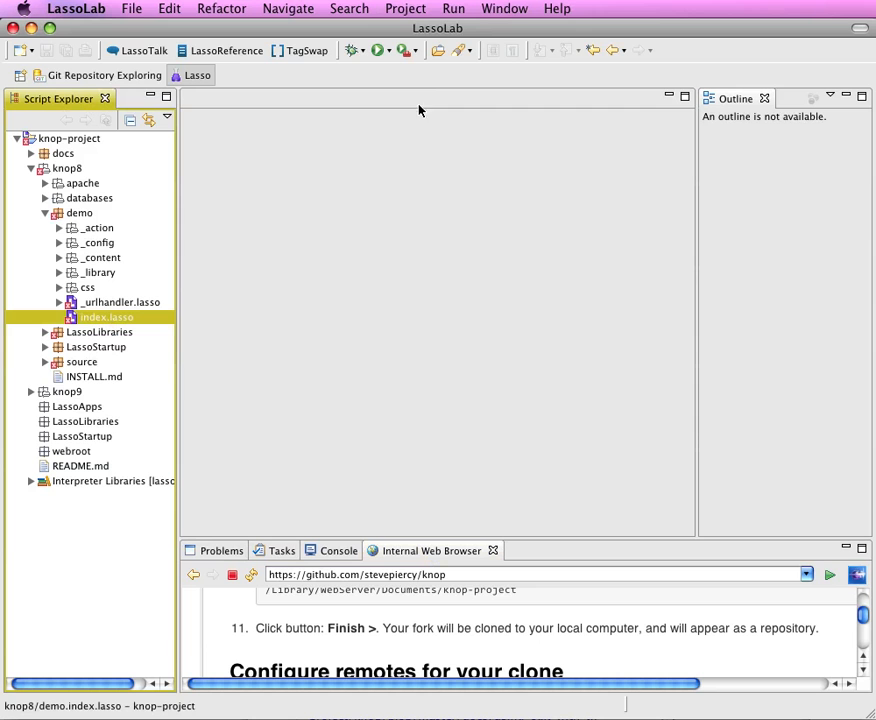
Step: Open index.lasso with the Web Browser editor through Open With > Other
{"action": "right_click", "coordinate": [71, 319]}
{"action": "left_click", "coordinate": [71, 319]}
{"action": "right_click", "coordinate": [71, 319]}
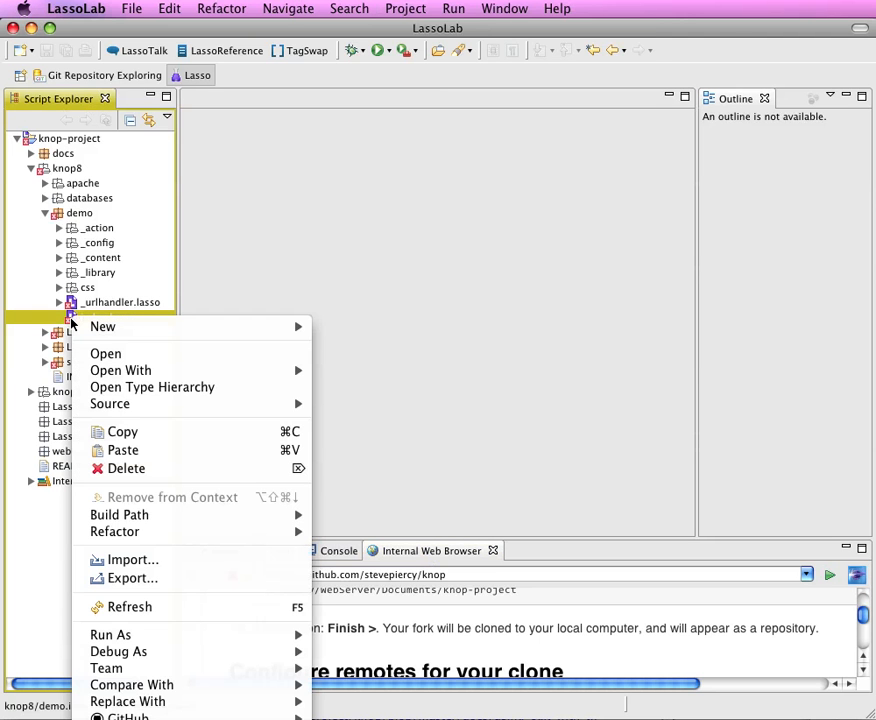
{"action": "mouse_move", "coordinate": [161, 374]}
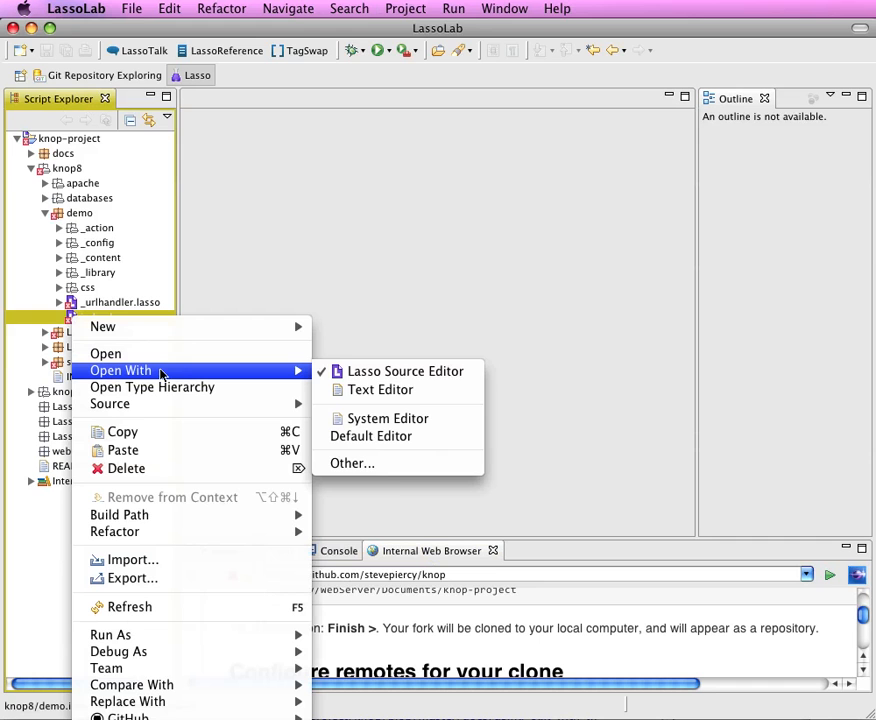
{"action": "left_click", "coordinate": [391, 462]}
{"action": "scroll", "coordinate": [434, 356], "scroll_direction": "down", "scroll_amount": 3}
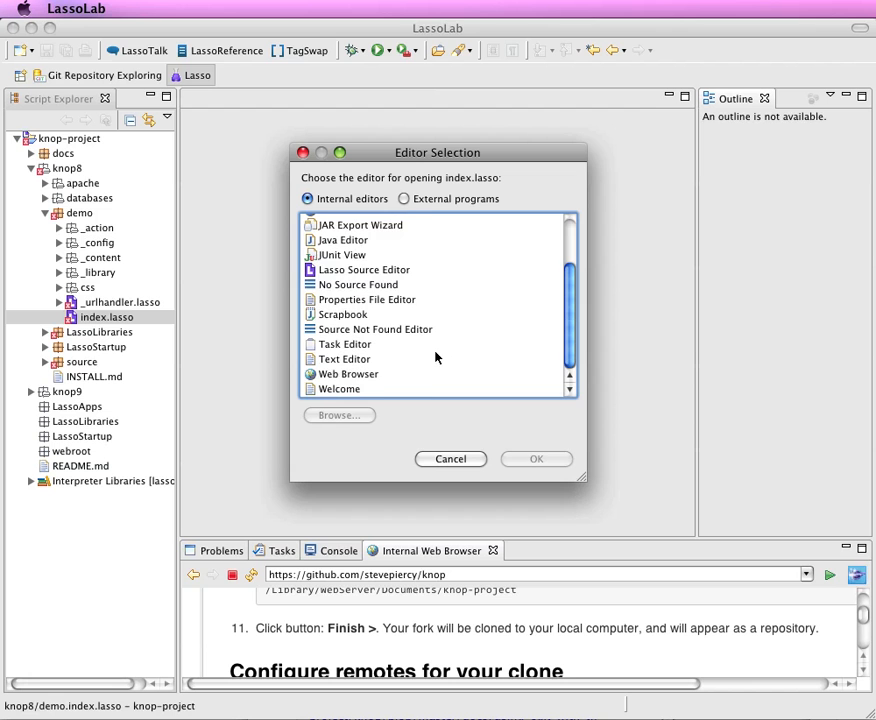
{"action": "left_click", "coordinate": [378, 374]}
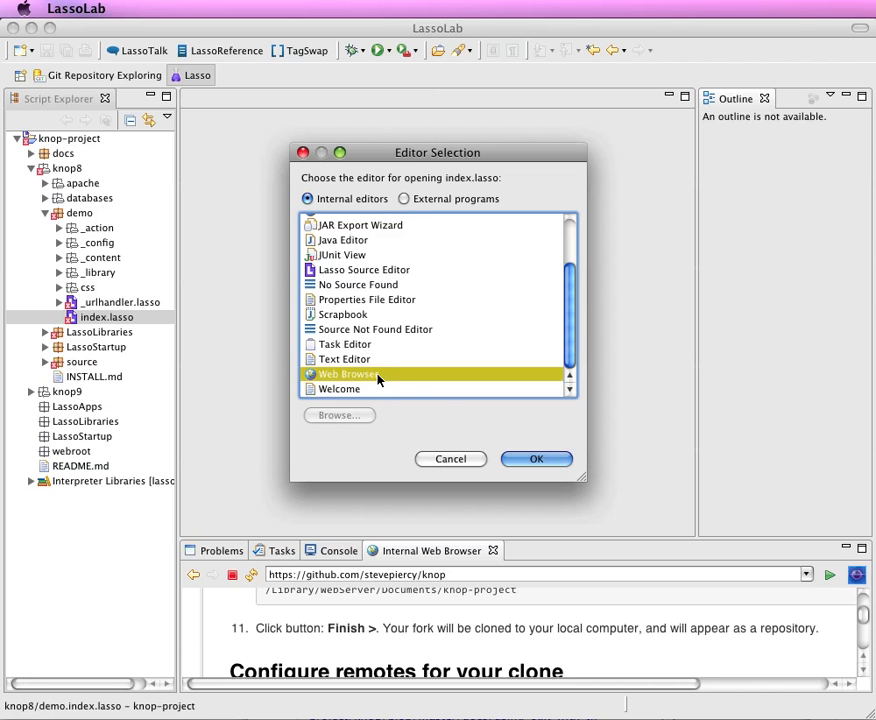
{"action": "left_click", "coordinate": [537, 459]}
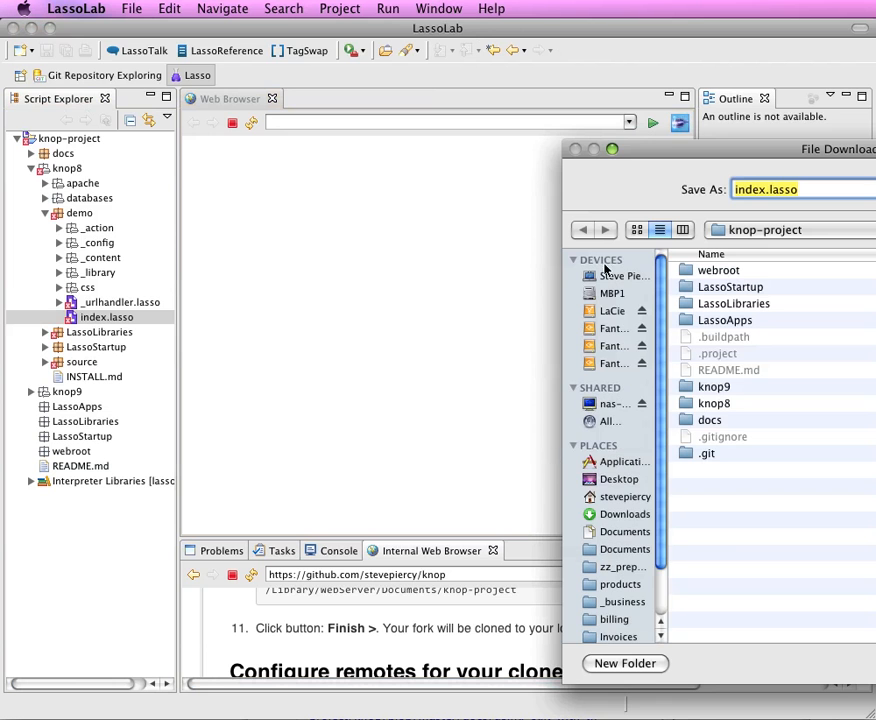
Step: Cancel the index.lasso download and place the cursor in the browser's address bar
{"action": "left_click_drag", "start_coordinate": [663, 157], "coordinate": [285, 119]}
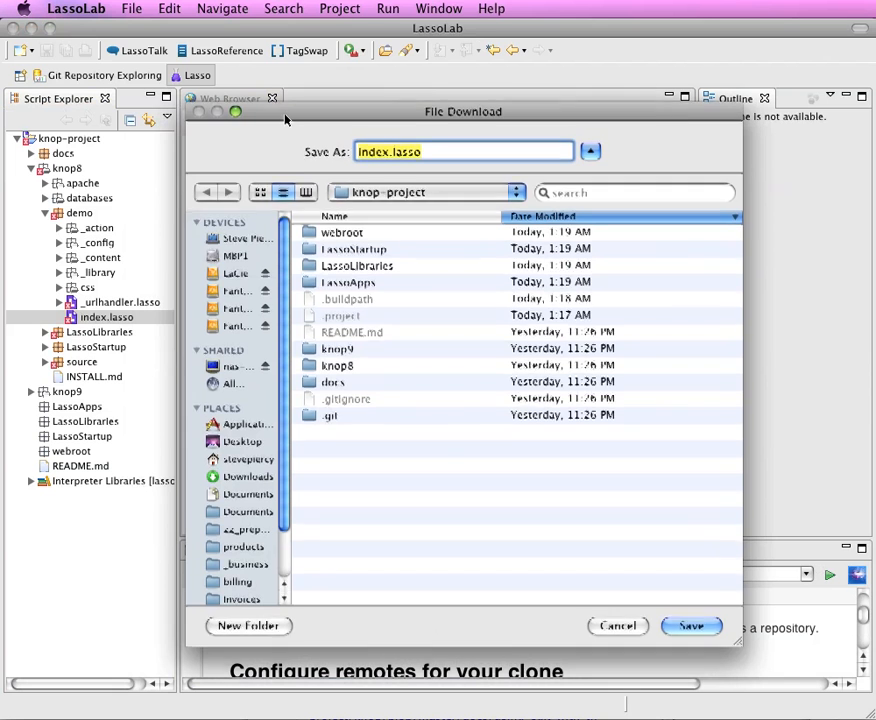
{"action": "left_click", "coordinate": [617, 625]}
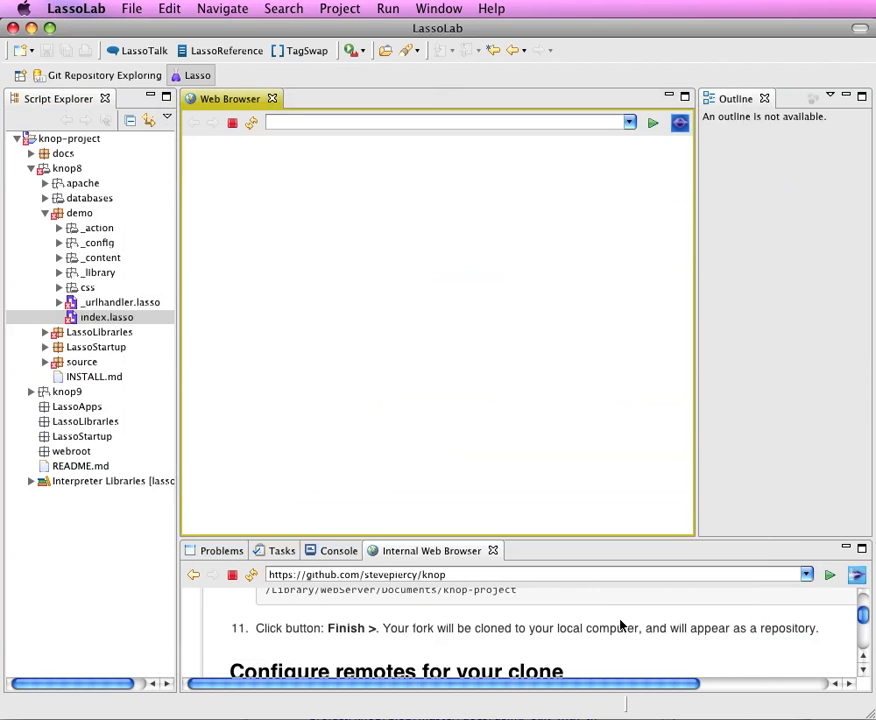
{"action": "left_click", "coordinate": [340, 122]}
Step: Load knop8, open its Customer List, and cycle the First name sort back to unsorted
{"action": "type", "text": "kno"}
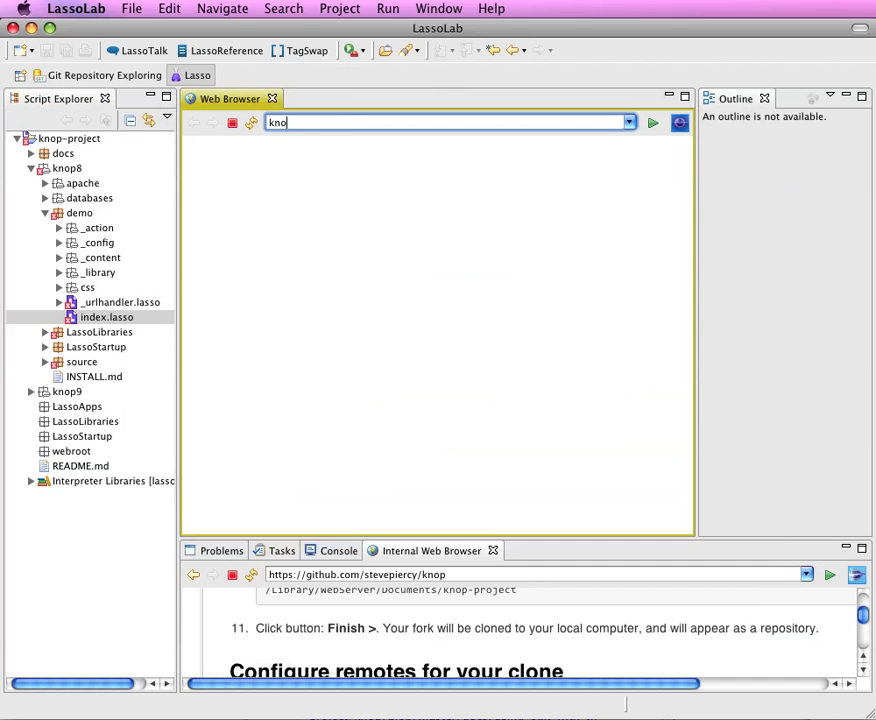
{"action": "type", "text": "p8"}
{"action": "key", "text": "Return"}
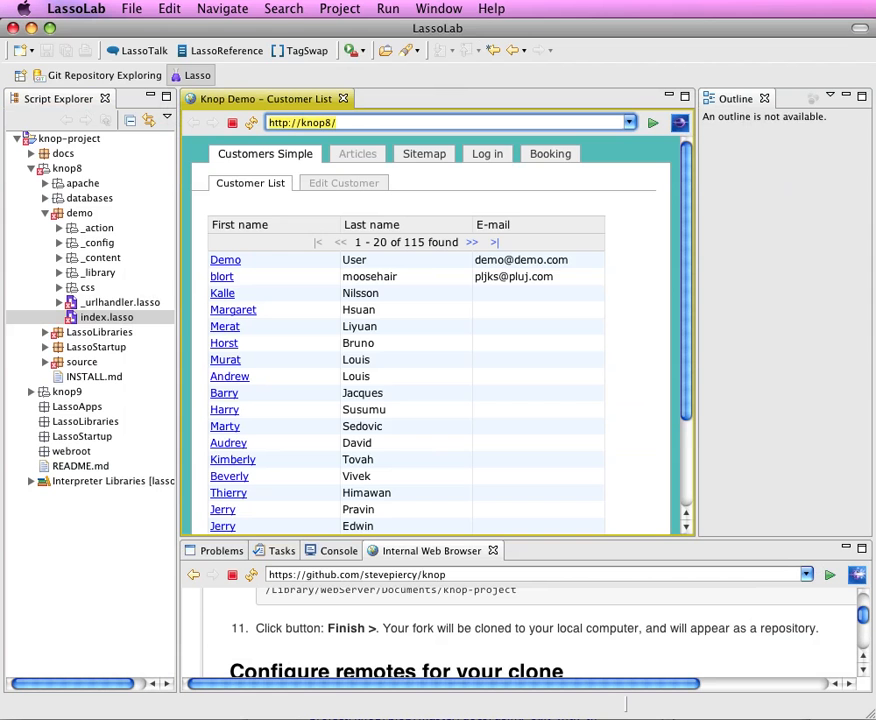
{"action": "left_click", "coordinate": [252, 187]}
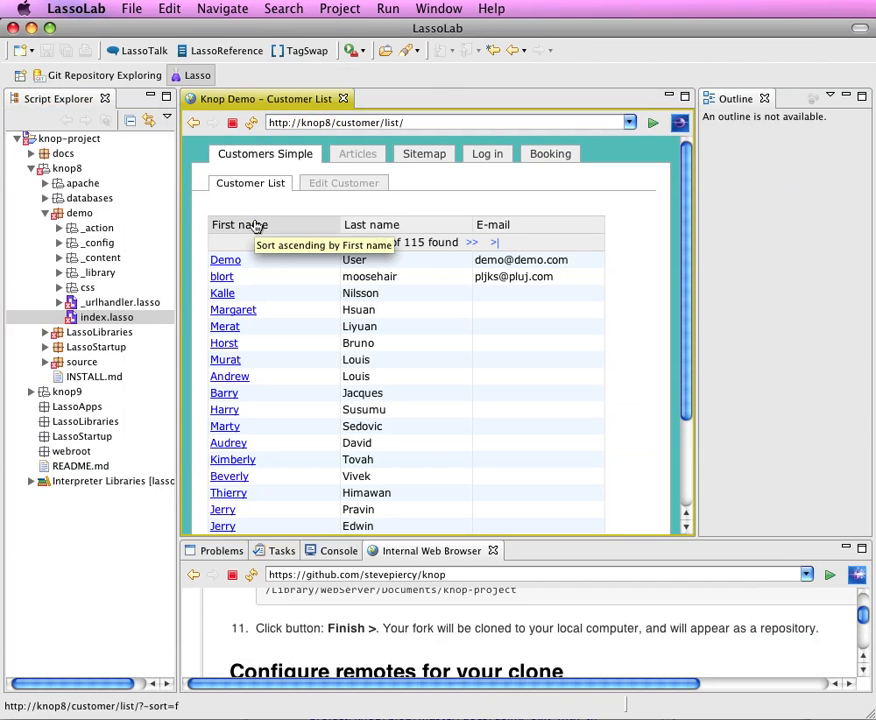
{"action": "left_click", "coordinate": [256, 226]}
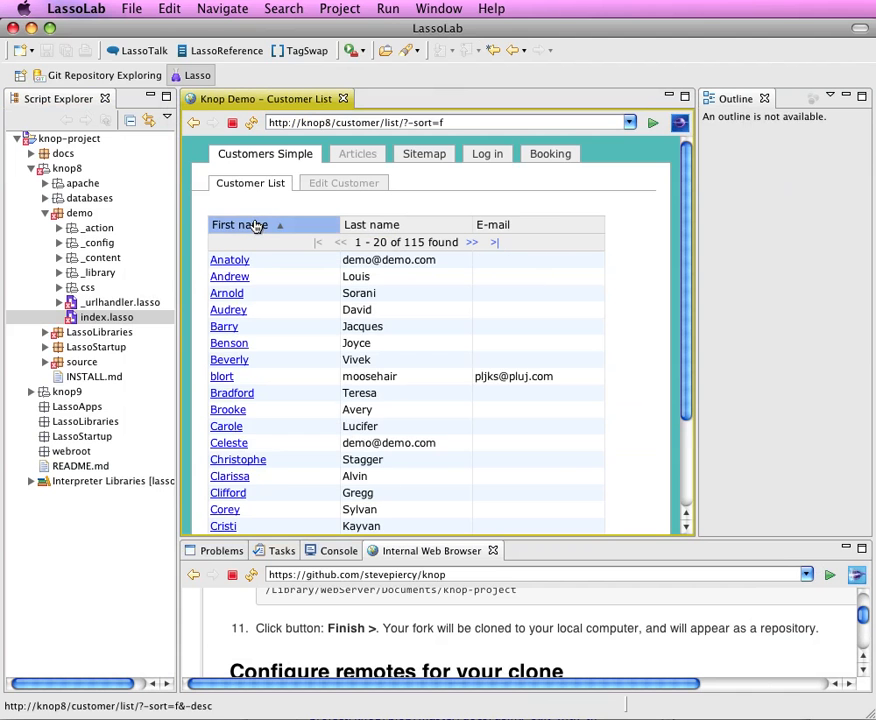
{"action": "left_click", "coordinate": [256, 226]}
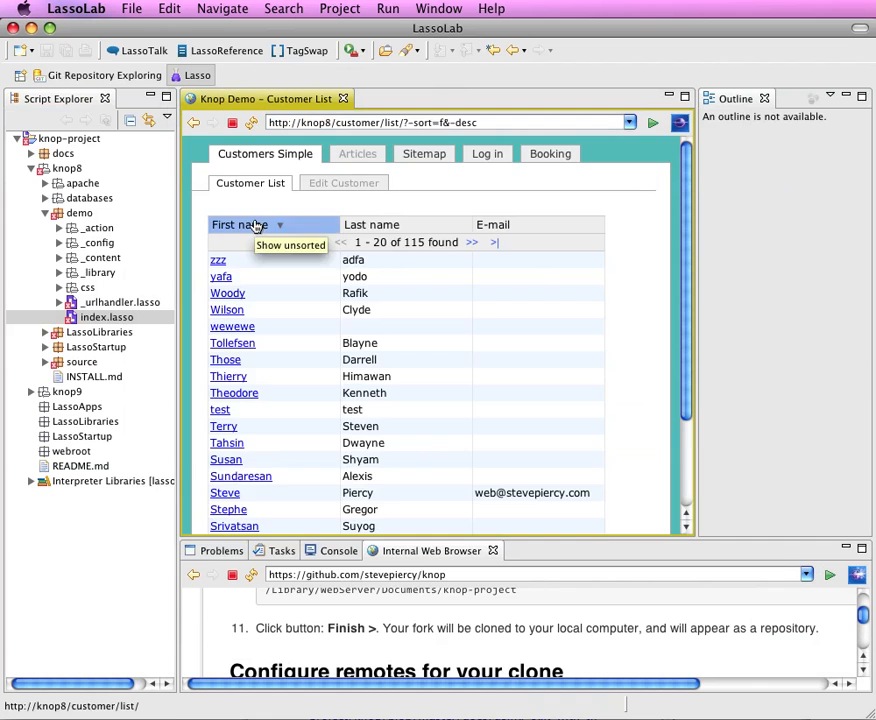
{"action": "left_click", "coordinate": [256, 226]}
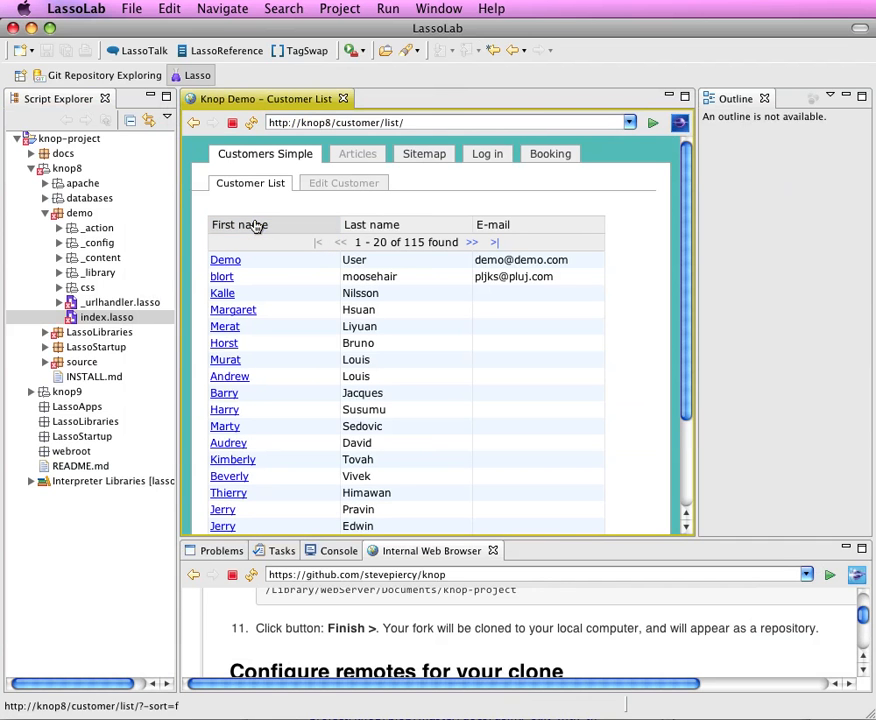
Step: In the second customer's record, replace the last name's ending with 'fur' and save
{"action": "left_click", "coordinate": [224, 279]}
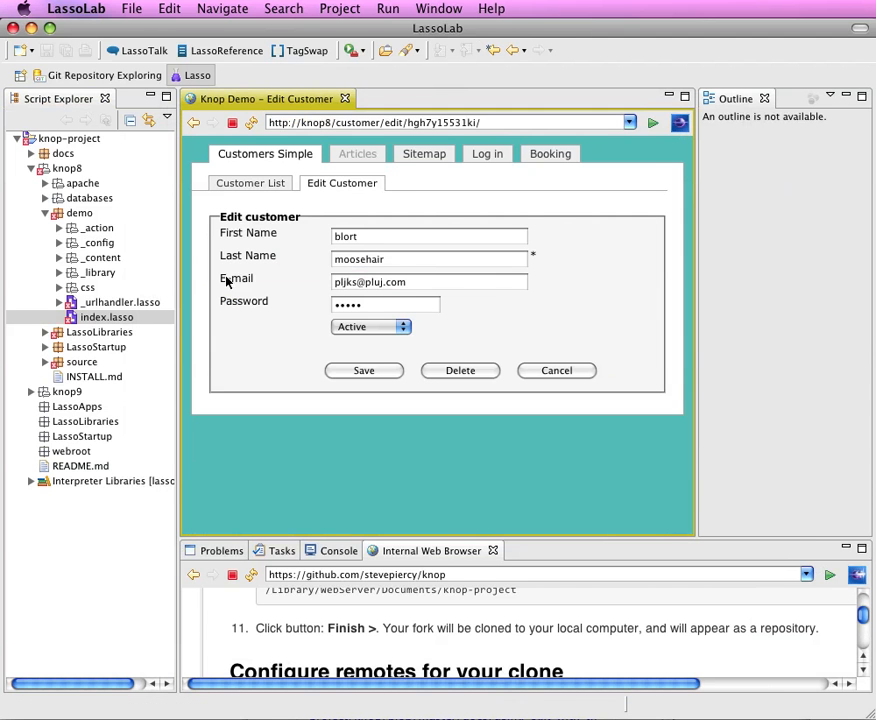
{"action": "left_click", "coordinate": [438, 257]}
{"action": "key", "text": "Left"}
{"action": "key", "text": "Left"}
{"action": "key", "text": "Left"}
{"action": "key", "text": "Left"}
{"action": "key", "text": "shift+Right"}
{"action": "key", "text": "shift+Right"}
{"action": "key", "text": "shift+Right"}
{"action": "key", "text": "shift+Right"}
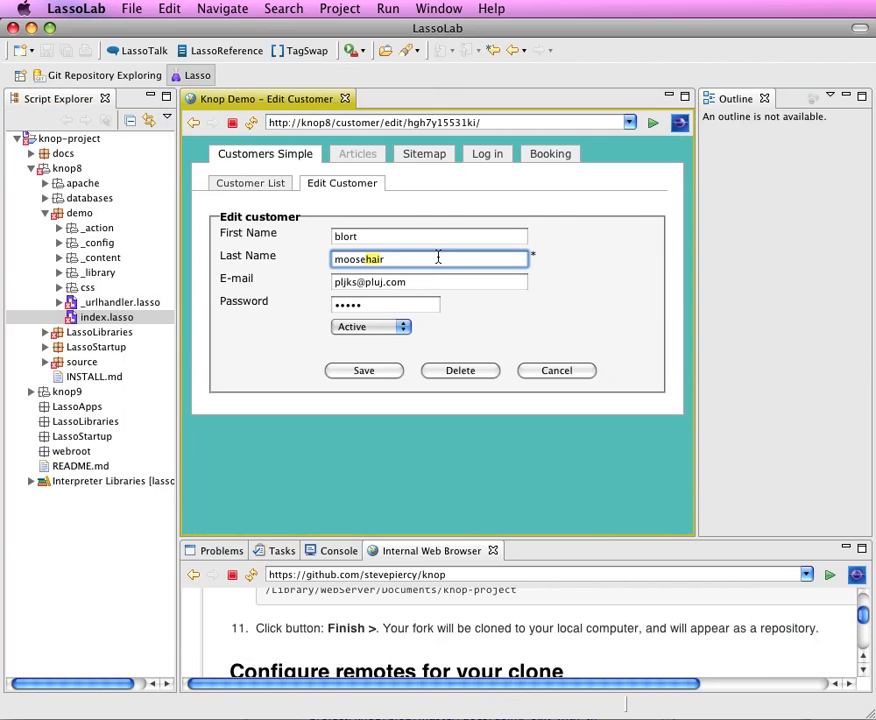
{"action": "type", "text": "fur"}
{"action": "left_click", "coordinate": [375, 371]}
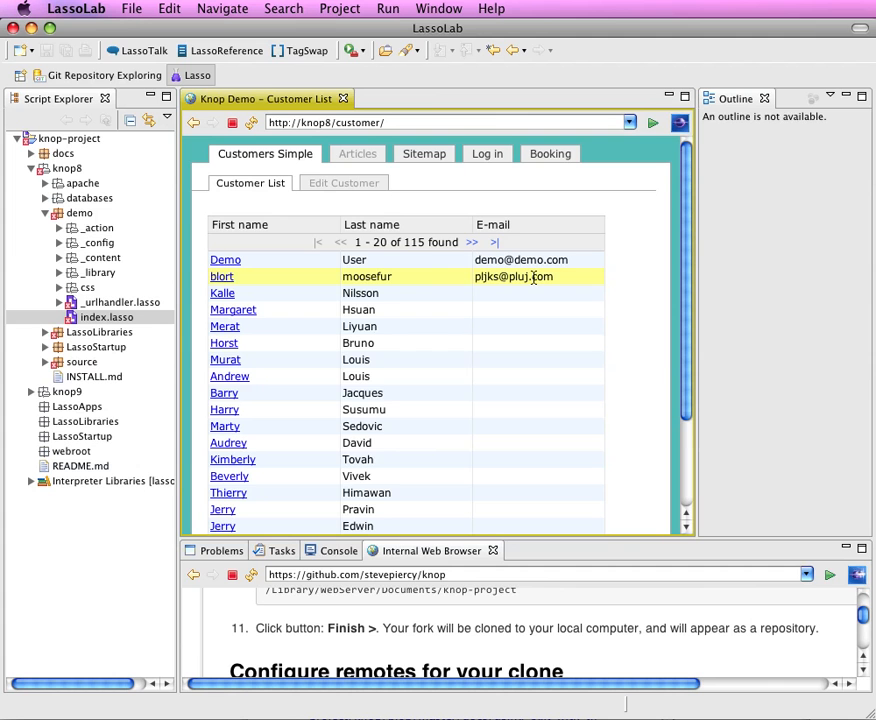
Step: Minimize the Outline and bottom panels, open a second browser editor, and dismiss the download prompt
{"action": "left_click", "coordinate": [847, 97]}
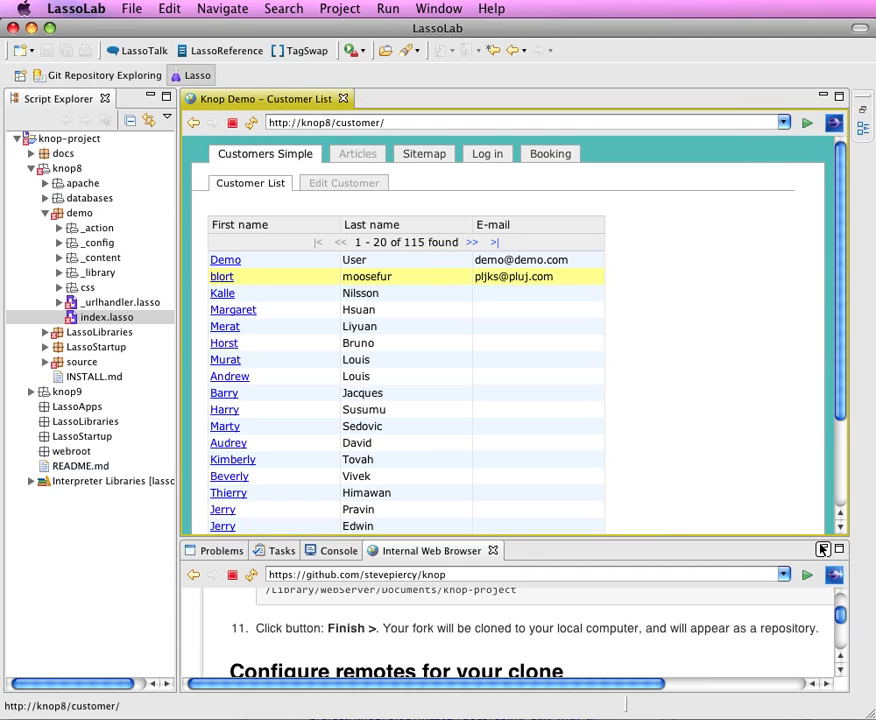
{"action": "left_click", "coordinate": [822, 549]}
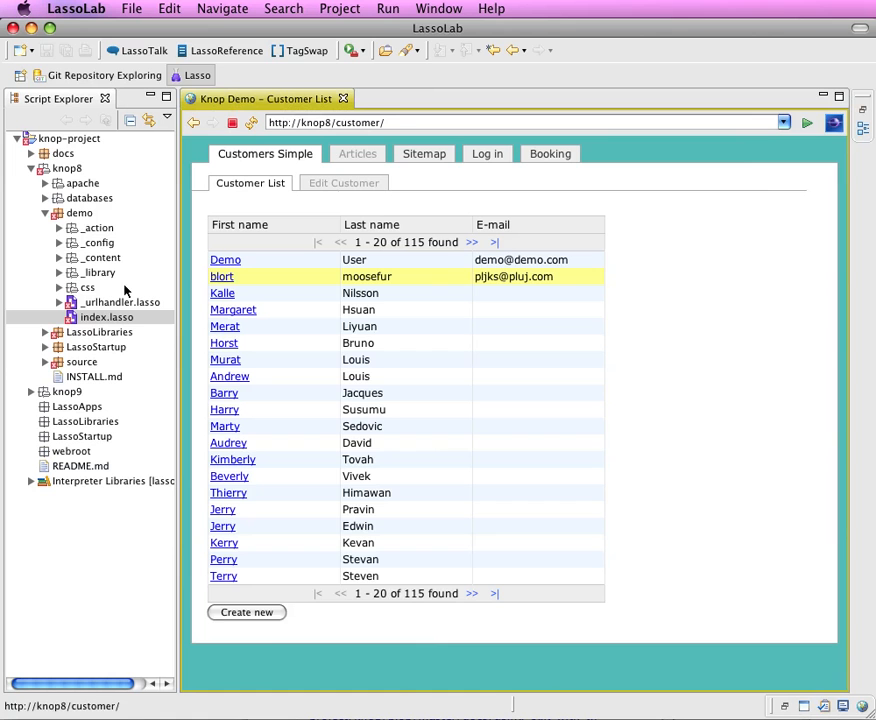
{"action": "right_click", "coordinate": [377, 99]}
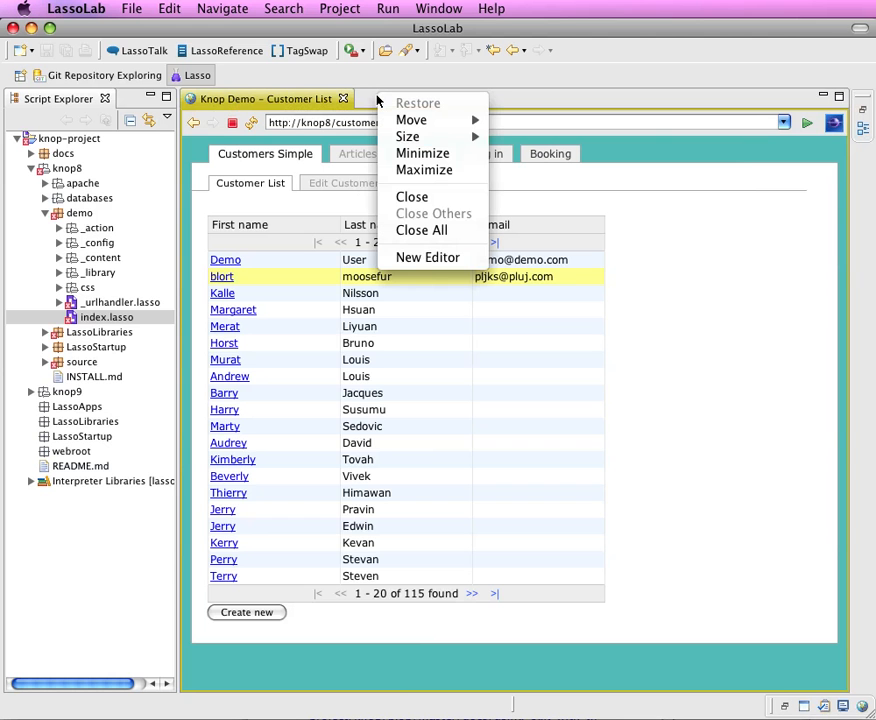
{"action": "left_click", "coordinate": [433, 259]}
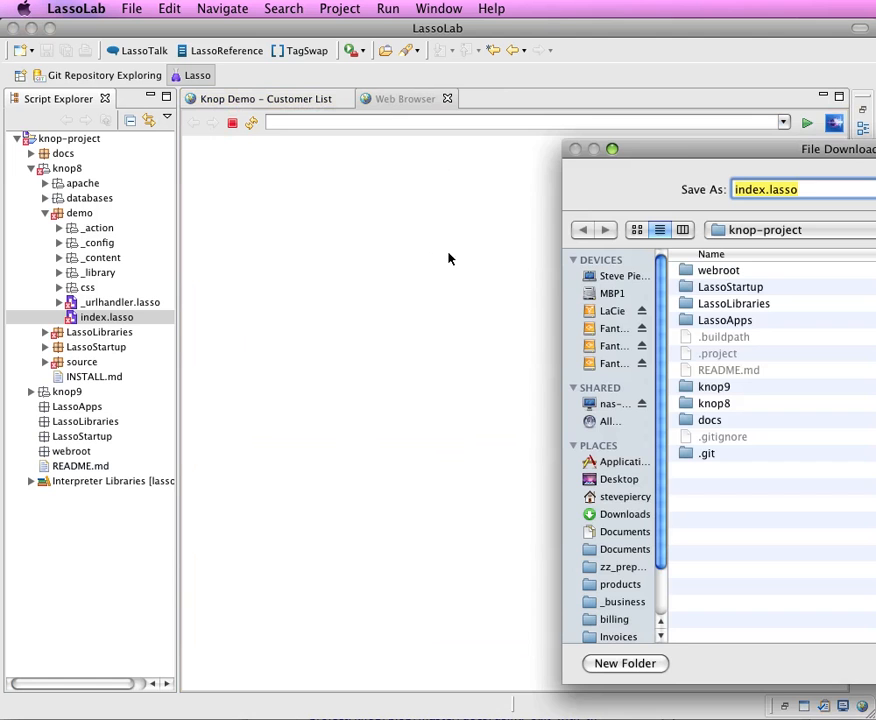
{"action": "left_click_drag", "start_coordinate": [684, 148], "coordinate": [360, 129]}
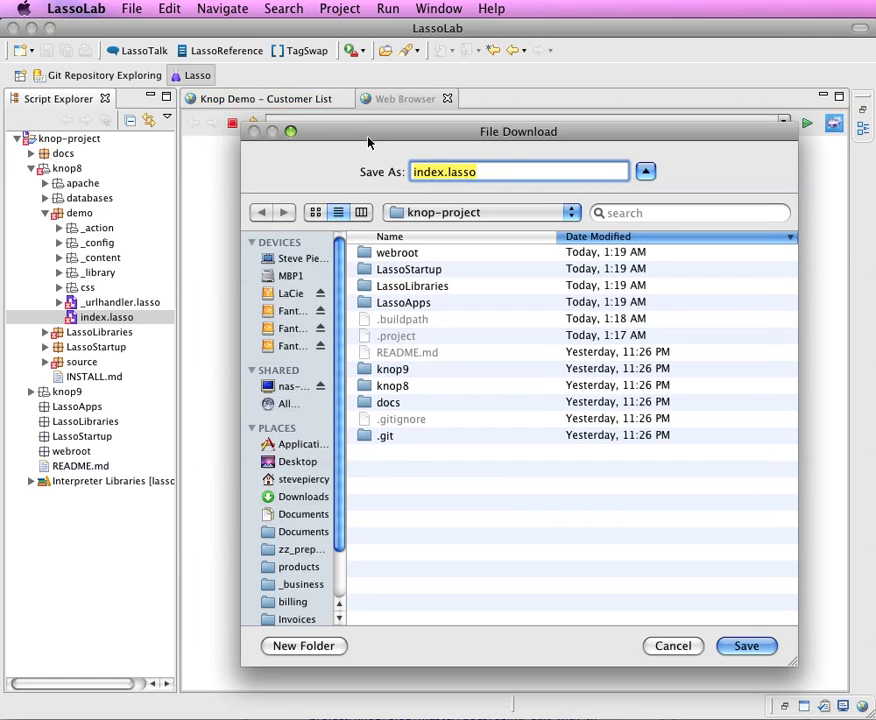
{"action": "key", "text": "Escape"}
Step: Load knop9 in the new tab, open Customer List, and cycle the First name sort
{"action": "left_click", "coordinate": [289, 124]}
{"action": "type", "text": "knop9"}
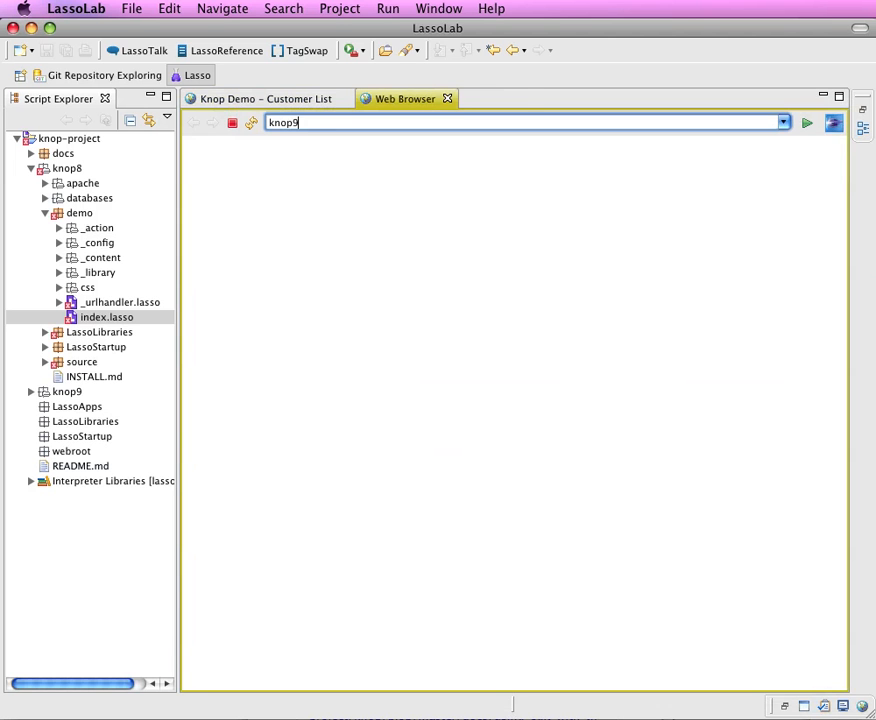
{"action": "key", "text": "Return"}
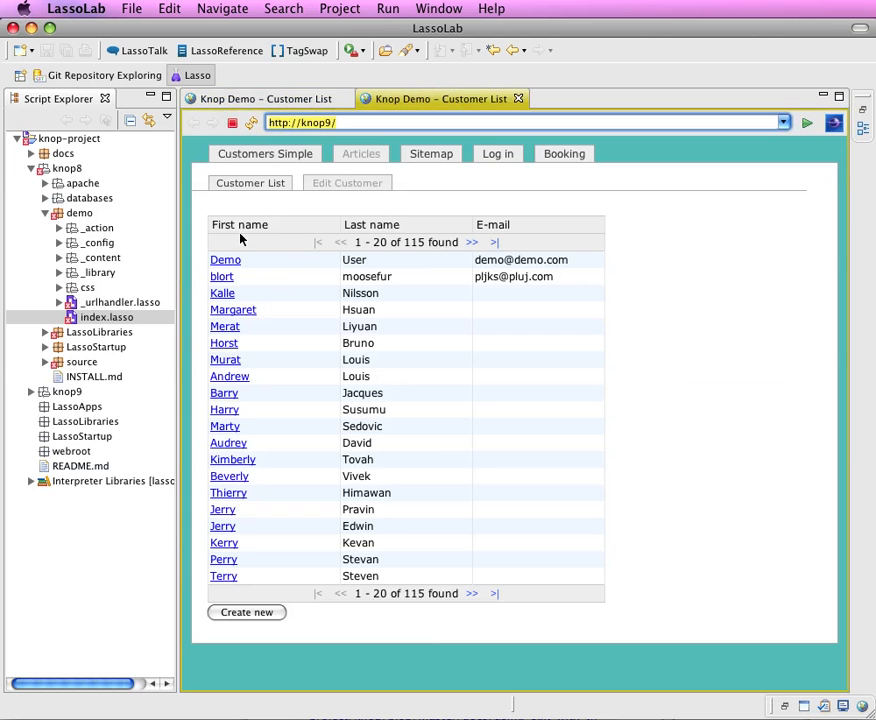
{"action": "left_click", "coordinate": [240, 185]}
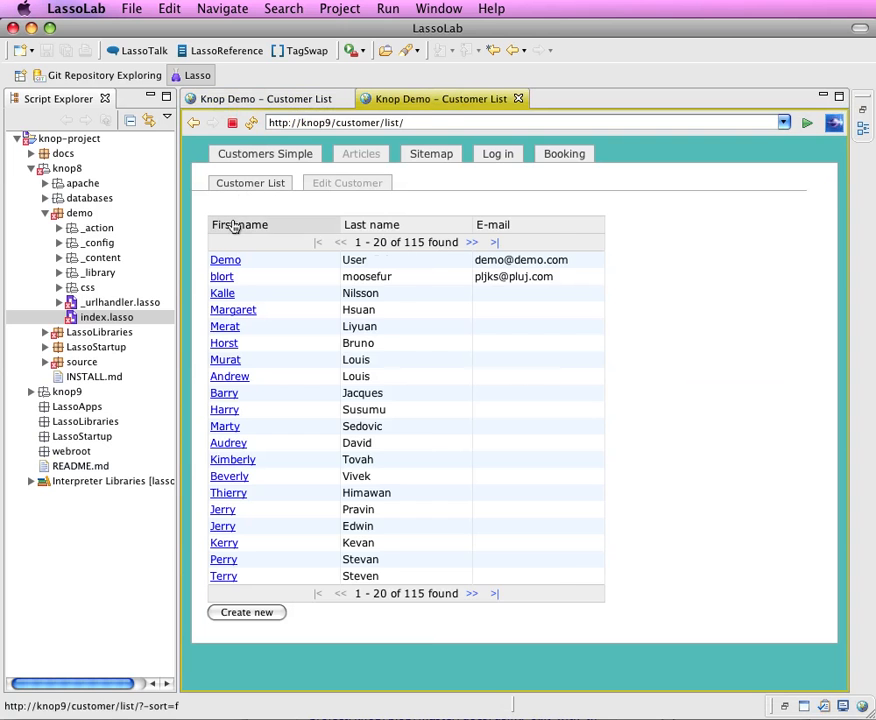
{"action": "left_click", "coordinate": [235, 226]}
{"action": "left_click", "coordinate": [233, 226]}
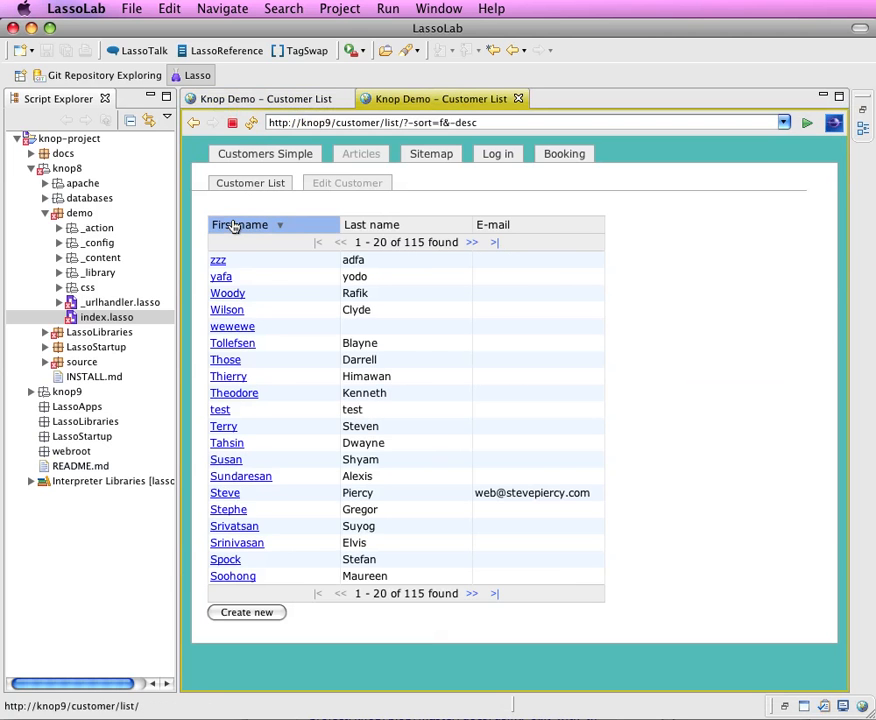
{"action": "left_click", "coordinate": [233, 226]}
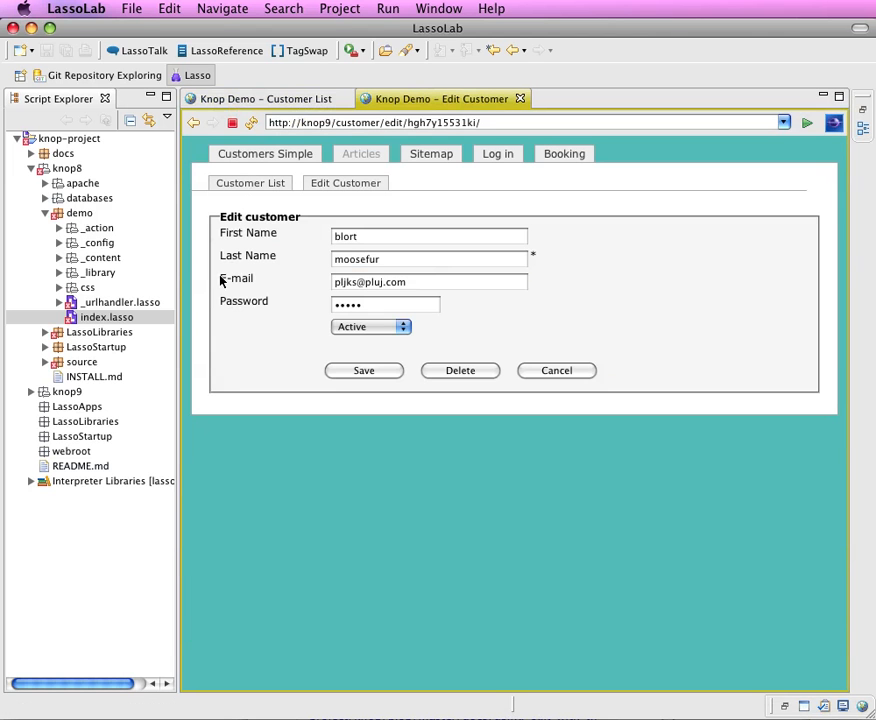
Step: Restore the second customer's last name ending to 'hair' and save it
{"action": "left_click", "coordinate": [393, 262]}
{"action": "key", "text": "BackSpace"}
{"action": "key", "text": "BackSpace"}
{"action": "key", "text": "BackSpace"}
{"action": "type", "text": "hair"}
{"action": "left_click", "coordinate": [380, 372]}
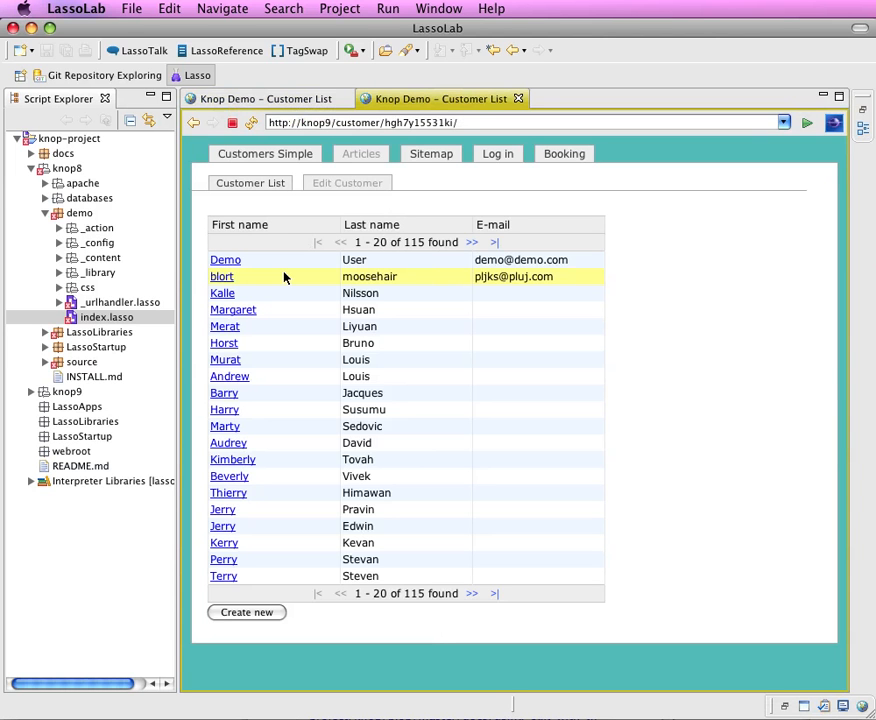
Step: In Script Explorer, expand the _config folder and select cfg_customer_list.inc
{"action": "left_click", "coordinate": [77, 245]}
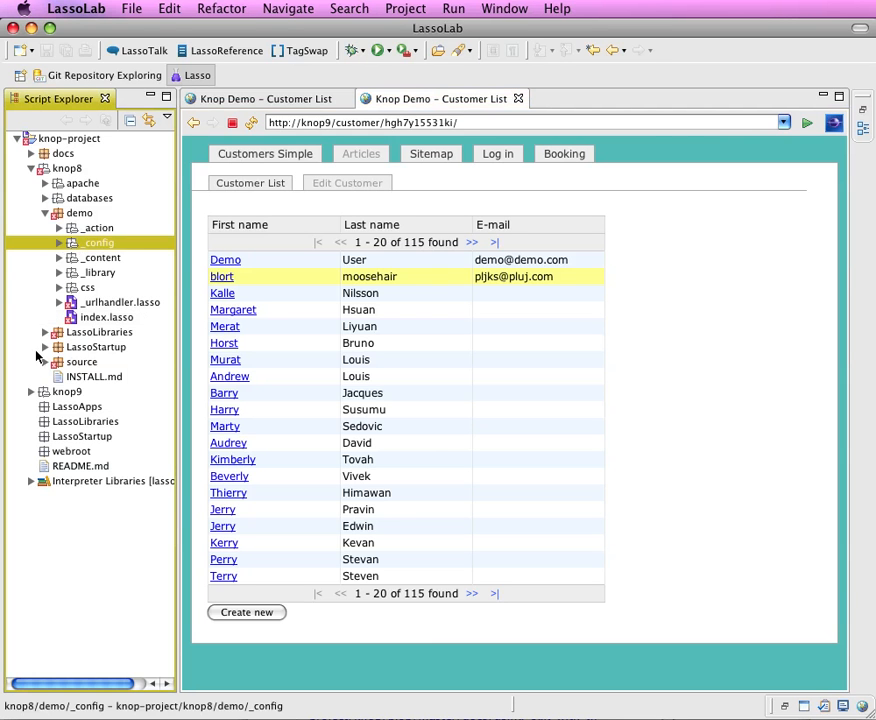
{"action": "key", "text": "Right"}
{"action": "key", "text": "Down"}
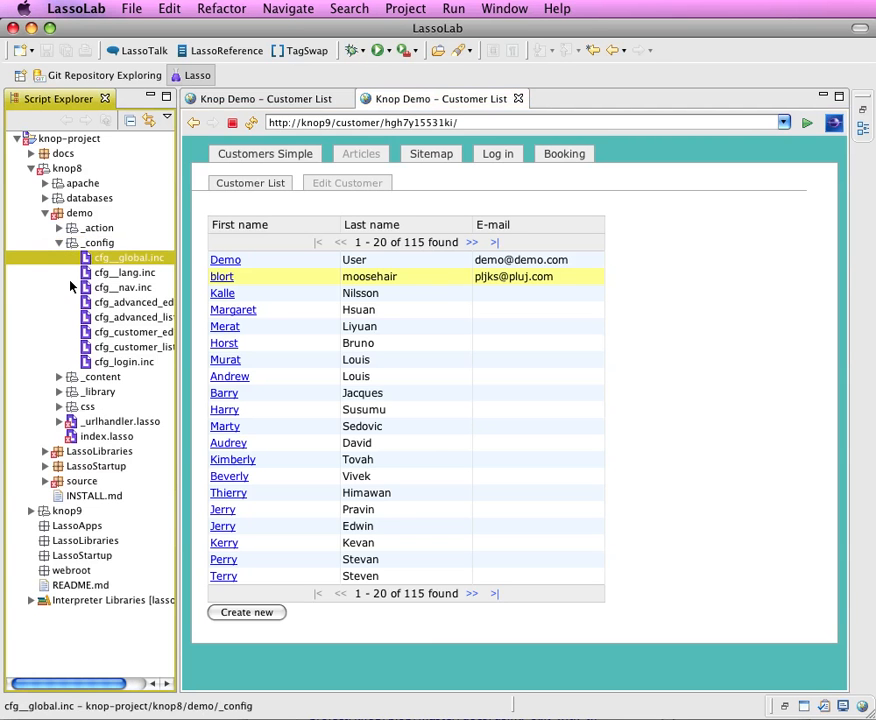
{"action": "key", "text": "shift+Down"}
{"action": "key", "text": "shift+Down"}
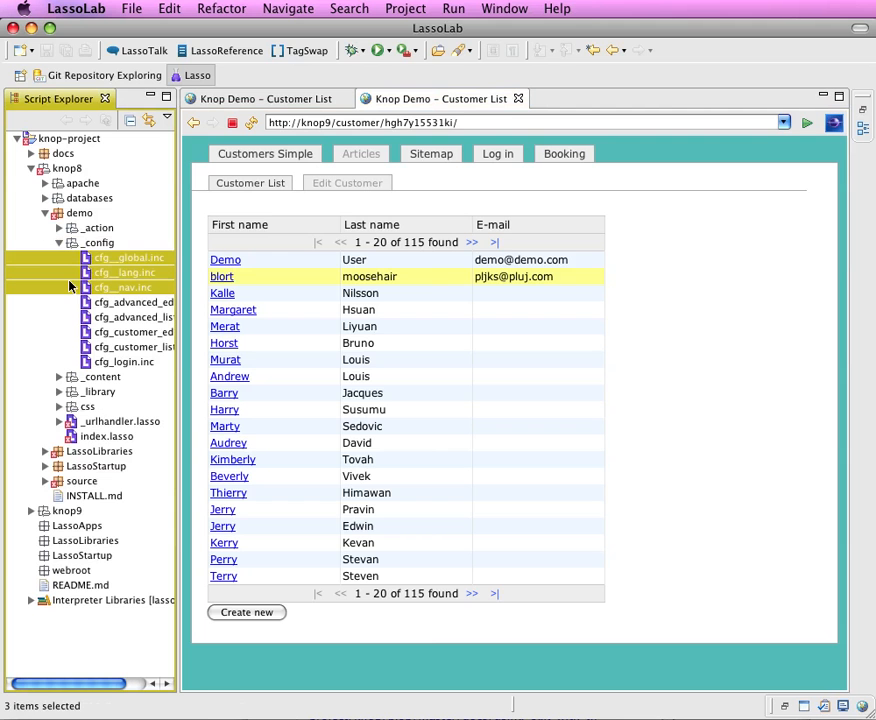
{"action": "key", "text": "Up"}
{"action": "key", "text": "Left"}
{"action": "key", "text": "Left"}
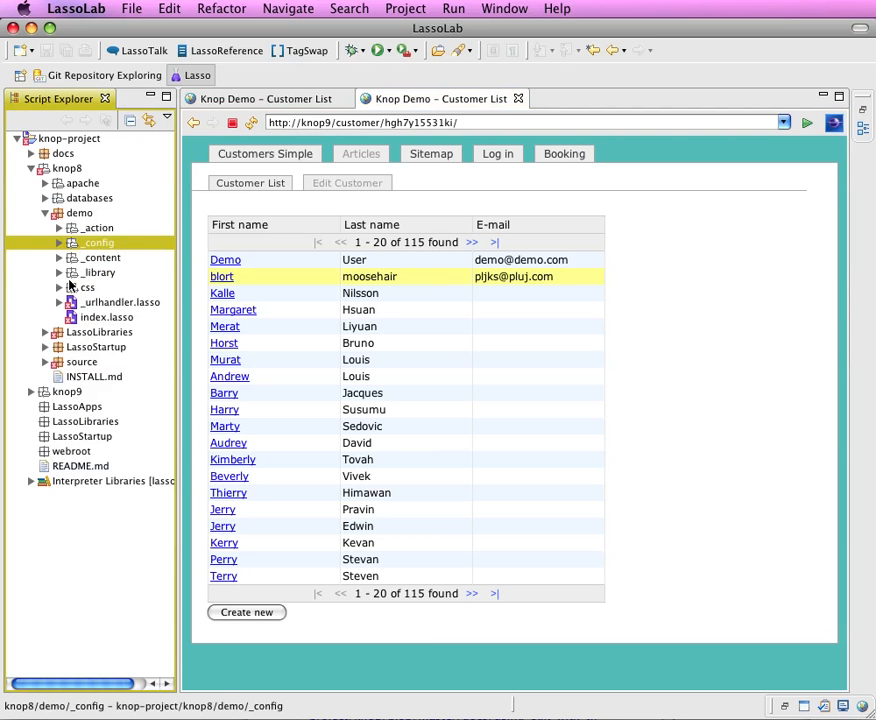
{"action": "key", "text": "Right"}
{"action": "key", "text": "Down"}
{"action": "key", "text": "Down"}
{"action": "key", "text": "Down"}
{"action": "key", "text": "Down"}
{"action": "key", "text": "Down"}
{"action": "key", "text": "Down"}
{"action": "key", "text": "Down"}
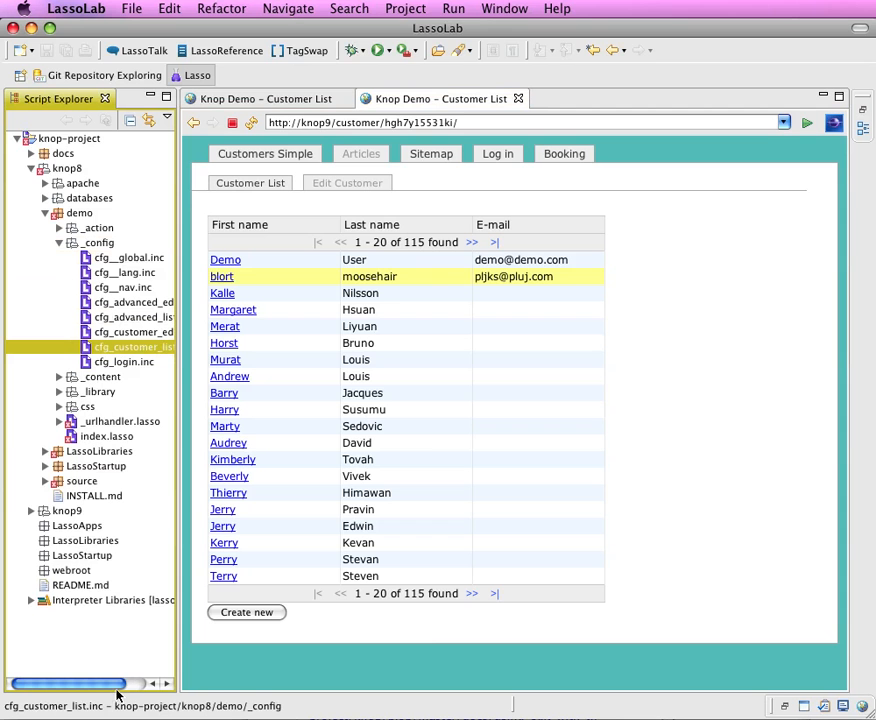
Step: Expand _library and _content, select the cfg, cnt and lib customer_list files, and open them
{"action": "left_click_drag", "start_coordinate": [117, 686], "coordinate": [138, 686]}
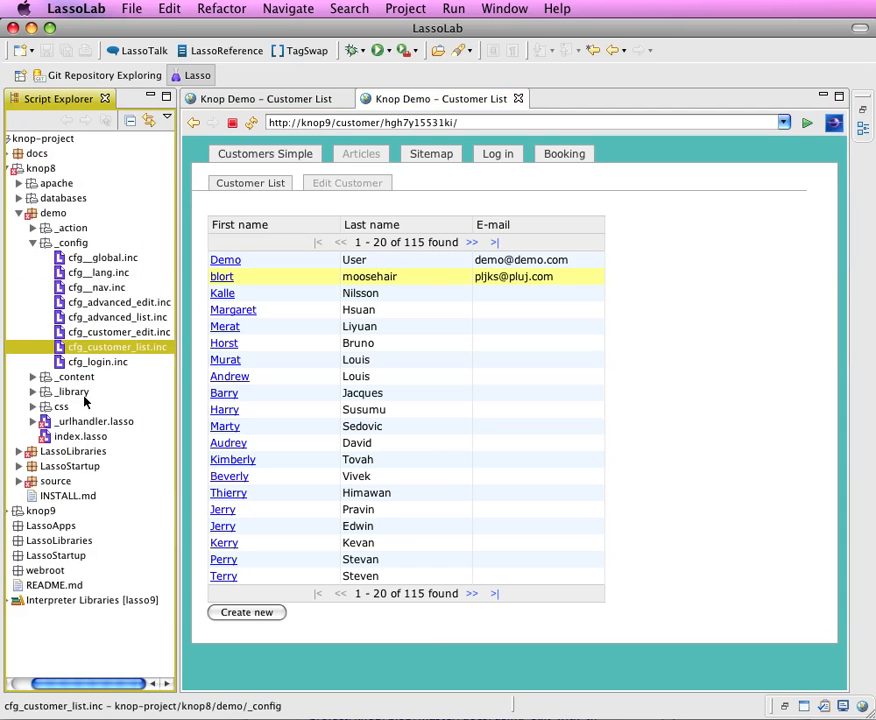
{"action": "double_click", "coordinate": [60, 392]}
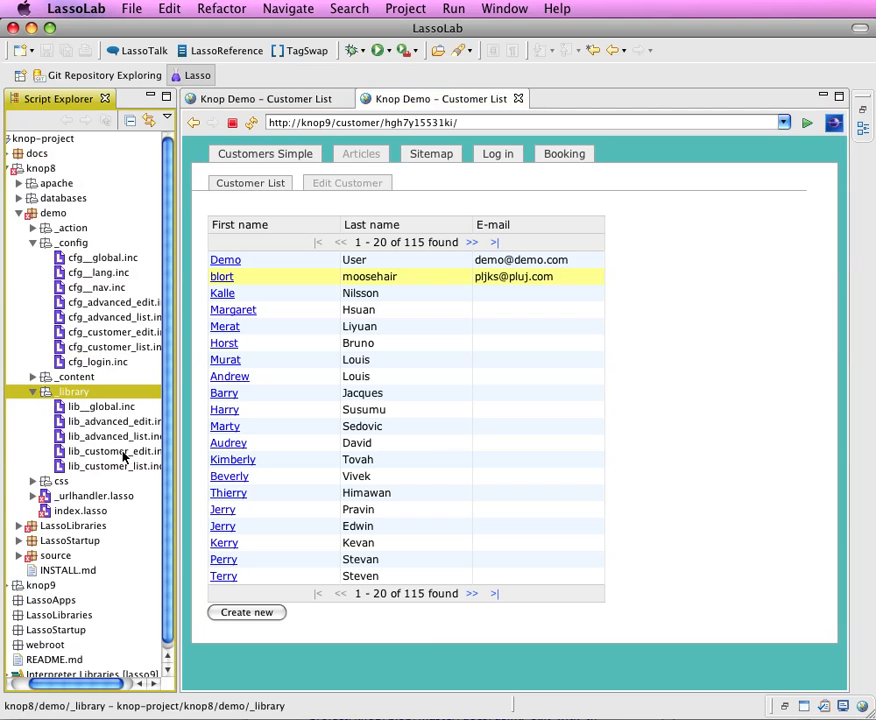
{"action": "scroll", "coordinate": [123, 456], "scroll_direction": "right", "scroll_amount": 1}
{"action": "key", "text": "Down"}
{"action": "key", "text": "Down"}
{"action": "key", "text": "Down"}
{"action": "key", "text": "Down"}
{"action": "key", "text": "Down"}
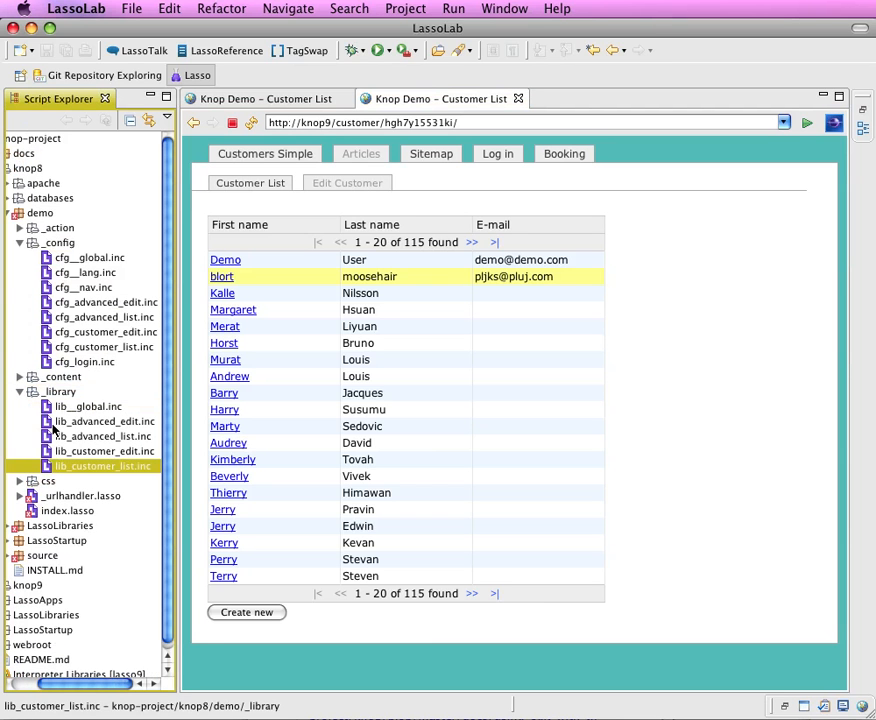
{"action": "double_click", "coordinate": [40, 379]}
{"action": "key", "text": "Down"}
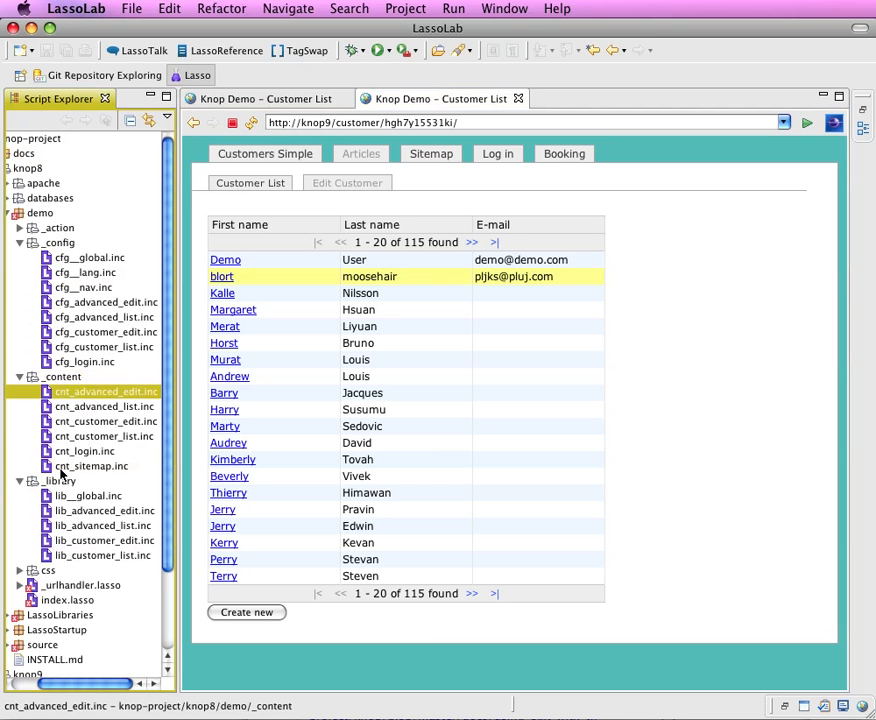
{"action": "key", "text": "Down"}
{"action": "key", "text": "Down"}
{"action": "key", "text": "Down"}
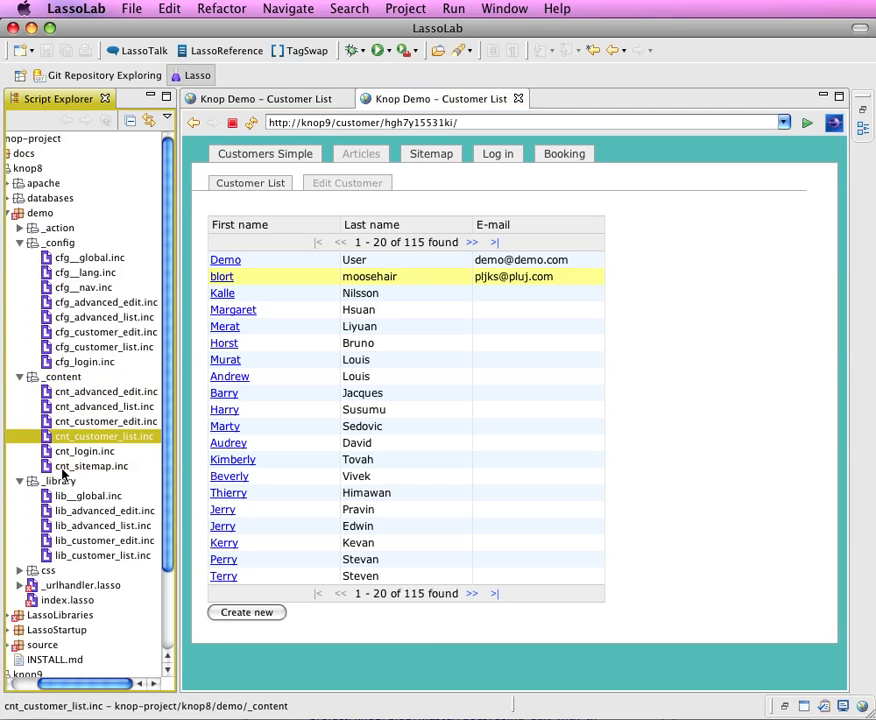
{"action": "left_click", "coordinate": [112, 349], "text": "super"}
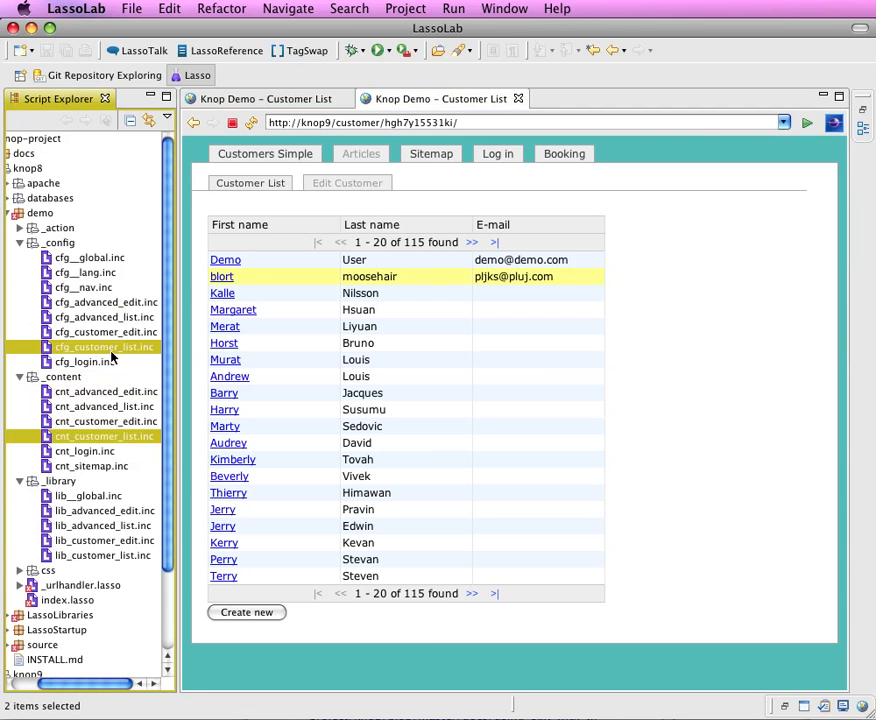
{"action": "left_click", "coordinate": [100, 556], "text": "super"}
{"action": "key", "text": "Return"}
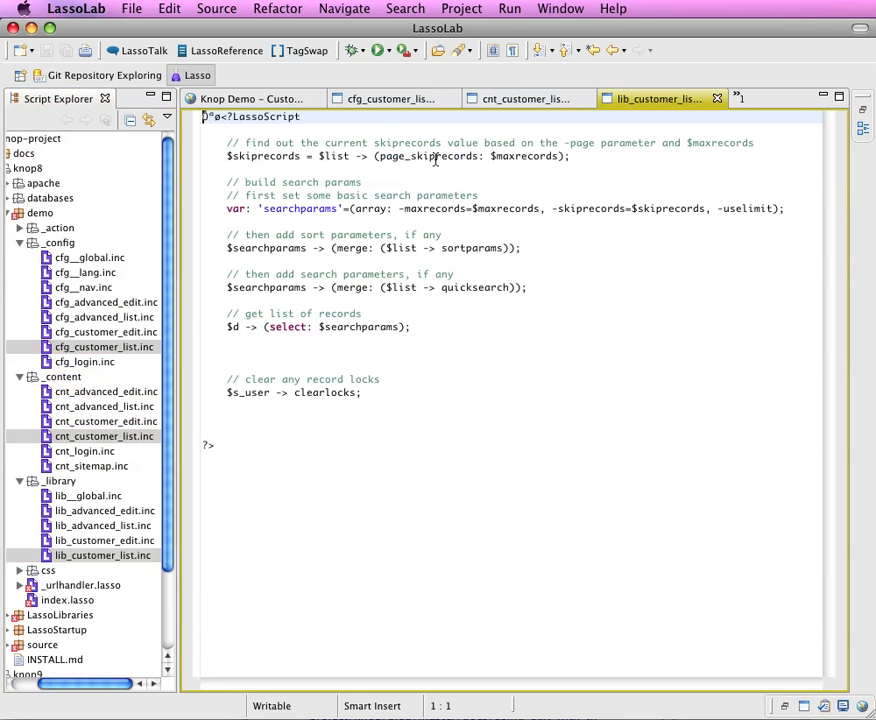
Step: Highlight the grid-object and column-definition lines in cfg_customer_list.inc, then compare with the page
{"action": "left_click", "coordinate": [378, 100]}
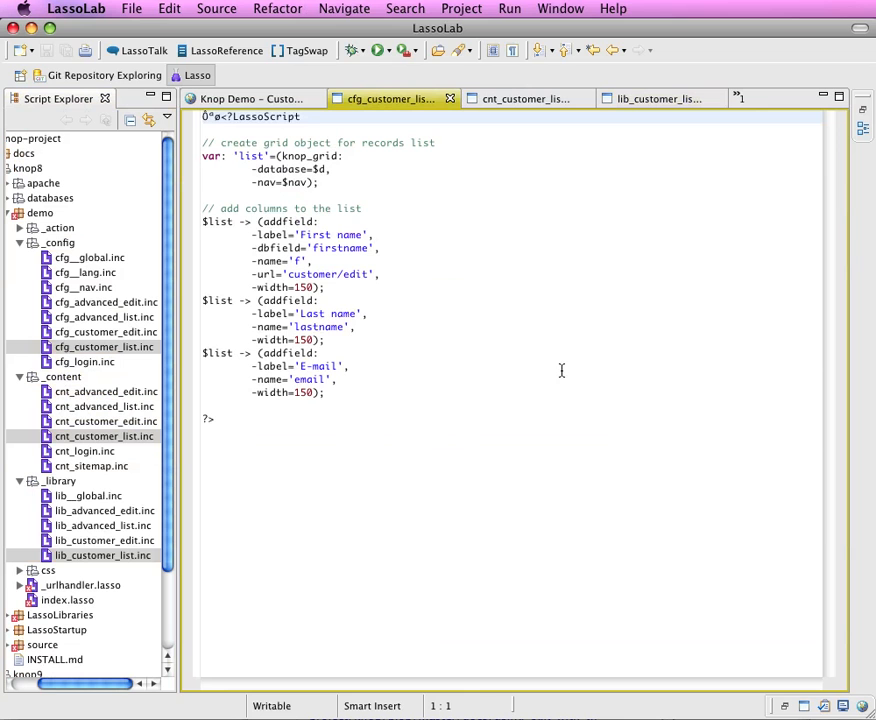
{"action": "key", "text": "Right"}
{"action": "key", "text": "Right"}
{"action": "key", "text": "Right"}
{"action": "key", "text": "Down"}
{"action": "key", "text": "Down"}
{"action": "key", "text": "Home"}
{"action": "key", "text": "shift+Down"}
{"action": "key", "text": "shift+Down"}
{"action": "key", "text": "shift+Down"}
{"action": "key", "text": "shift+Down"}
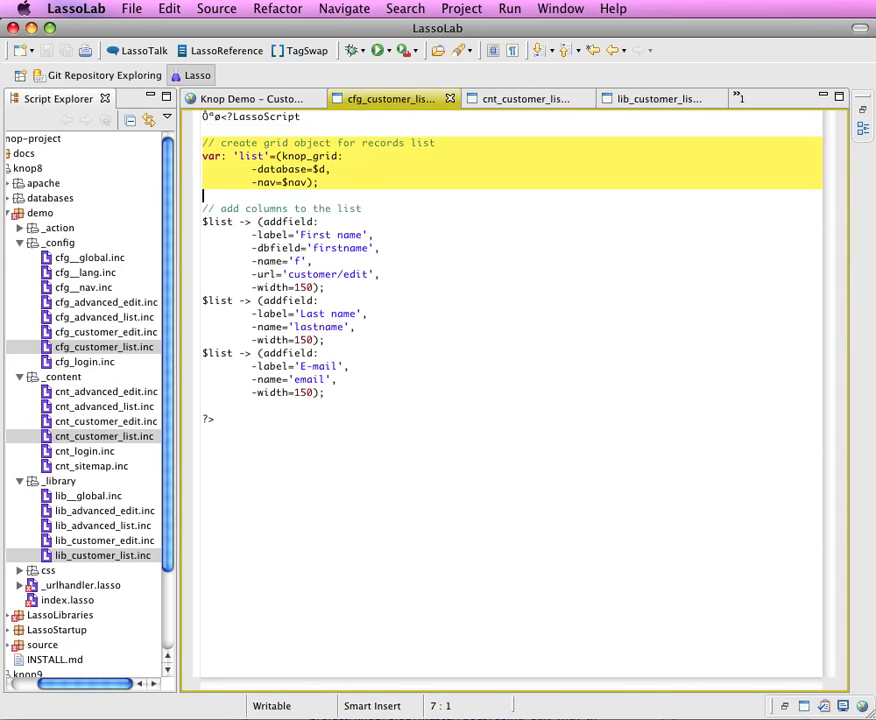
{"action": "key", "text": "Down"}
{"action": "key", "text": "Down"}
{"action": "key", "text": "shift+Down"}
{"action": "key", "text": "shift+Down"}
{"action": "key", "text": "shift+Down"}
{"action": "key", "text": "shift+Down"}
{"action": "key", "text": "shift+Down"}
{"action": "key", "text": "shift+Down"}
{"action": "key", "text": "shift+Down"}
{"action": "key", "text": "shift+Down"}
{"action": "key", "text": "shift+Down"}
{"action": "key", "text": "shift+Down"}
{"action": "key", "text": "shift+Down"}
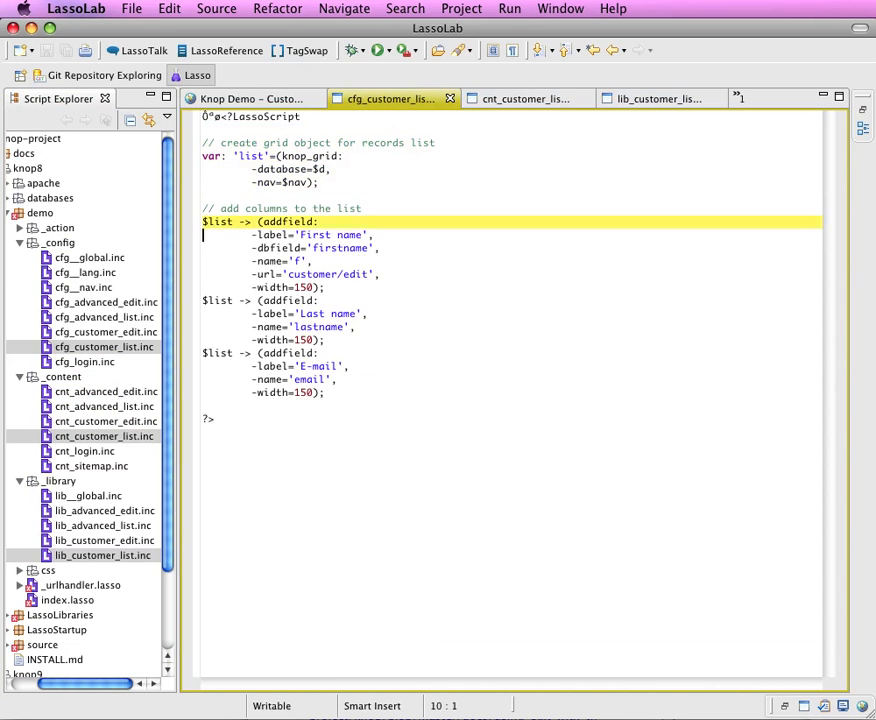
{"action": "key", "text": "shift+Down"}
{"action": "key", "text": "shift+Down"}
{"action": "key", "text": "shift+Down"}
{"action": "key", "text": "shift+Down"}
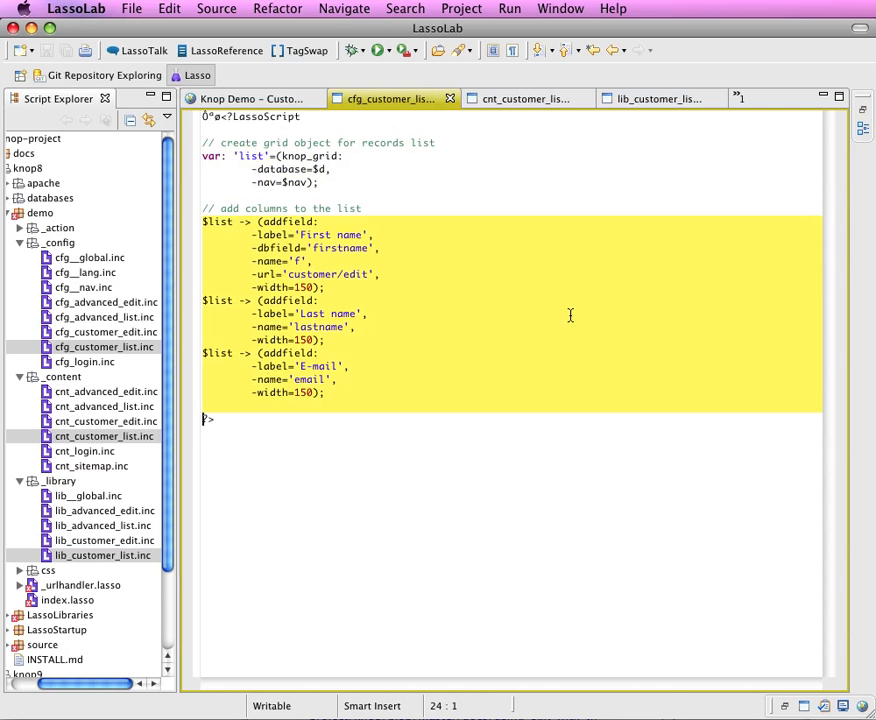
{"action": "left_click", "coordinate": [248, 99]}
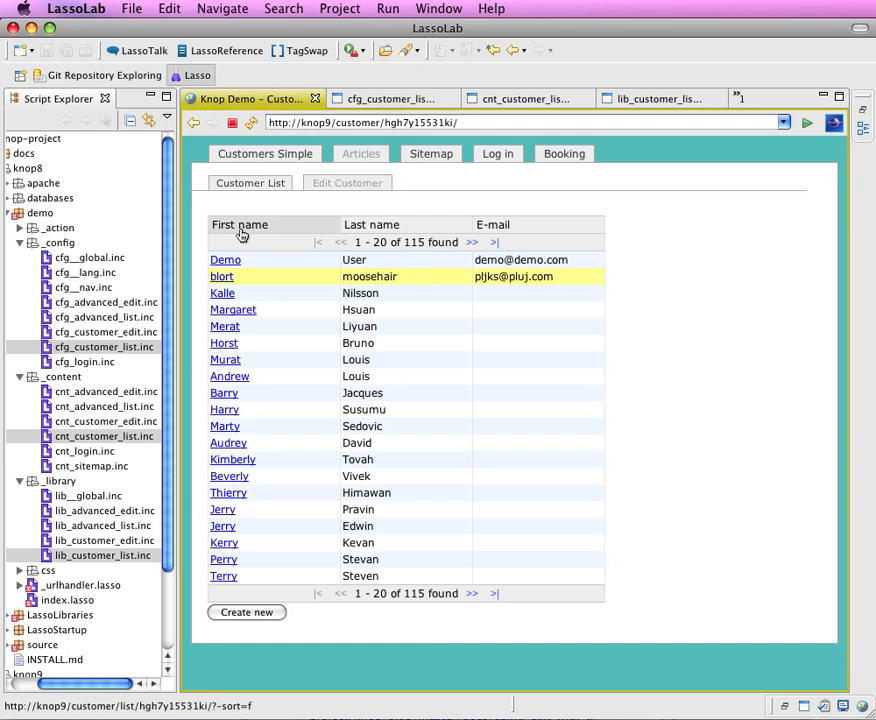
Step: Move the cnt_customer_list tab after lib_customer_list and highlight lib's record-fetching code
{"action": "left_click", "coordinate": [399, 100]}
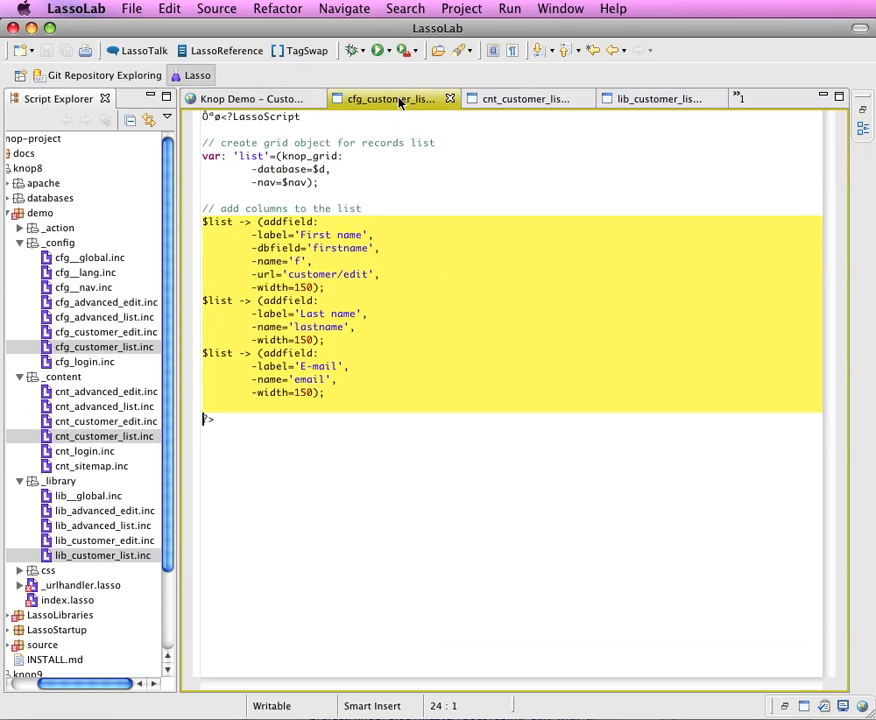
{"action": "left_click_drag", "start_coordinate": [524, 98], "coordinate": [632, 101]}
{"action": "left_click", "coordinate": [500, 98]}
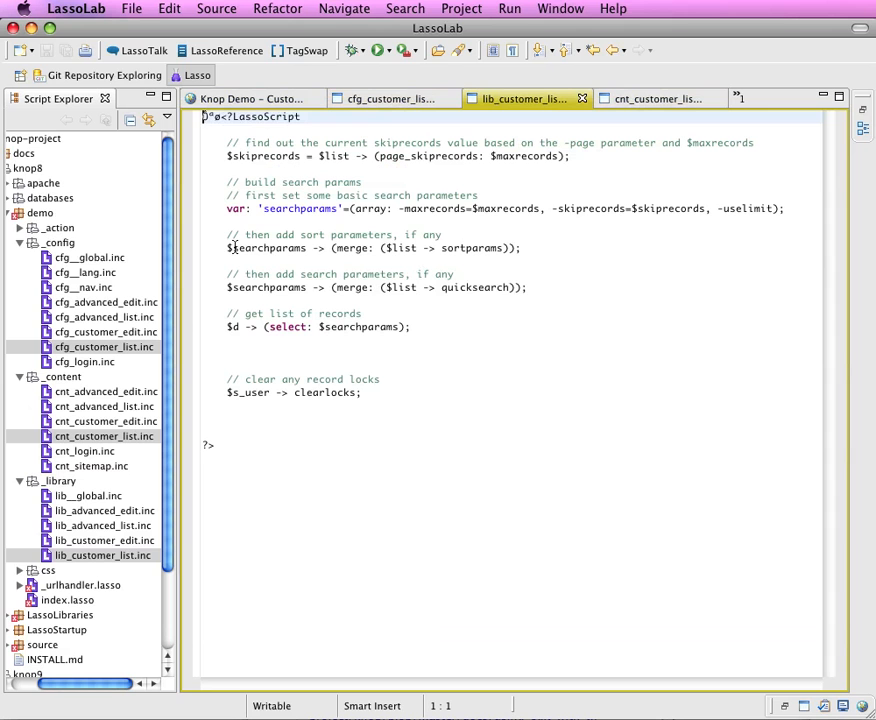
{"action": "left_click_drag", "start_coordinate": [206, 316], "coordinate": [212, 341]}
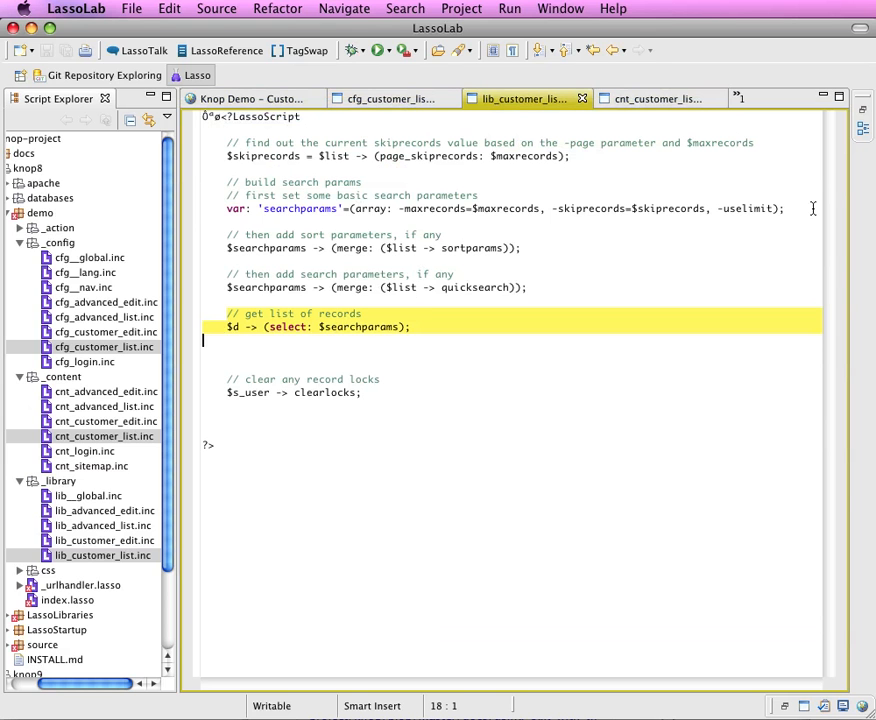
Step: Select the list-rendering line and create-record form in cnt_customer_list.inc, then show the Customer List page
{"action": "left_click", "coordinate": [653, 101]}
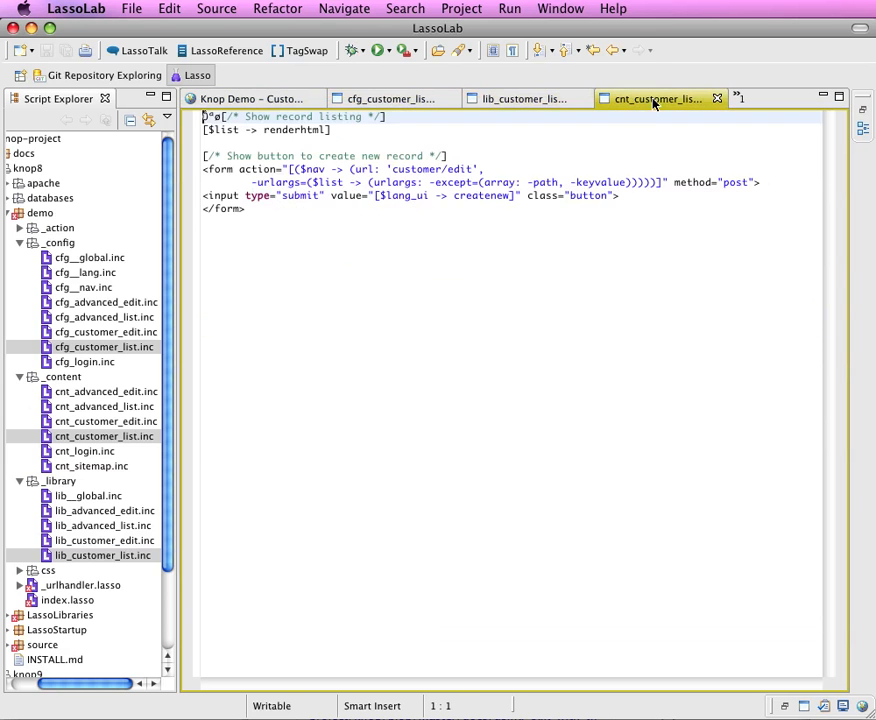
{"action": "left_click", "coordinate": [245, 131]}
{"action": "triple_click", "coordinate": [245, 133]}
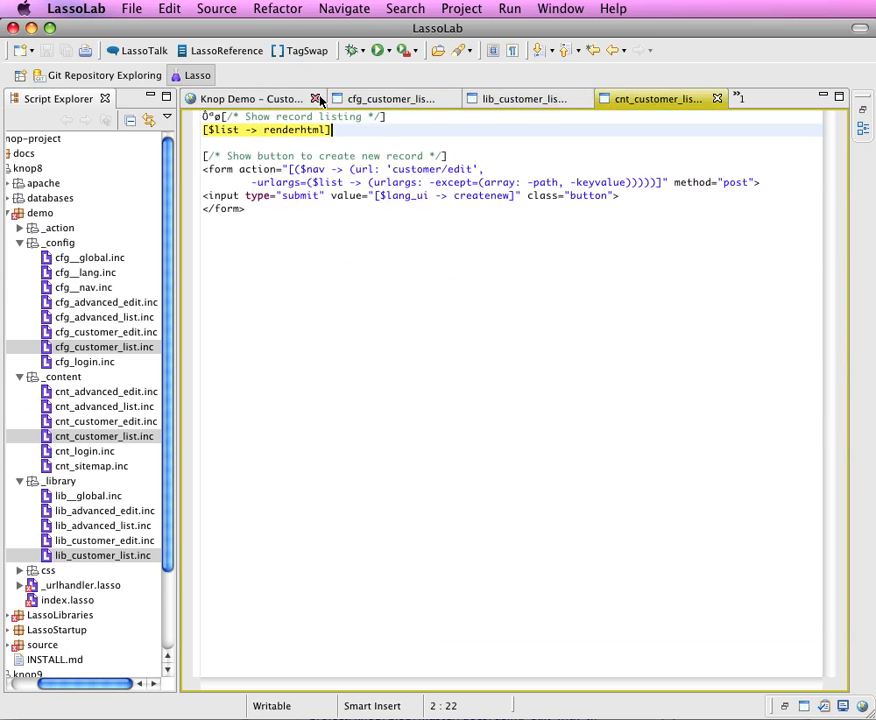
{"action": "left_click", "coordinate": [262, 98]}
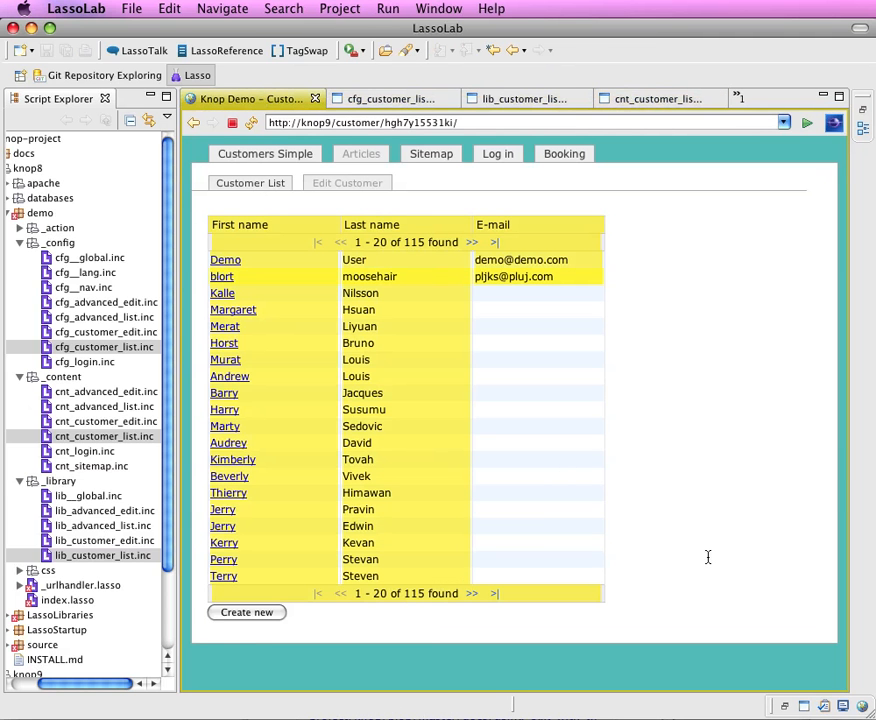
{"action": "left_click", "coordinate": [627, 101]}
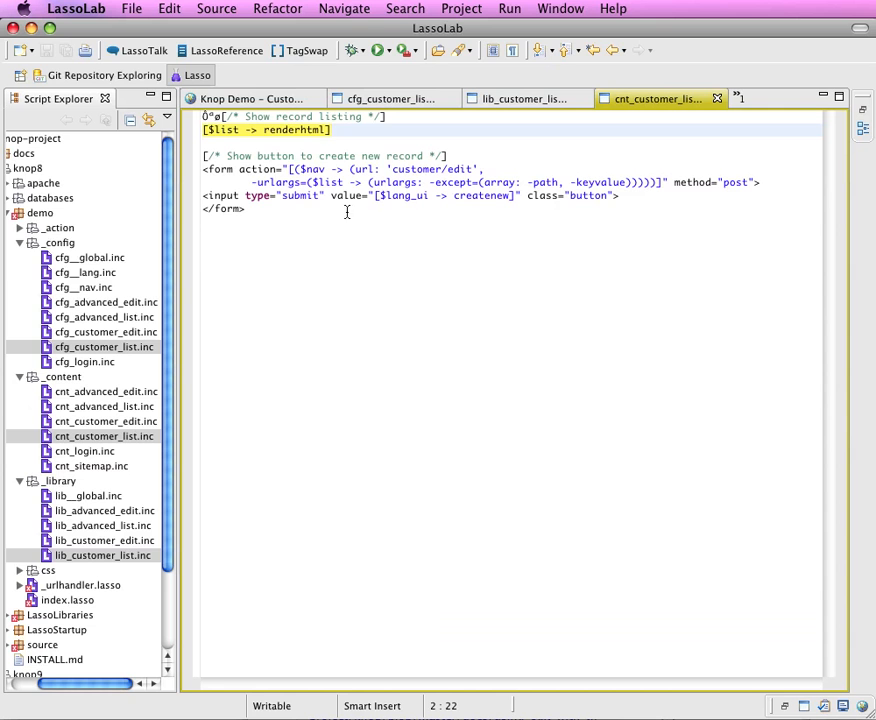
{"action": "left_click_drag", "start_coordinate": [204, 168], "coordinate": [203, 225]}
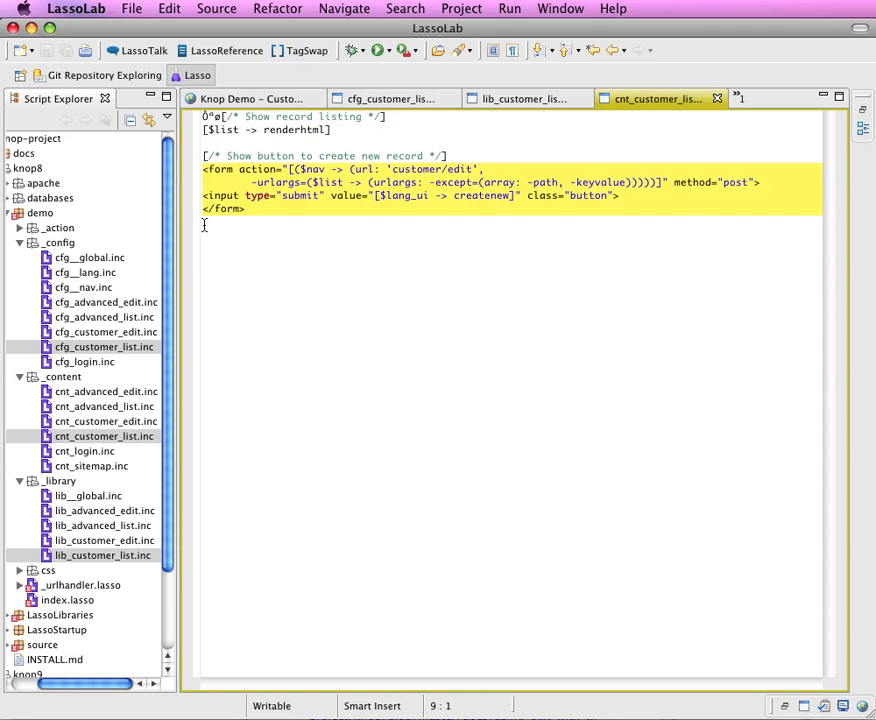
{"action": "left_click", "coordinate": [257, 98]}
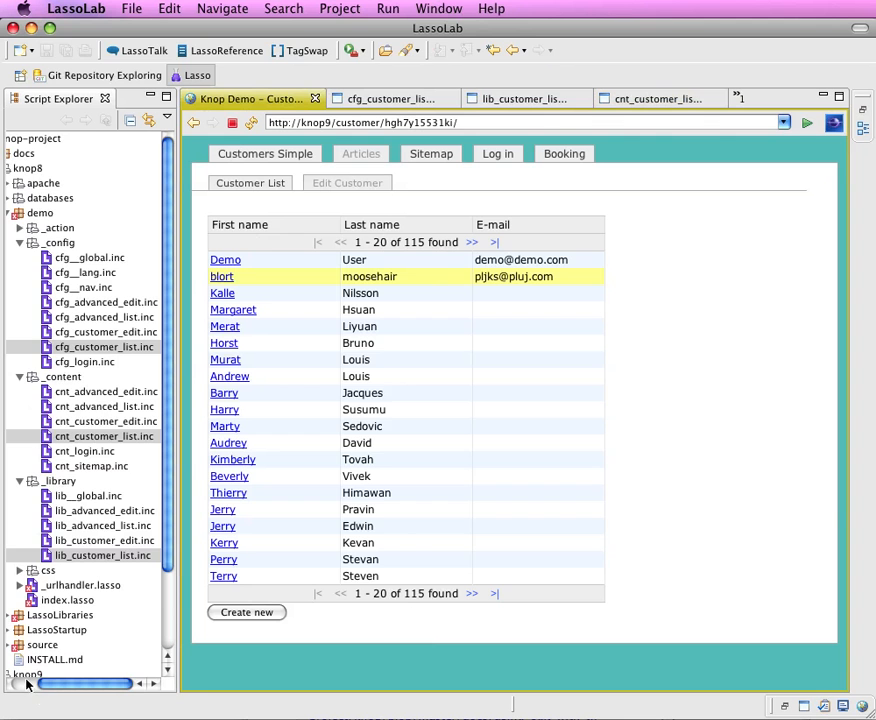
Step: Collapse the demo folder, expand docs, and select knop_manual.md
{"action": "left_click_drag", "start_coordinate": [30, 683], "coordinate": [3, 683]}
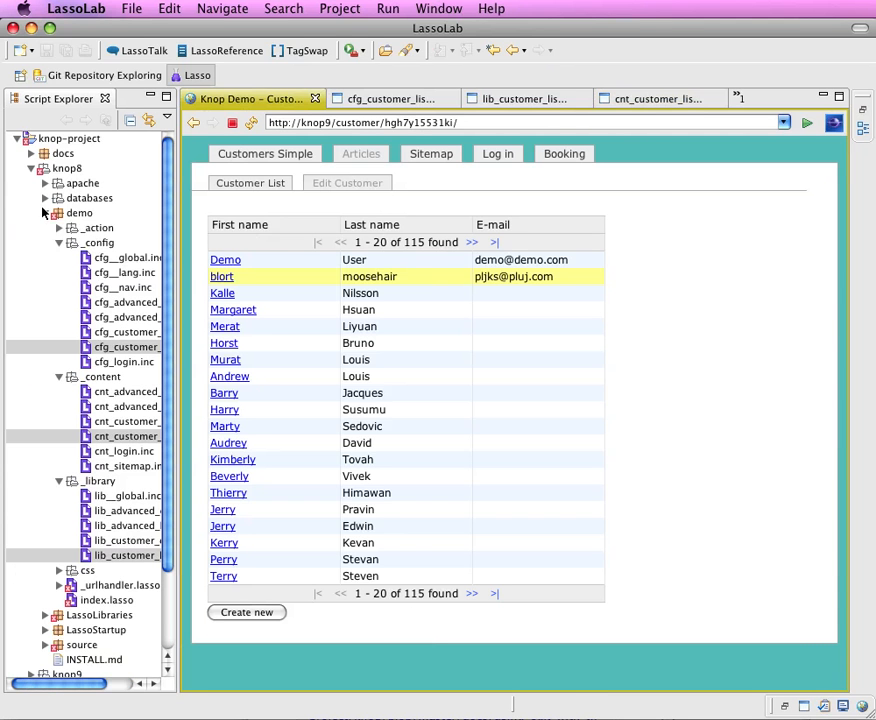
{"action": "left_click", "coordinate": [44, 215]}
{"action": "left_click", "coordinate": [44, 213]}
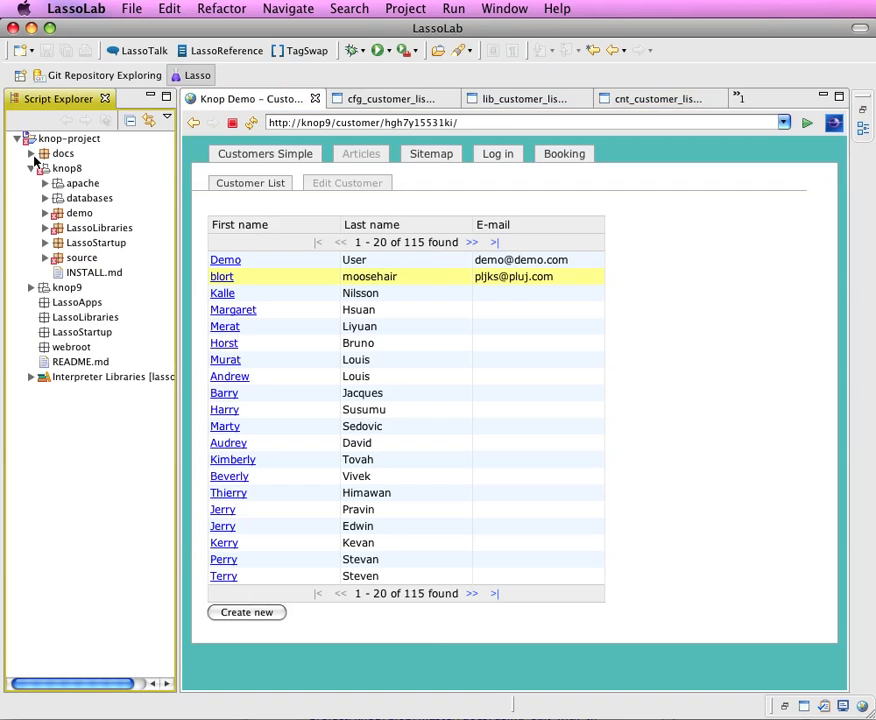
{"action": "left_click", "coordinate": [32, 154]}
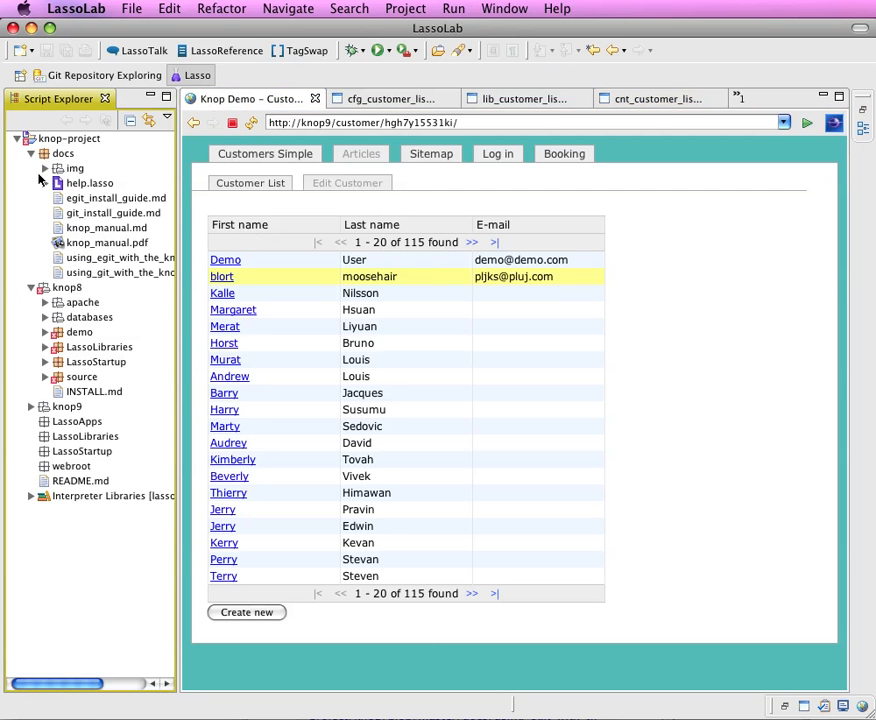
{"action": "left_click", "coordinate": [57, 228]}
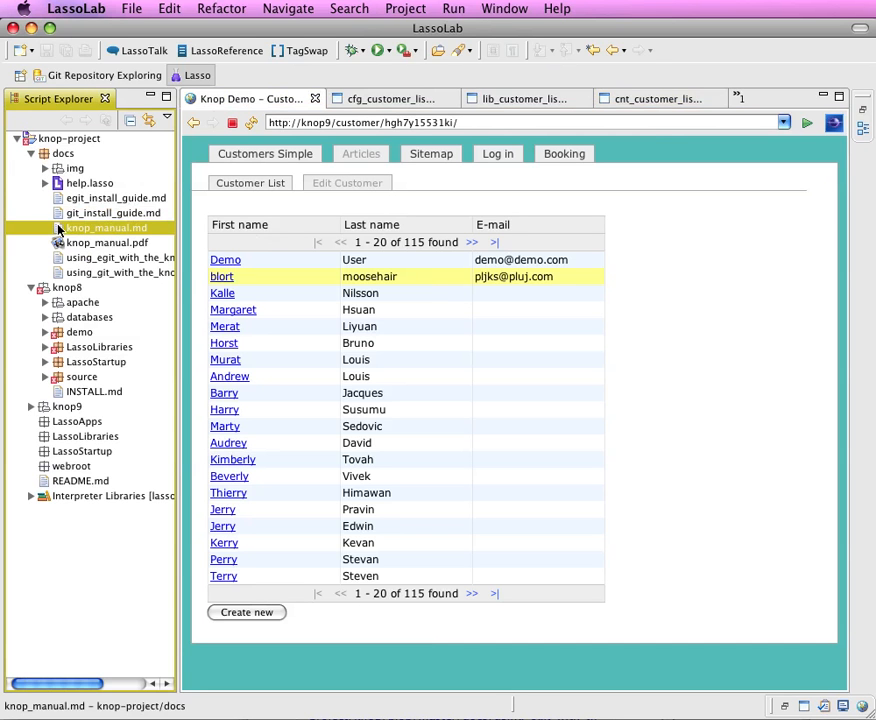
Step: Close cfg_customer_list.inc and restore the minimized Outline view and bottom panel stack
{"action": "left_click", "coordinate": [603, 464]}
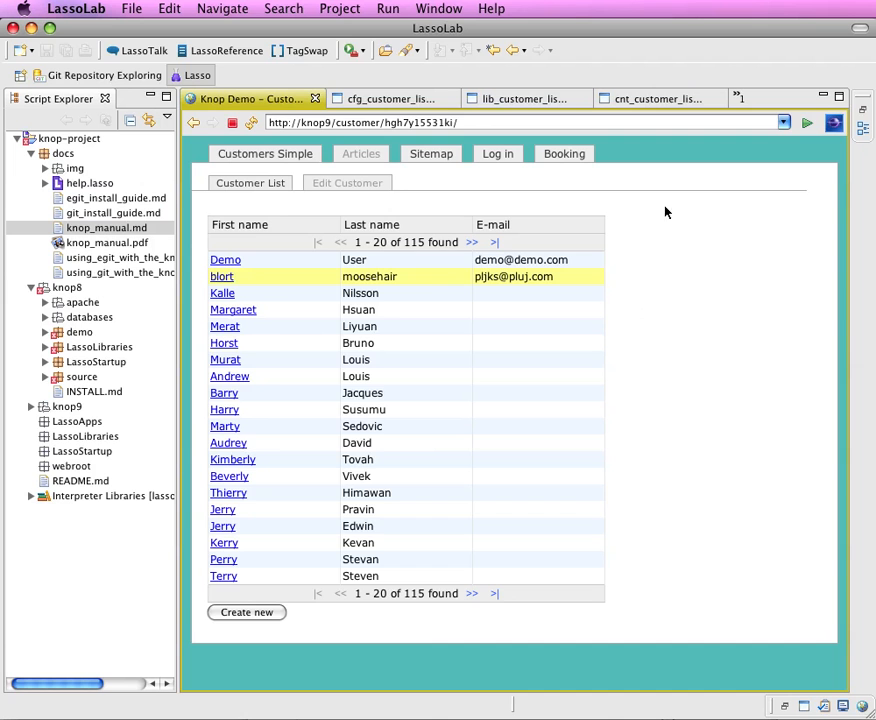
{"action": "left_click", "coordinate": [424, 98]}
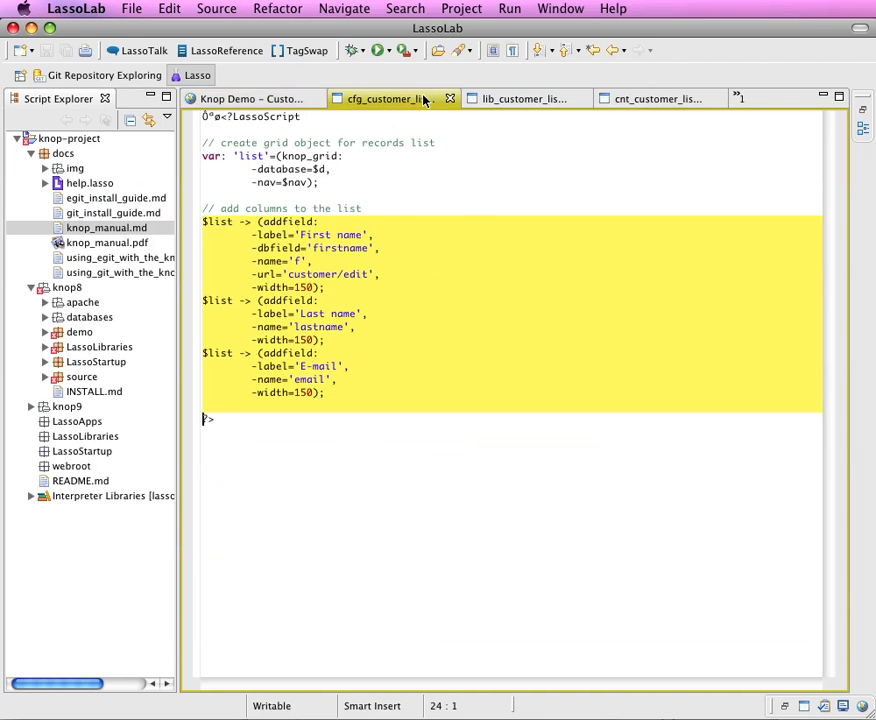
{"action": "key", "text": "super+w"}
{"action": "key", "text": "super+w"}
{"action": "key", "text": "super+w"}
{"action": "key", "text": "super+w"}
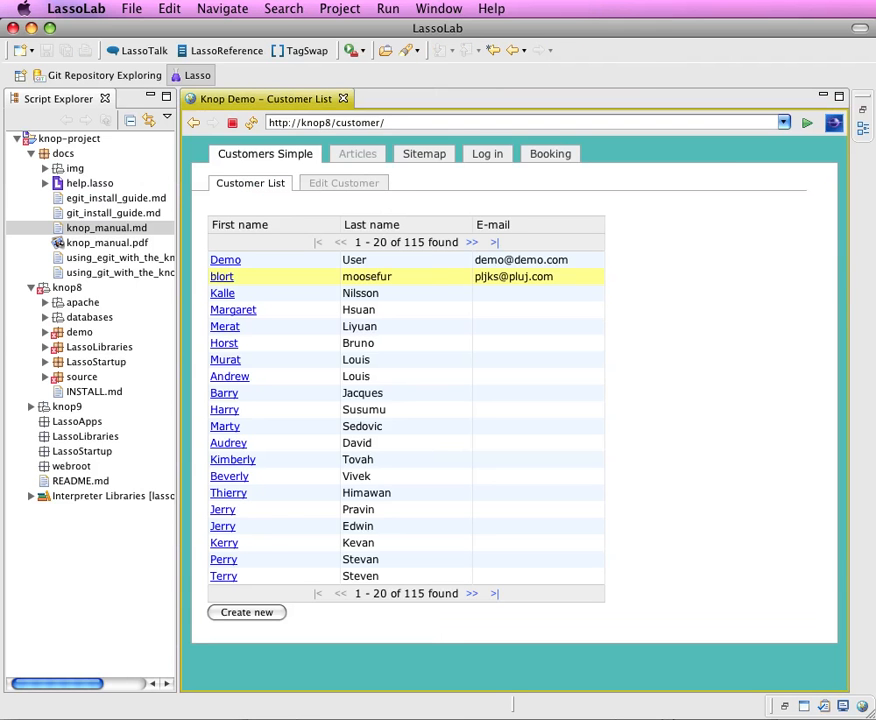
{"action": "left_click", "coordinate": [862, 116]}
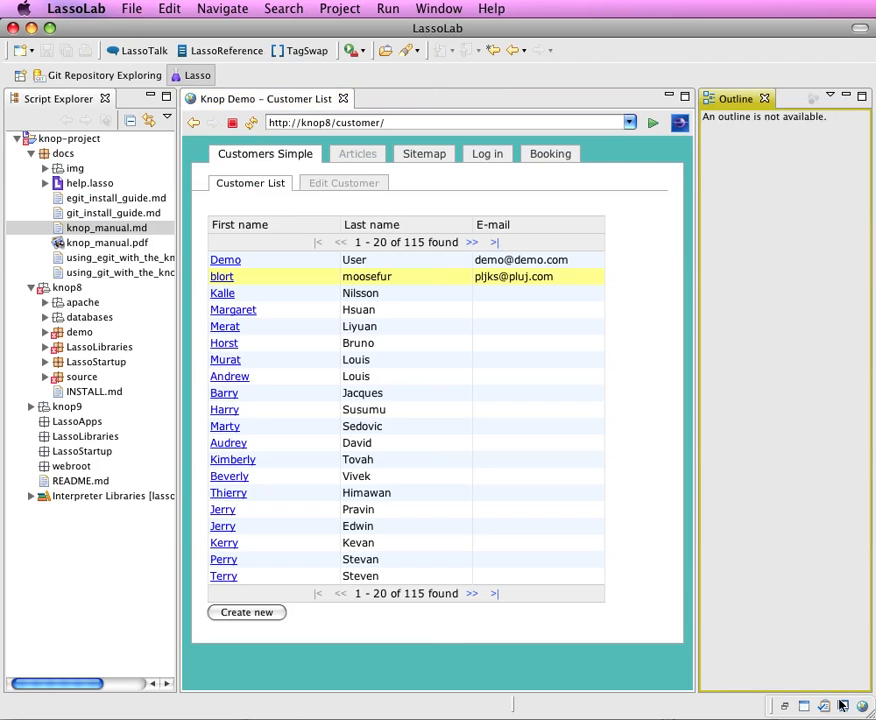
{"action": "left_click", "coordinate": [784, 709]}
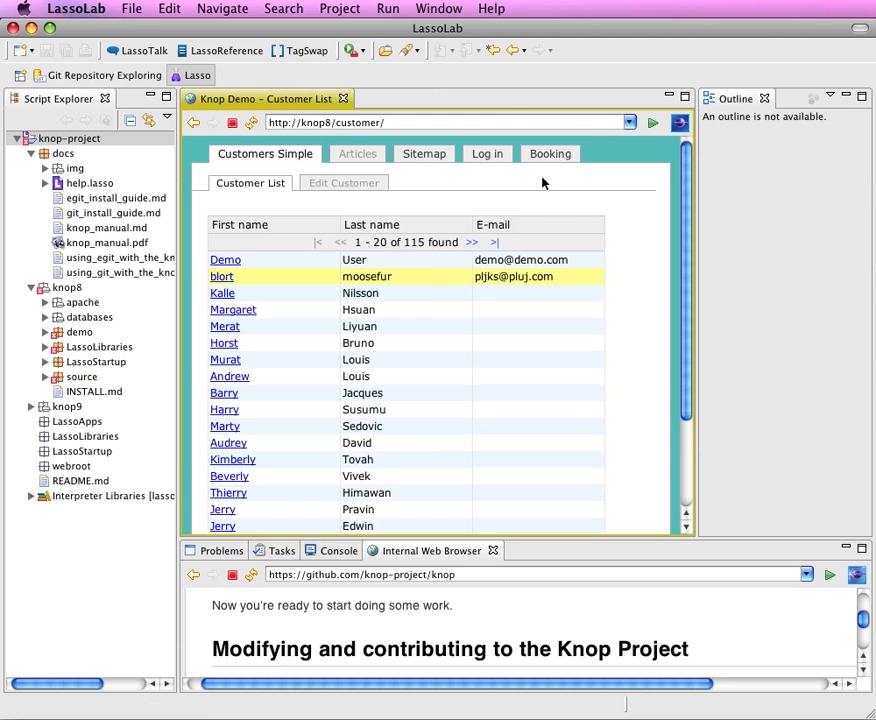
Step: In Customize Perspective, enable the Git and Git Navigation Actions command groups
{"action": "left_click", "coordinate": [443, 12]}
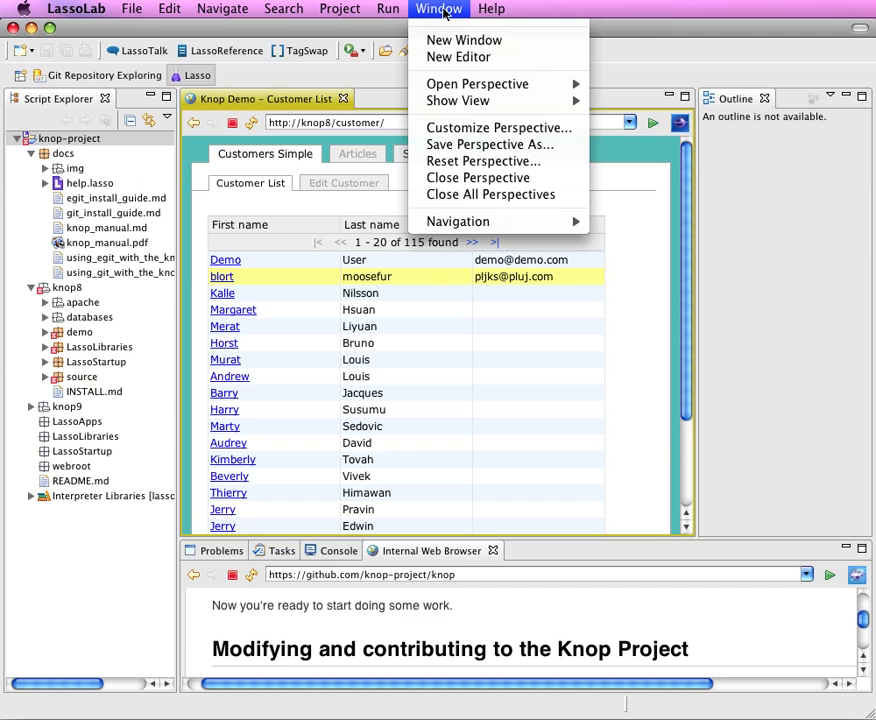
{"action": "left_click", "coordinate": [462, 129]}
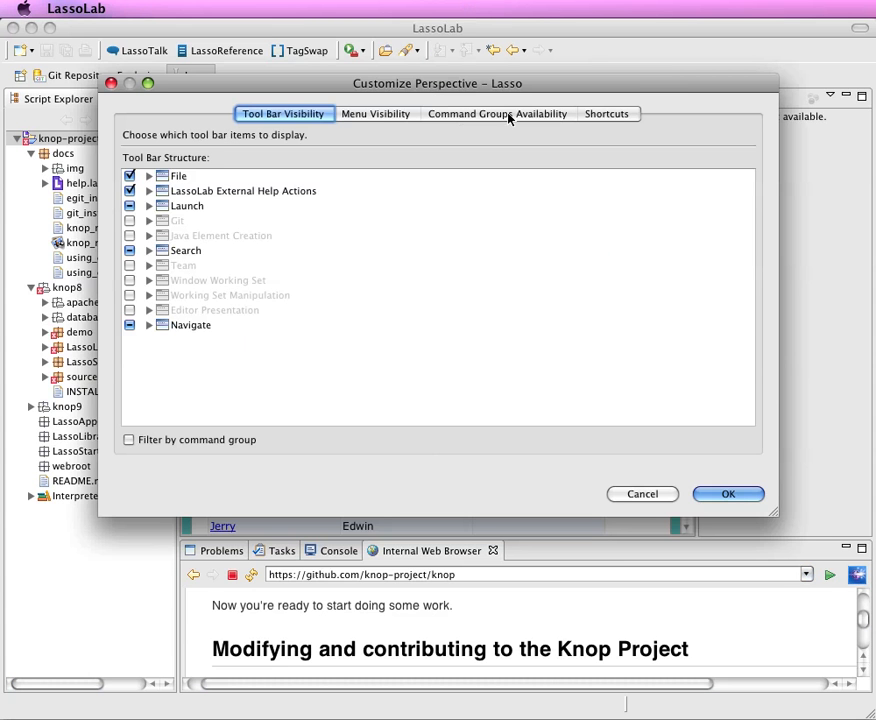
{"action": "left_click", "coordinate": [505, 118]}
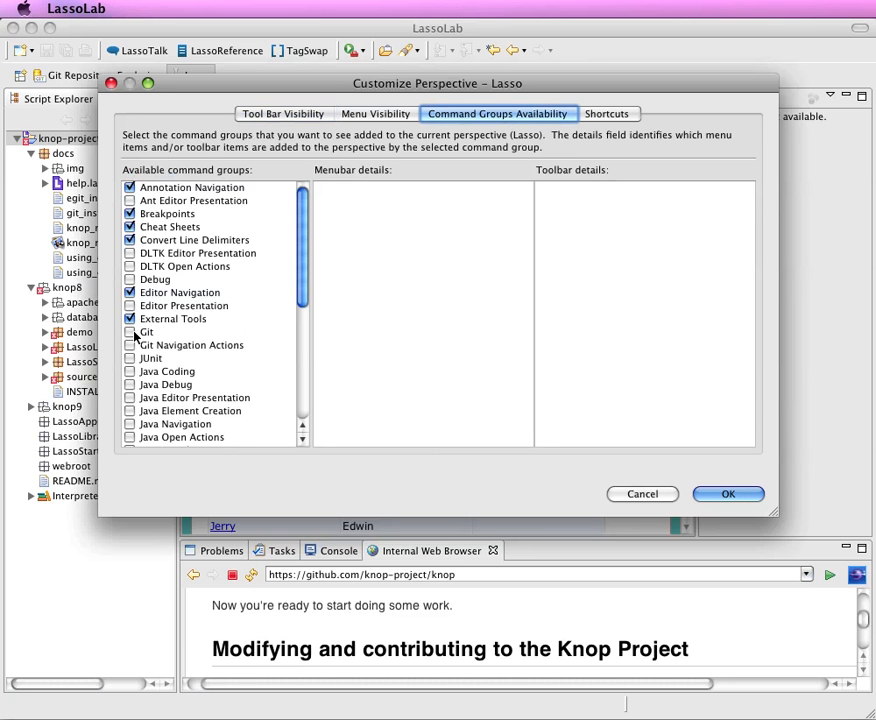
{"action": "left_click", "coordinate": [129, 333]}
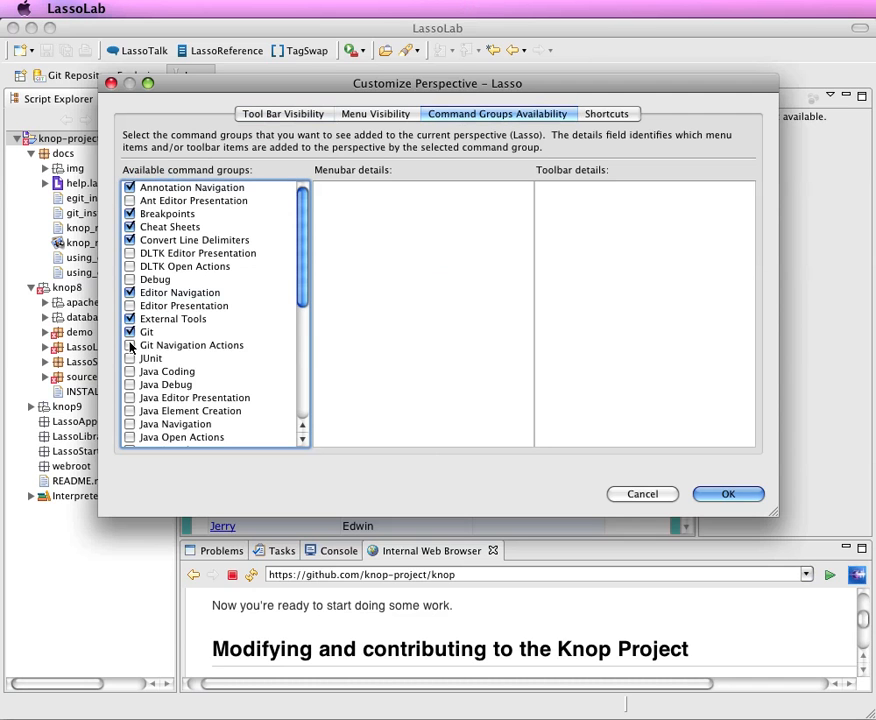
{"action": "left_click", "coordinate": [129, 345]}
Step: Keep Git checked under Menu Visibility and Tool Bar Visibility, and apply with OK
{"action": "left_click", "coordinate": [374, 116]}
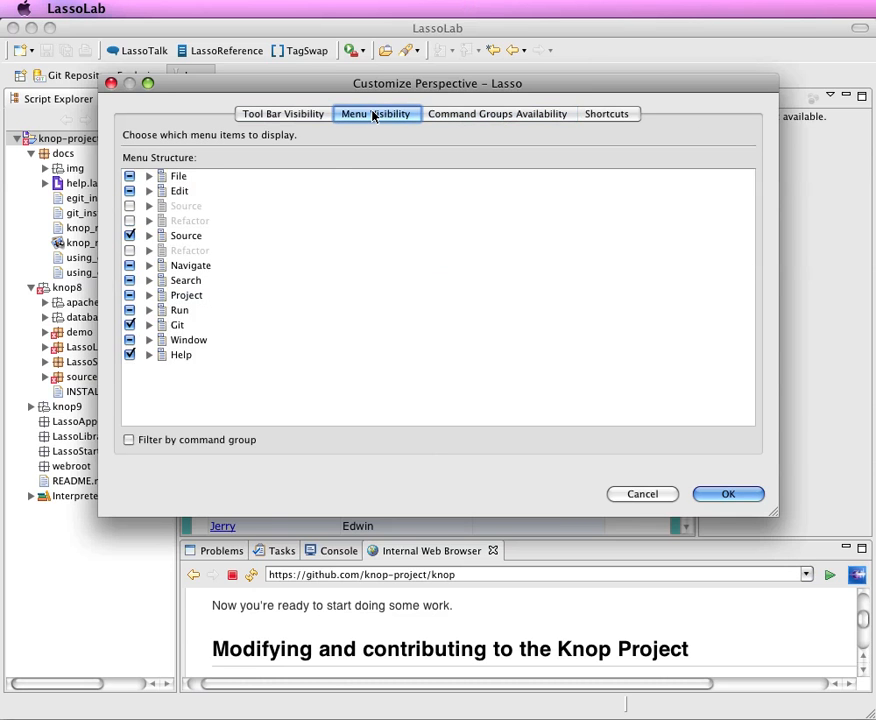
{"action": "left_click", "coordinate": [130, 326]}
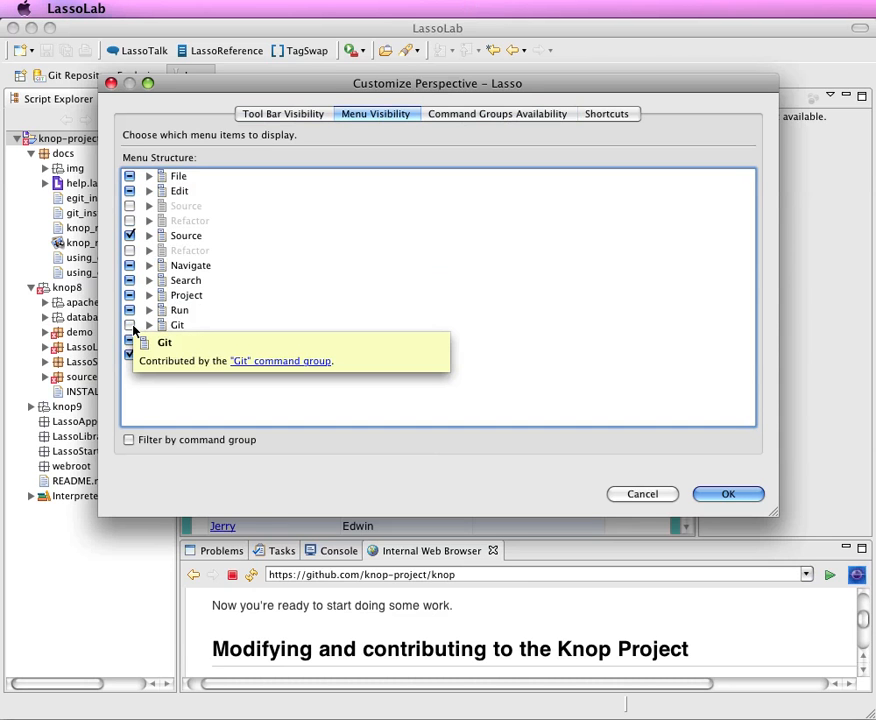
{"action": "left_click", "coordinate": [130, 325]}
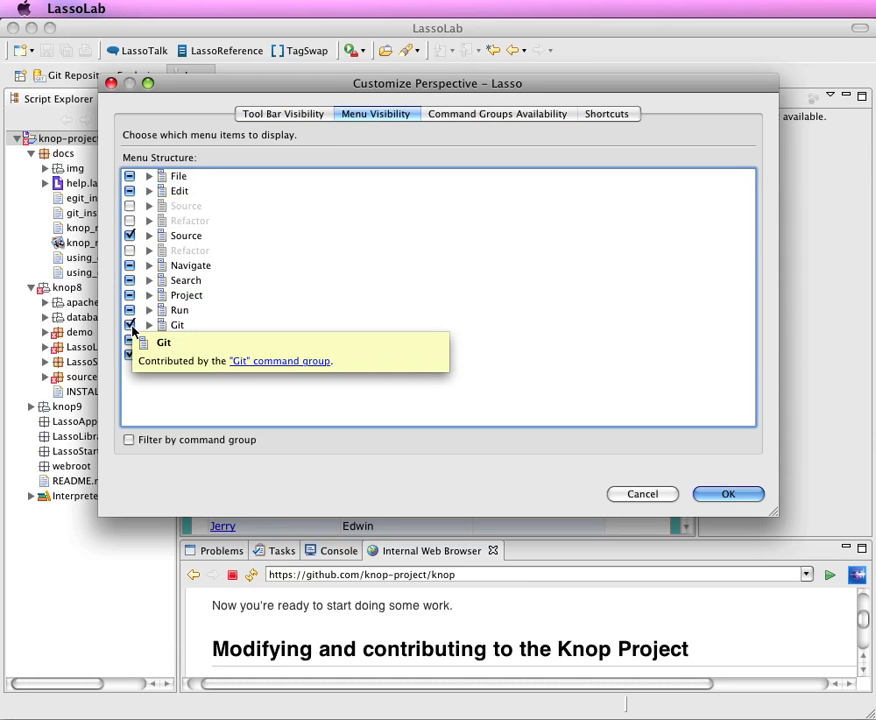
{"action": "left_click", "coordinate": [296, 116]}
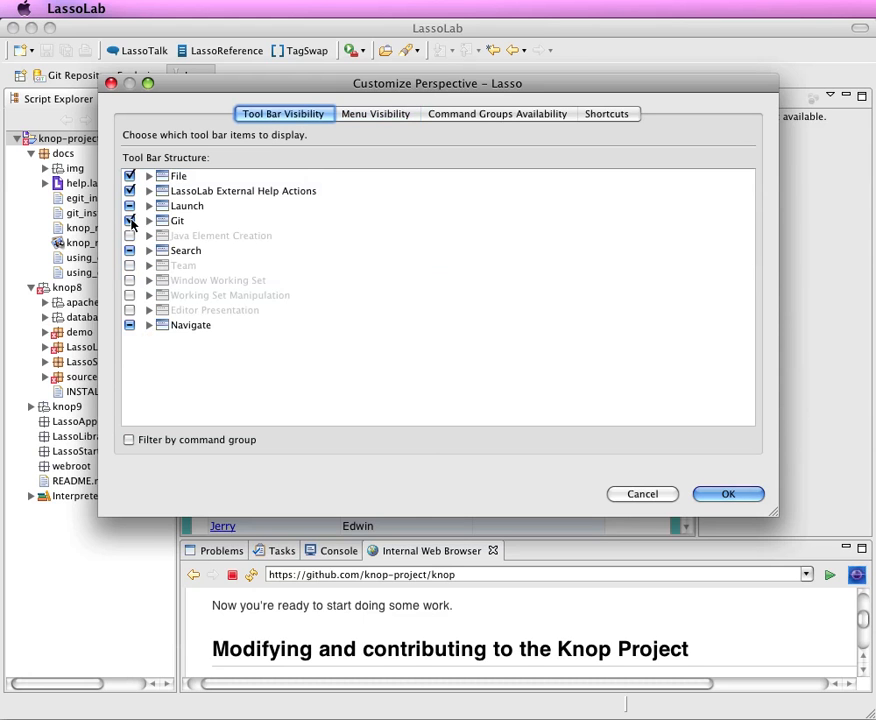
{"action": "left_click", "coordinate": [130, 221]}
{"action": "left_click", "coordinate": [130, 221]}
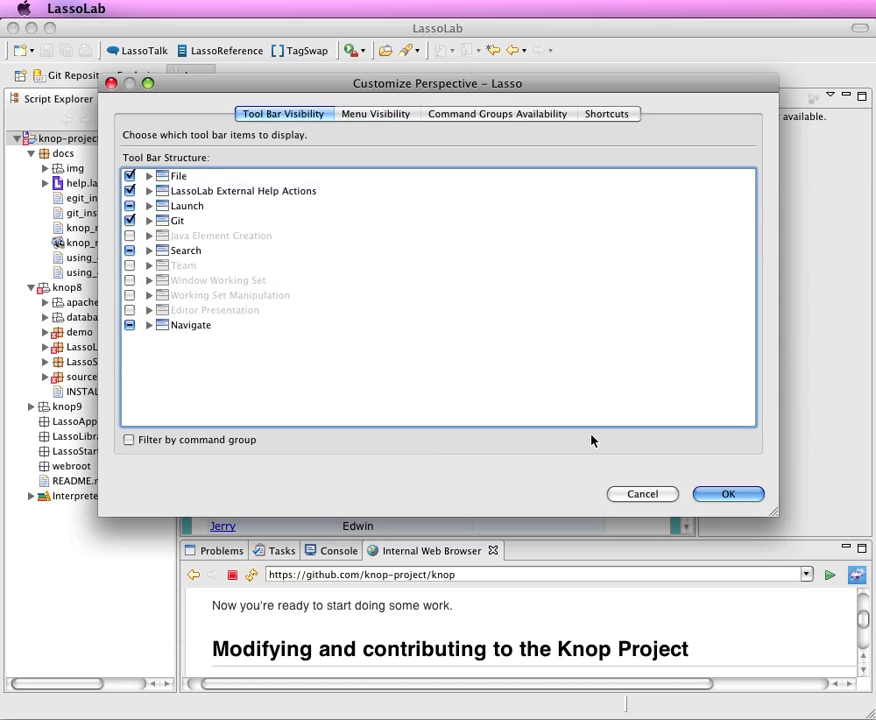
{"action": "left_click", "coordinate": [729, 495]}
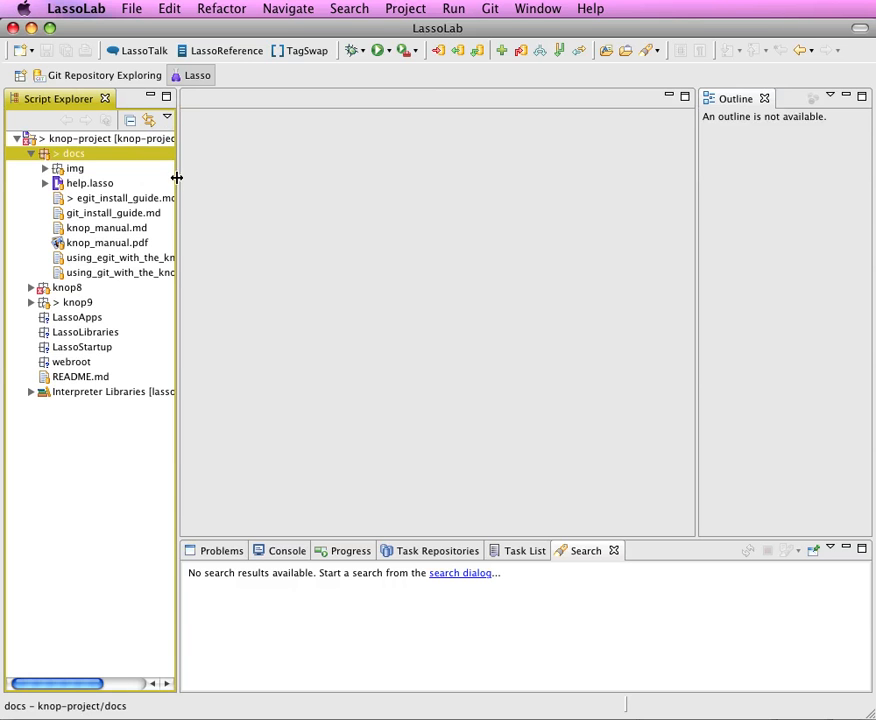
Step: Widen Script Explorer to show full docs file names, select knop-project, and open the Git menu
{"action": "left_click_drag", "start_coordinate": [176, 215], "coordinate": [265, 237]}
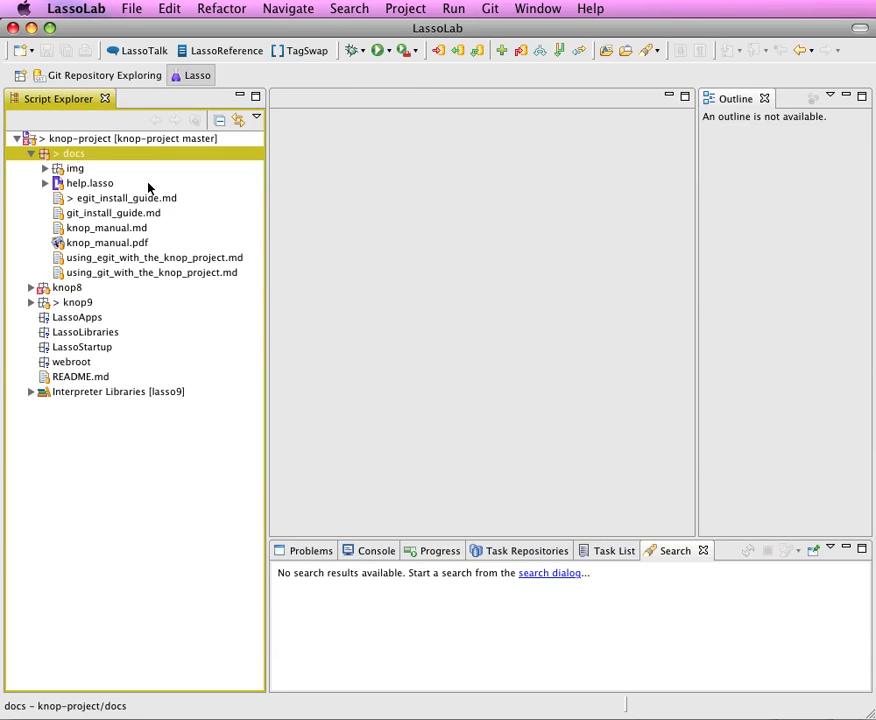
{"action": "key", "text": "Up"}
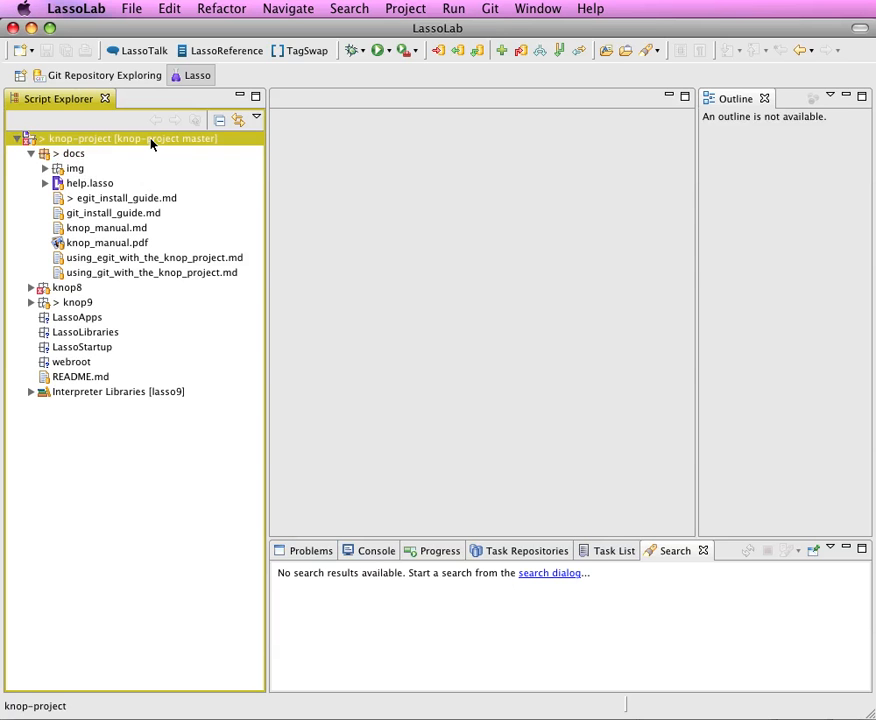
{"action": "left_click", "coordinate": [489, 10]}
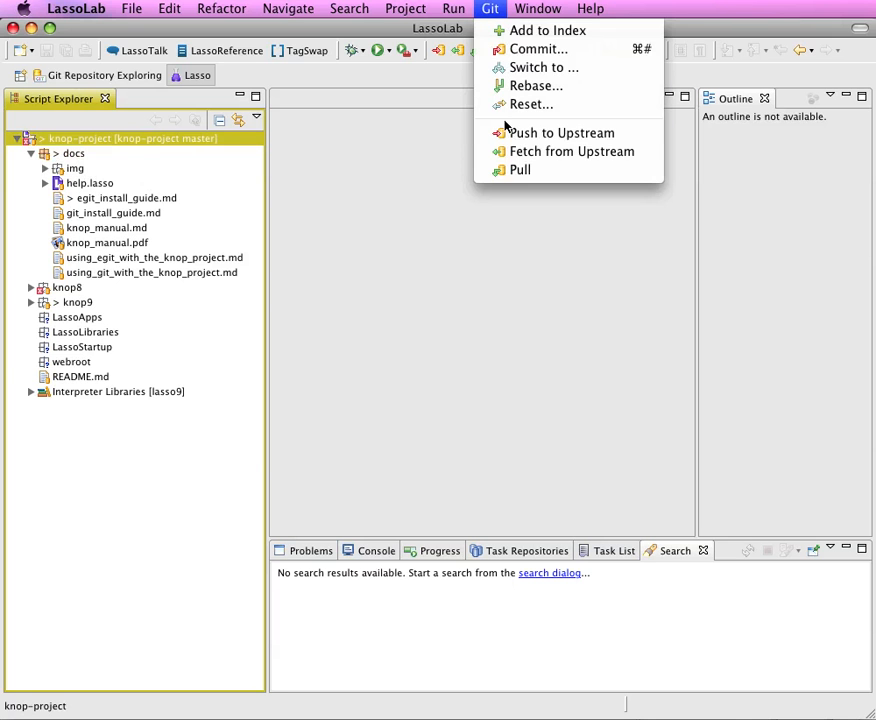
Step: Fetch from upstream and pull knop-project's master, which reports everything already up to date
{"action": "left_click", "coordinate": [515, 153]}
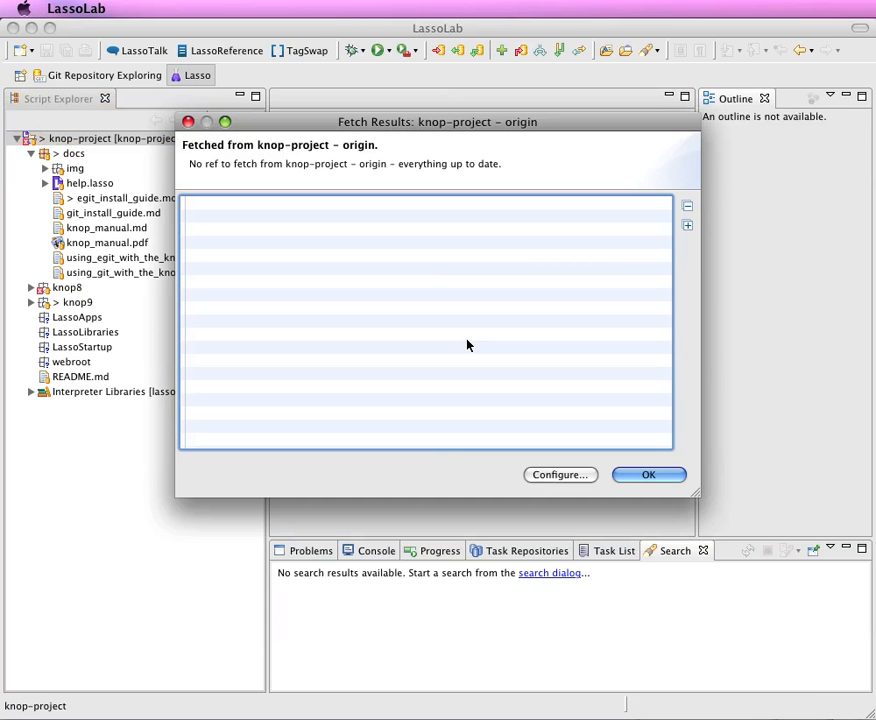
{"action": "key", "text": "Return"}
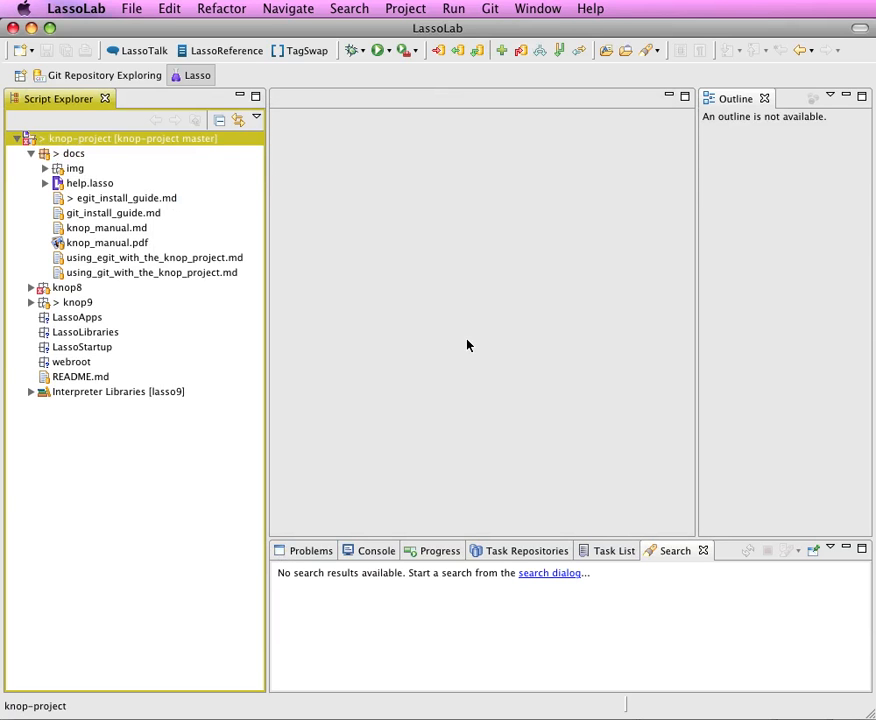
{"action": "left_click", "coordinate": [492, 9]}
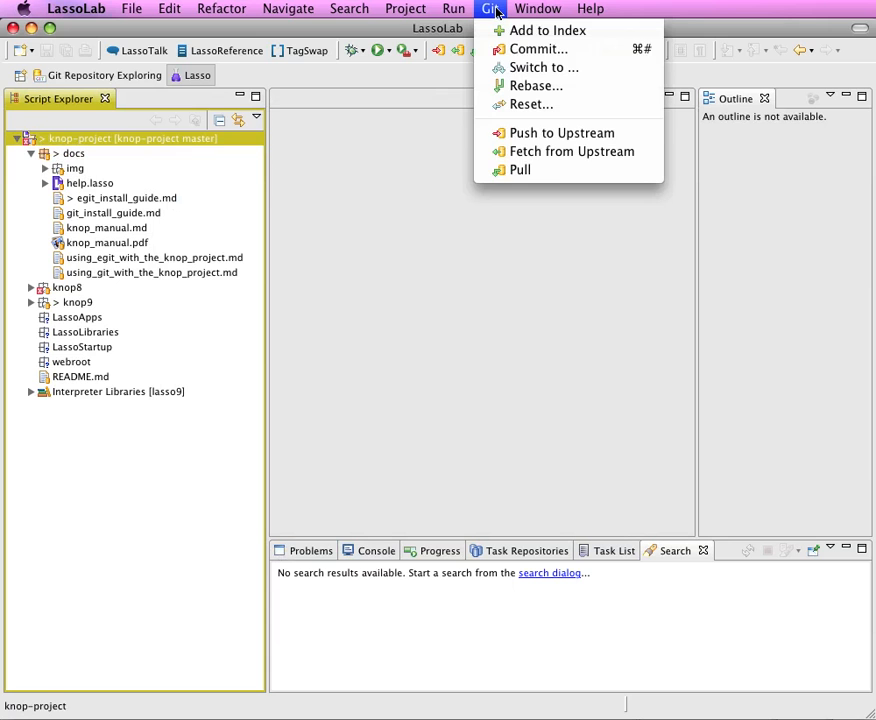
{"action": "left_click", "coordinate": [557, 183]}
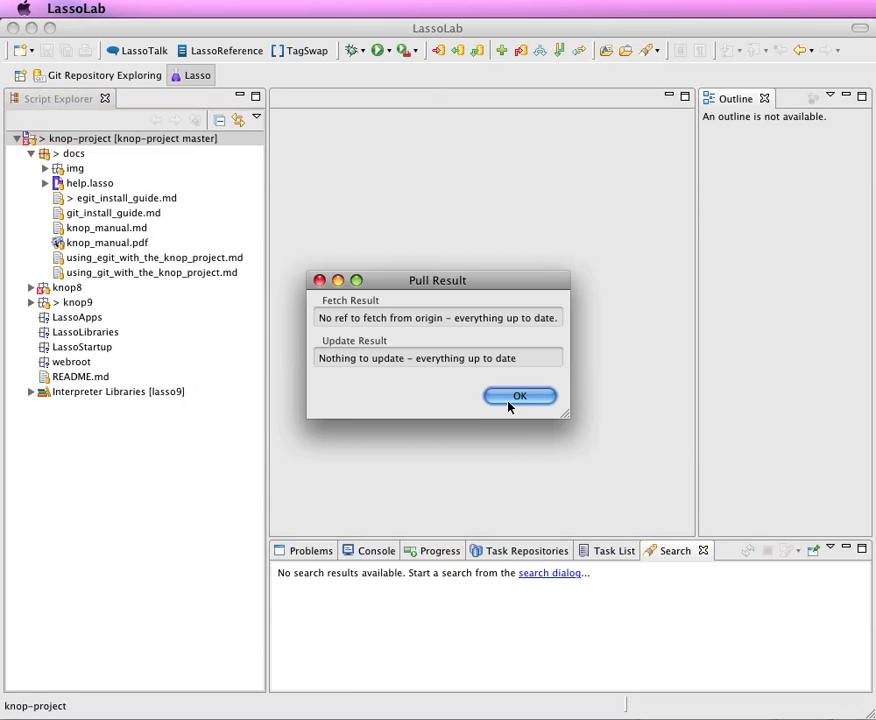
{"action": "left_click", "coordinate": [516, 403]}
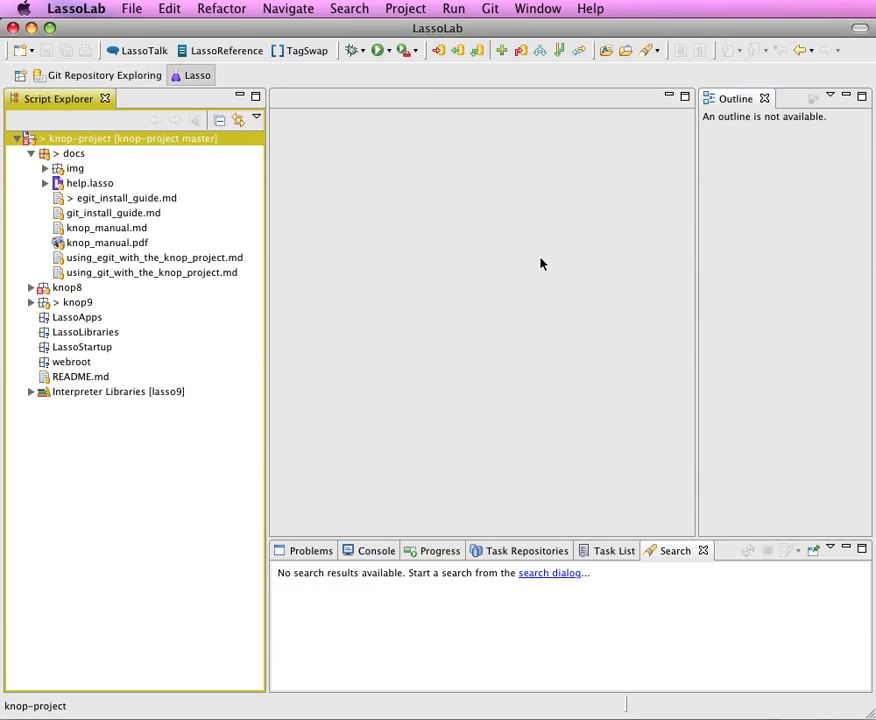
Step: Create branch deletemebranch from refs/remotes/origin/master and check it out
{"action": "left_click", "coordinate": [490, 9]}
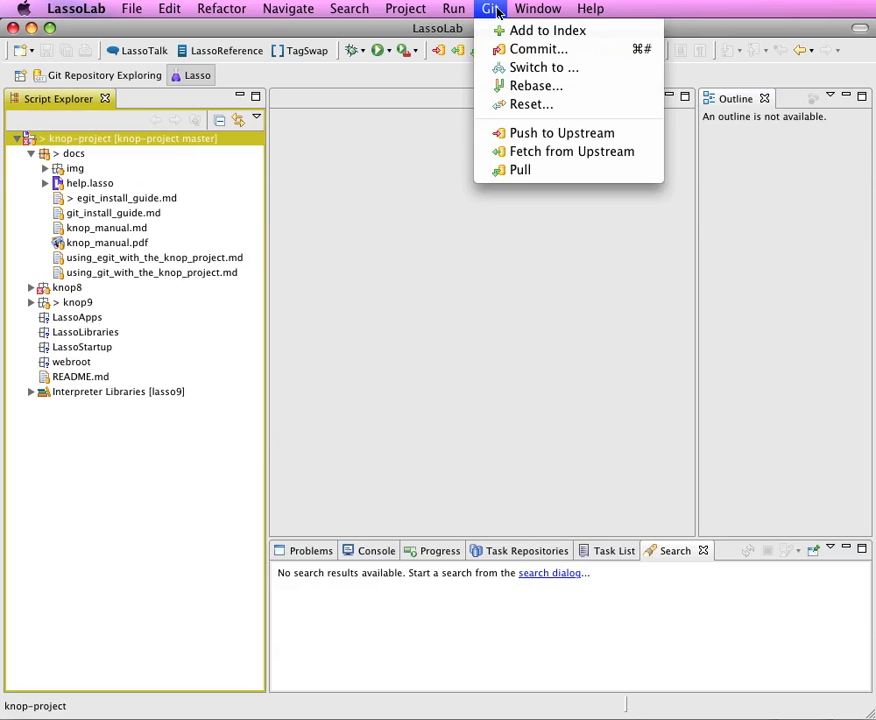
{"action": "left_click", "coordinate": [618, 75]}
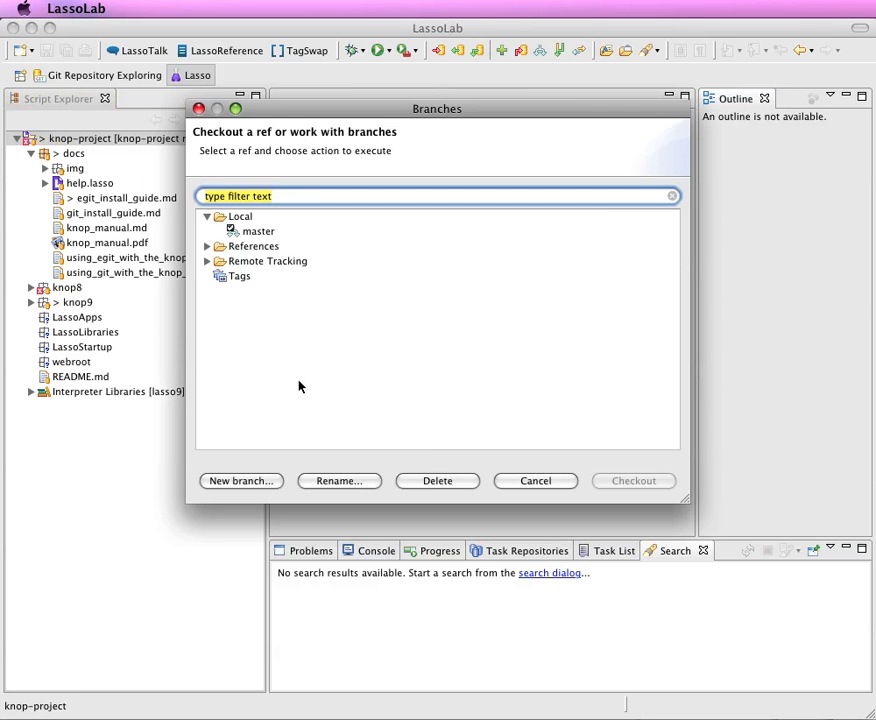
{"action": "left_click", "coordinate": [265, 484]}
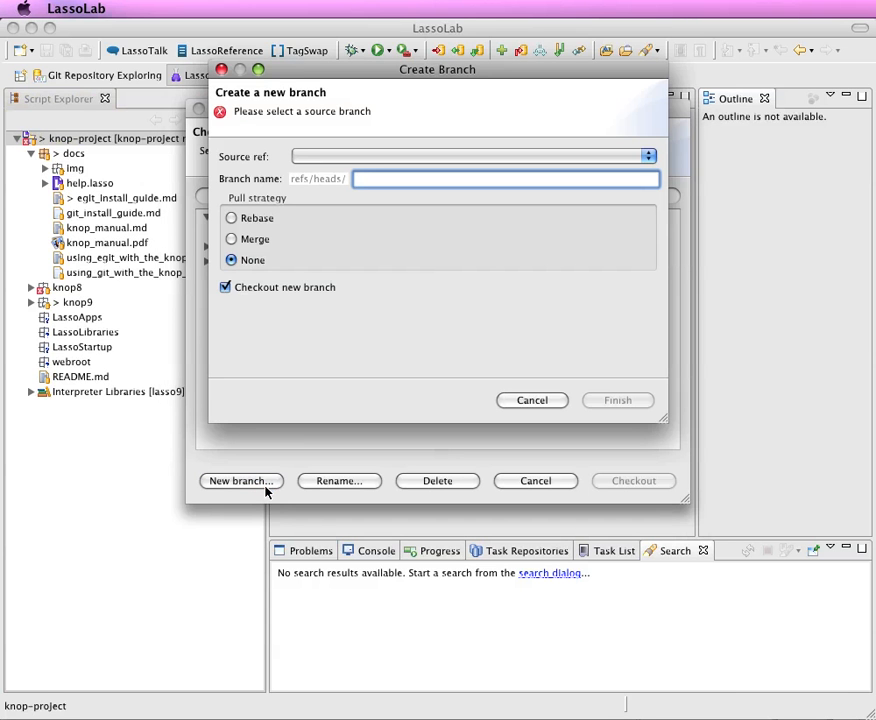
{"action": "left_click", "coordinate": [458, 154]}
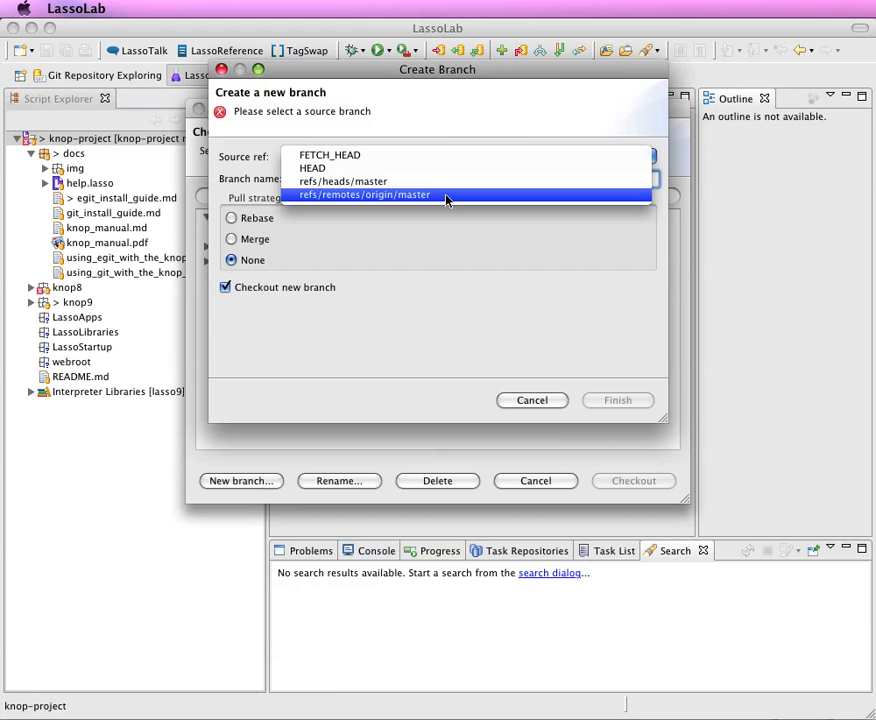
{"action": "left_click", "coordinate": [446, 196]}
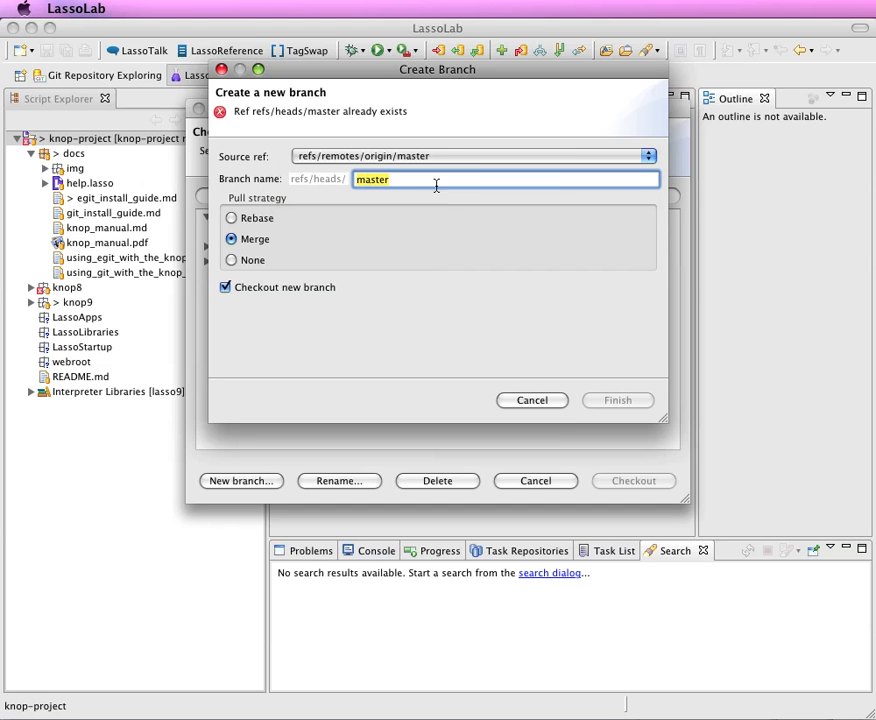
{"action": "type", "text": "deletemebranch"}
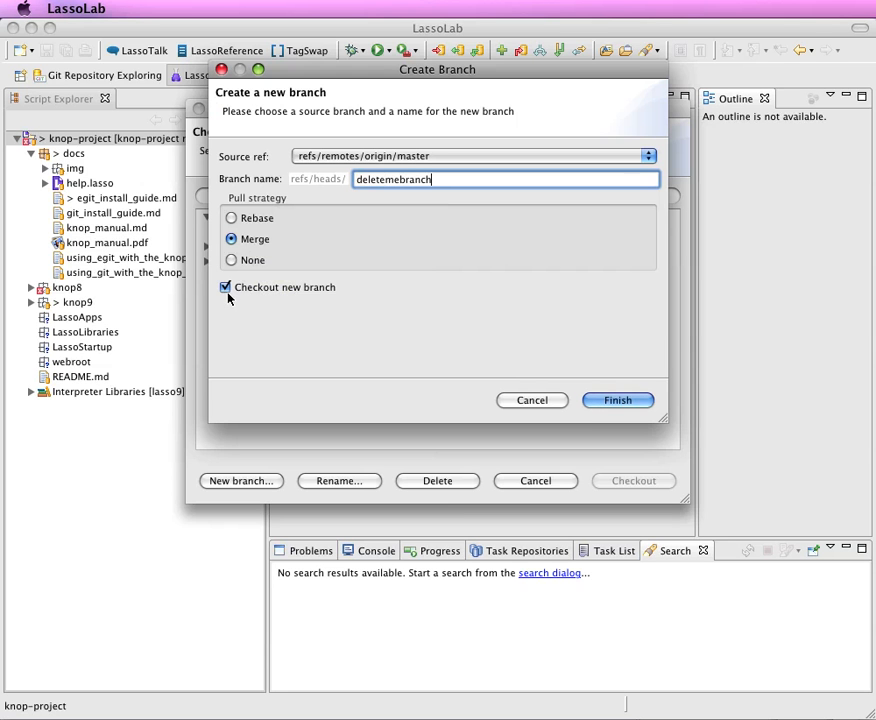
{"action": "left_click", "coordinate": [617, 402]}
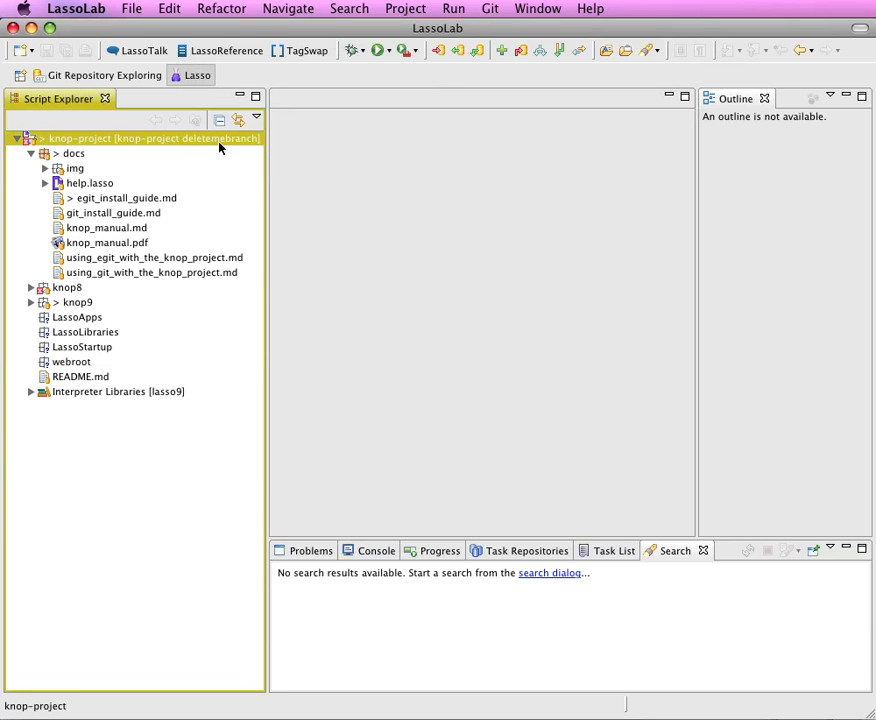
{"action": "left_click", "coordinate": [490, 9]}
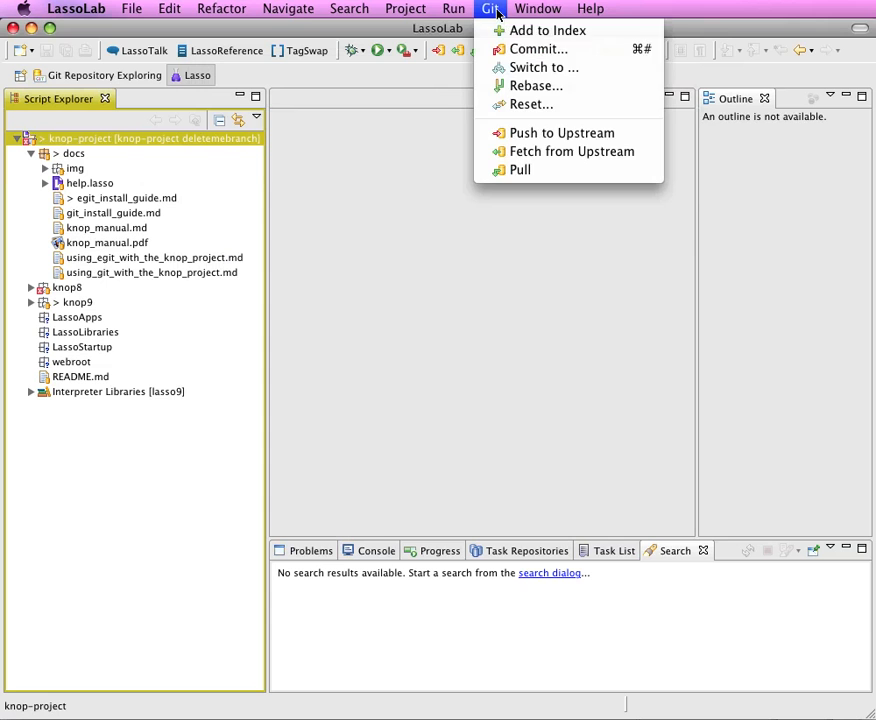
{"action": "left_click", "coordinate": [527, 70]}
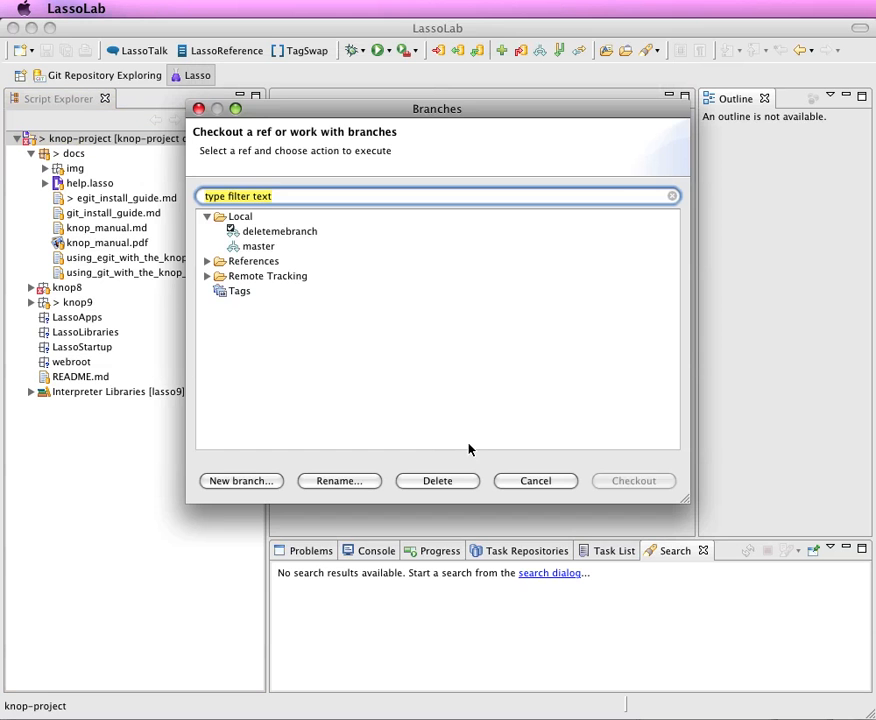
{"action": "left_click", "coordinate": [260, 246]}
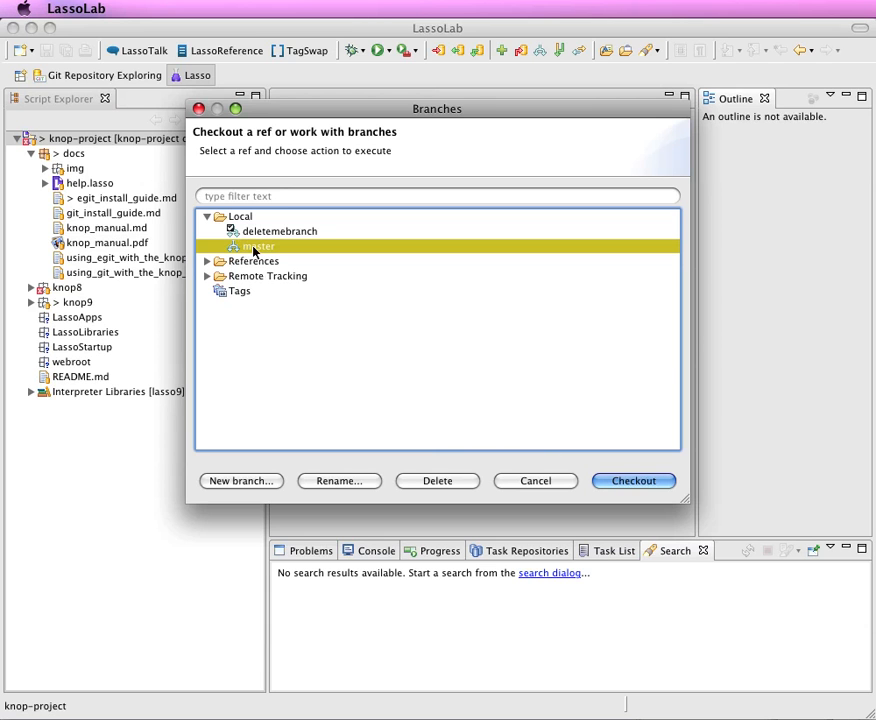
{"action": "left_click", "coordinate": [671, 485]}
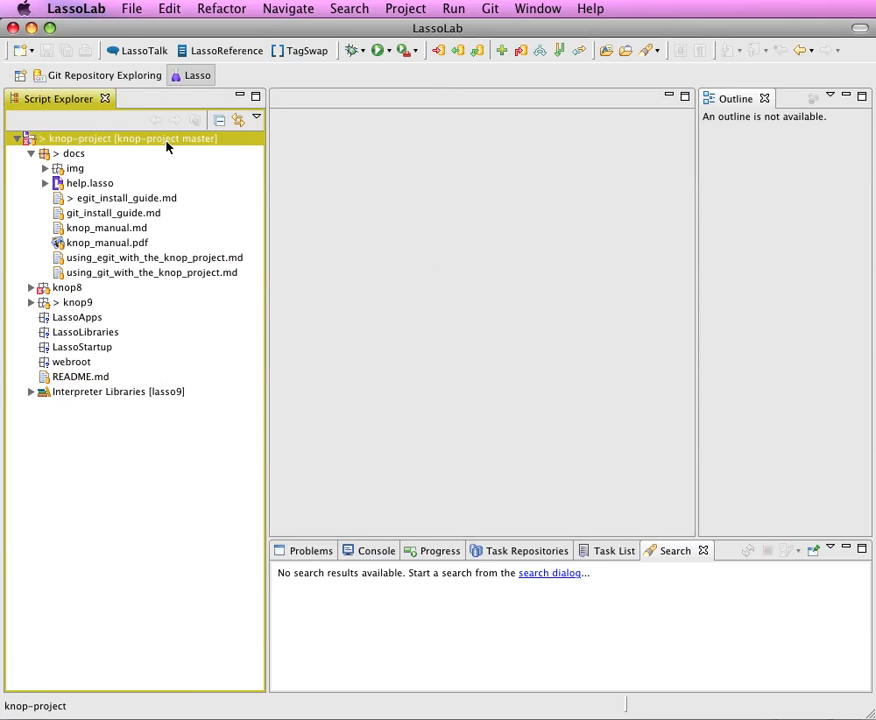
{"action": "left_click", "coordinate": [538, 53]}
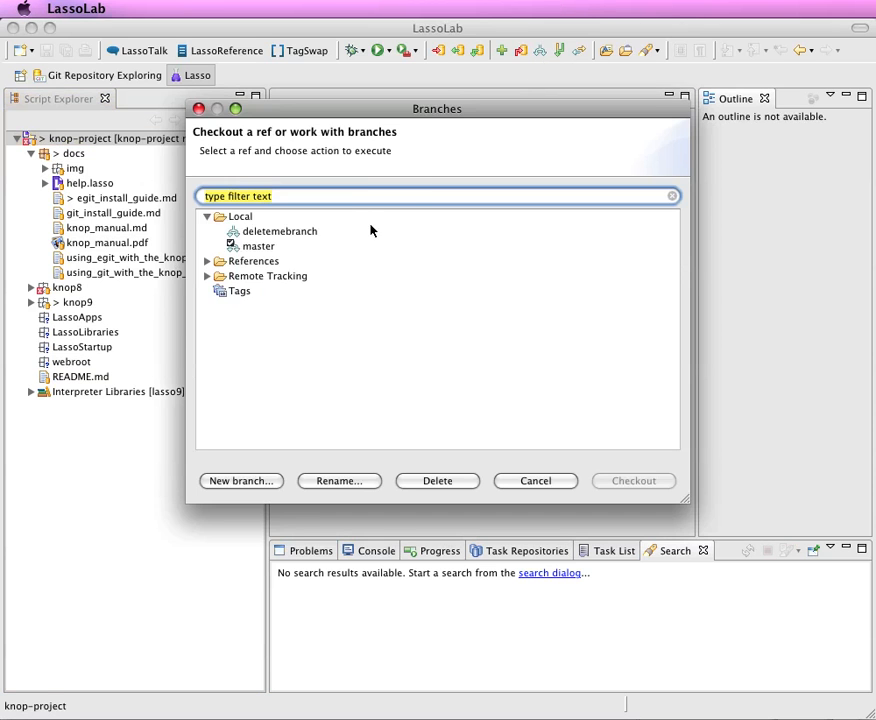
{"action": "left_click", "coordinate": [315, 233]}
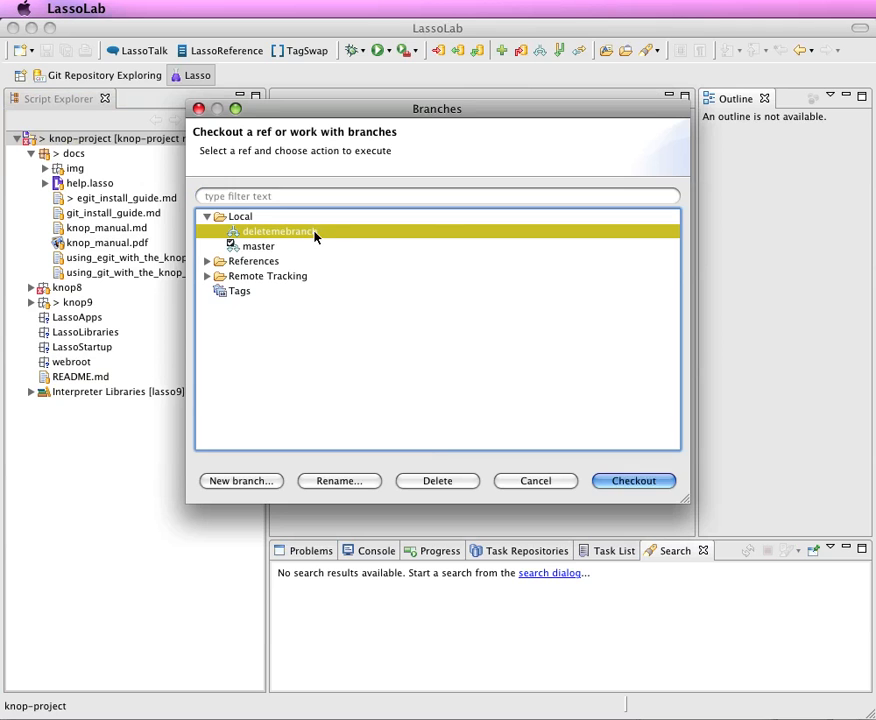
{"action": "left_click", "coordinate": [643, 481]}
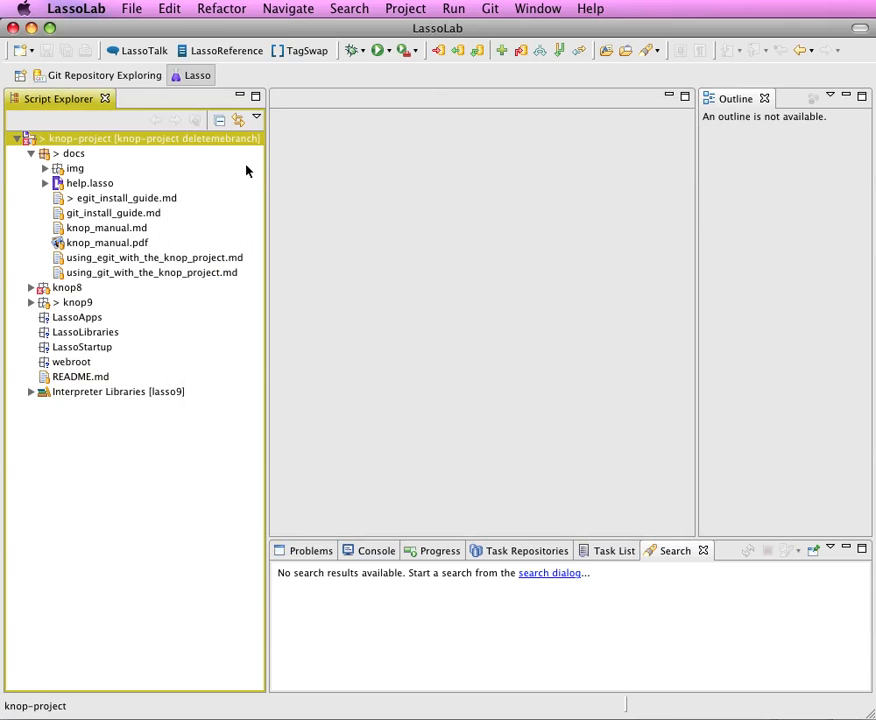
{"action": "left_click", "coordinate": [119, 201]}
Step: Open docs/egit_install_guide.md in the editor and move along its first line
{"action": "double_click", "coordinate": [119, 201]}
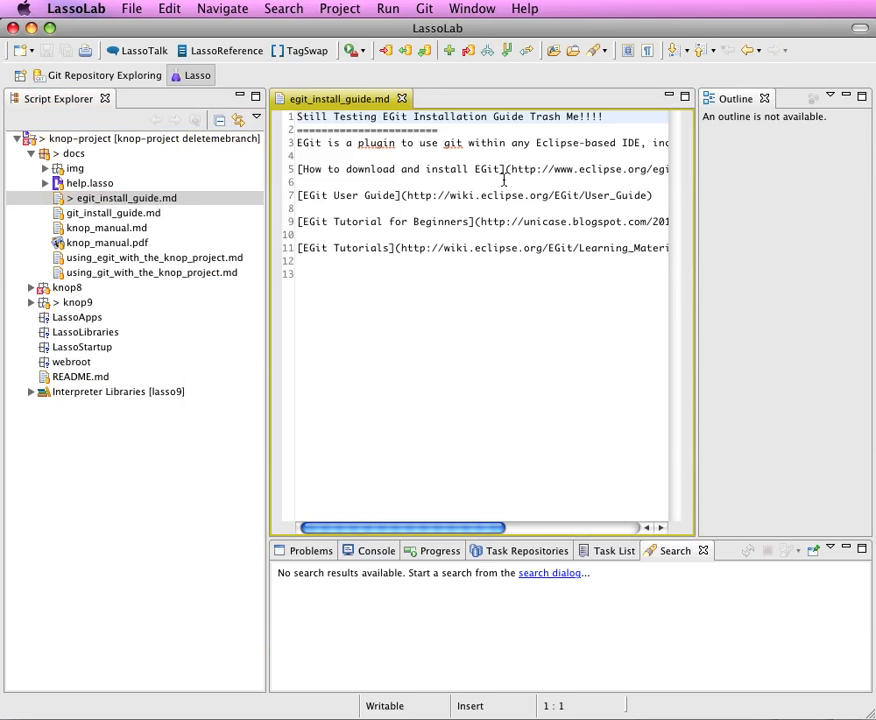
{"action": "key", "text": "alt+Right"}
{"action": "key", "text": "alt+Right"}
{"action": "key", "text": "alt+Right"}
{"action": "key", "text": "alt+Right"}
{"action": "key", "text": "alt+Right"}
{"action": "key", "text": "alt+Right"}
{"action": "key", "text": "alt+Right"}
{"action": "key", "text": "alt+Right"}
{"action": "key", "text": "shift+super+Left"}
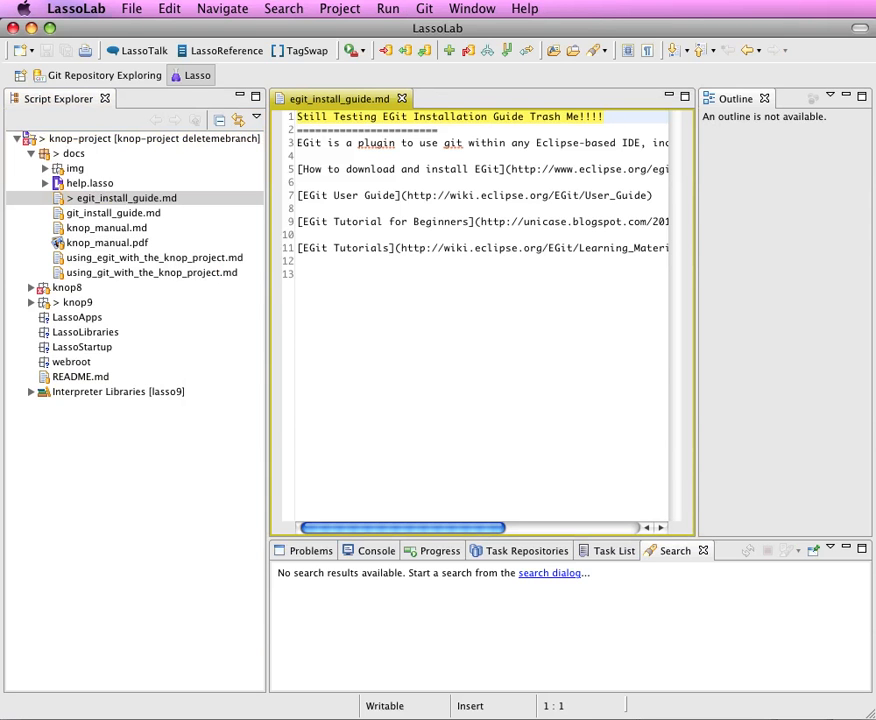
{"action": "key", "text": "Right"}
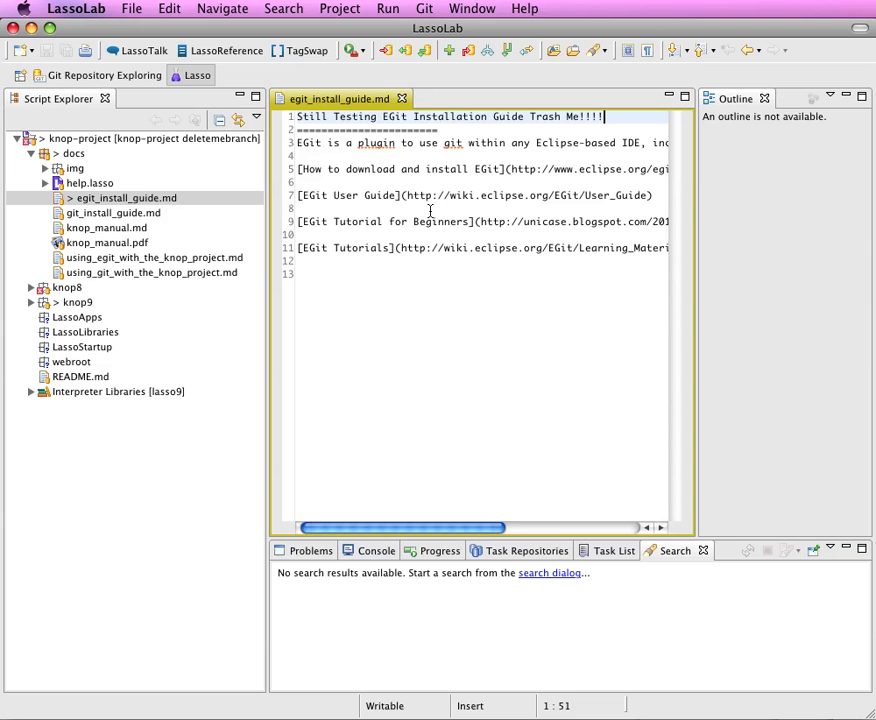
Step: Commit only docs/egit_install_guide.md with message 'this is a branch that can be deleted.'
{"action": "left_click", "coordinate": [423, 10]}
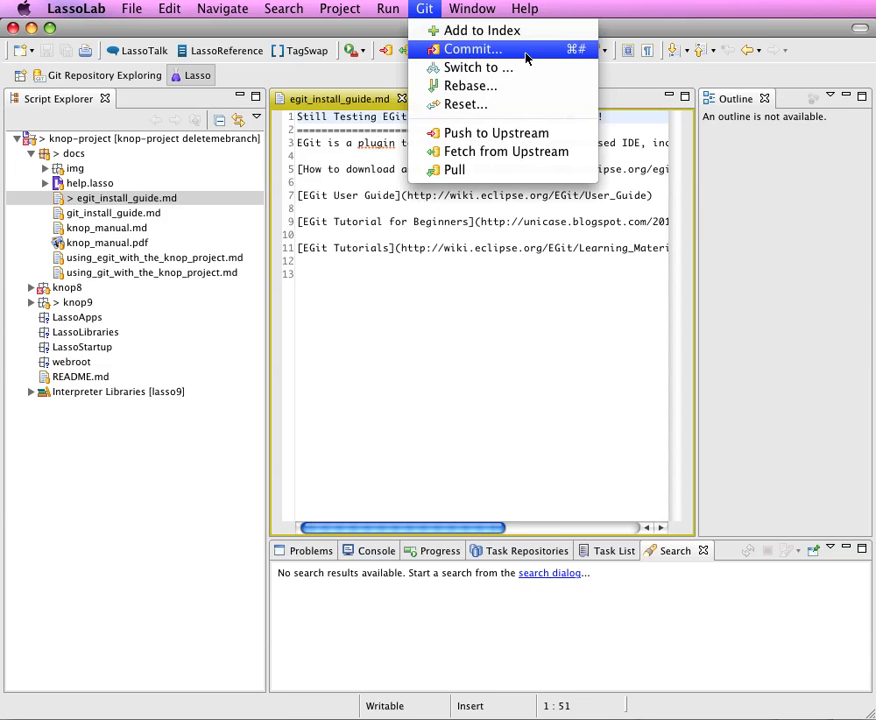
{"action": "left_click", "coordinate": [470, 50]}
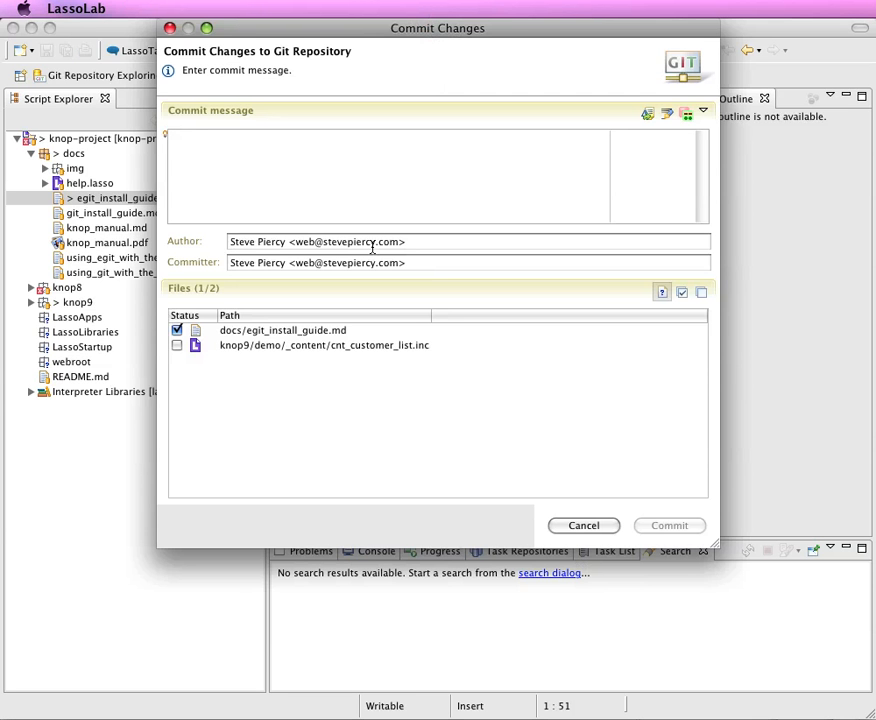
{"action": "type", "text": "this a"}
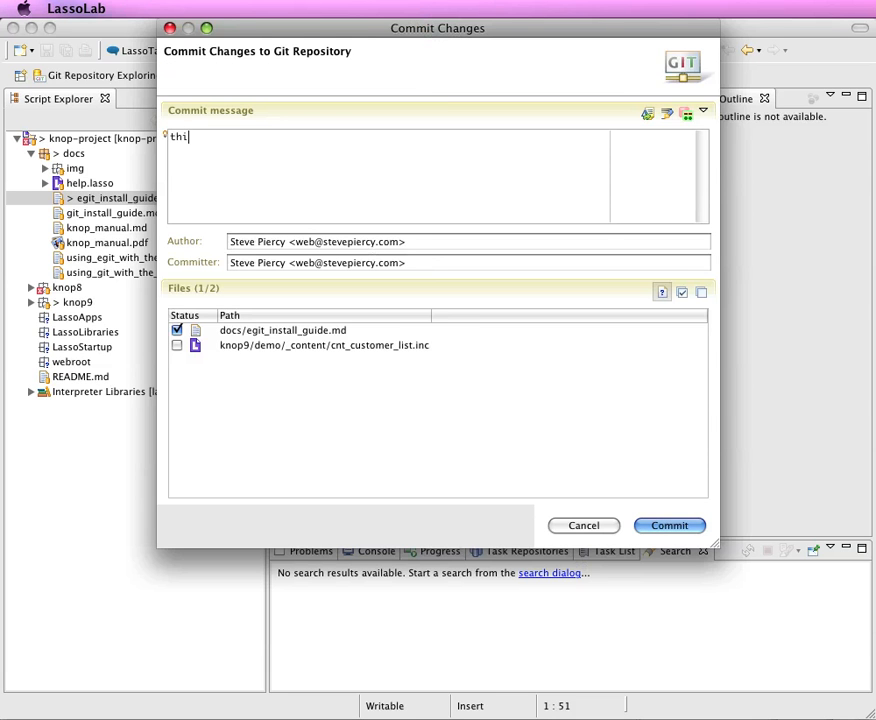
{"action": "key", "text": "BackSpace"}
{"action": "key", "text": "BackSpace"}
{"action": "type", "text": "is a branch that can b"}
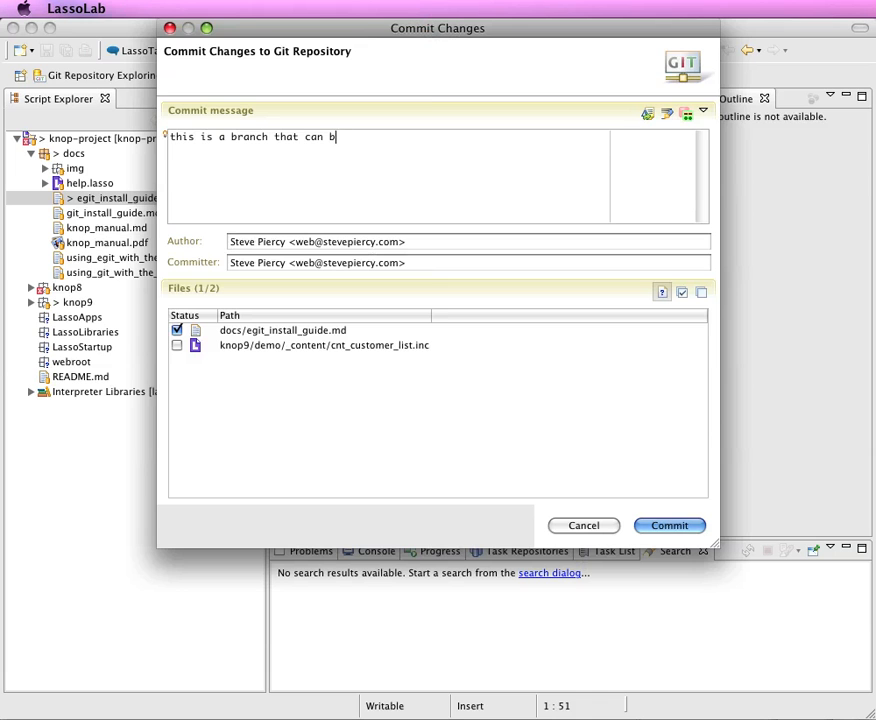
{"action": "type", "text": "e deleted."}
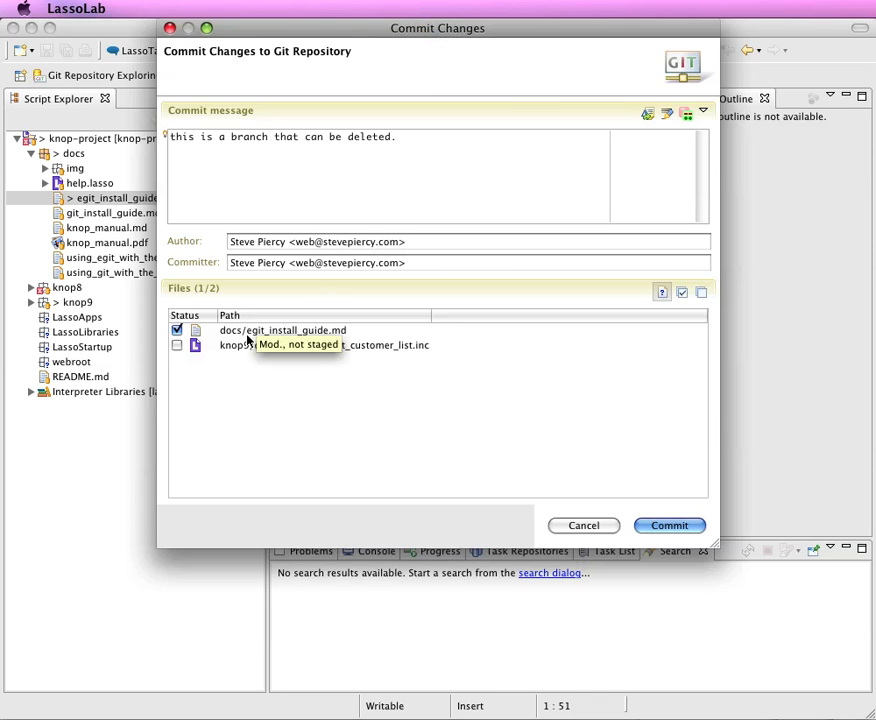
{"action": "left_click", "coordinate": [385, 334]}
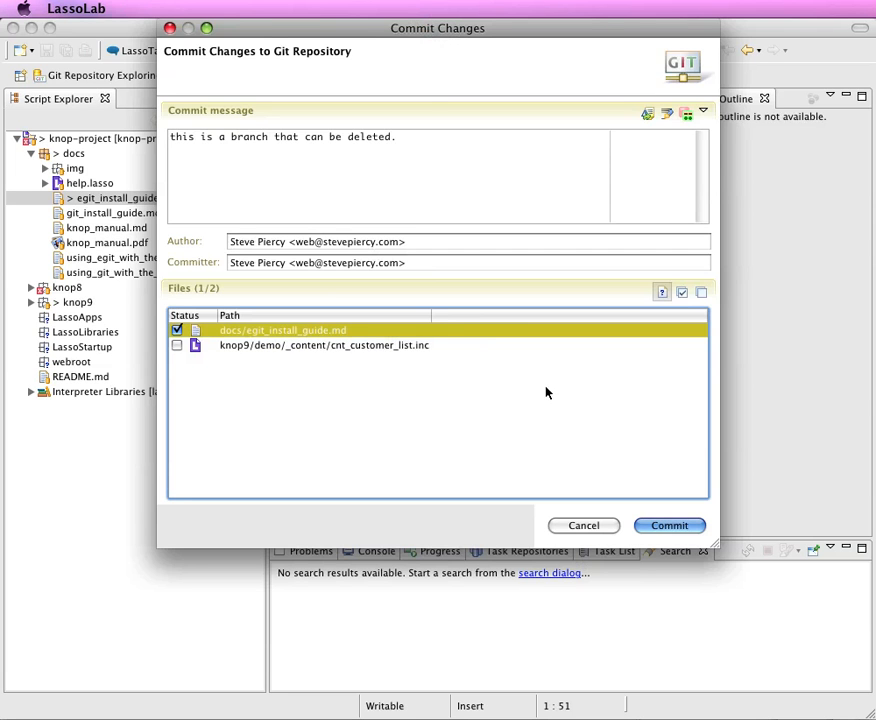
{"action": "left_click", "coordinate": [670, 527]}
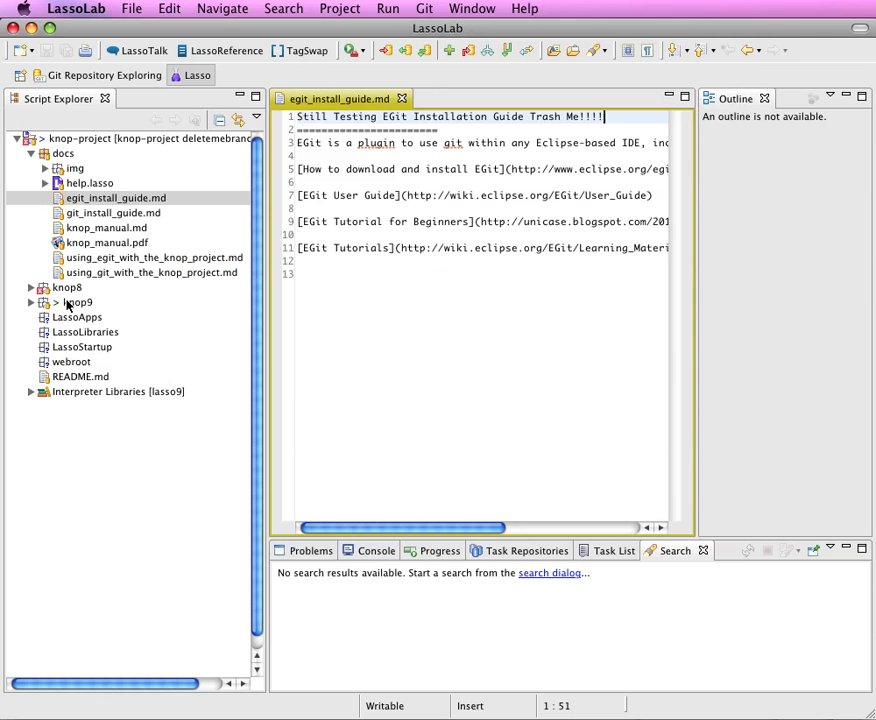
{"action": "left_click", "coordinate": [62, 205]}
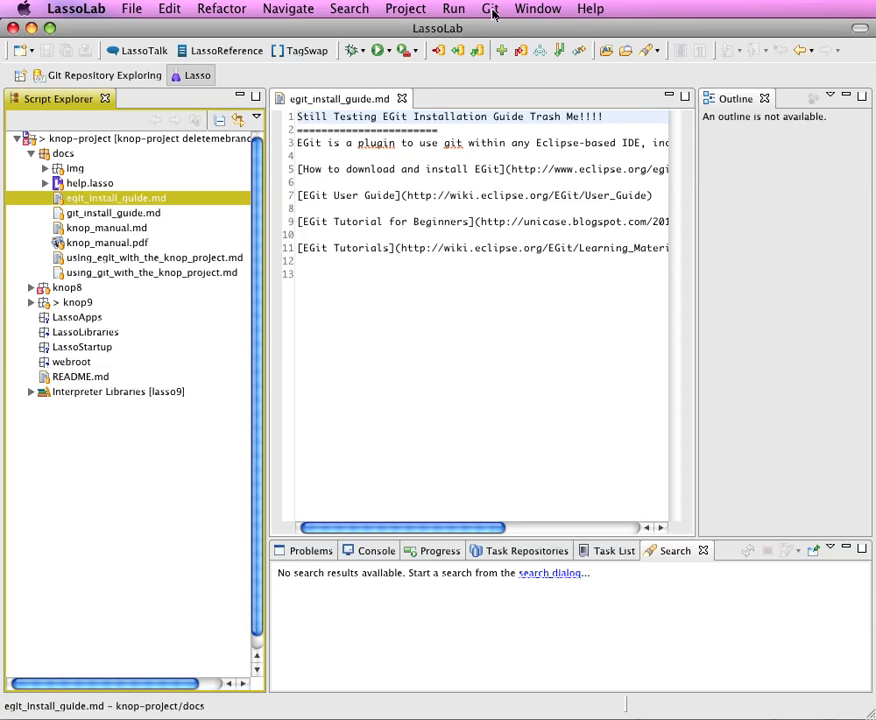
Step: Push deletemebranch to the upstream GitHub repository and dismiss the Push Results
{"action": "left_click", "coordinate": [491, 10]}
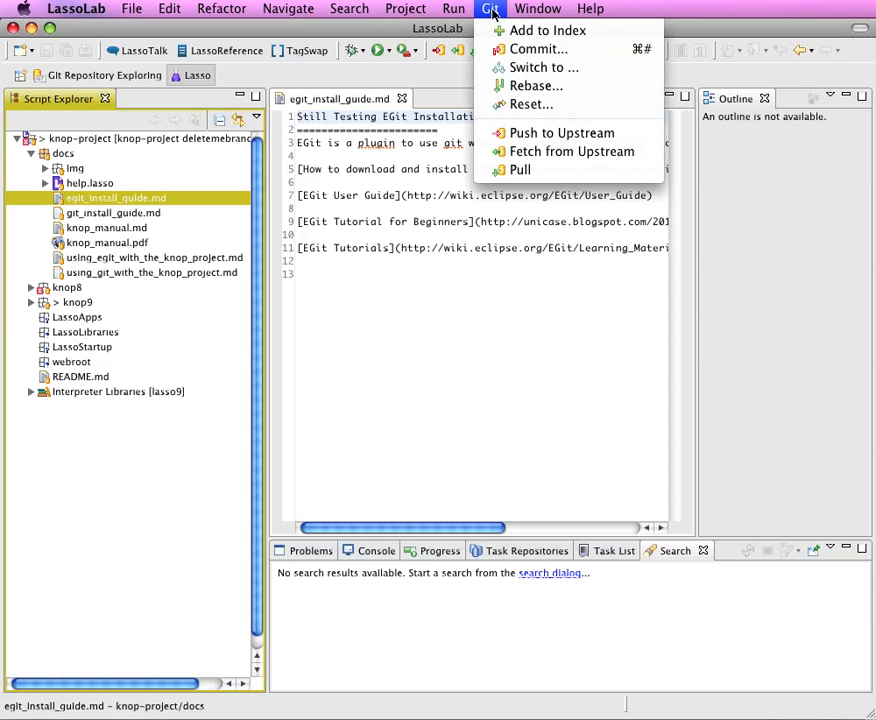
{"action": "left_click", "coordinate": [541, 141]}
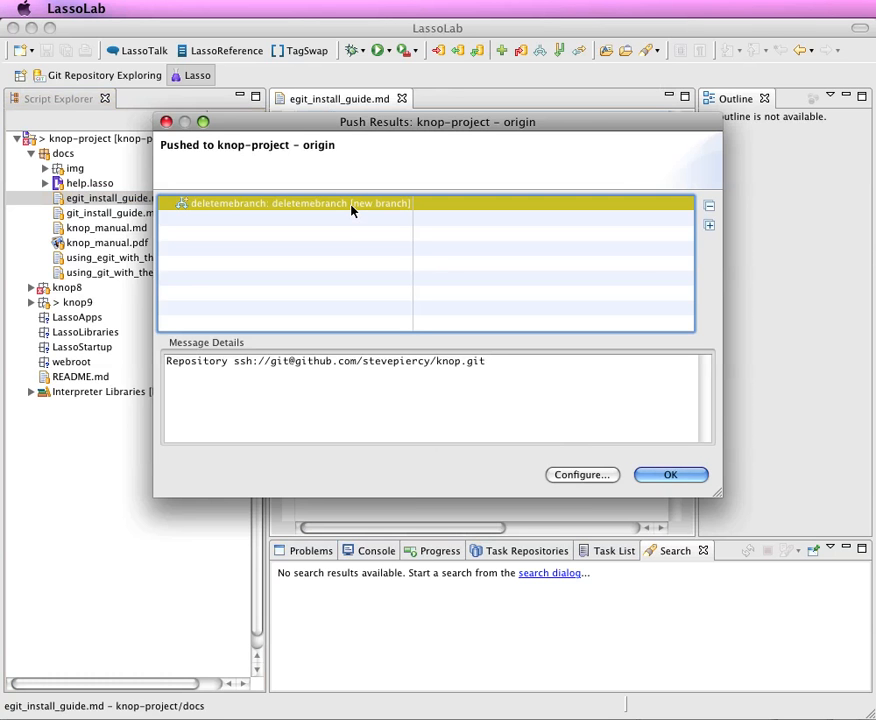
{"action": "left_click", "coordinate": [671, 475]}
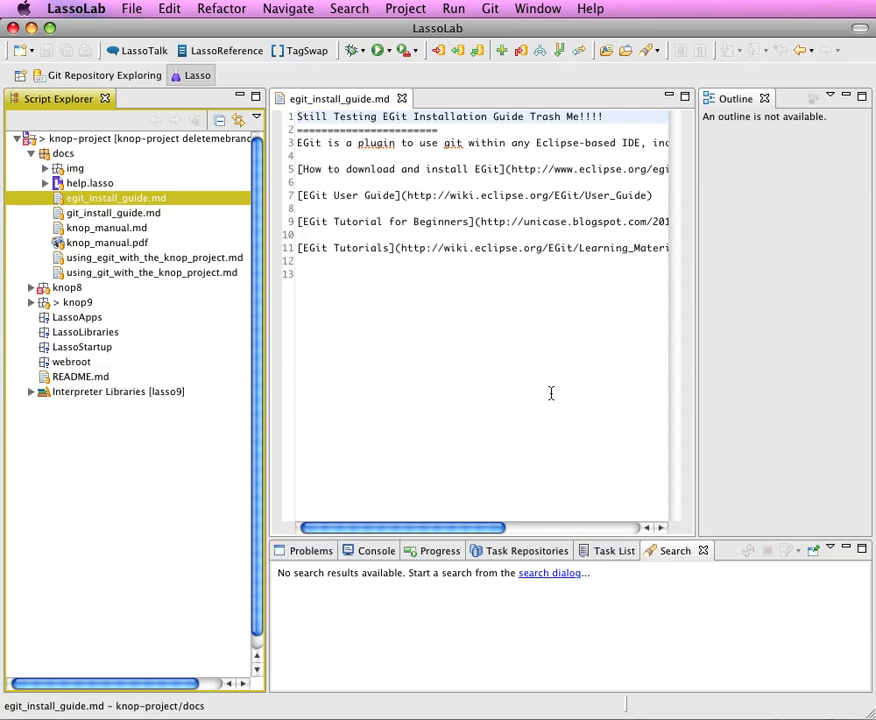
Step: Open the Internal Web Browser view, filtering Show View for 'web', and maximize it
{"action": "key", "text": "alt+super+q"}
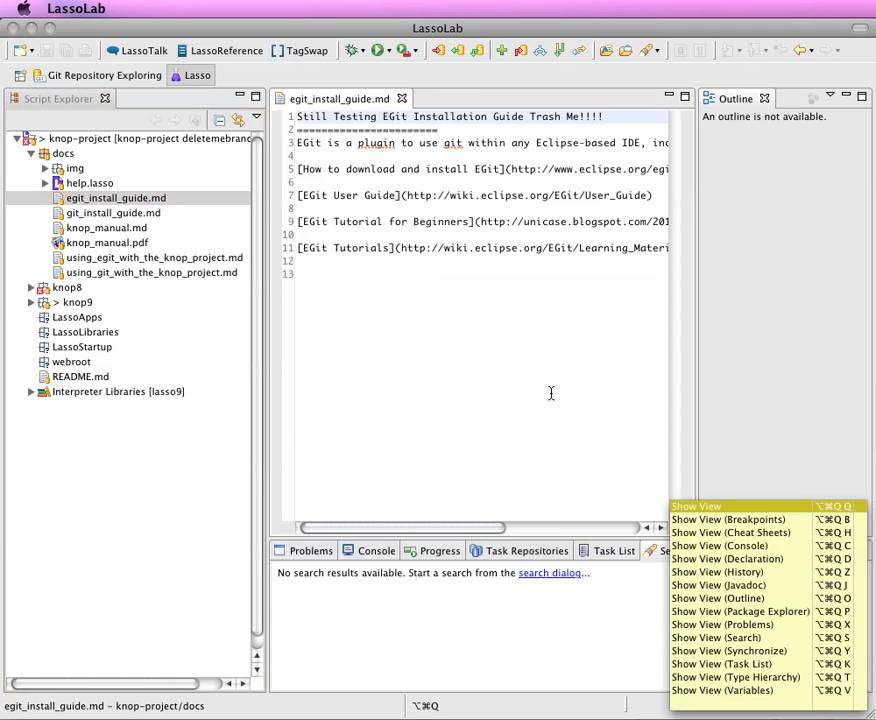
{"action": "type", "text": "q"}
{"action": "type", "text": "web"}
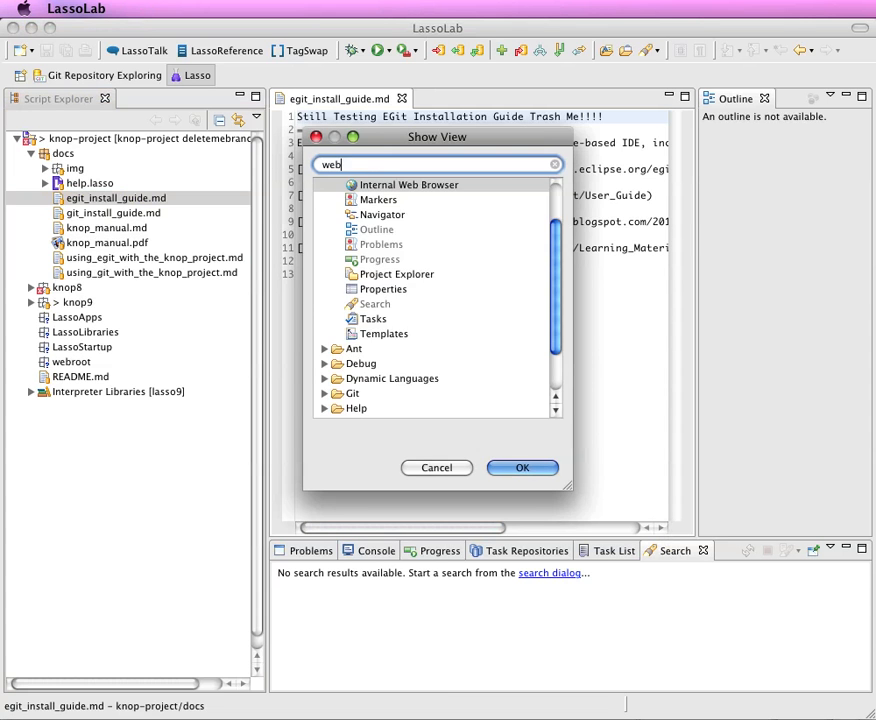
{"action": "key", "text": "Down"}
{"action": "key", "text": "Return"}
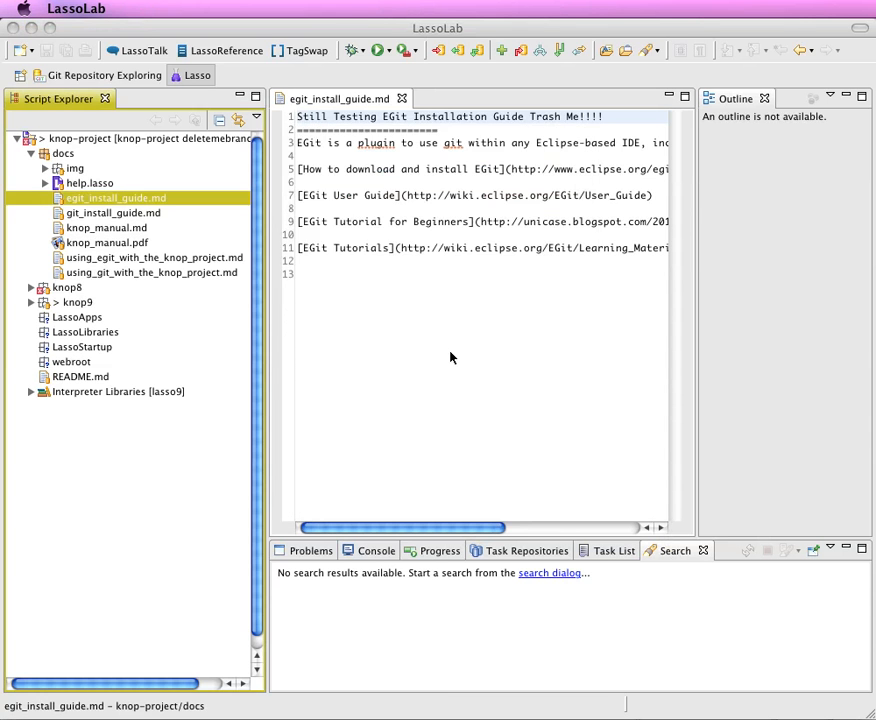
{"action": "left_click", "coordinate": [685, 98]}
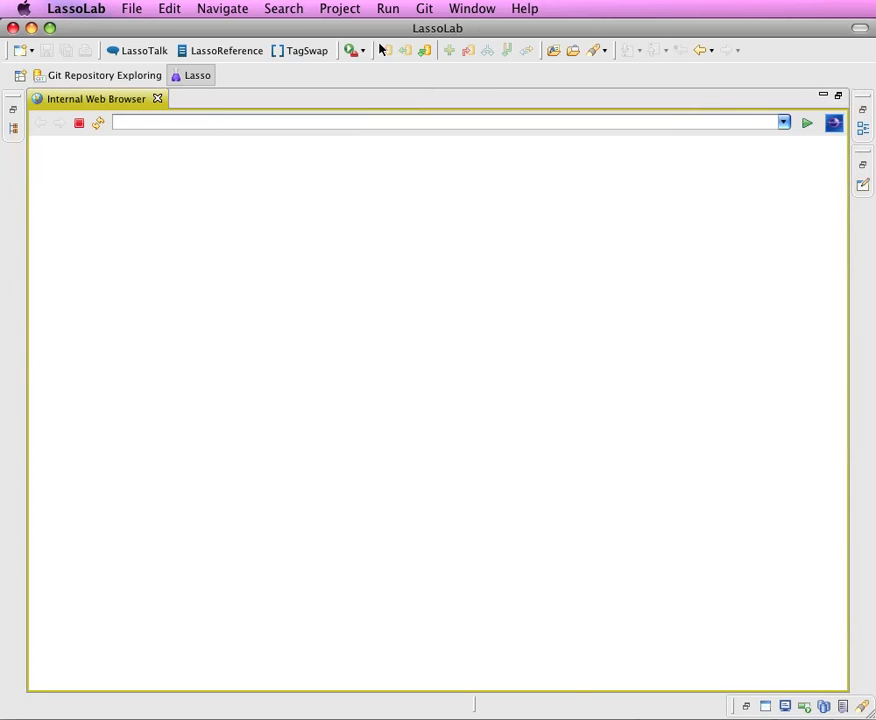
Step: Enter the knop repository's GitHub URL in the browser address bar
{"action": "left_click", "coordinate": [341, 121]}
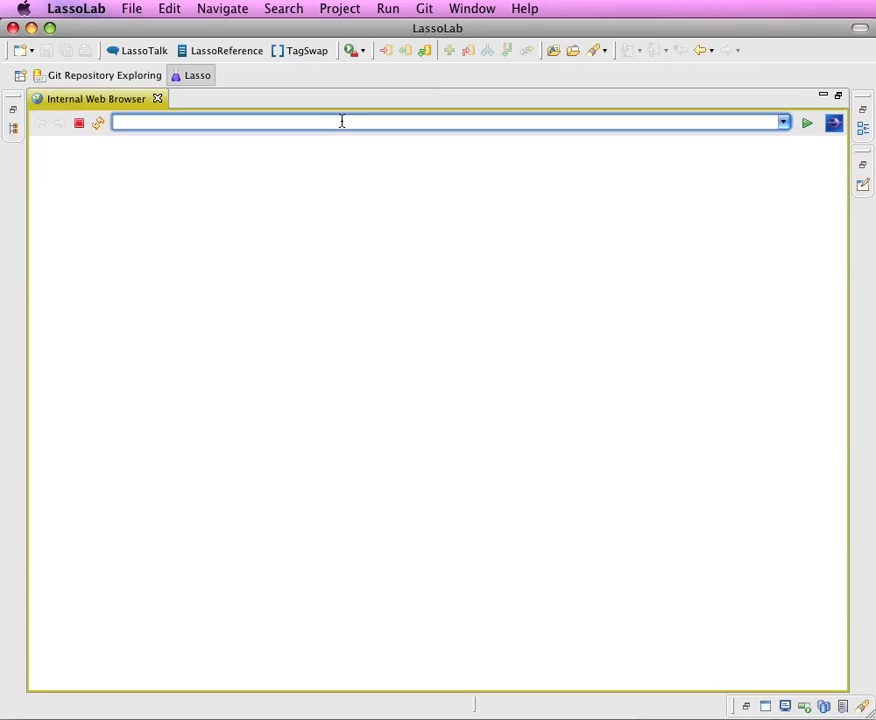
{"action": "type", "text": "https://github.com/"}
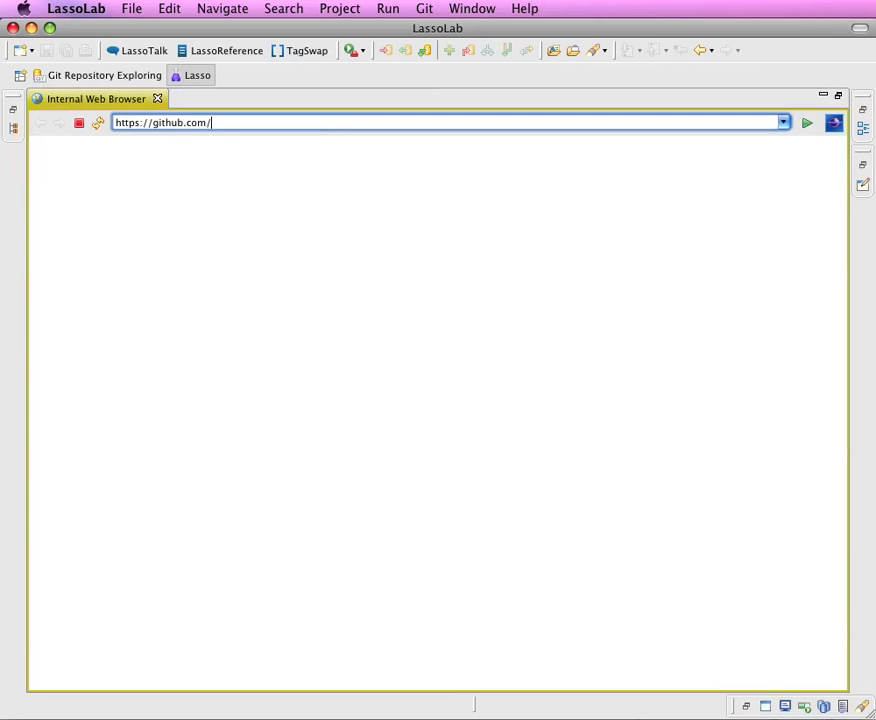
{"action": "type", "text": "stevepiercy/knop"}
Step: Load the knop repository page and open its docs folder, noting the guide's 3-days-ago age
{"action": "key", "text": "Return"}
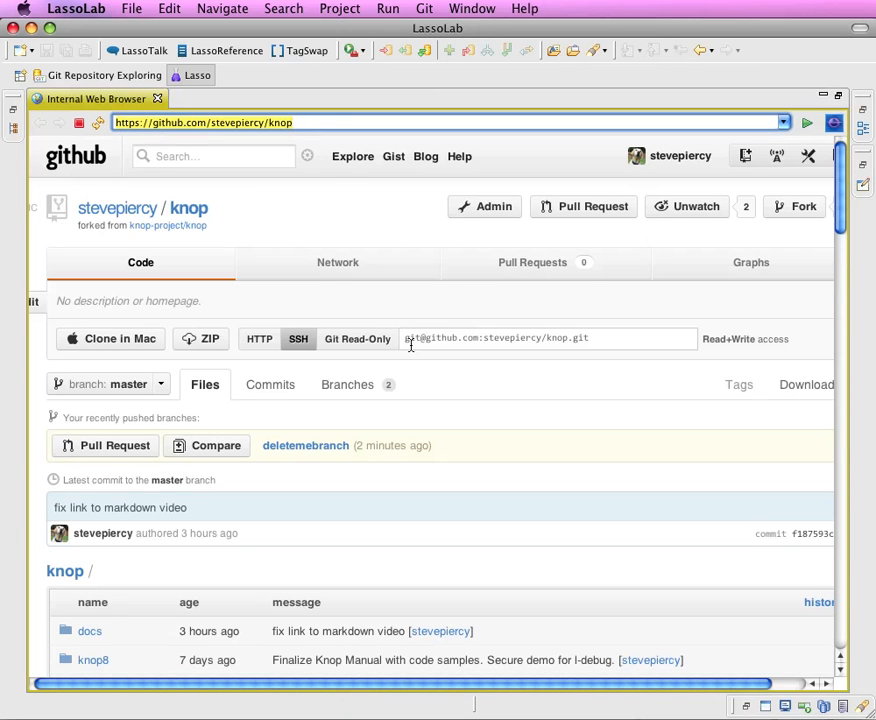
{"action": "scroll", "coordinate": [410, 345], "scroll_direction": "down", "scroll_amount": 8}
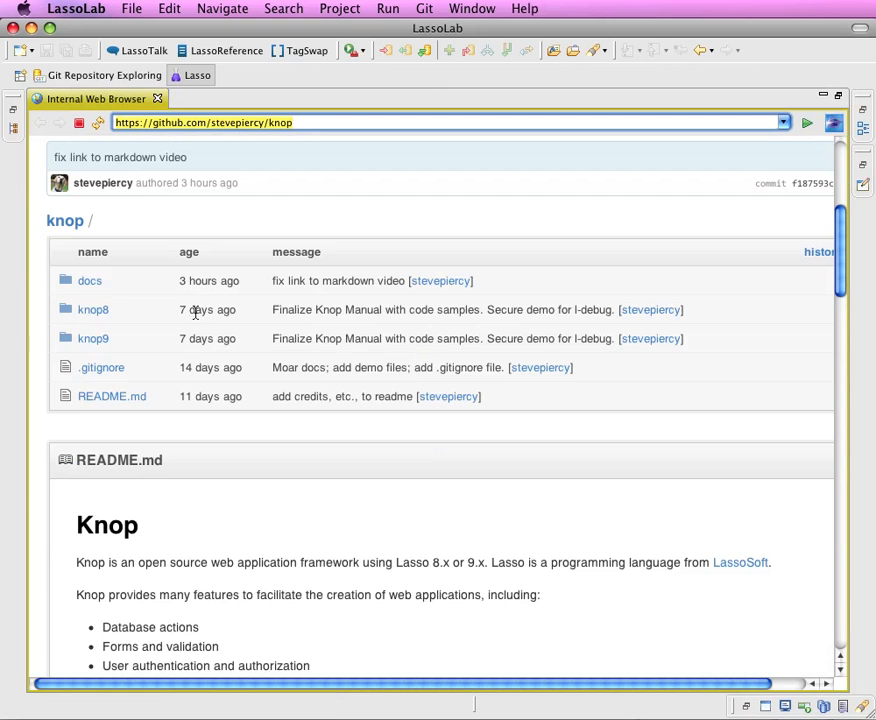
{"action": "left_click", "coordinate": [80, 283]}
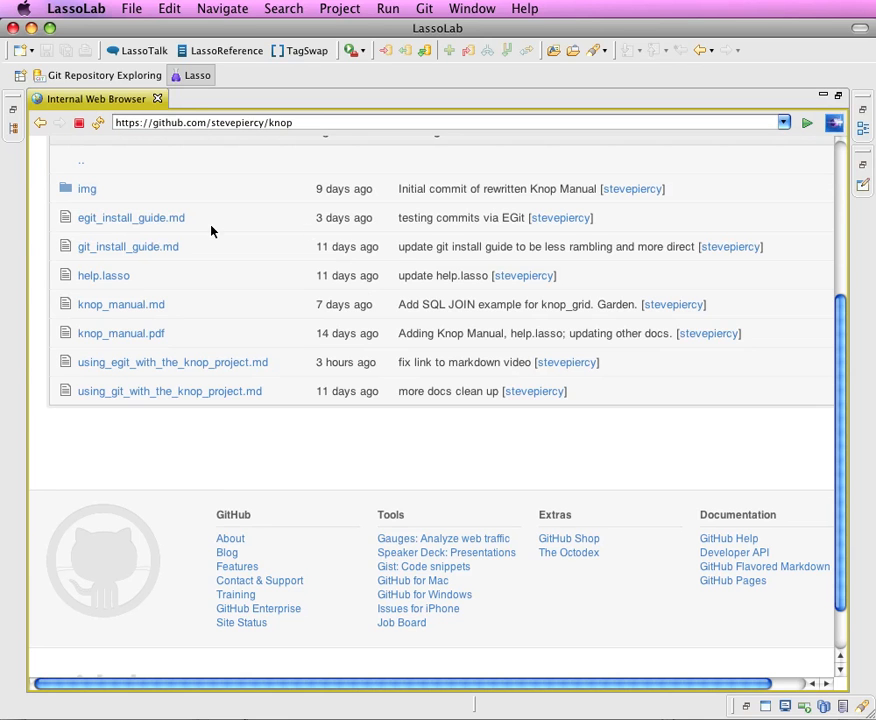
{"action": "double_click", "coordinate": [318, 218]}
{"action": "scroll", "coordinate": [350, 230], "scroll_direction": "up", "scroll_amount": 4}
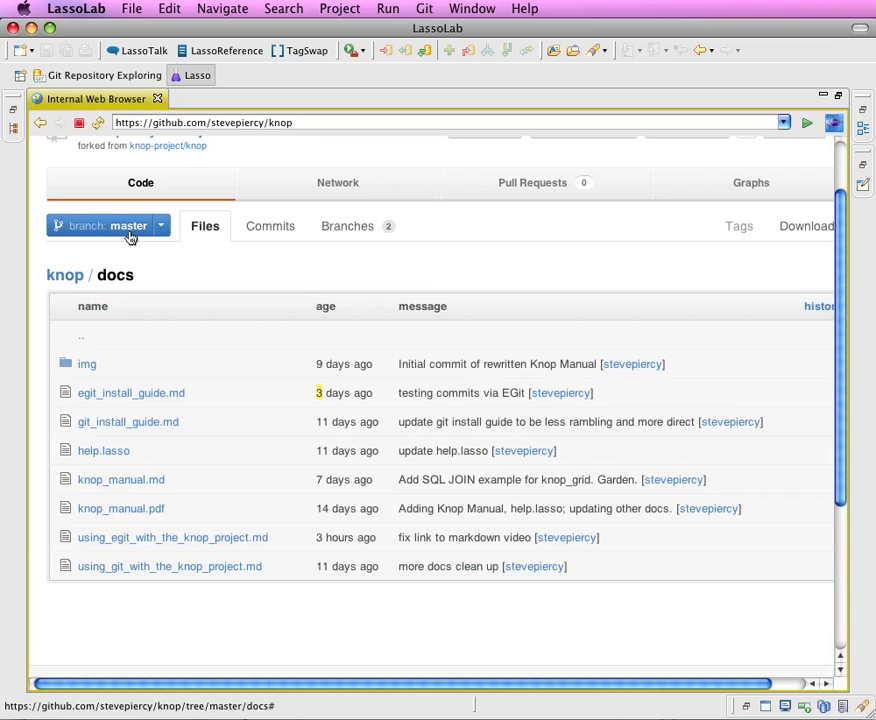
Step: Switch the repository view to deletemebranch and open its docs folder
{"action": "left_click", "coordinate": [161, 230]}
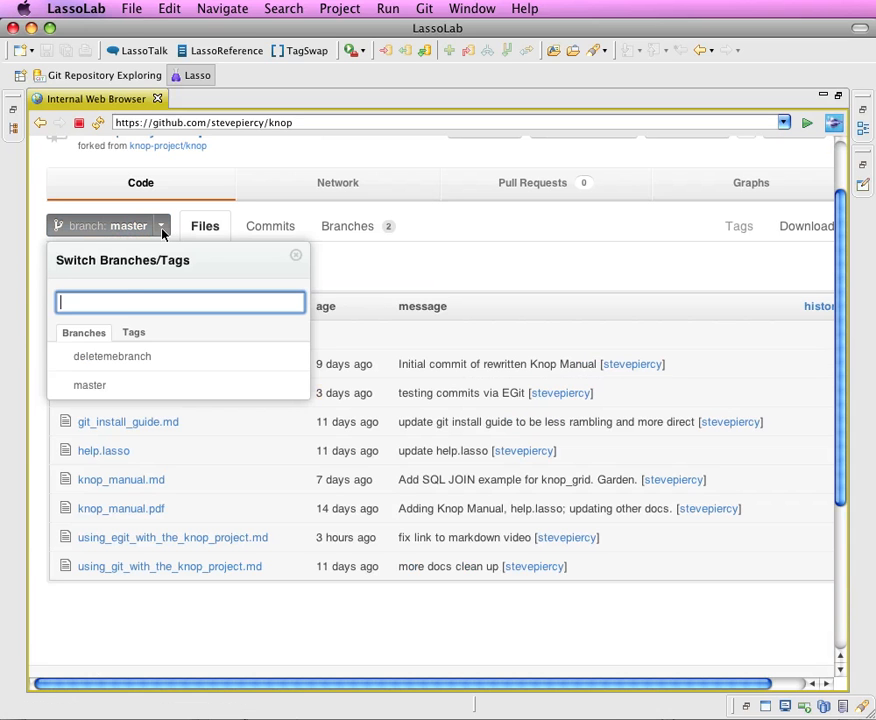
{"action": "left_click", "coordinate": [172, 360]}
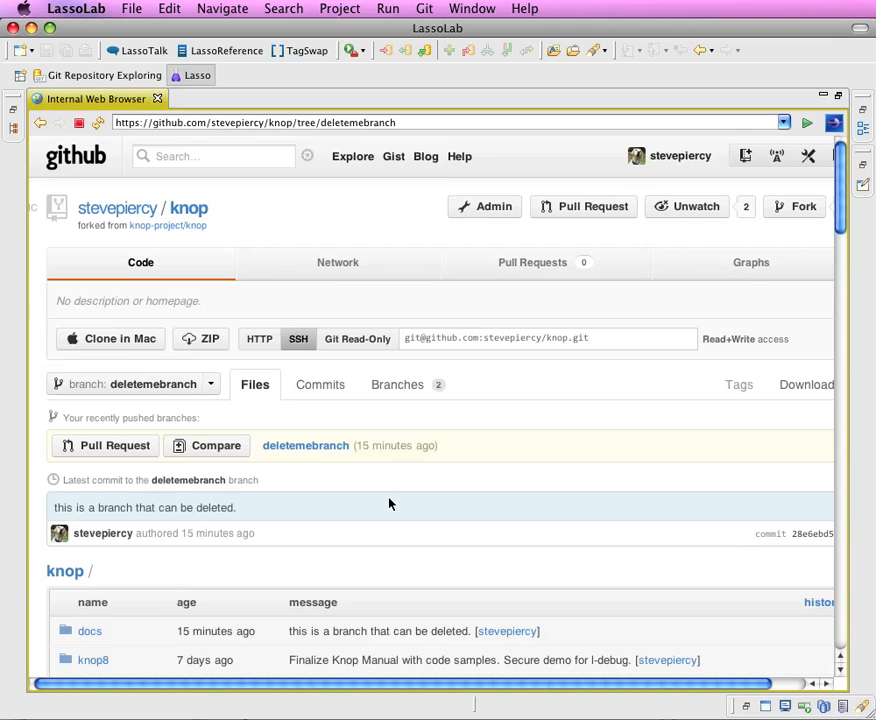
{"action": "scroll", "coordinate": [390, 504], "scroll_direction": "down", "scroll_amount": 5}
{"action": "left_click", "coordinate": [90, 460]}
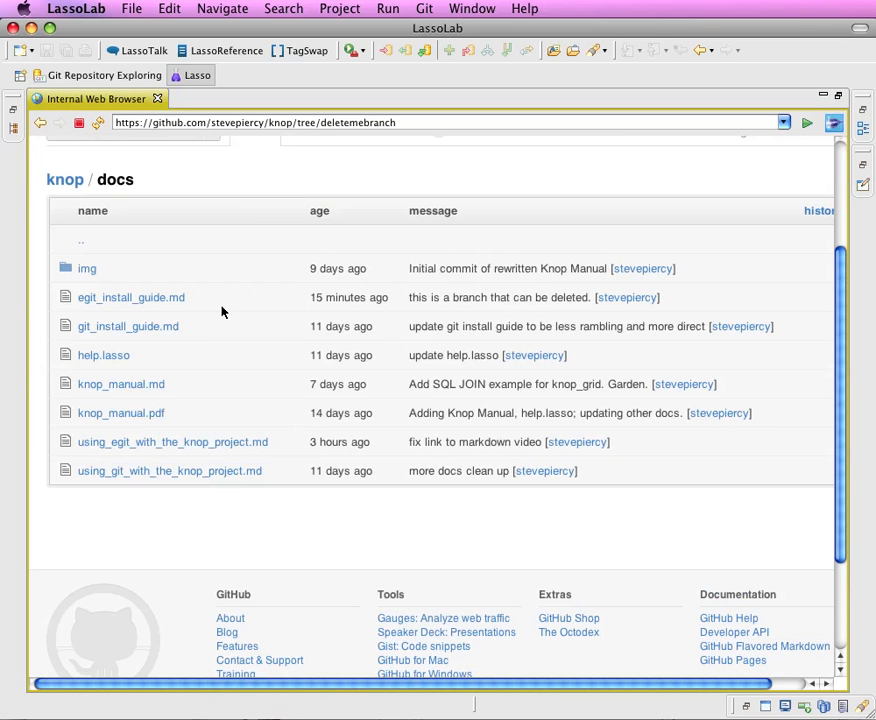
Step: Open egit_install_guide.md and highlight its heading 'Still Testing EGit Installation Guide Trash Me!!!!'
{"action": "left_click", "coordinate": [149, 302]}
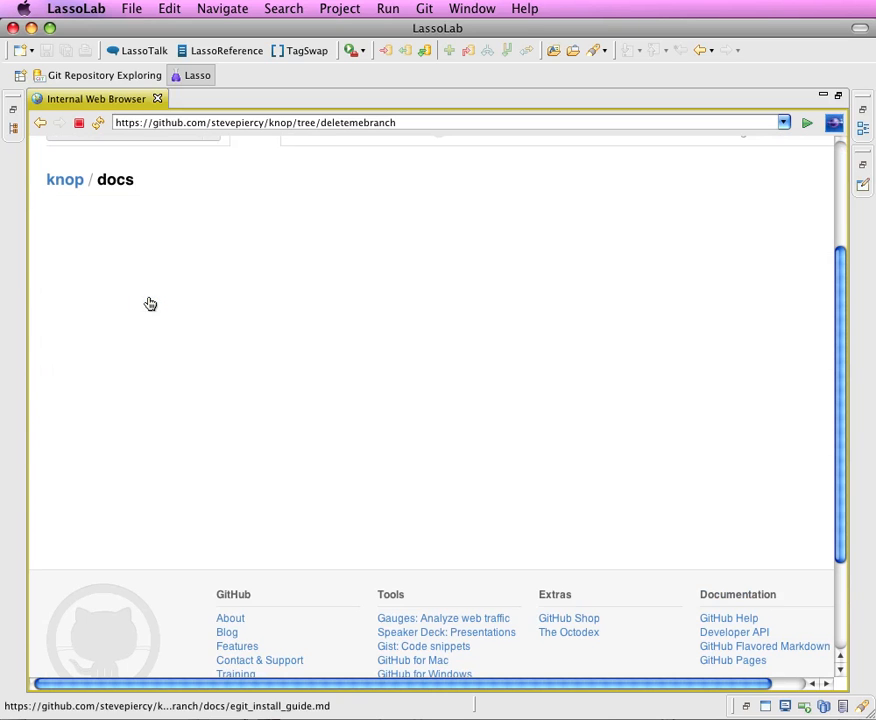
{"action": "triple_click", "coordinate": [156, 373]}
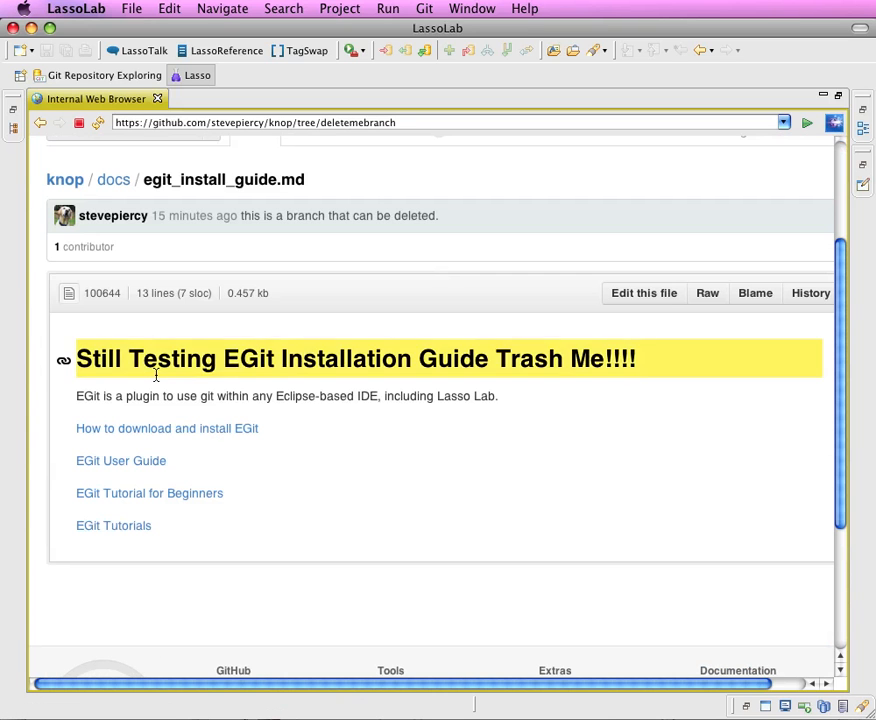
{"action": "left_click", "coordinate": [705, 503]}
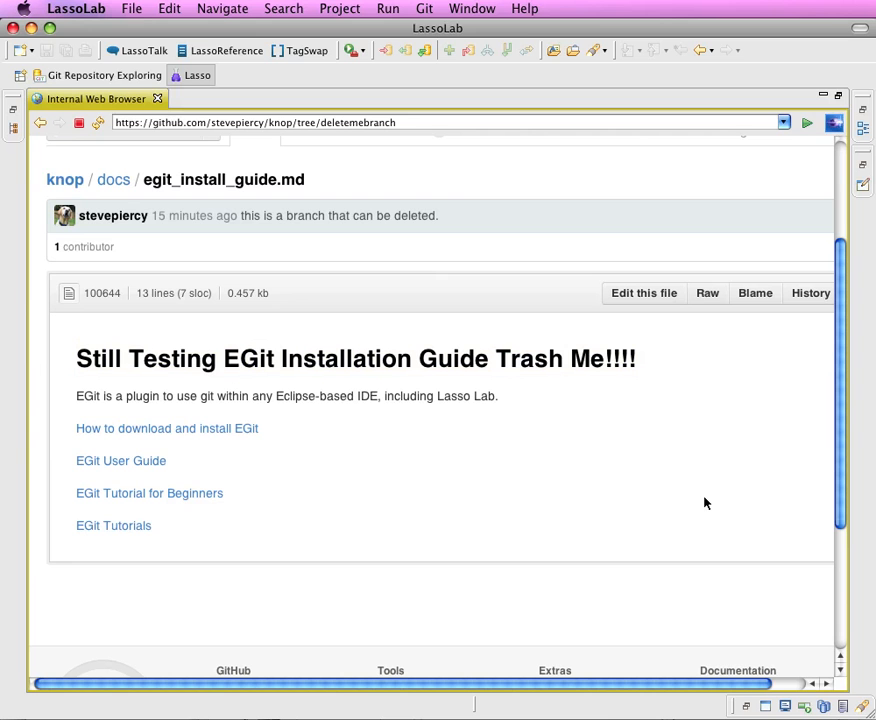
{"action": "scroll", "coordinate": [705, 503], "scroll_direction": "up", "scroll_amount": 4}
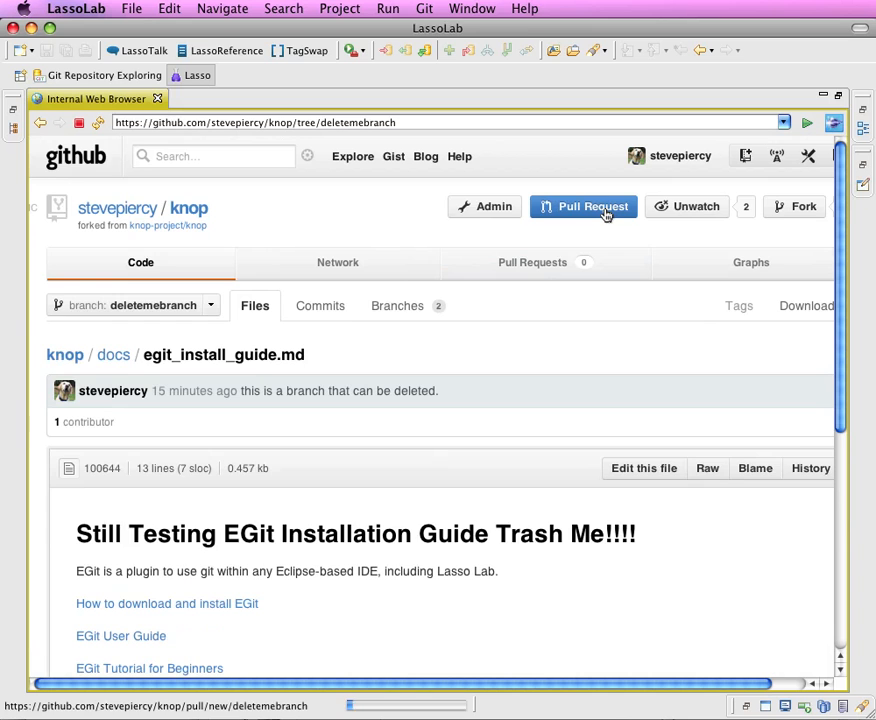
Step: Check the pull request title and send the request to merge deletemebranch into master
{"action": "left_click", "coordinate": [272, 384]}
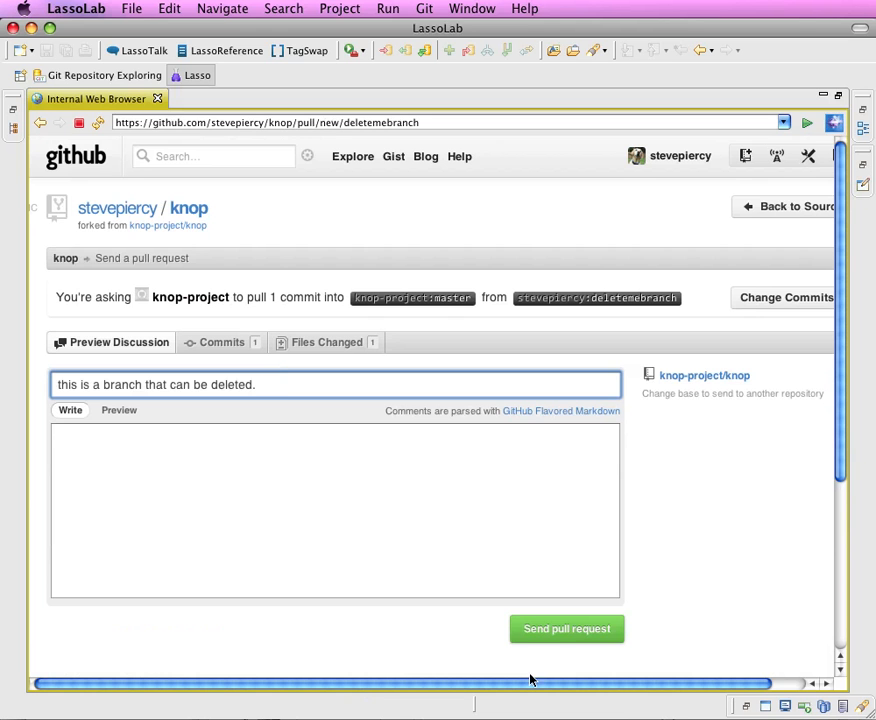
{"action": "scroll", "coordinate": [528, 645], "scroll_direction": "down", "scroll_amount": 5}
{"action": "scroll", "coordinate": [528, 645], "scroll_direction": "up", "scroll_amount": 5}
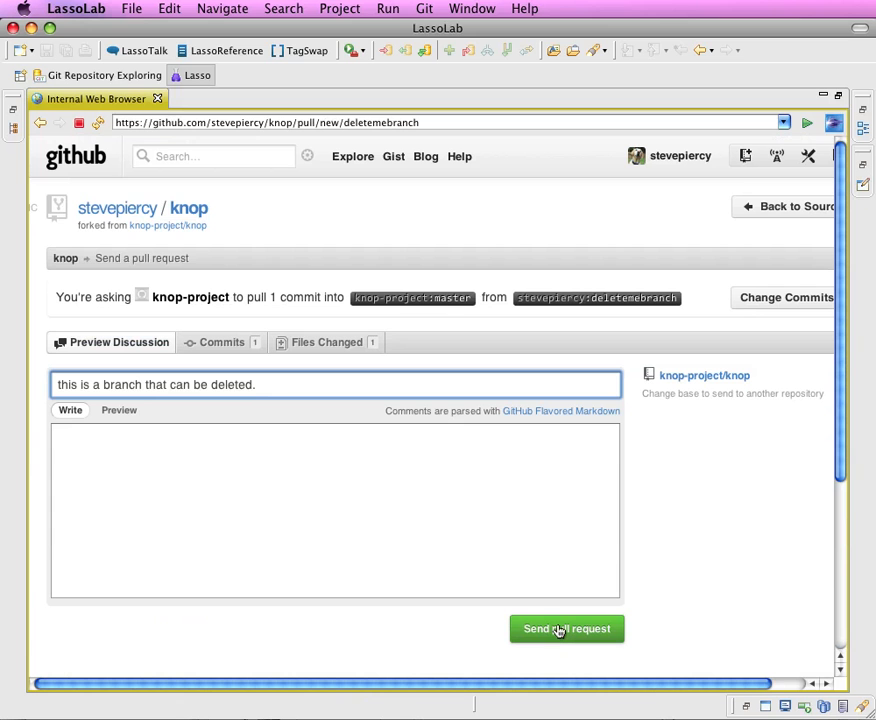
{"action": "left_click", "coordinate": [560, 628]}
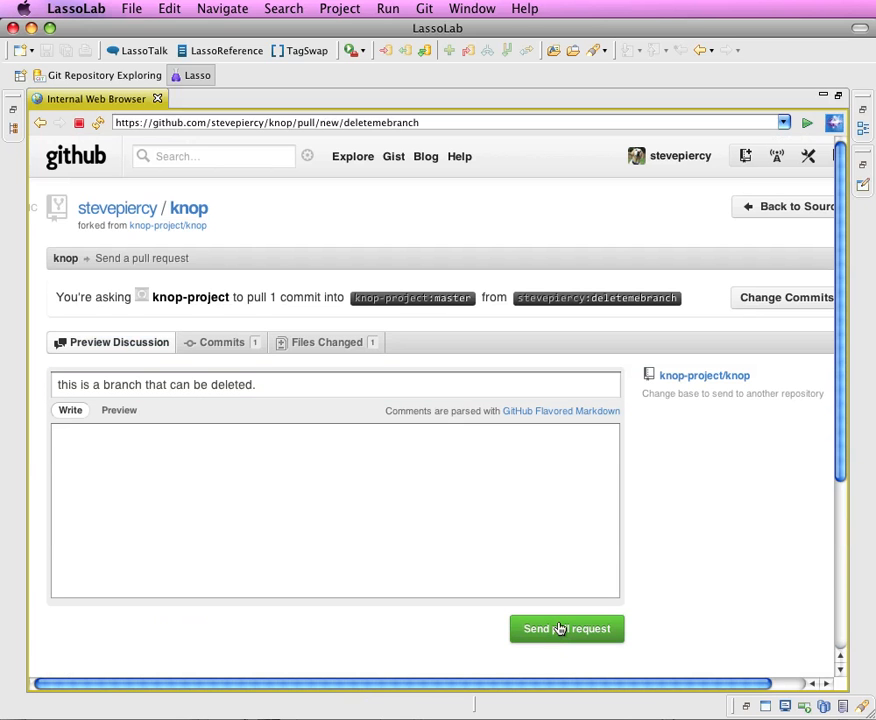
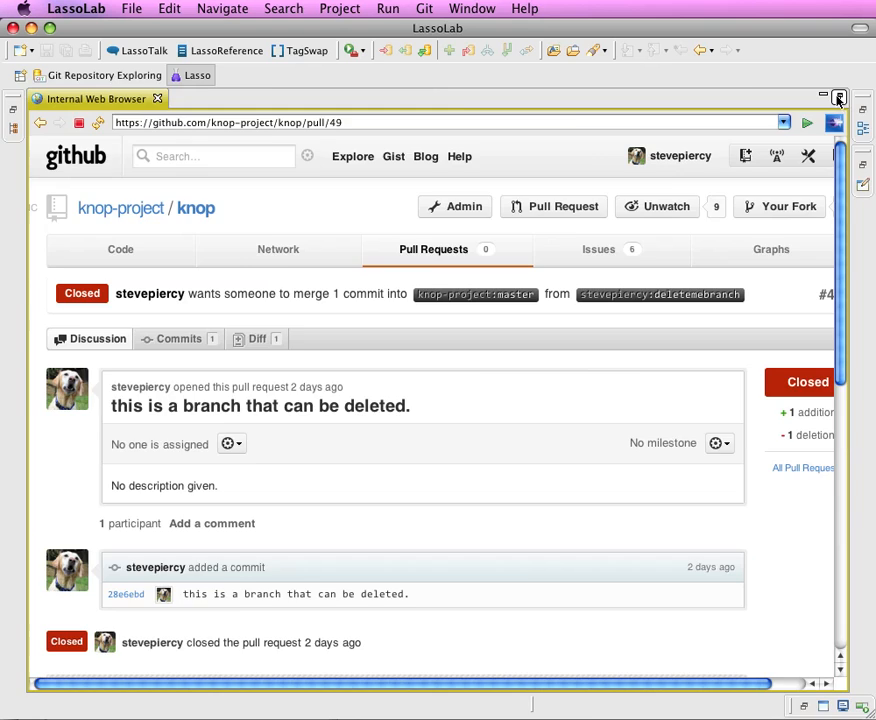
Step: Restore the maximized web browser to the normal layout, then filter views for 'task r' to pick Task Repositories
{"action": "left_click", "coordinate": [838, 97]}
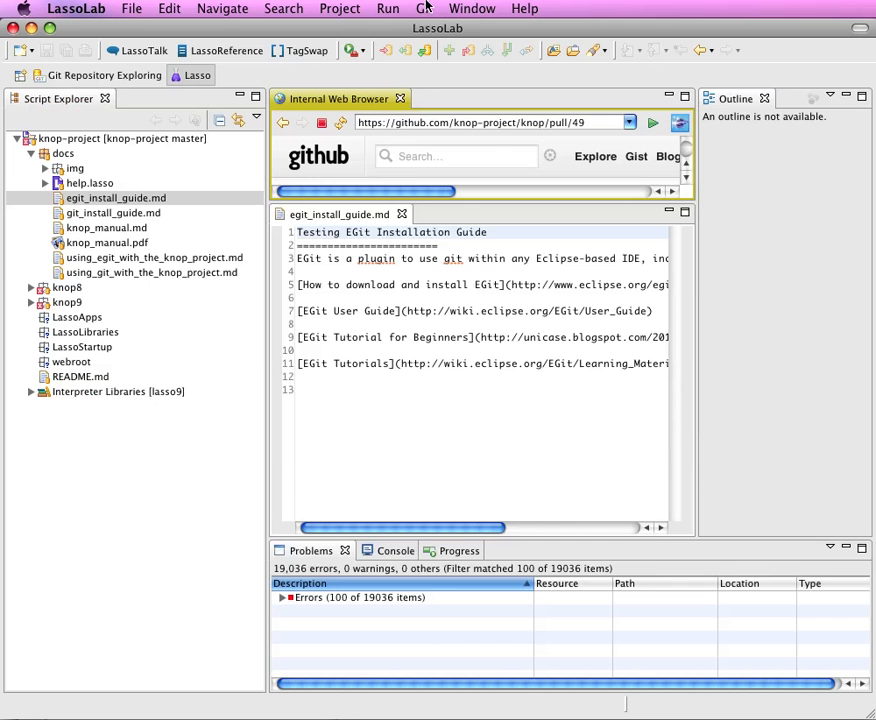
{"action": "left_click", "coordinate": [476, 3]}
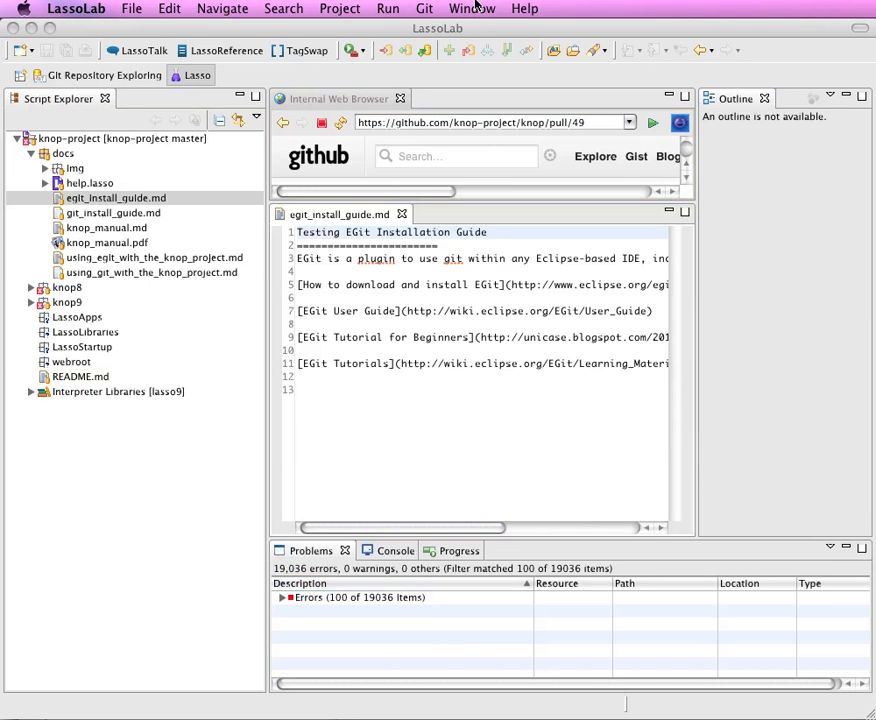
{"action": "left_click", "coordinate": [472, 8]}
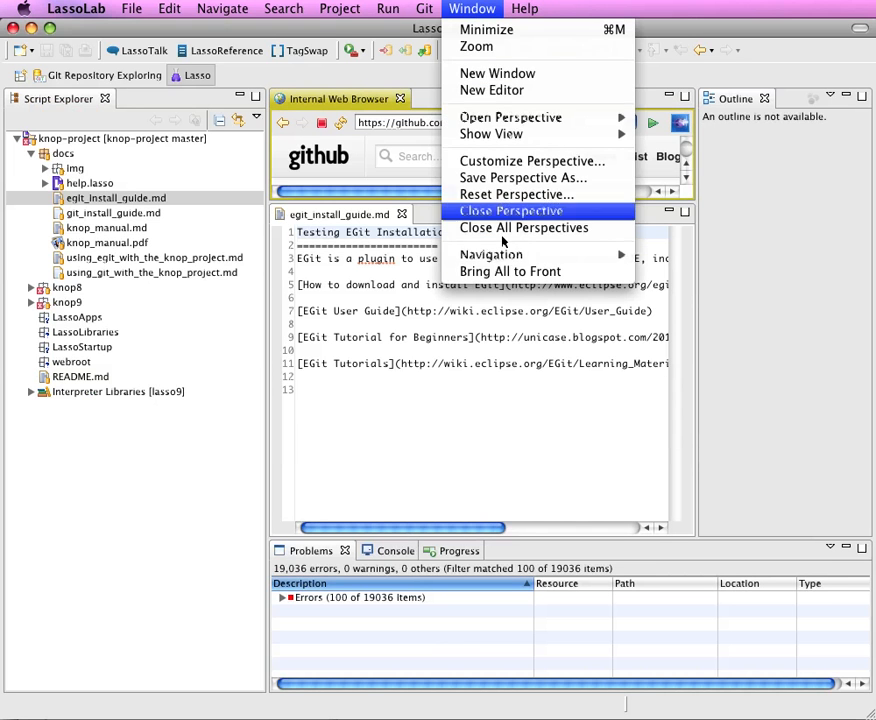
{"action": "mouse_move", "coordinate": [478, 135]}
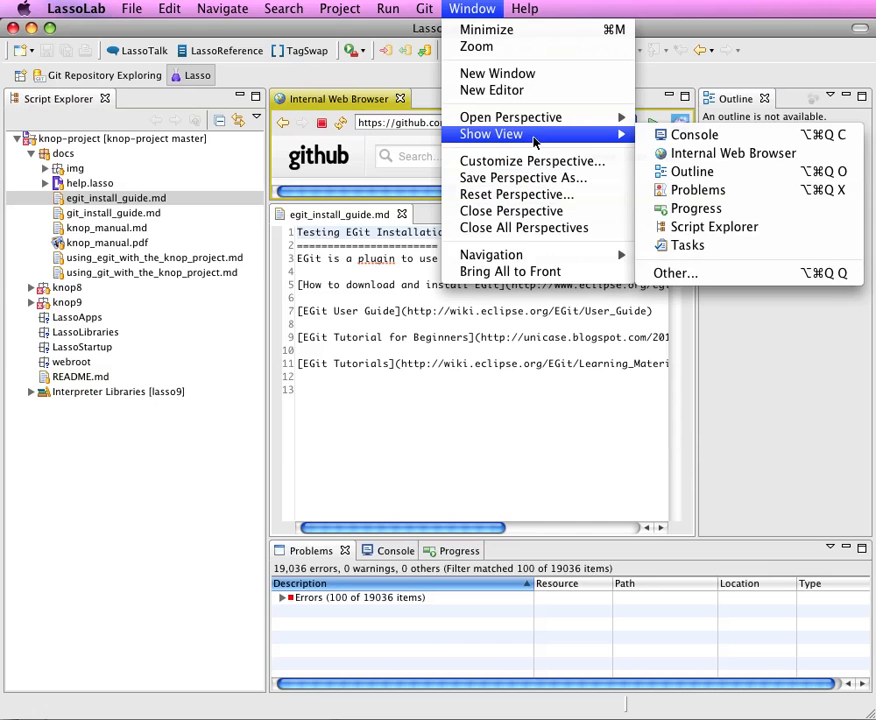
{"action": "left_click", "coordinate": [700, 274]}
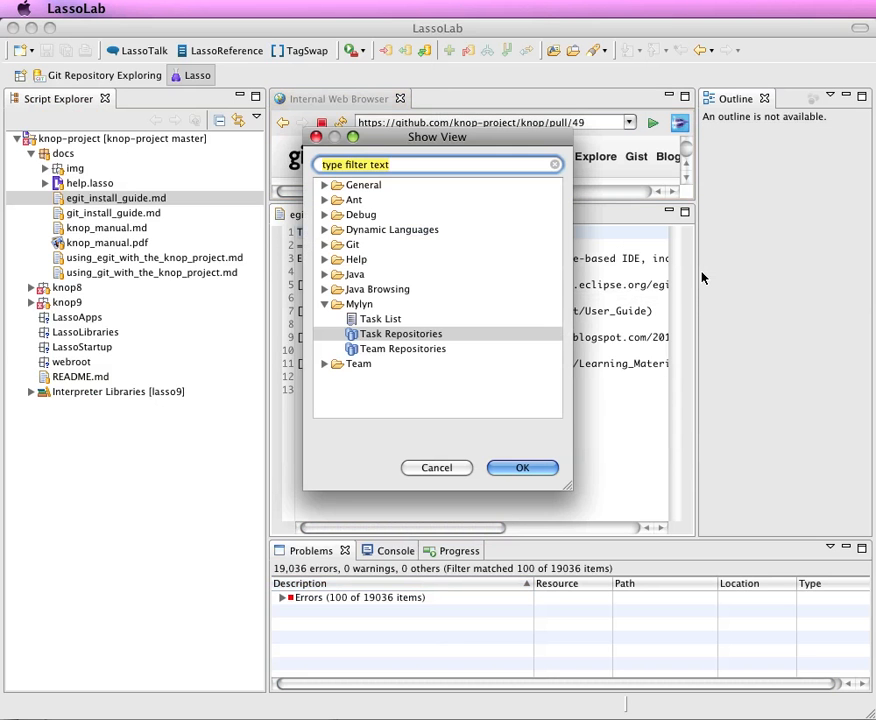
{"action": "type", "text": "task r"}
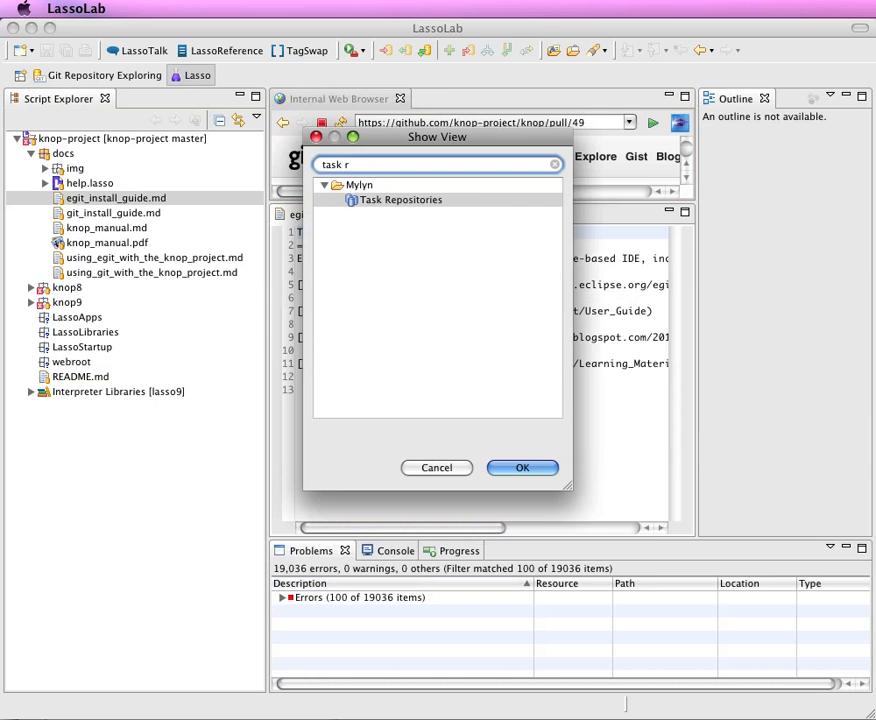
{"action": "left_click", "coordinate": [495, 200]}
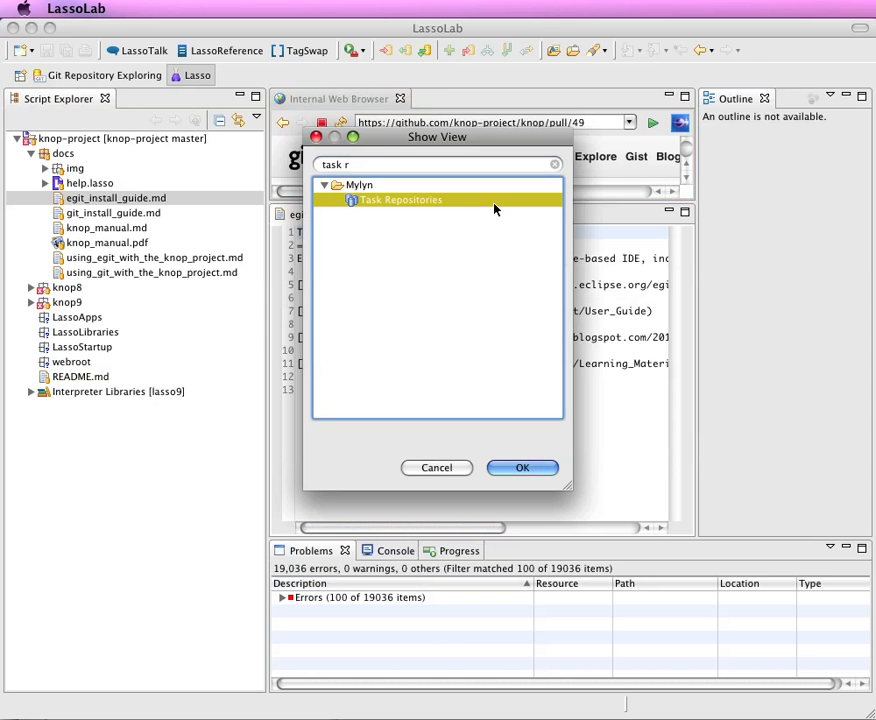
{"action": "key", "text": "Return"}
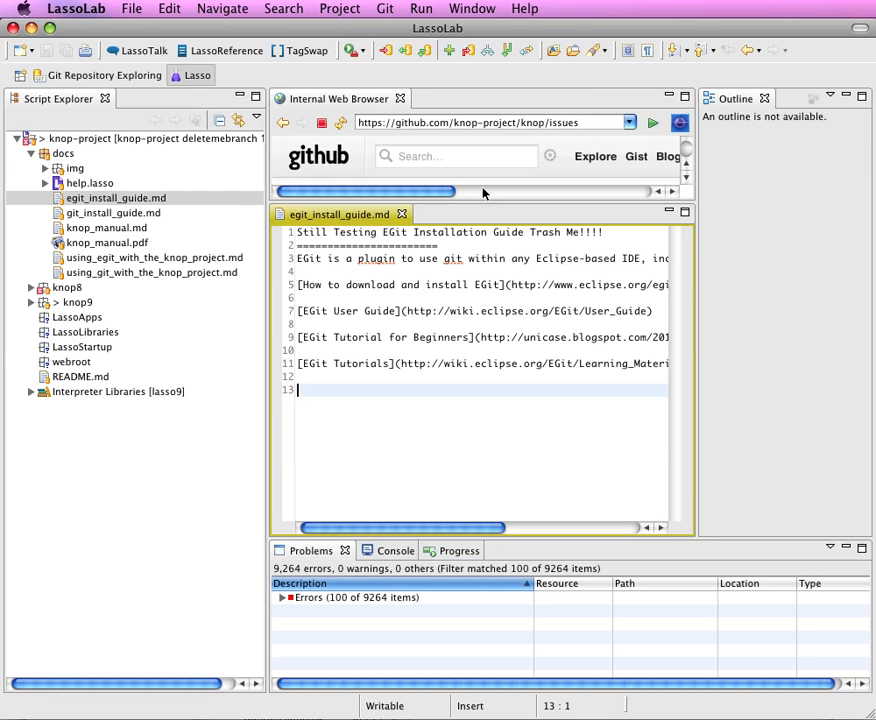
Step: Open the Task Repositories view from Show View > Other, filtered by 'task r'
{"action": "left_click", "coordinate": [474, 8]}
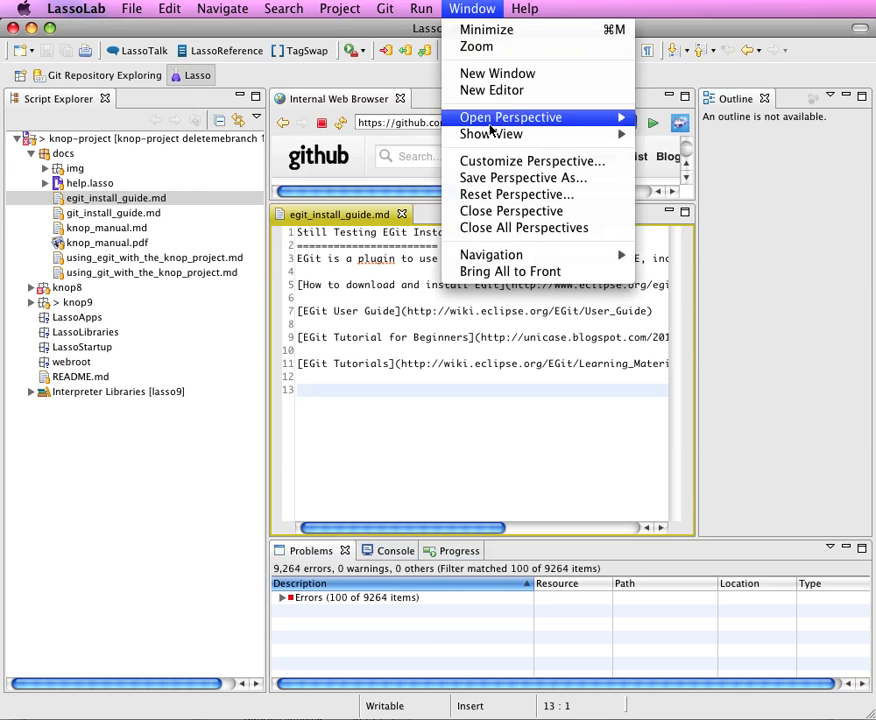
{"action": "mouse_move", "coordinate": [560, 134]}
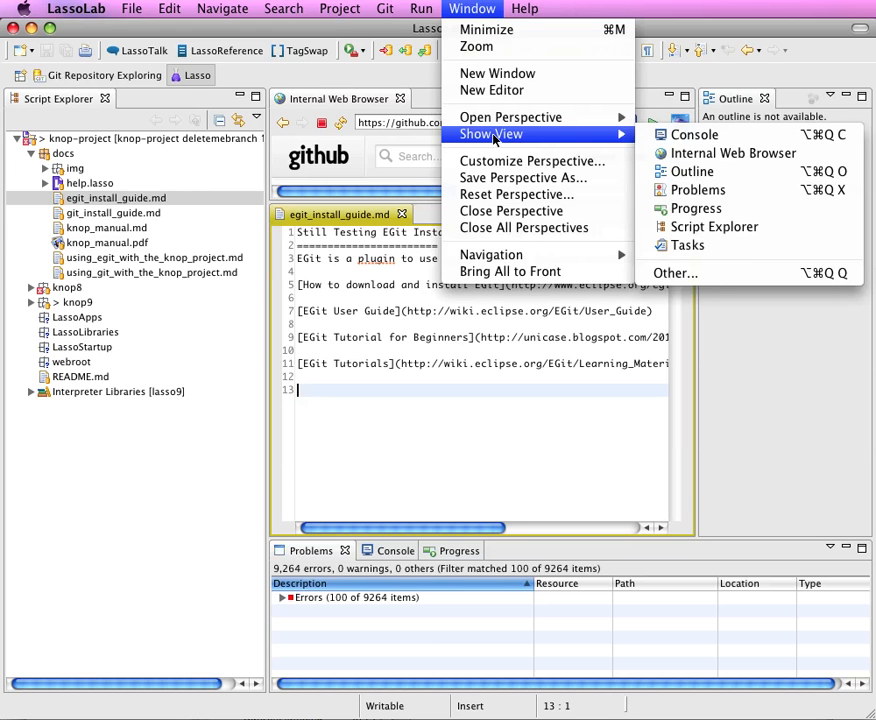
{"action": "left_click", "coordinate": [723, 287]}
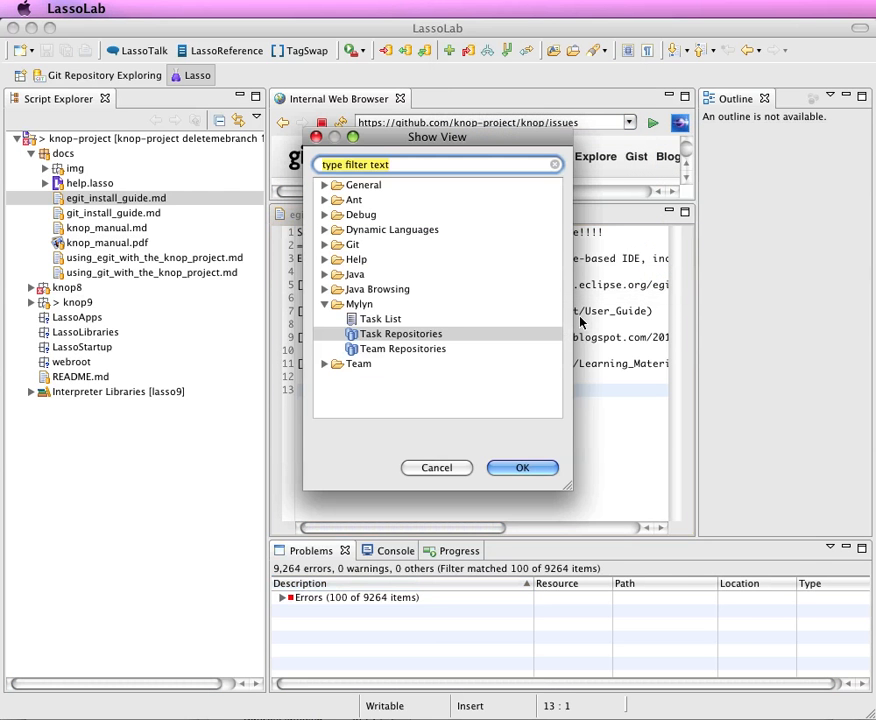
{"action": "type", "text": "task r"}
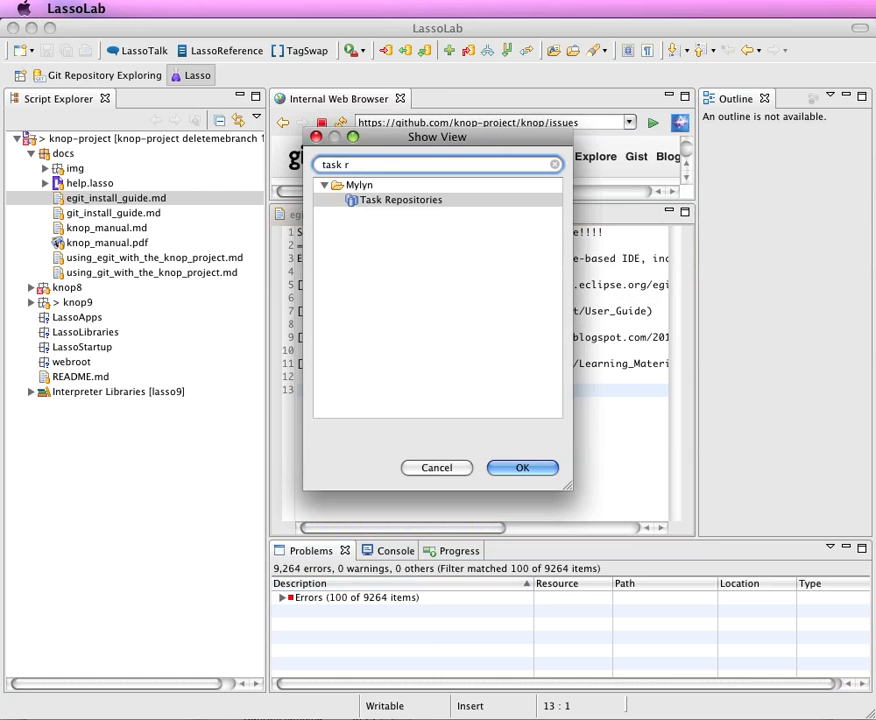
{"action": "left_click", "coordinate": [390, 203]}
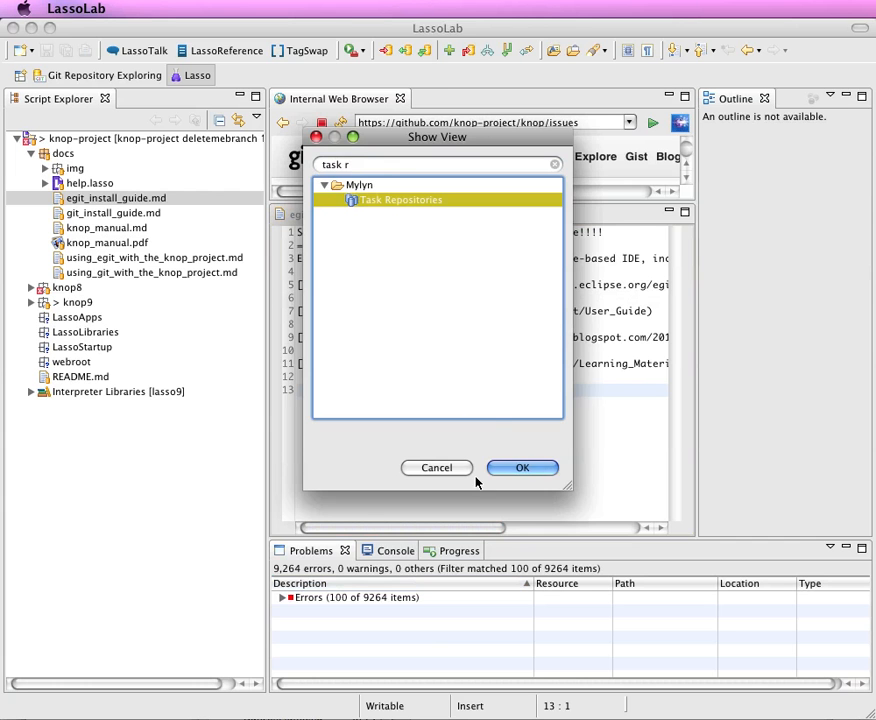
{"action": "left_click", "coordinate": [516, 468]}
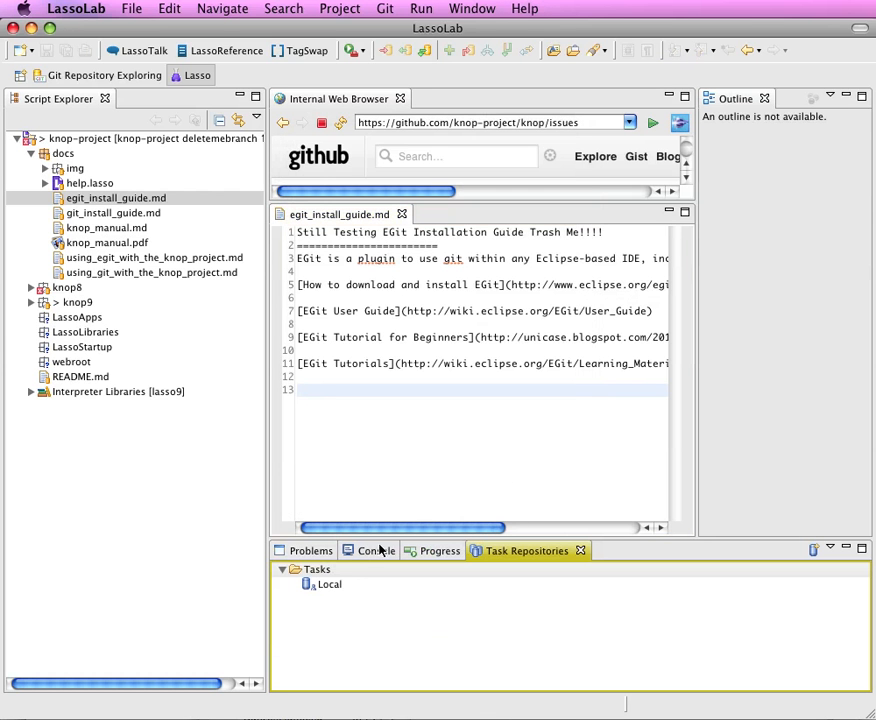
Step: Start adding a GitHub Issues task repository with server URL ending in knop-project/knop
{"action": "right_click", "coordinate": [409, 631]}
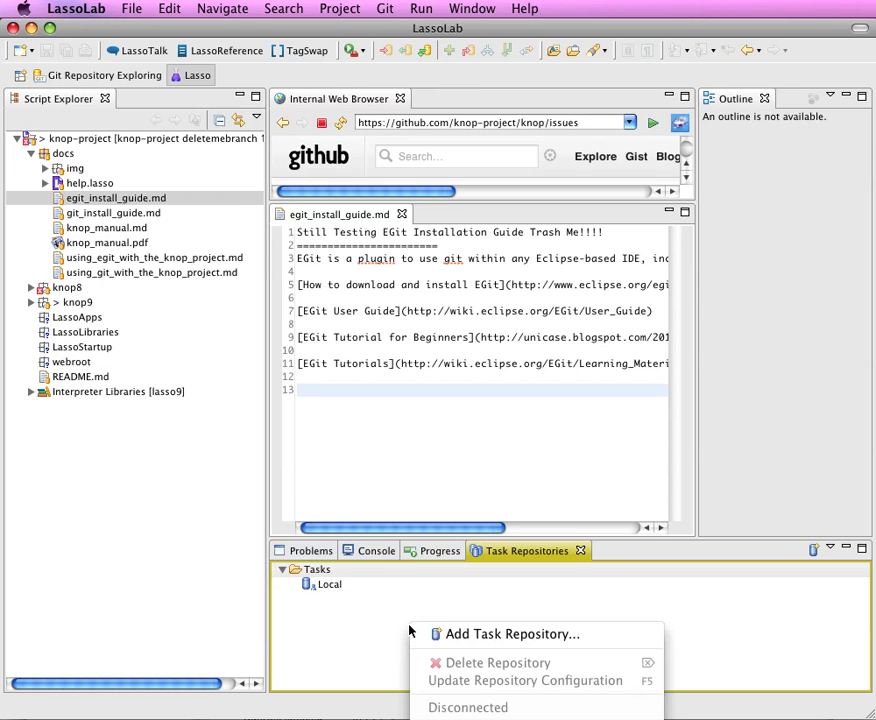
{"action": "left_click", "coordinate": [492, 638]}
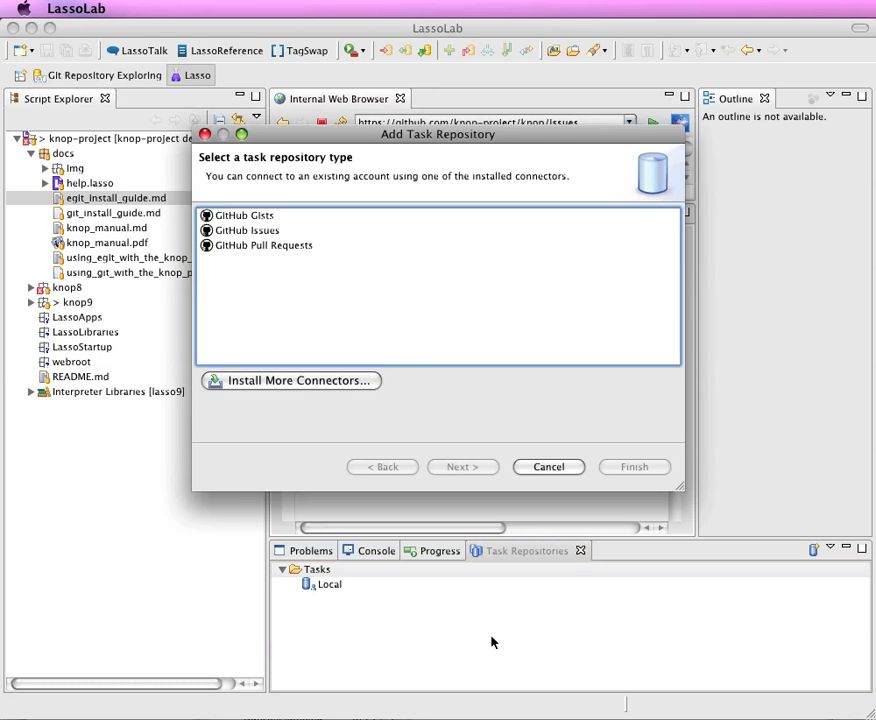
{"action": "left_click", "coordinate": [292, 235]}
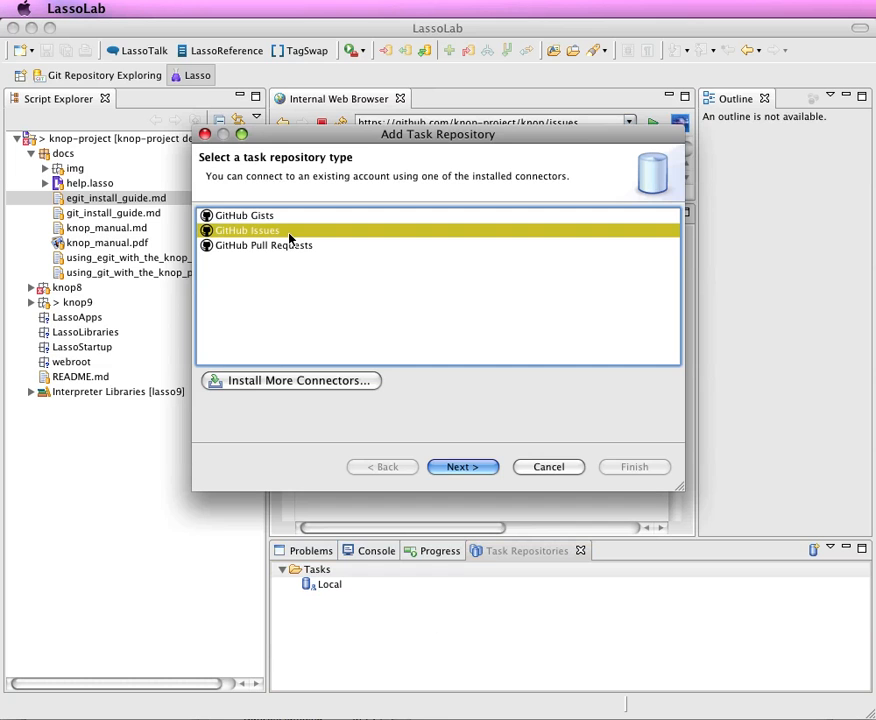
{"action": "left_click", "coordinate": [459, 467]}
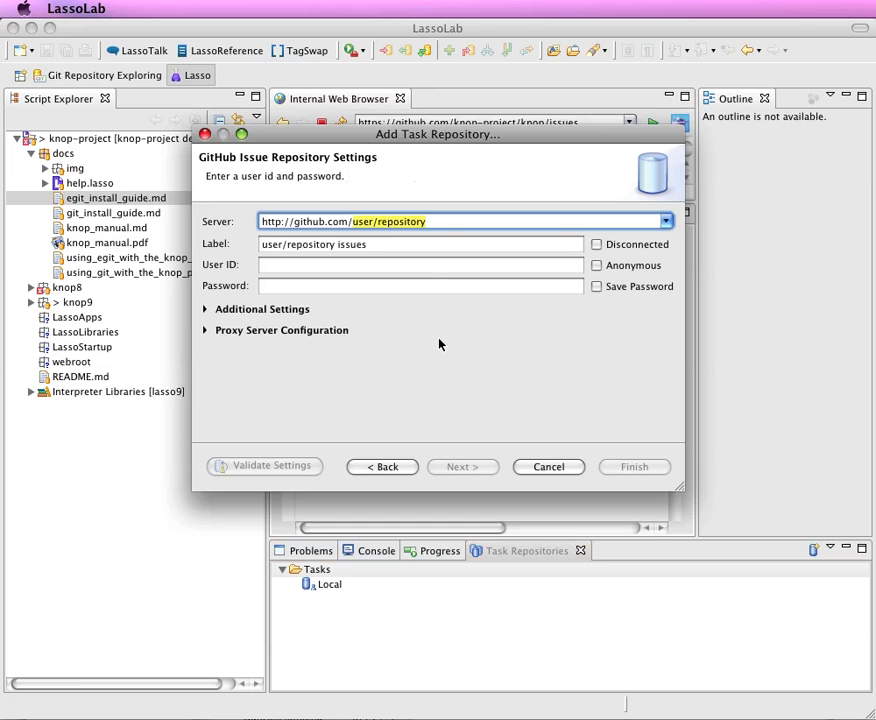
{"action": "double_click", "coordinate": [362, 221]}
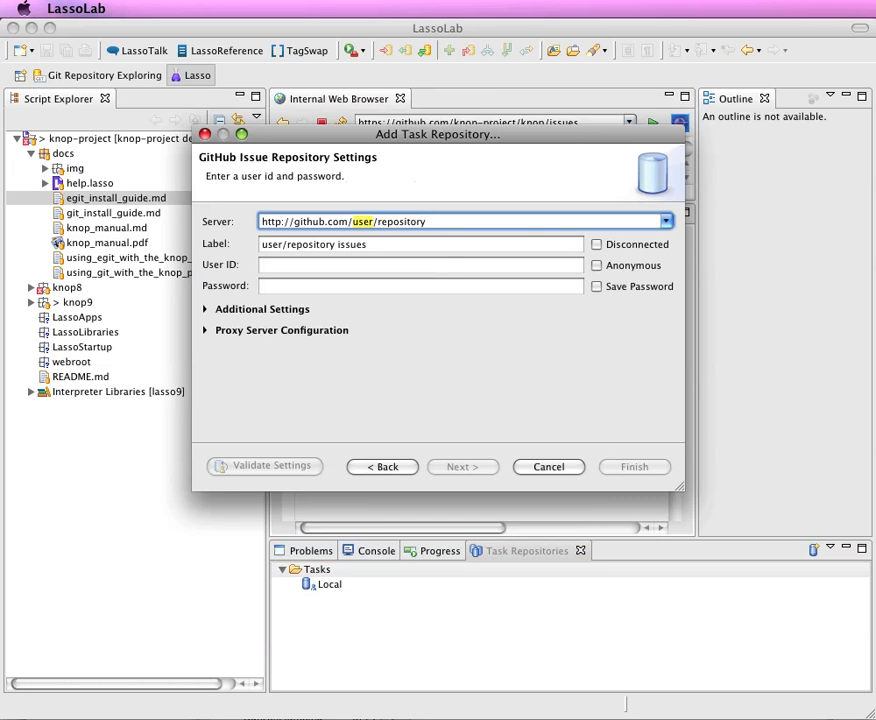
{"action": "left_click_drag", "start_coordinate": [362, 221], "coordinate": [420, 221]}
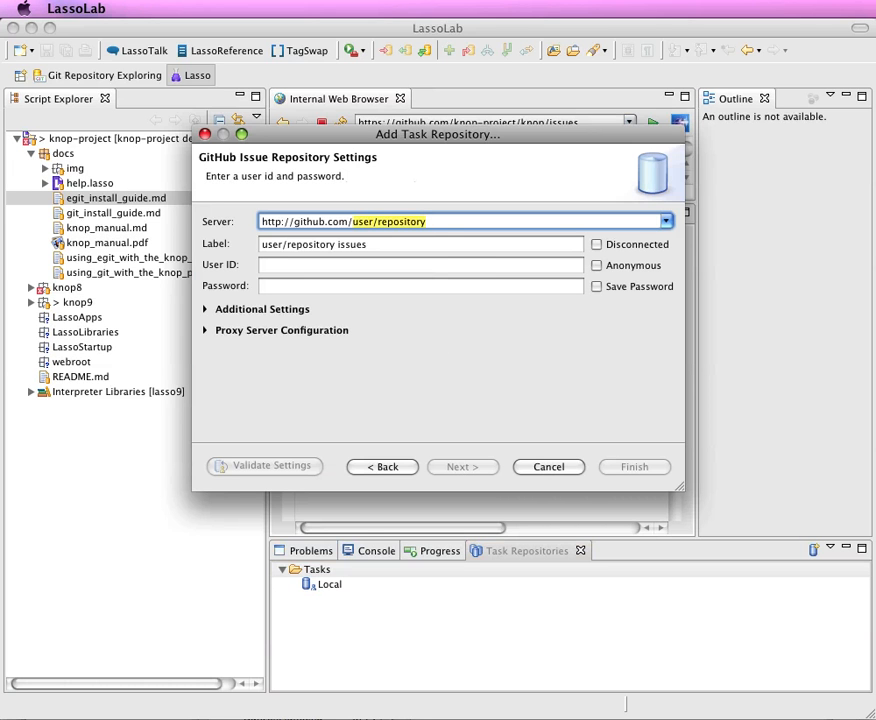
{"action": "type", "text": "k"}
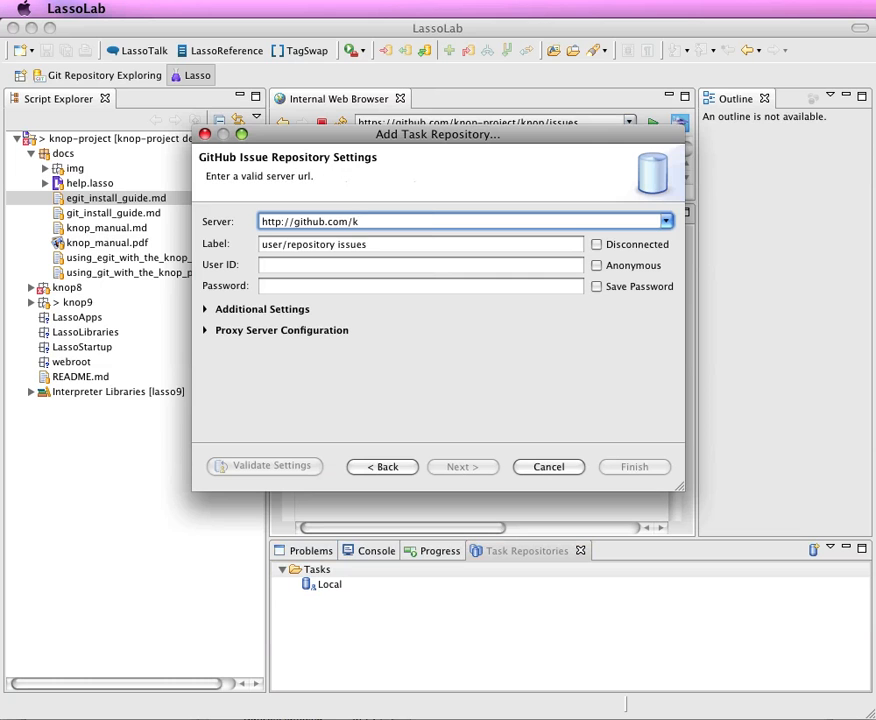
{"action": "type", "text": "nop-project/knop"}
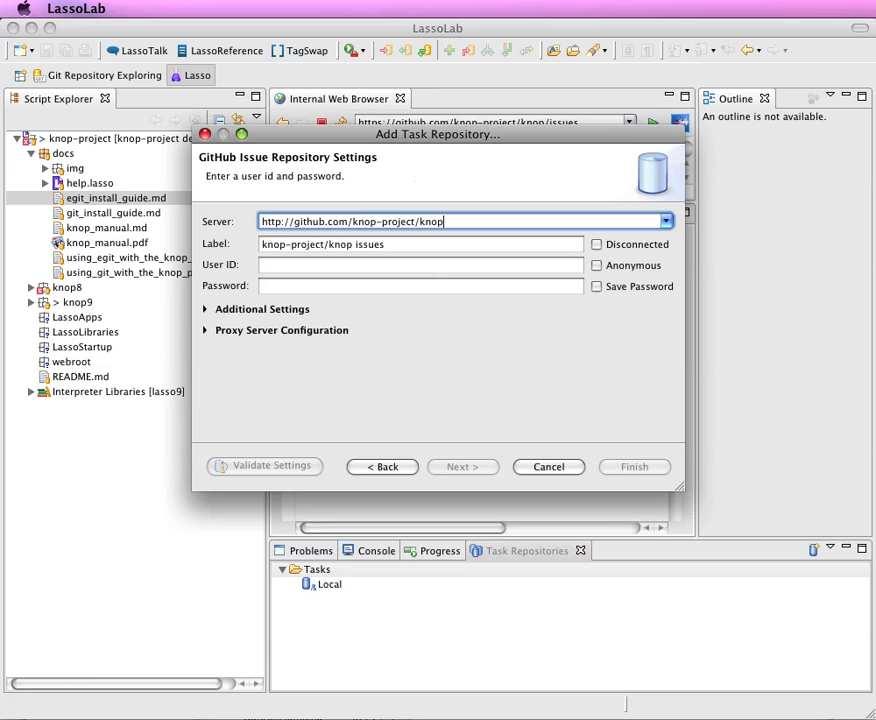
Step: Enter the GitHub user ID and password, save the password, validate the settings, and finish
{"action": "left_click", "coordinate": [309, 264]}
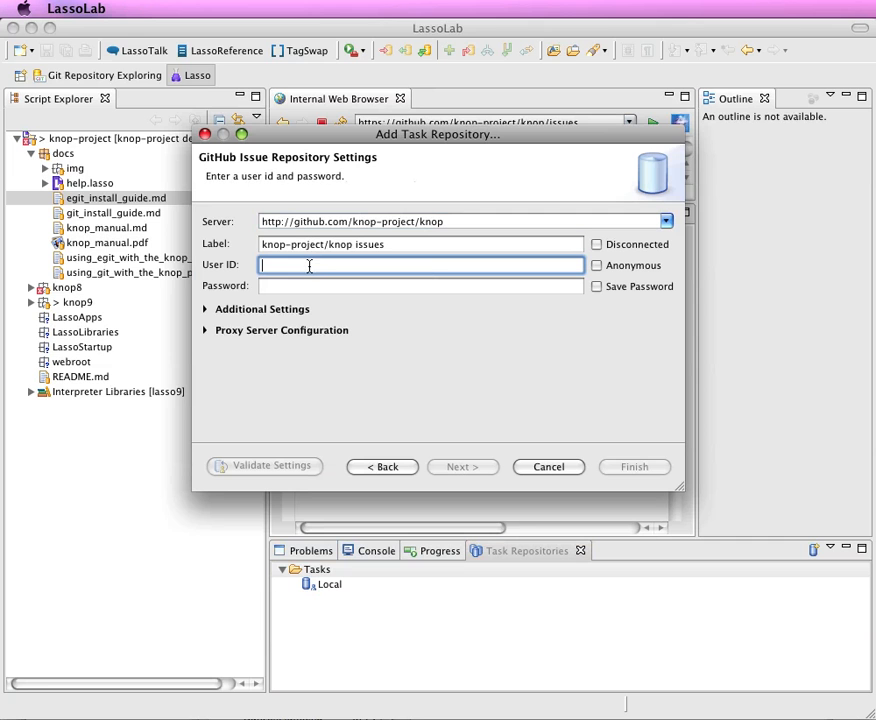
{"action": "type", "text": "stevepiercy"}
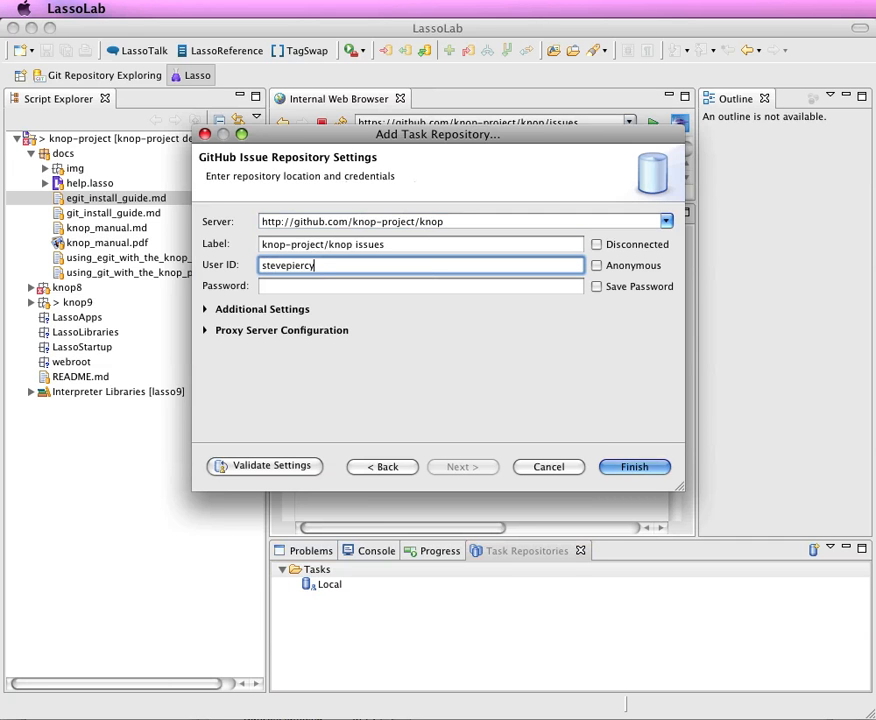
{"action": "key", "text": "Tab"}
{"action": "key", "text": "Tab"}
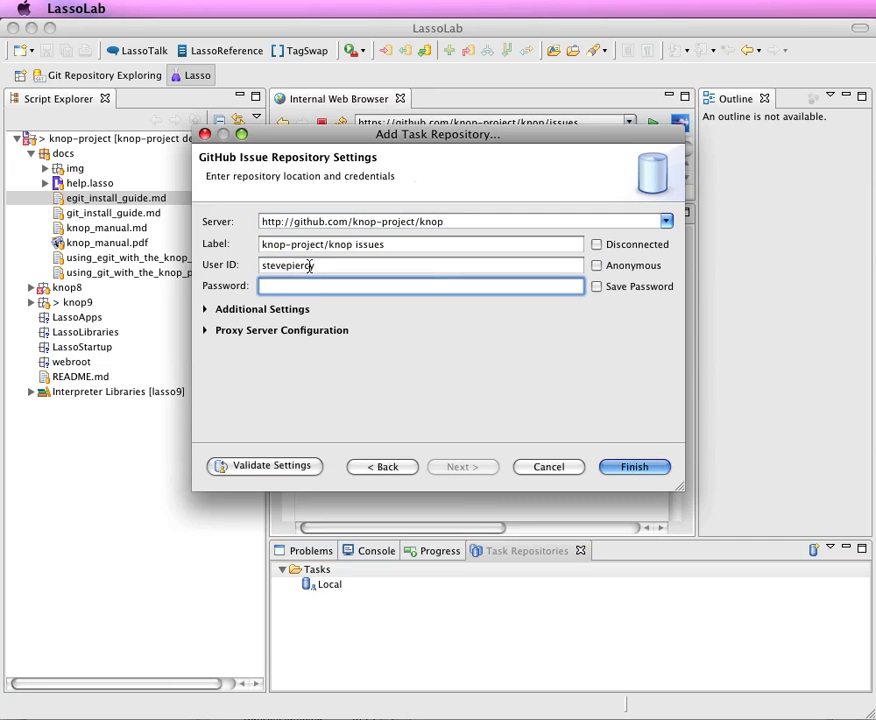
{"action": "type", "text": "******"}
{"action": "key", "text": "Tab"}
{"action": "key", "text": "space"}
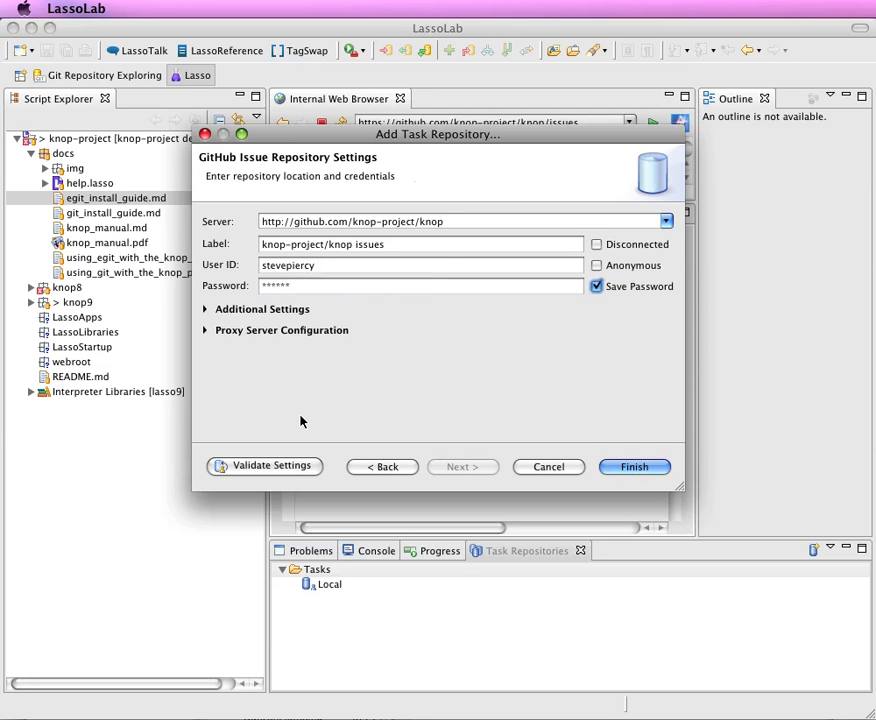
{"action": "left_click", "coordinate": [291, 470]}
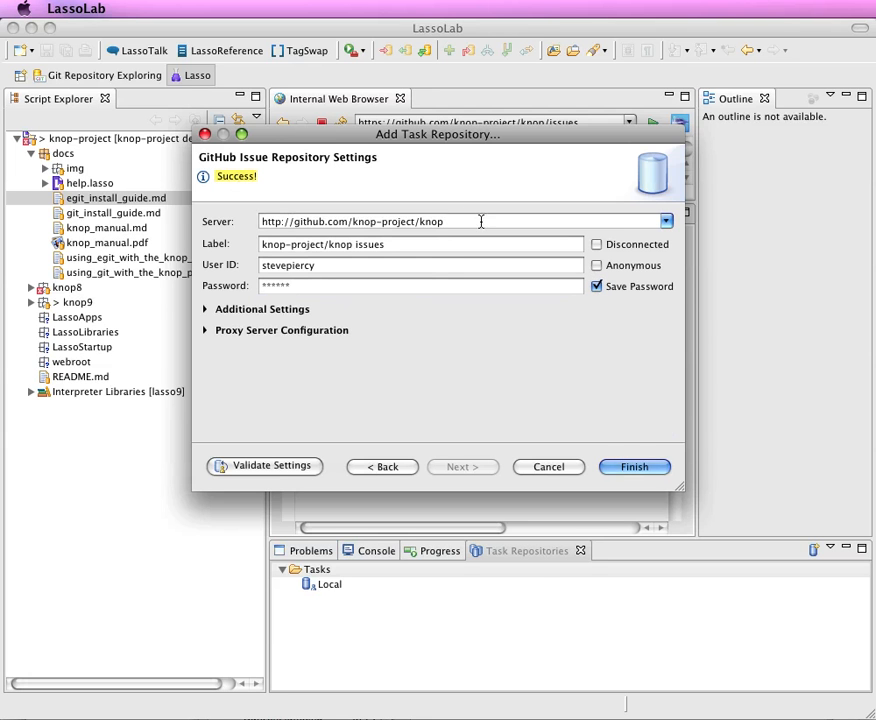
{"action": "left_click", "coordinate": [645, 472]}
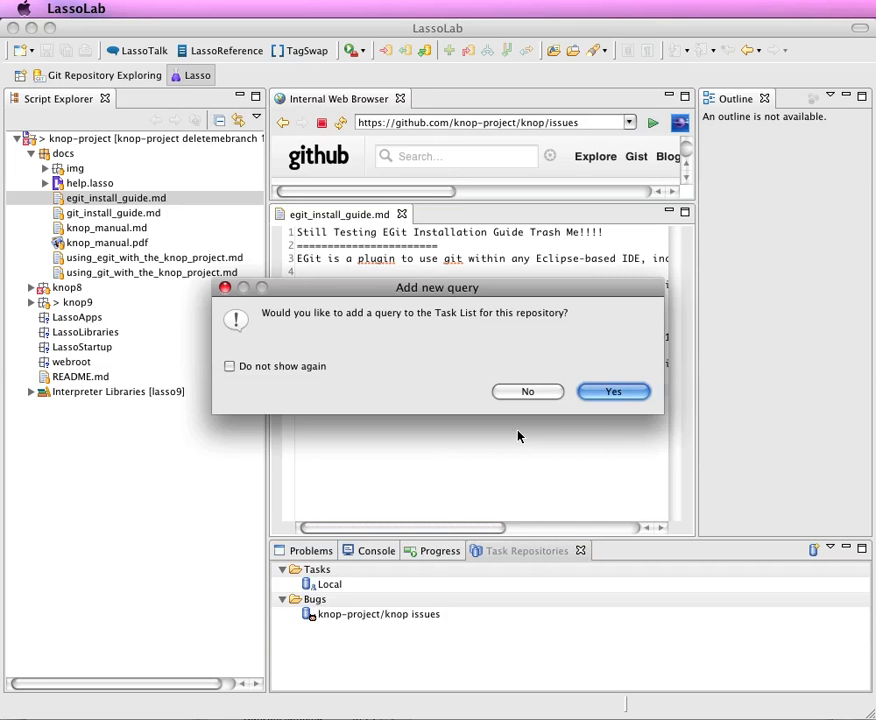
Step: Add a query titled 'All Knop Project Issues' for the repository and synchronize it
{"action": "left_click", "coordinate": [614, 393]}
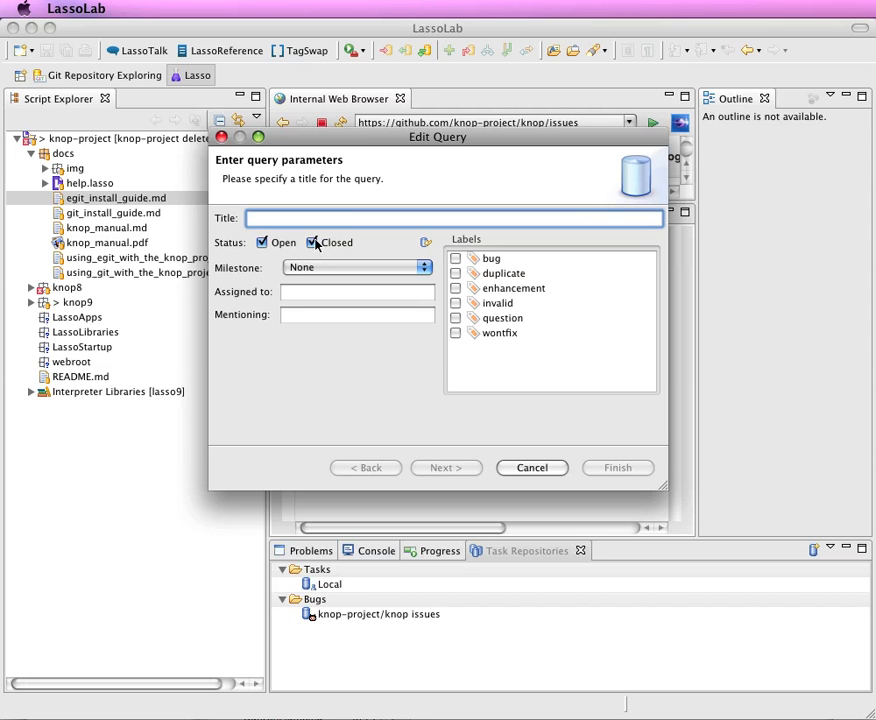
{"action": "type", "text": "All "}
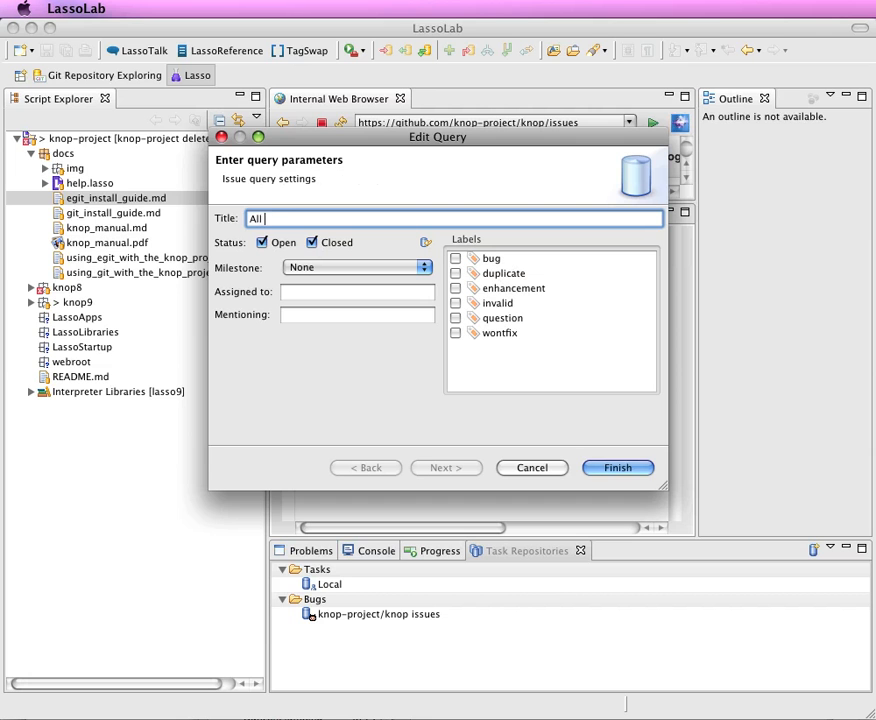
{"action": "type", "text": "Knop Project "}
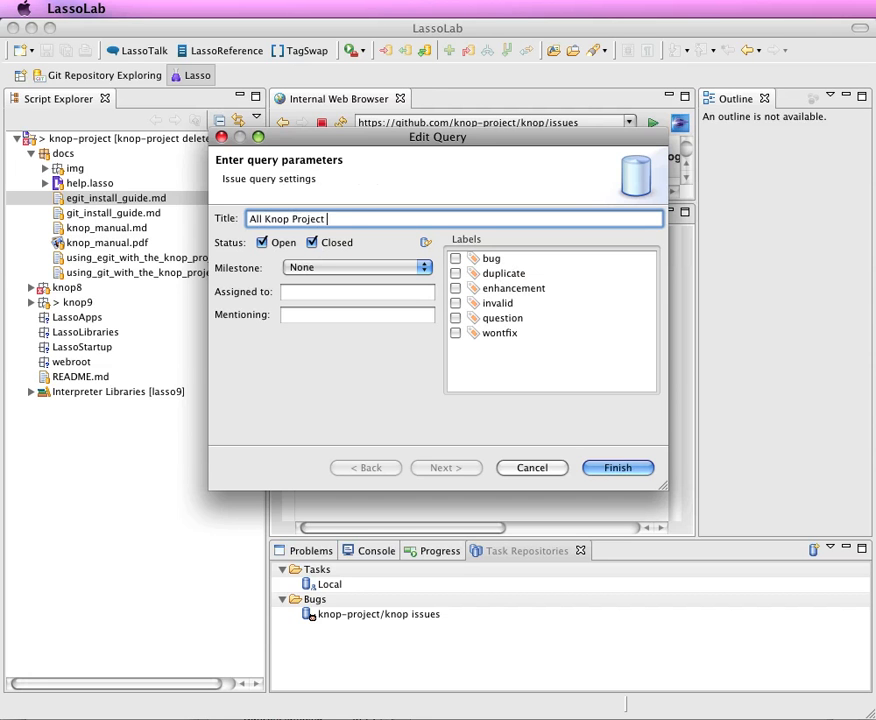
{"action": "type", "text": "Issues"}
{"action": "left_click", "coordinate": [617, 468]}
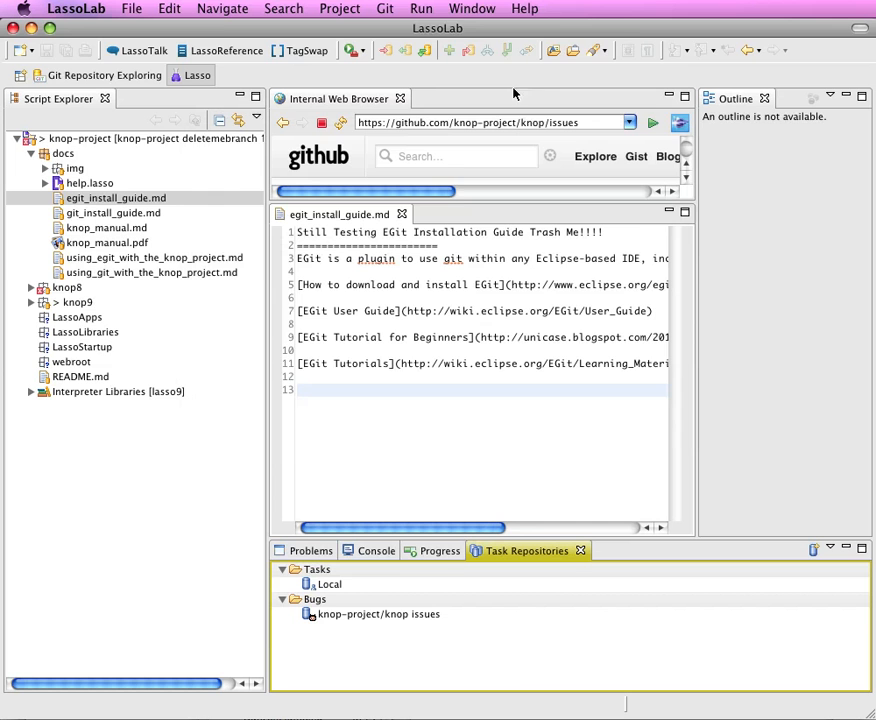
Step: Open the Task List view, filtered by 'task l', and dock it beside the Outline
{"action": "left_click", "coordinate": [465, 9]}
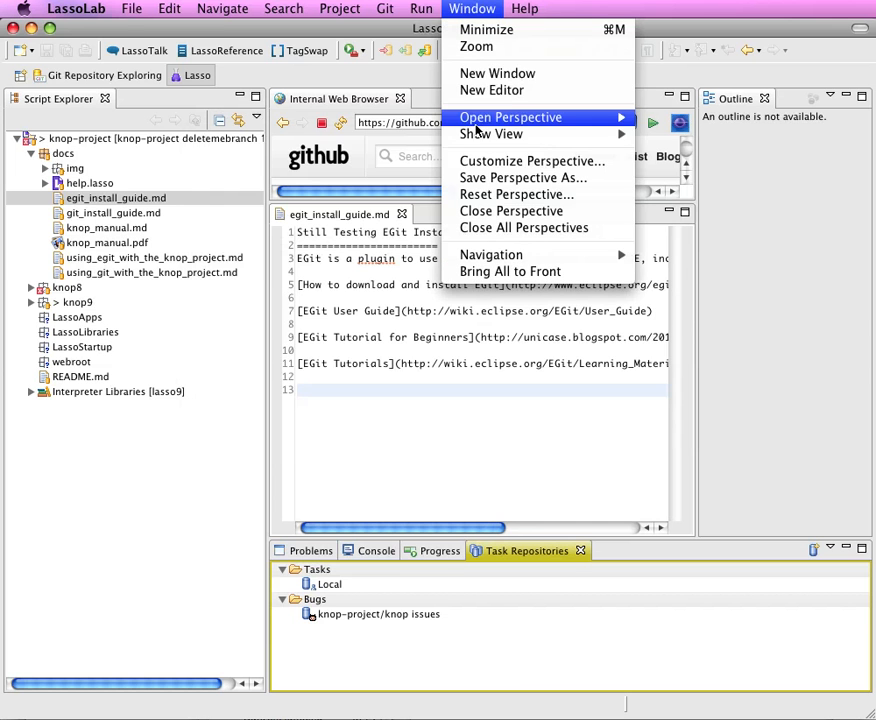
{"action": "mouse_move", "coordinate": [480, 135]}
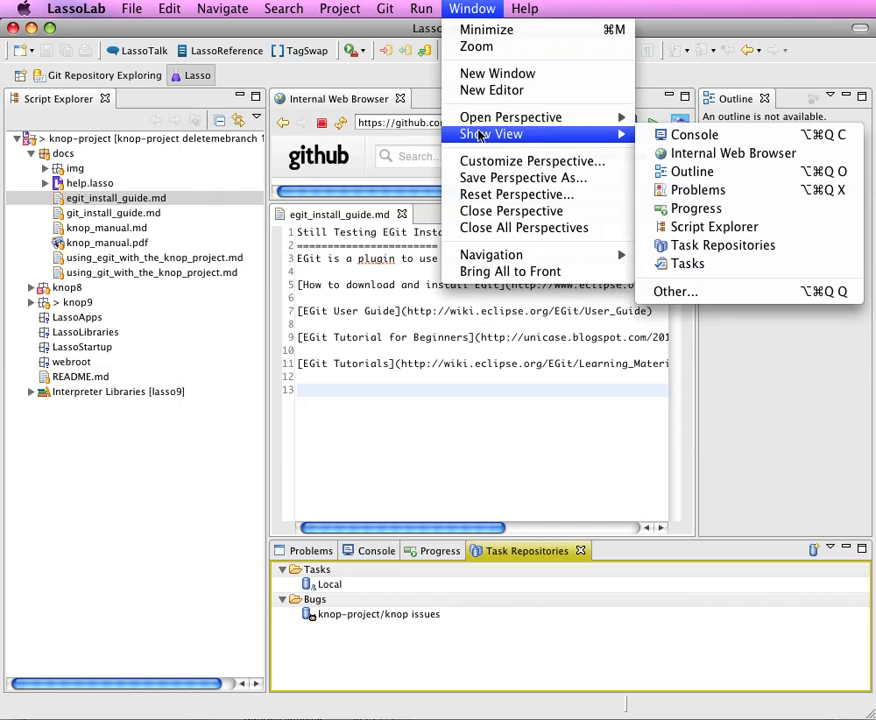
{"action": "left_click", "coordinate": [691, 291]}
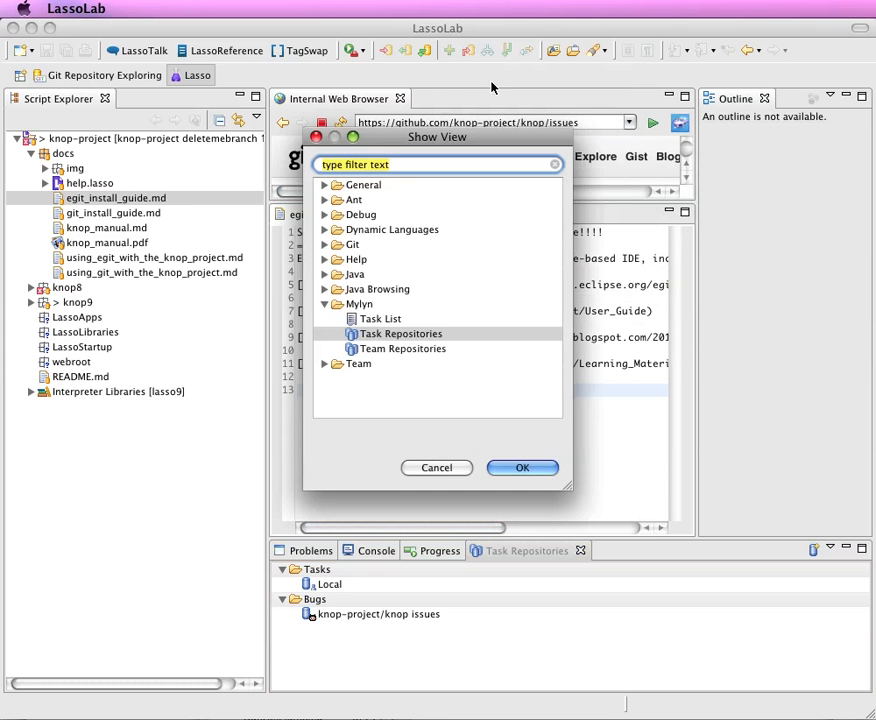
{"action": "type", "text": "task l"}
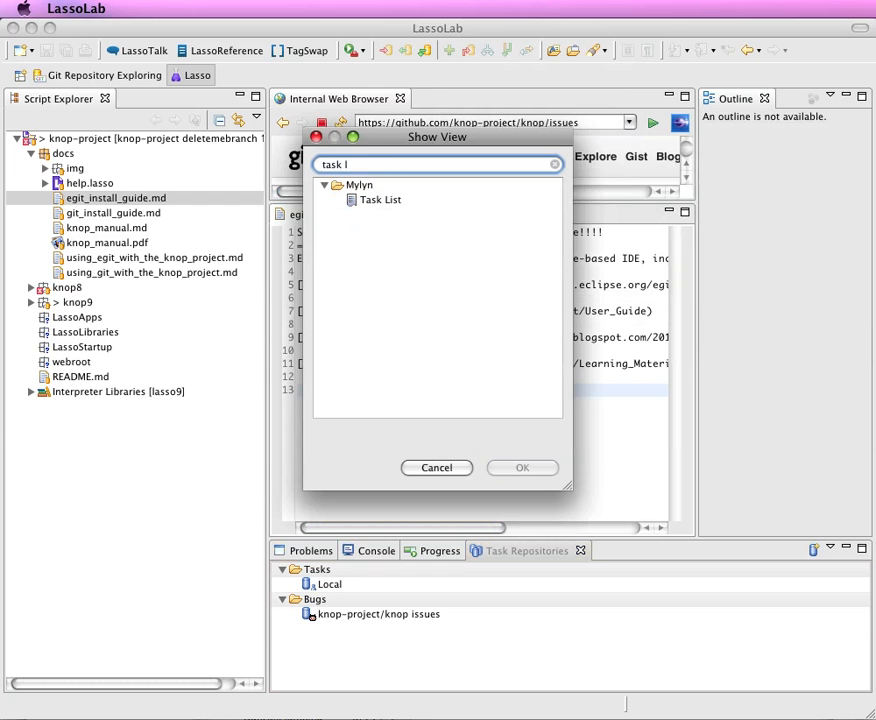
{"action": "left_click", "coordinate": [395, 202]}
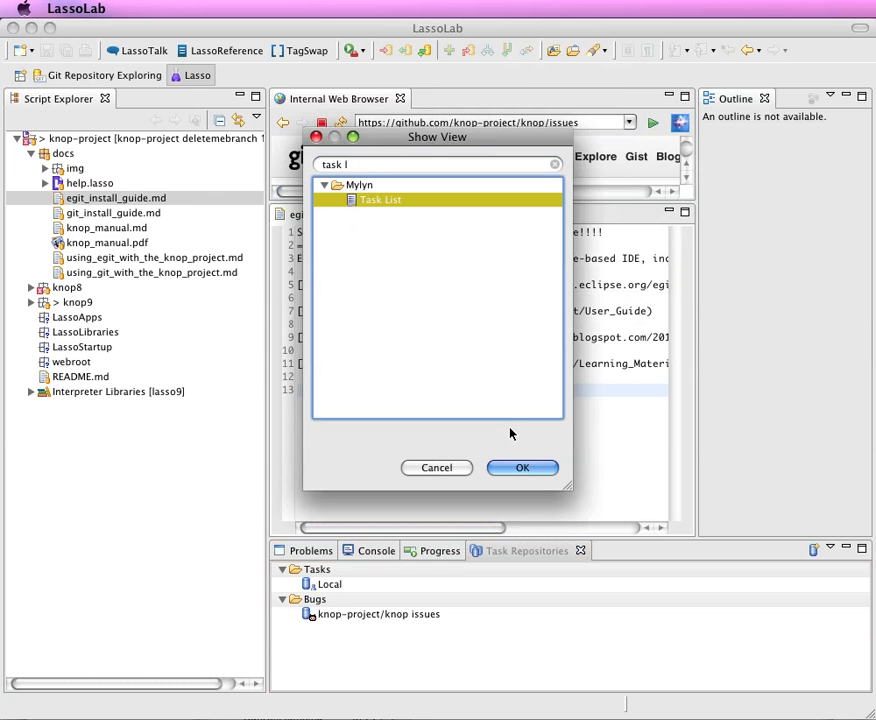
{"action": "left_click", "coordinate": [520, 468]}
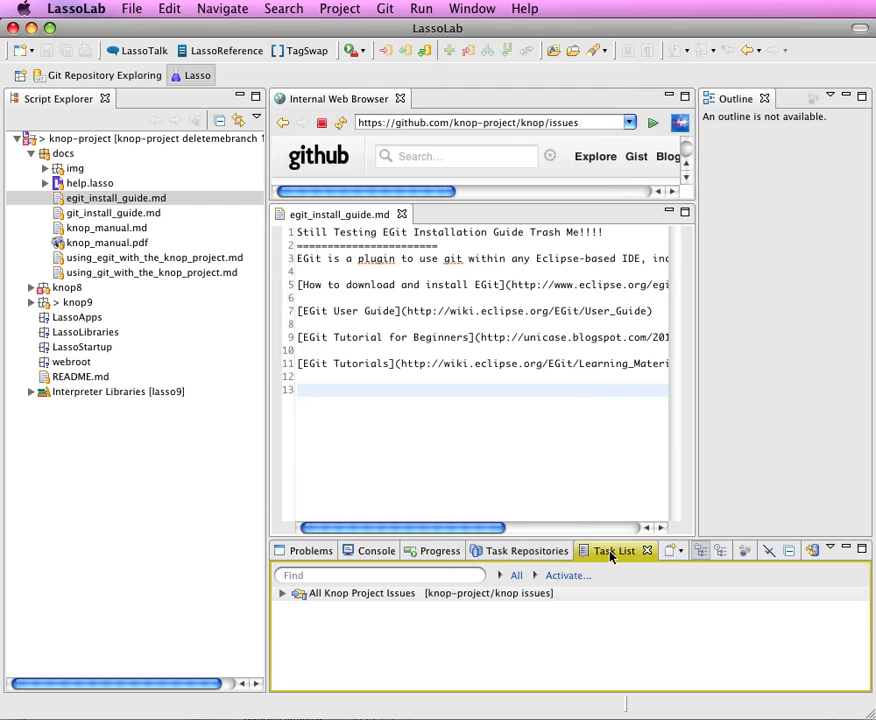
{"action": "left_click_drag", "start_coordinate": [612, 556], "coordinate": [802, 110]}
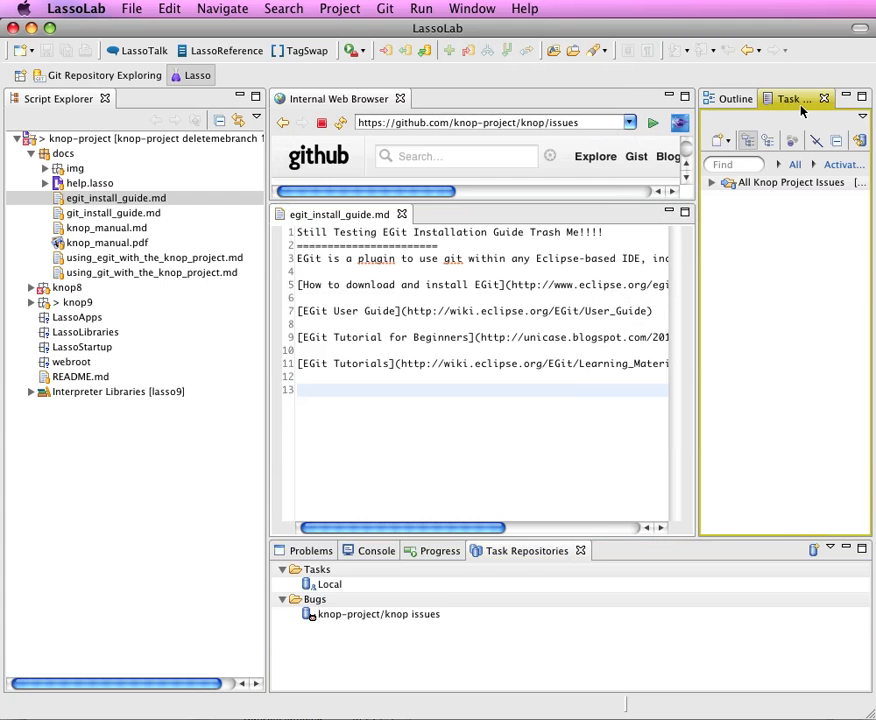
Step: Expand All Knop Project Issues and browse its issues down to issue 44
{"action": "left_click", "coordinate": [710, 184]}
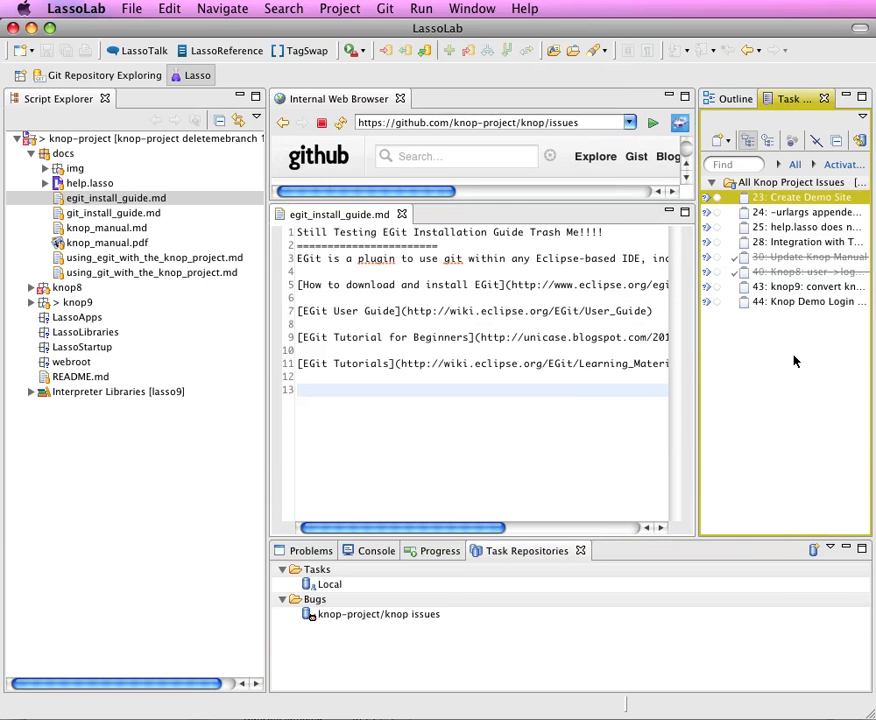
{"action": "key", "text": "shift+Down"}
{"action": "key", "text": "shift+Down"}
{"action": "key", "text": "shift+Down"}
{"action": "key", "text": "shift+Down"}
{"action": "key", "text": "shift+Down"}
{"action": "key", "text": "shift+Down"}
{"action": "key", "text": "shift+Down"}
{"action": "key", "text": "Up"}
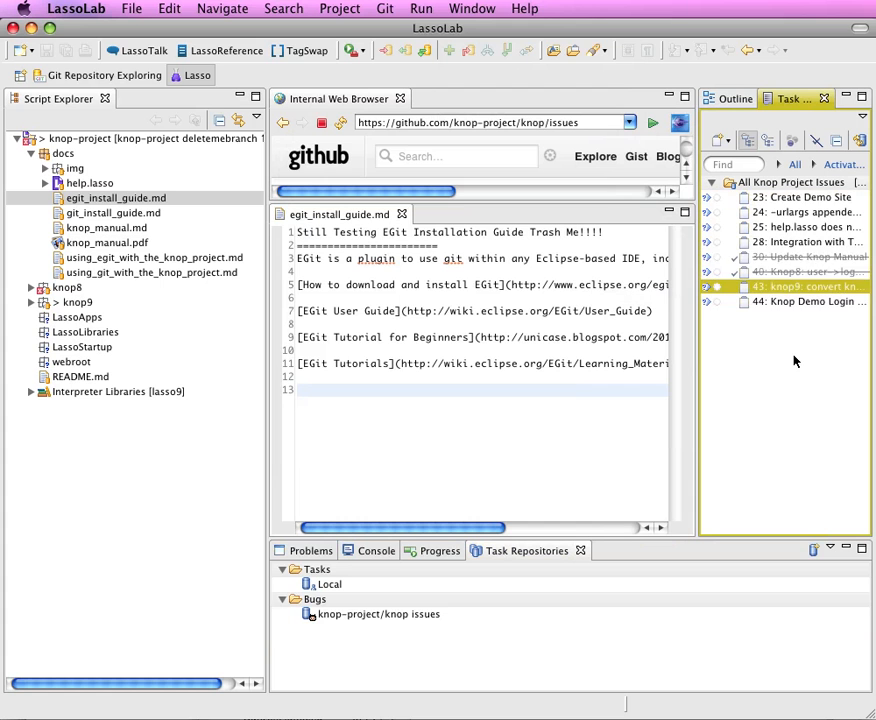
{"action": "key", "text": "Up"}
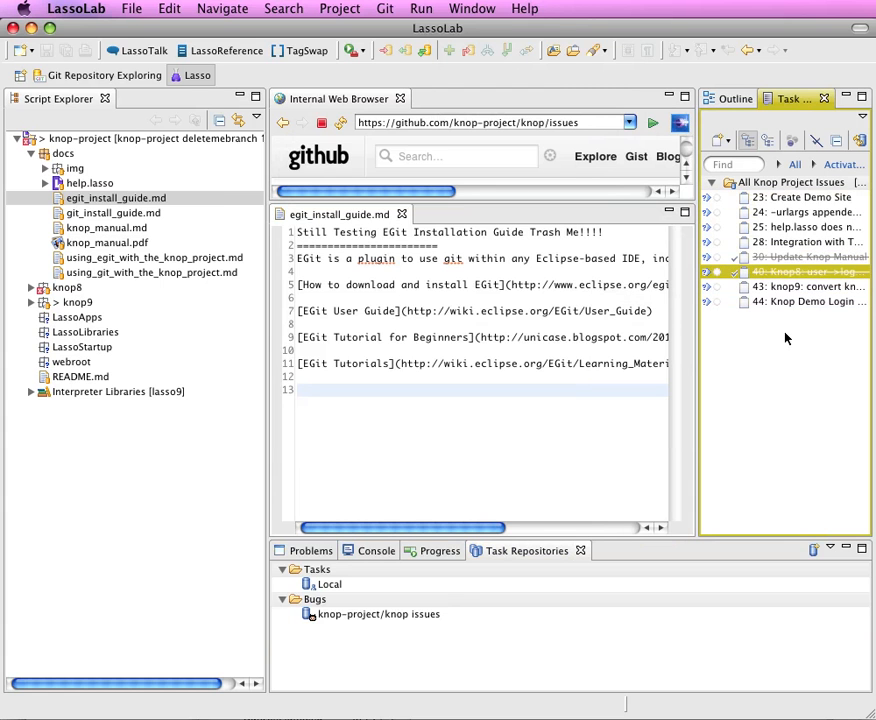
{"action": "key", "text": "Down"}
{"action": "key", "text": "Down"}
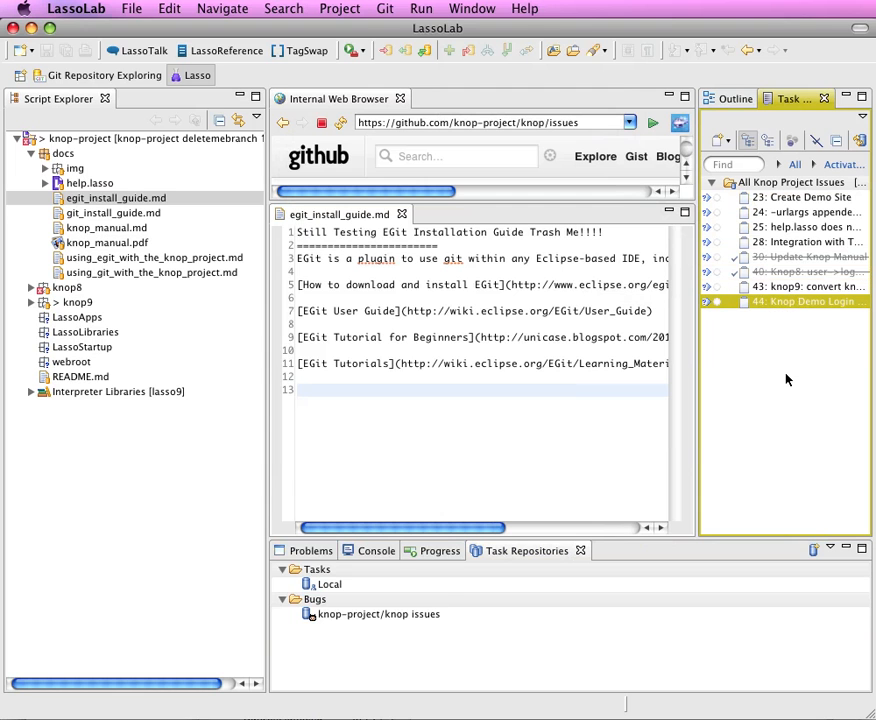
{"action": "mouse_move", "coordinate": [789, 302]}
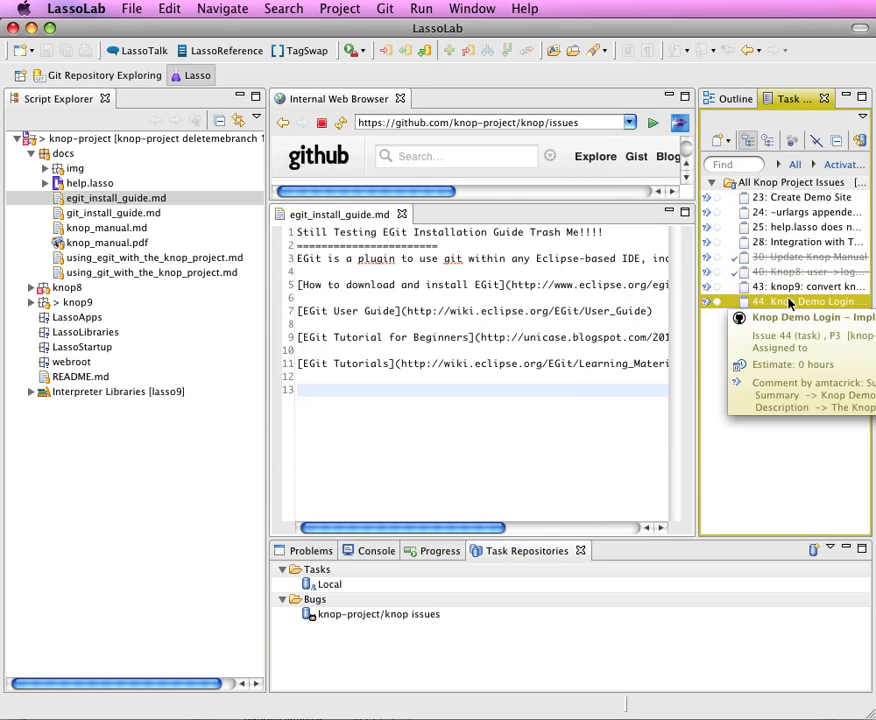
{"action": "key", "text": "Up"}
{"action": "key", "text": "Up"}
{"action": "key", "text": "Up"}
{"action": "key", "text": "Up"}
{"action": "key", "text": "Up"}
{"action": "key", "text": "Up"}
{"action": "key", "text": "Up"}
{"action": "key", "text": "Up"}
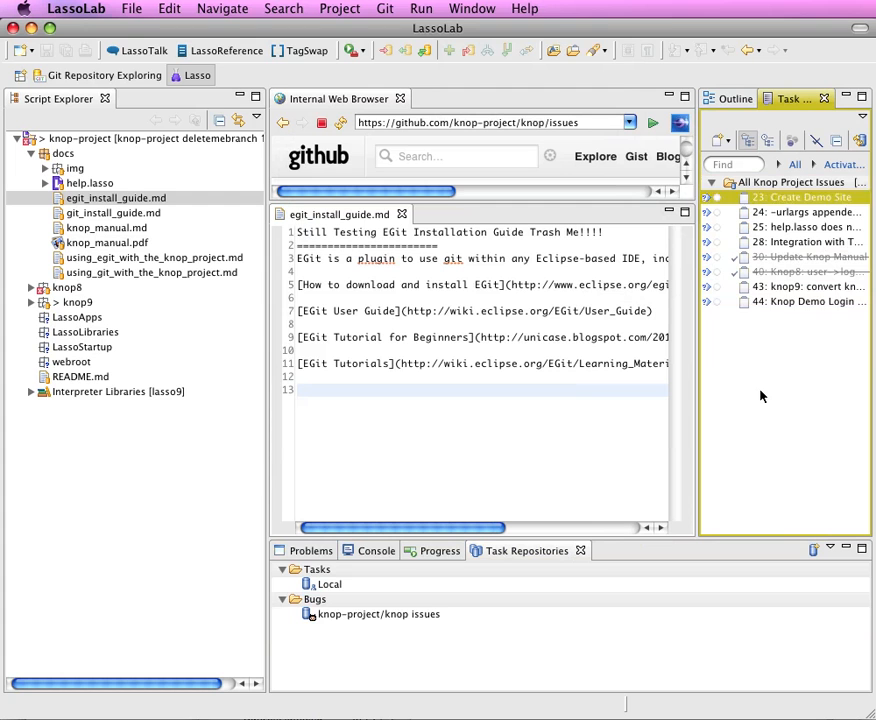
{"action": "key", "text": "End"}
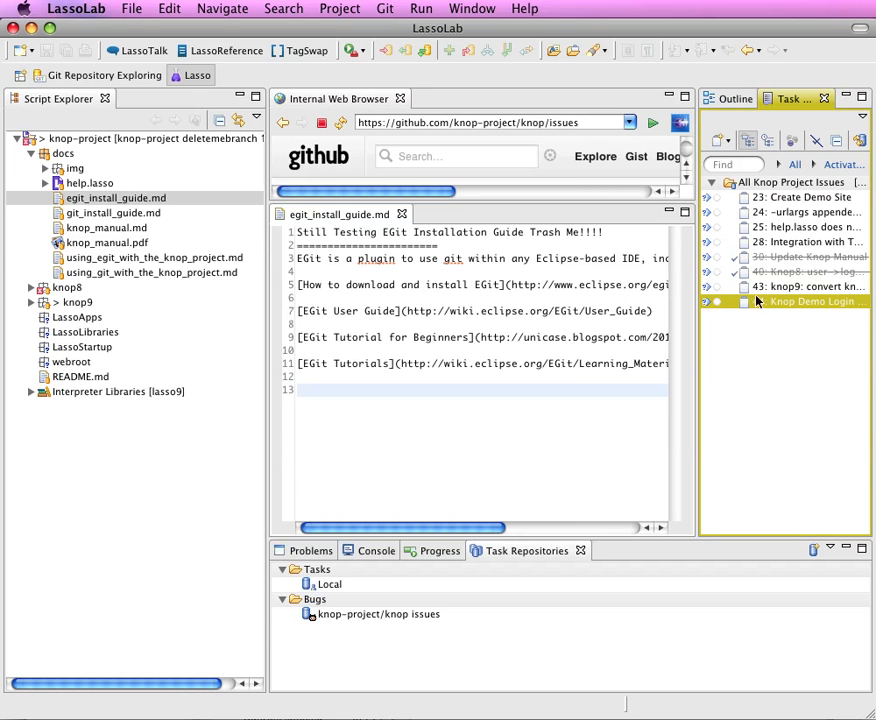
{"action": "mouse_move", "coordinate": [743, 306]}
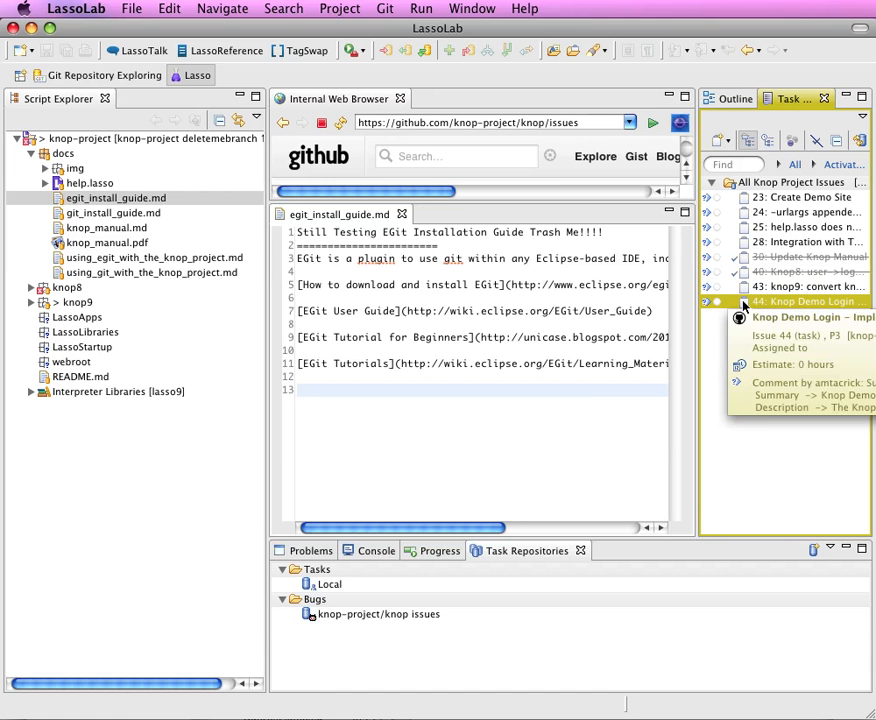
Step: Open issue 44, Knop Demo Login, in a maximized editor and scroll through its comments
{"action": "double_click", "coordinate": [743, 304]}
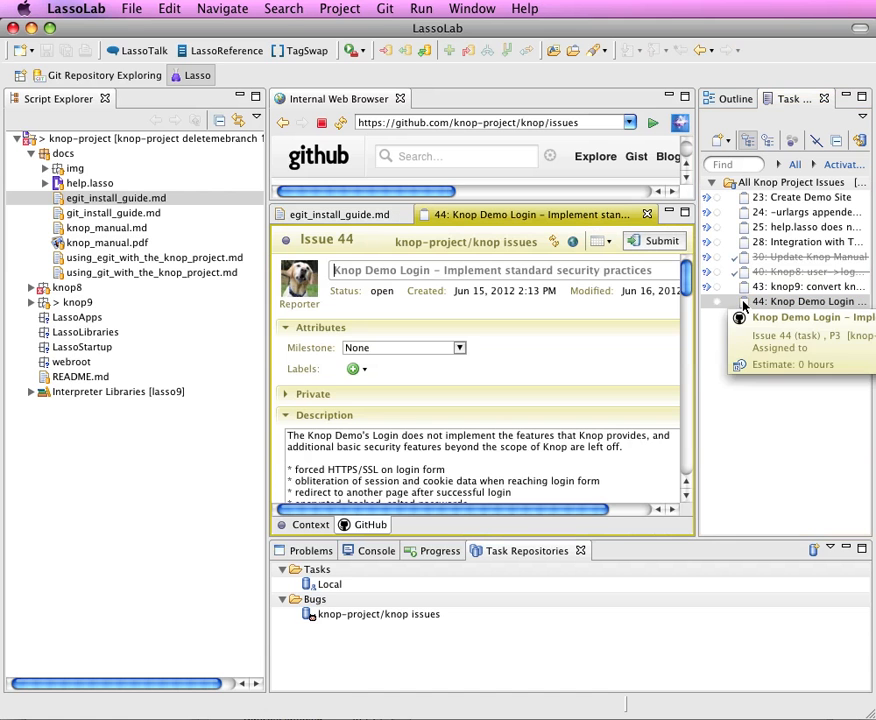
{"action": "left_click", "coordinate": [686, 215]}
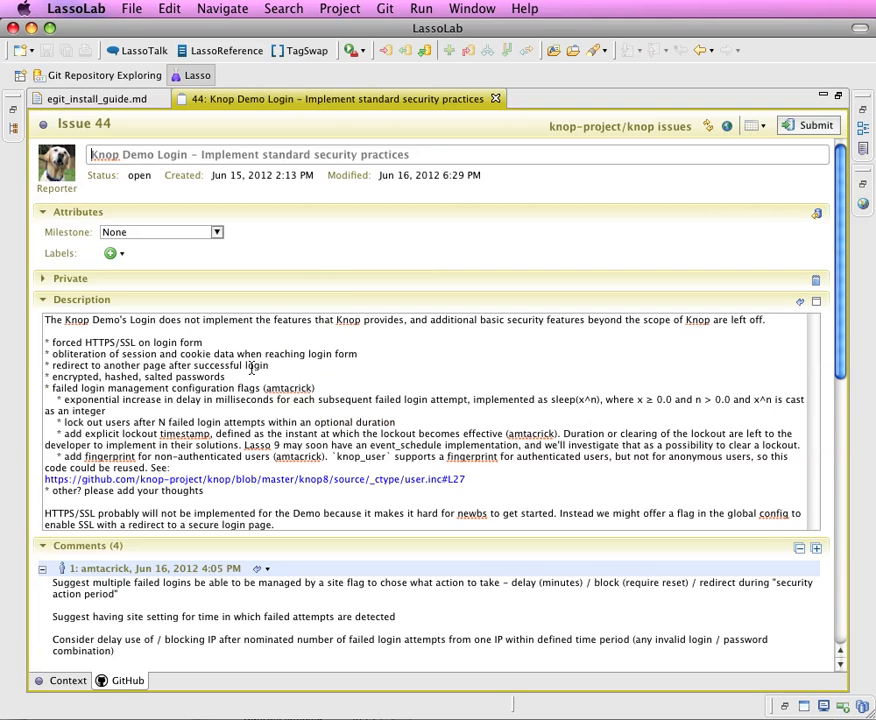
{"action": "scroll", "coordinate": [252, 366], "scroll_direction": "down", "scroll_amount": 2}
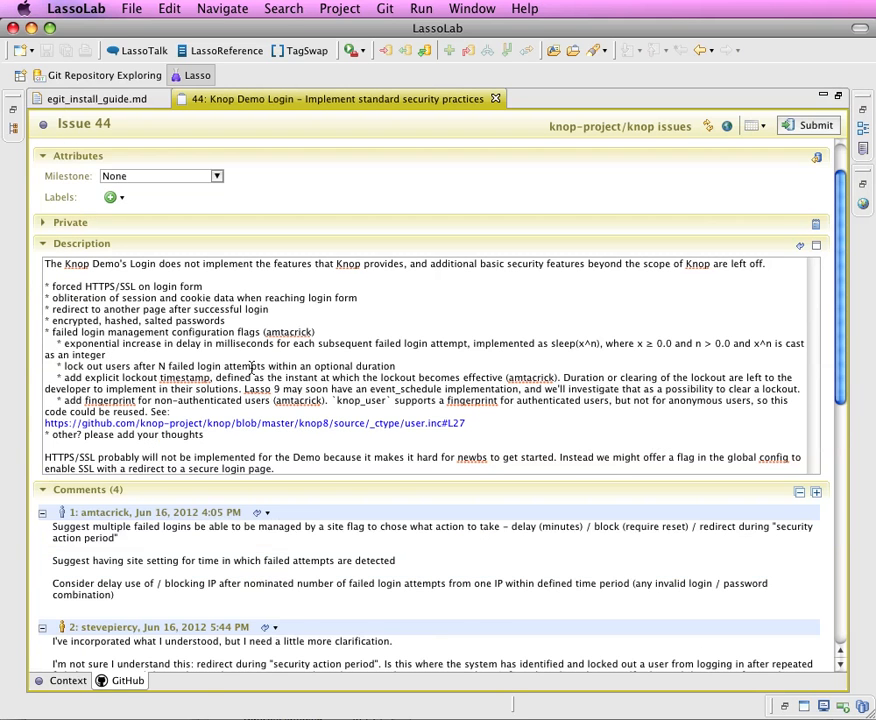
{"action": "scroll", "coordinate": [252, 366], "scroll_direction": "down", "scroll_amount": 2}
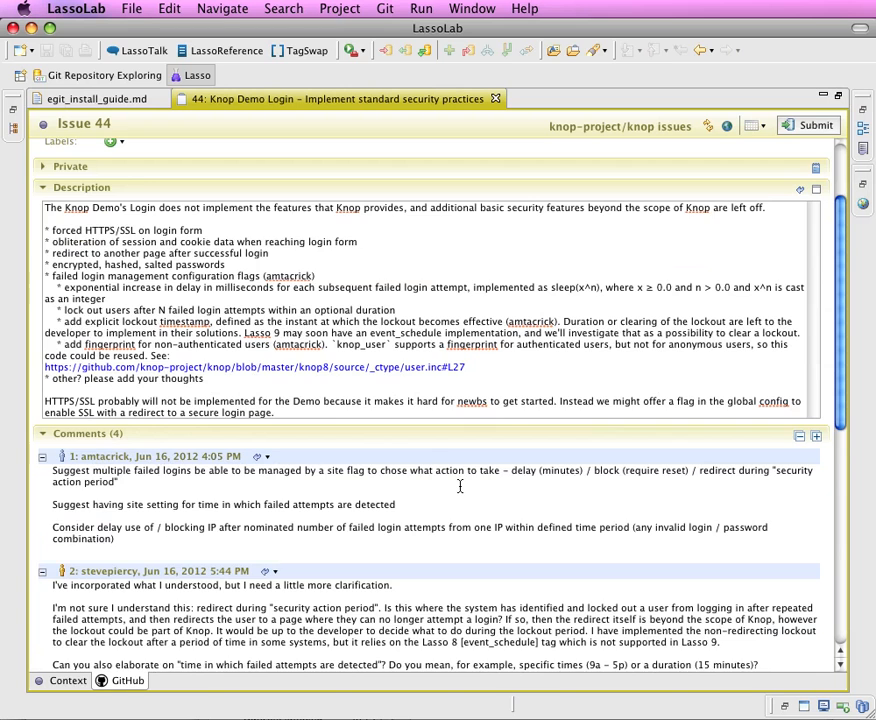
{"action": "scroll", "coordinate": [460, 486], "scroll_direction": "down", "scroll_amount": 10}
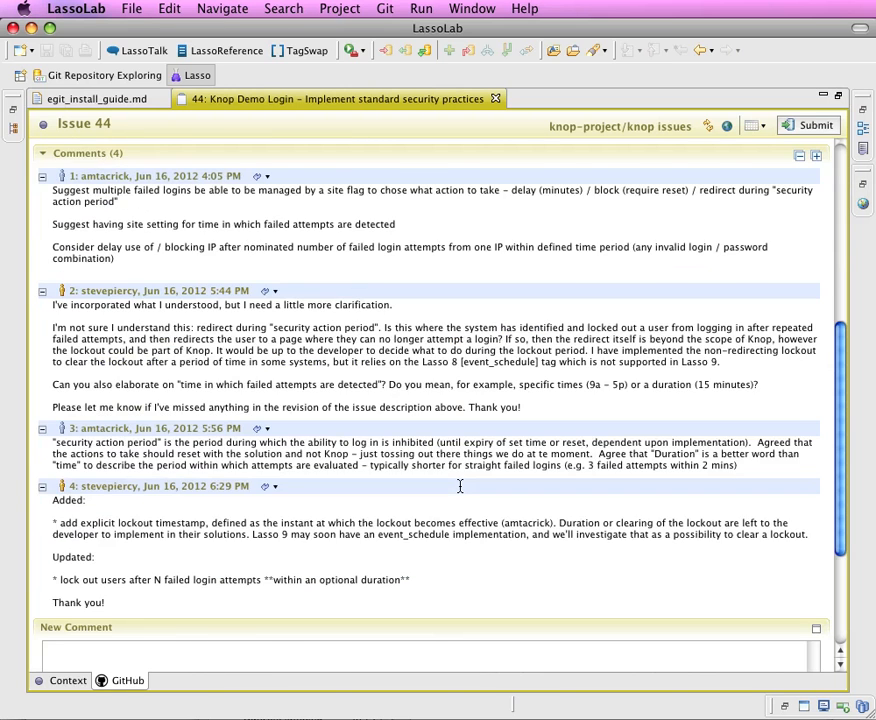
{"action": "scroll", "coordinate": [460, 486], "scroll_direction": "down", "scroll_amount": 7}
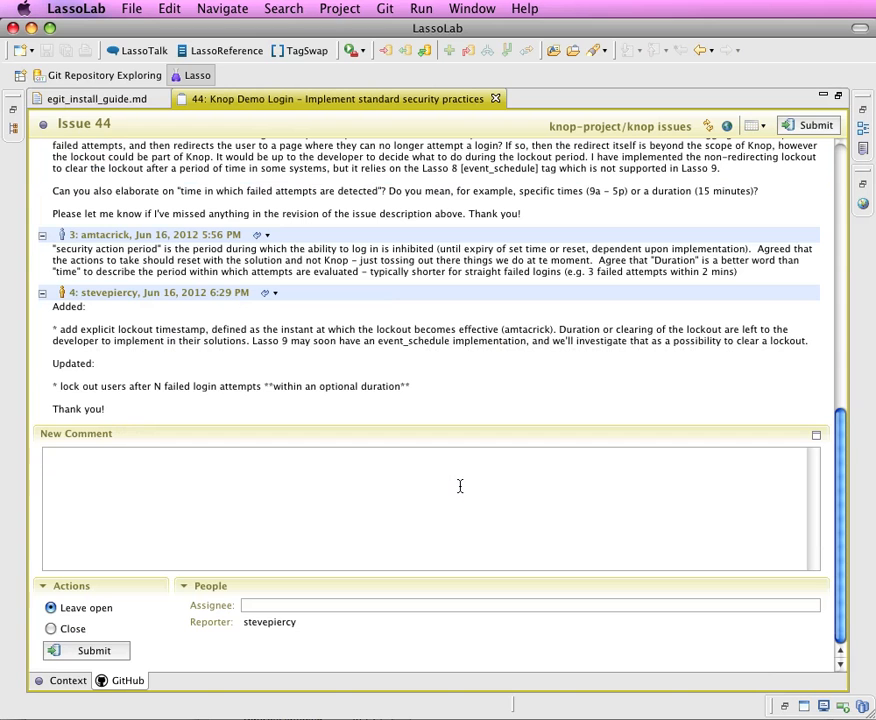
Step: Start a new comment, assign the issue to its reporter, then clear the Assignee field again
{"action": "left_click", "coordinate": [257, 500]}
{"action": "left_click", "coordinate": [815, 611]}
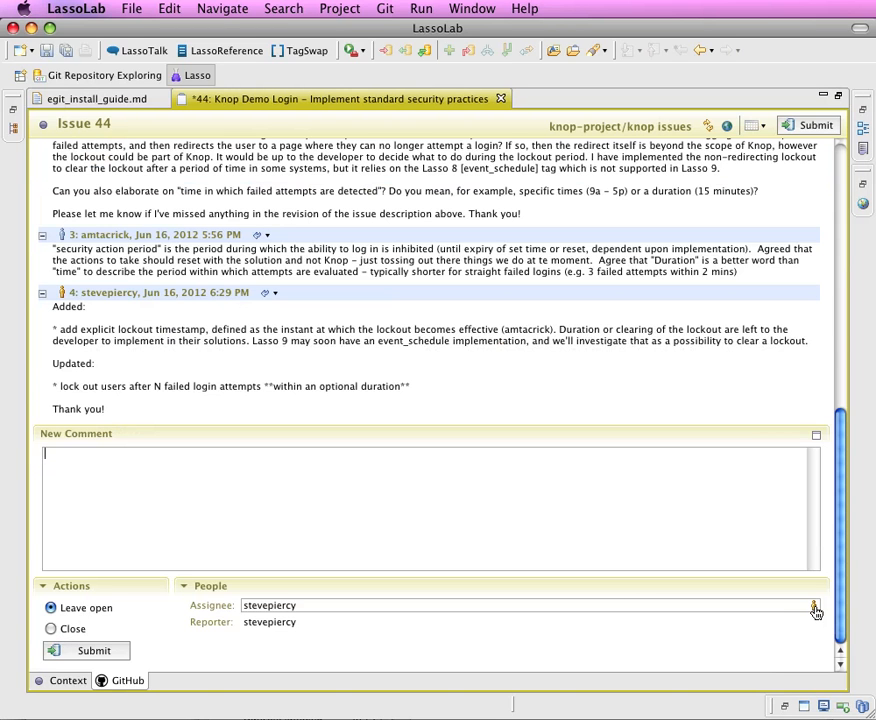
{"action": "double_click", "coordinate": [306, 604]}
{"action": "key", "text": "BackSpace"}
{"action": "scroll", "coordinate": [465, 396], "scroll_direction": "up", "scroll_amount": 15}
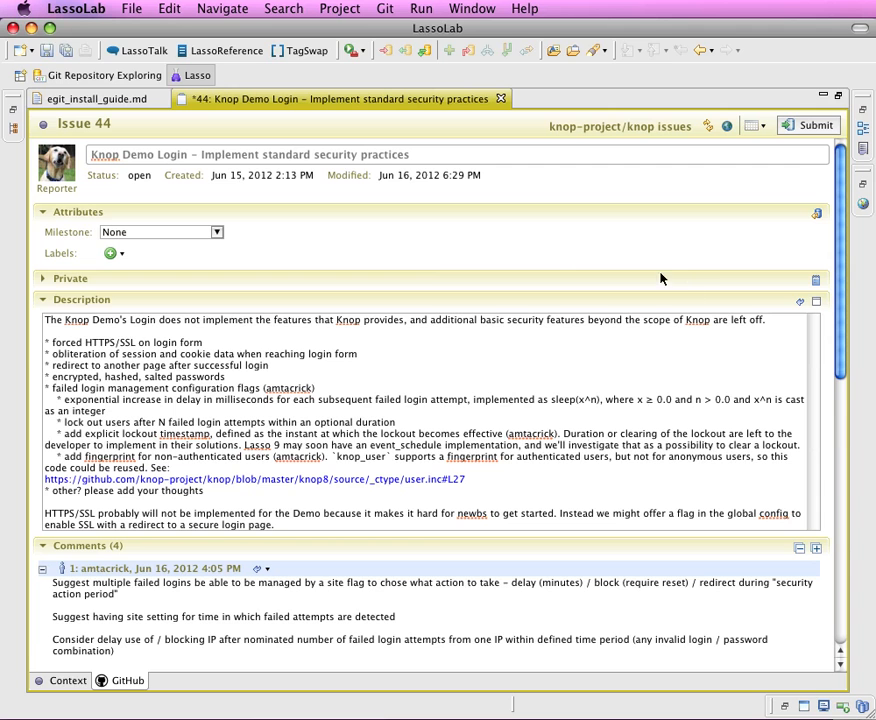
Step: Close issue 44 without saving, restore the normal layout, and focus the Task Repositories view
{"action": "left_click", "coordinate": [498, 100]}
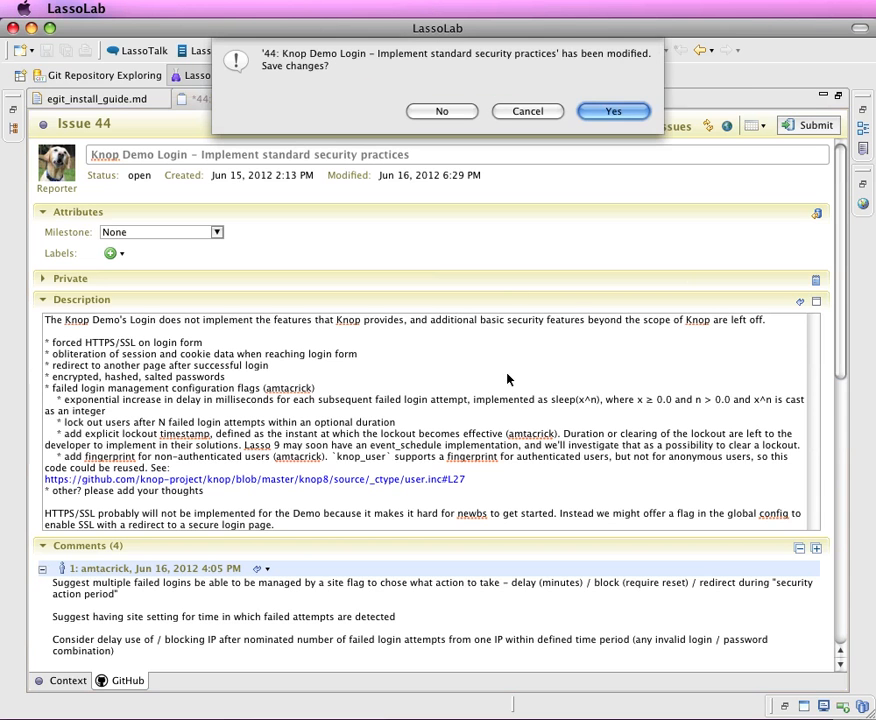
{"action": "left_click", "coordinate": [433, 114]}
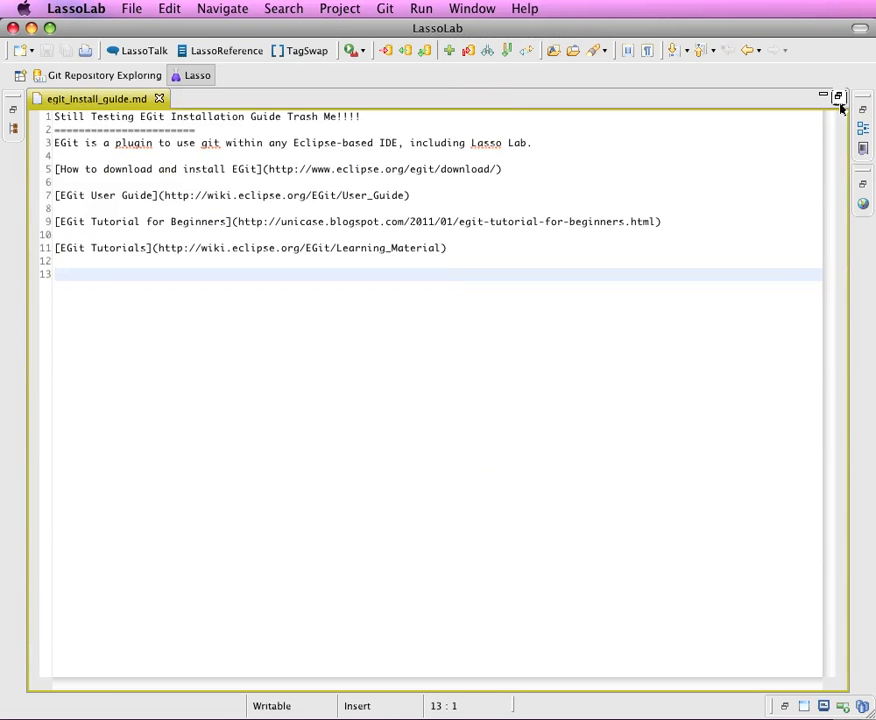
{"action": "left_click", "coordinate": [838, 97]}
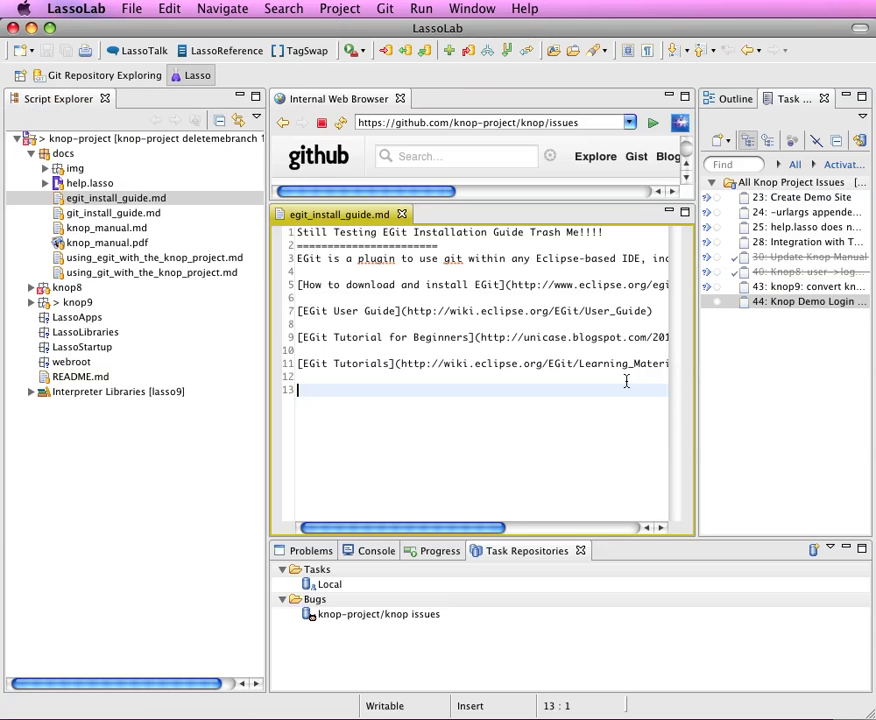
{"action": "left_click", "coordinate": [465, 646]}
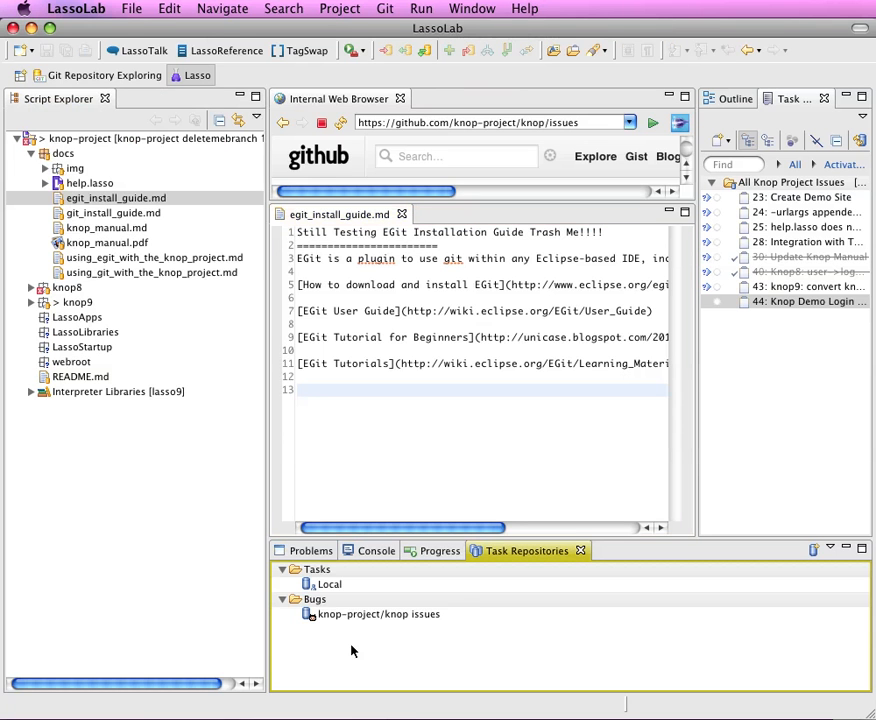
Step: Start adding a new task repository using the GitHub Gists connector
{"action": "right_click", "coordinate": [480, 628]}
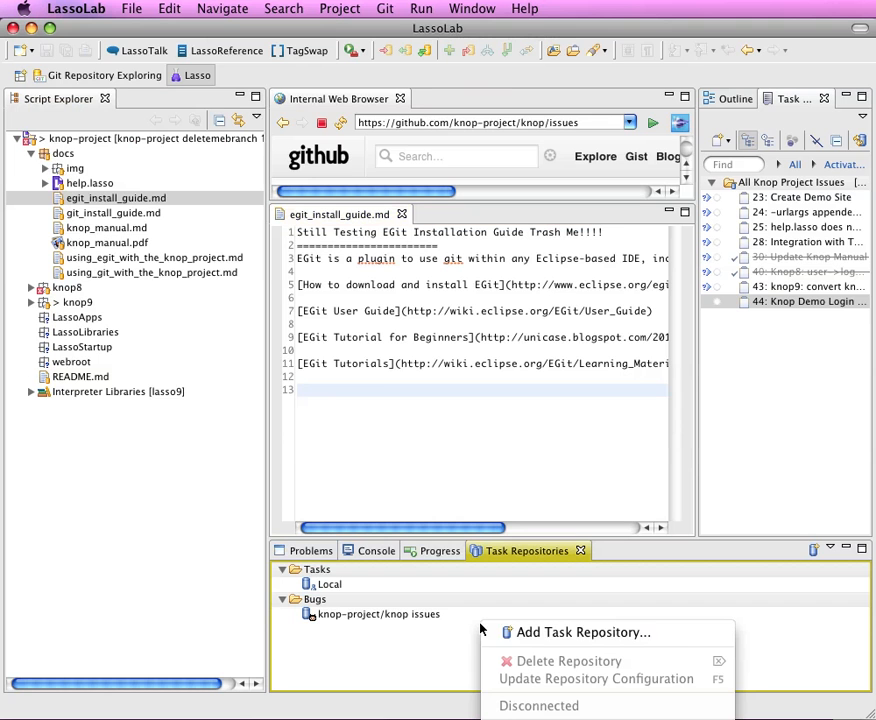
{"action": "left_click", "coordinate": [546, 634]}
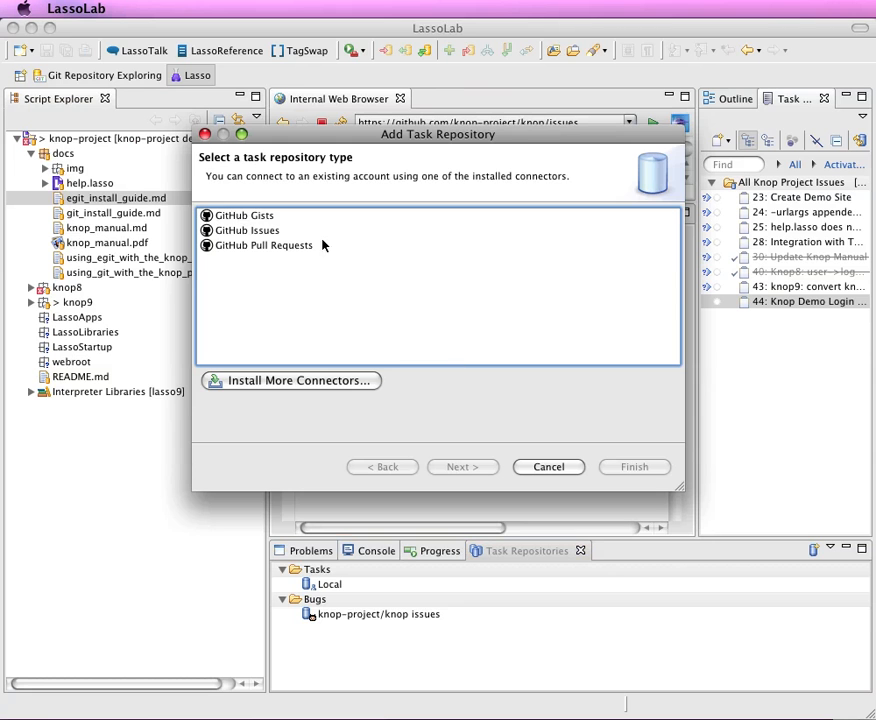
{"action": "left_click", "coordinate": [276, 218]}
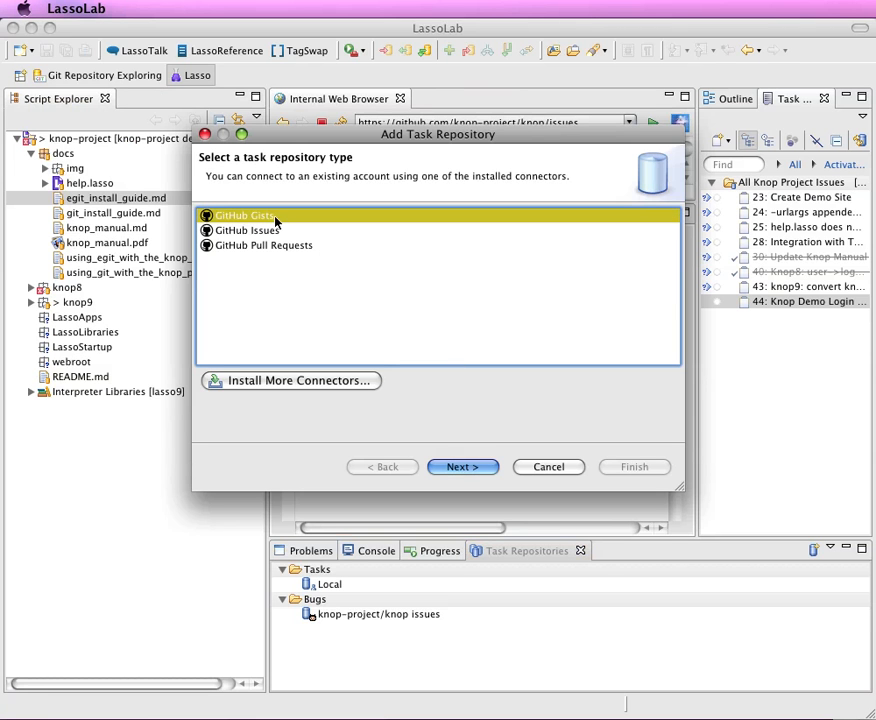
{"action": "left_click", "coordinate": [470, 468]}
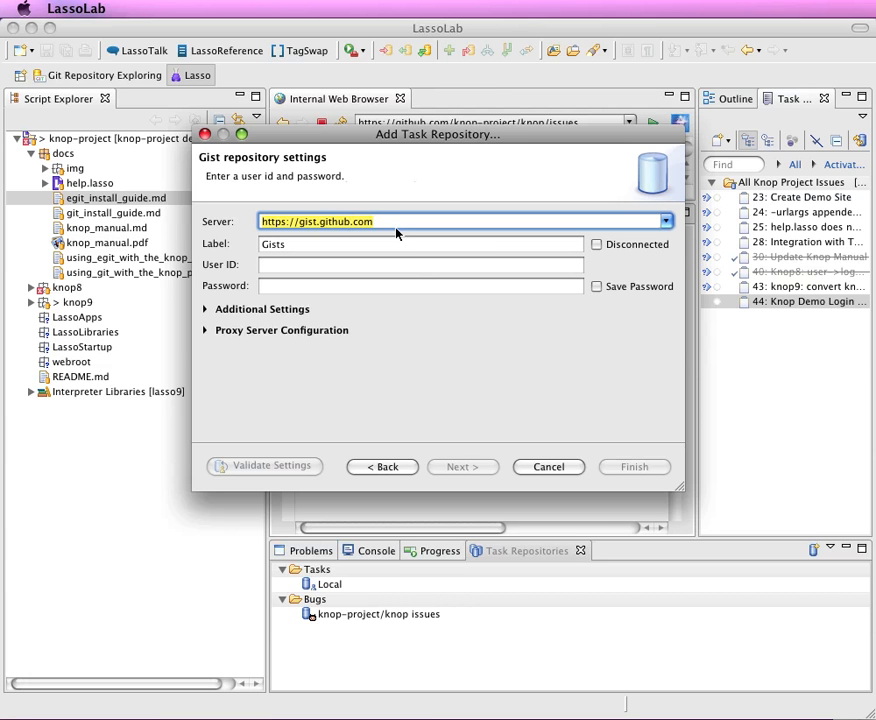
Step: Enter the gist account's user ID and password, save the password, validate, and finish
{"action": "left_click", "coordinate": [343, 243]}
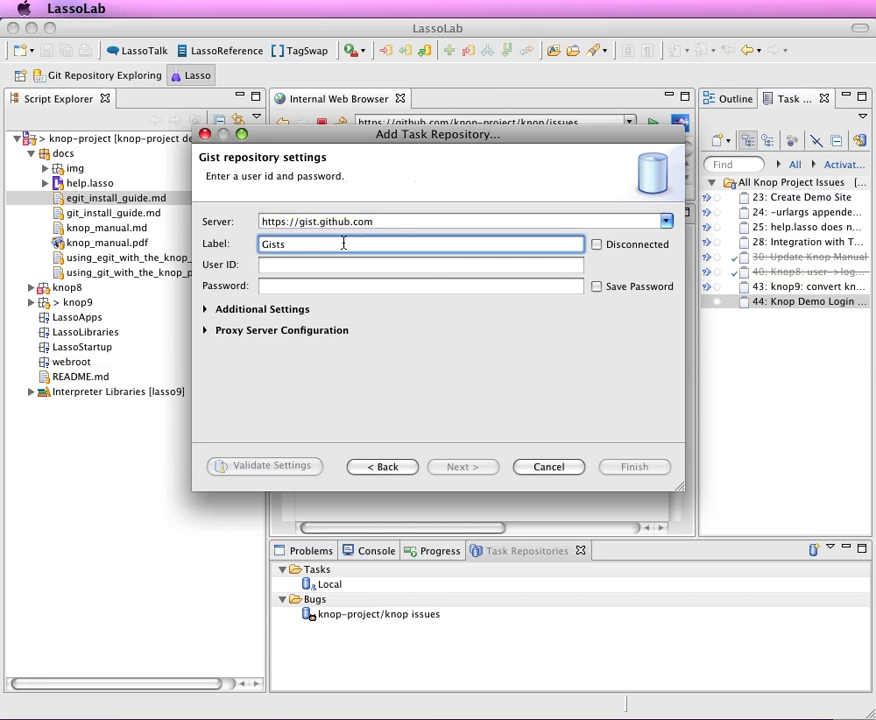
{"action": "left_click", "coordinate": [340, 266]}
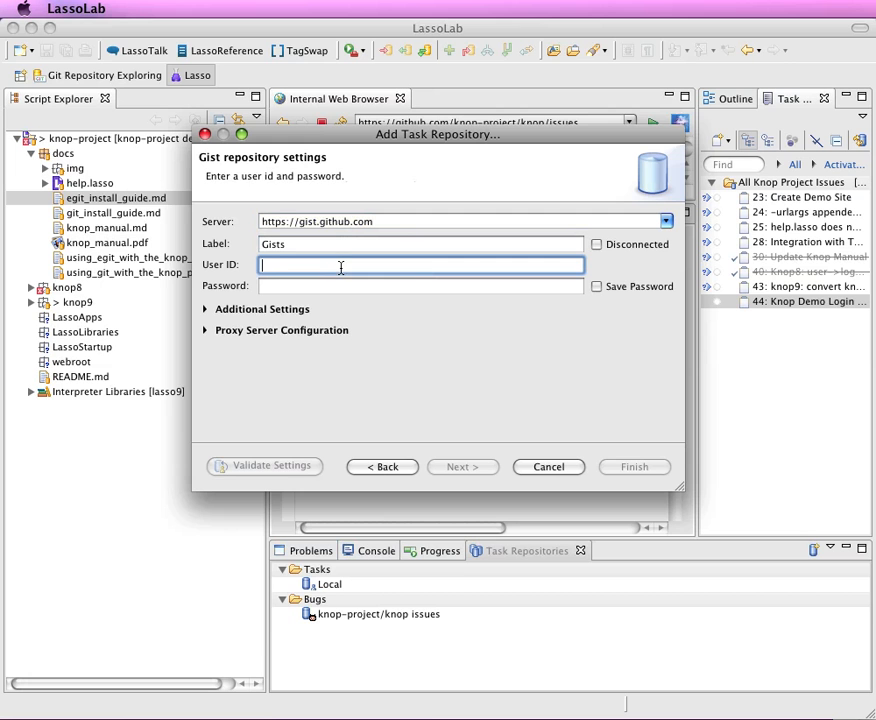
{"action": "type", "text": "stevepiercy"}
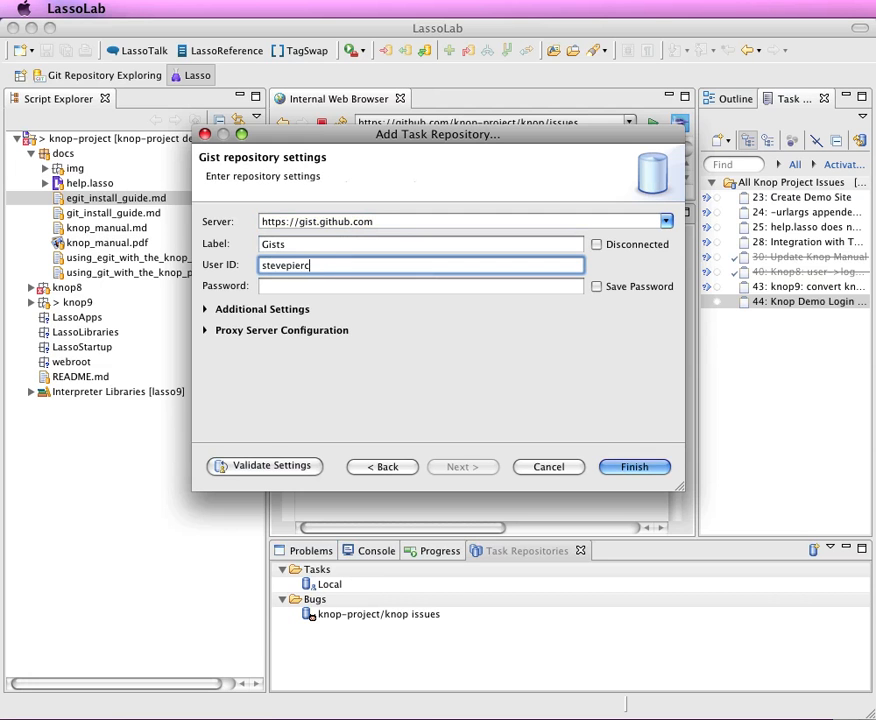
{"action": "key", "text": "Tab"}
{"action": "type", "text": "******"}
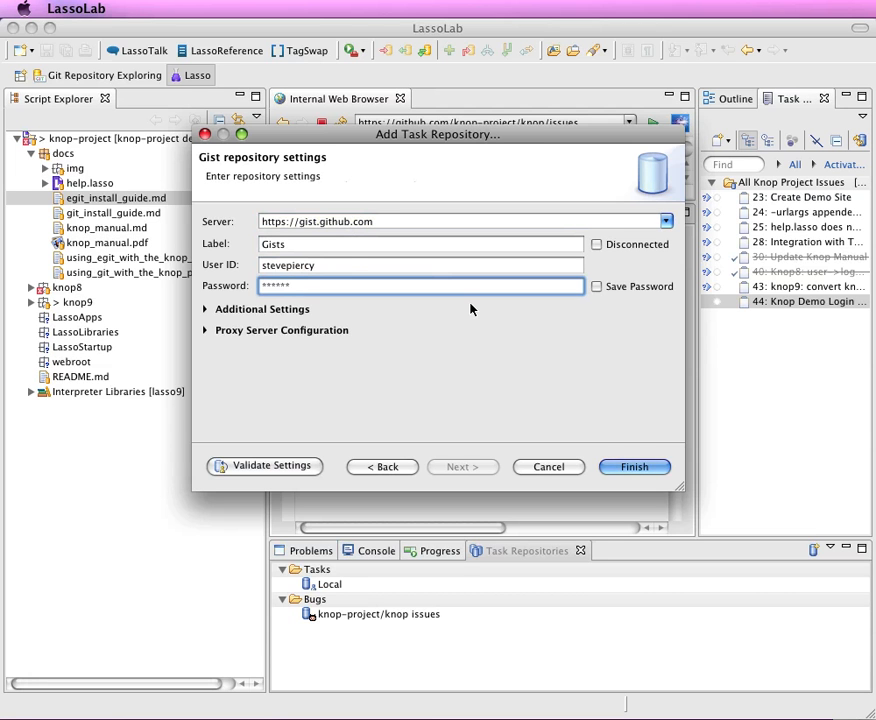
{"action": "key", "text": "Tab"}
{"action": "key", "text": "space"}
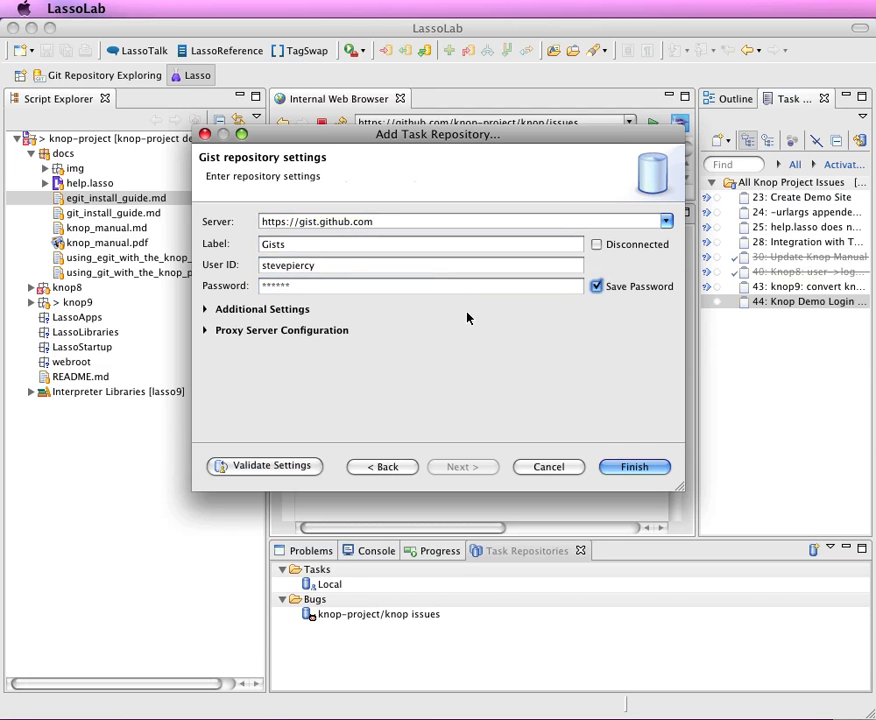
{"action": "left_click", "coordinate": [278, 464]}
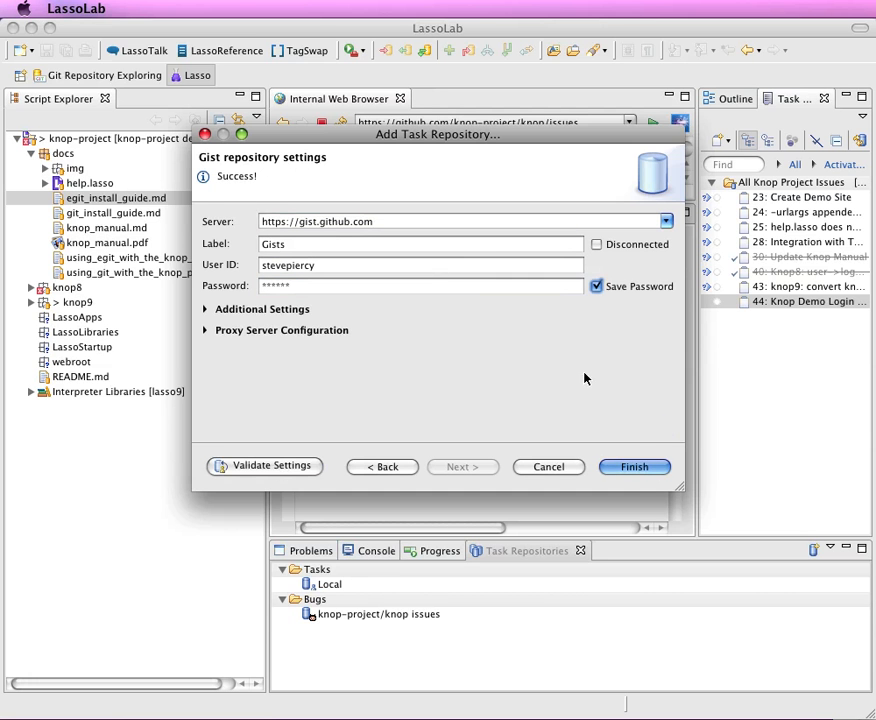
{"action": "left_click", "coordinate": [634, 467]}
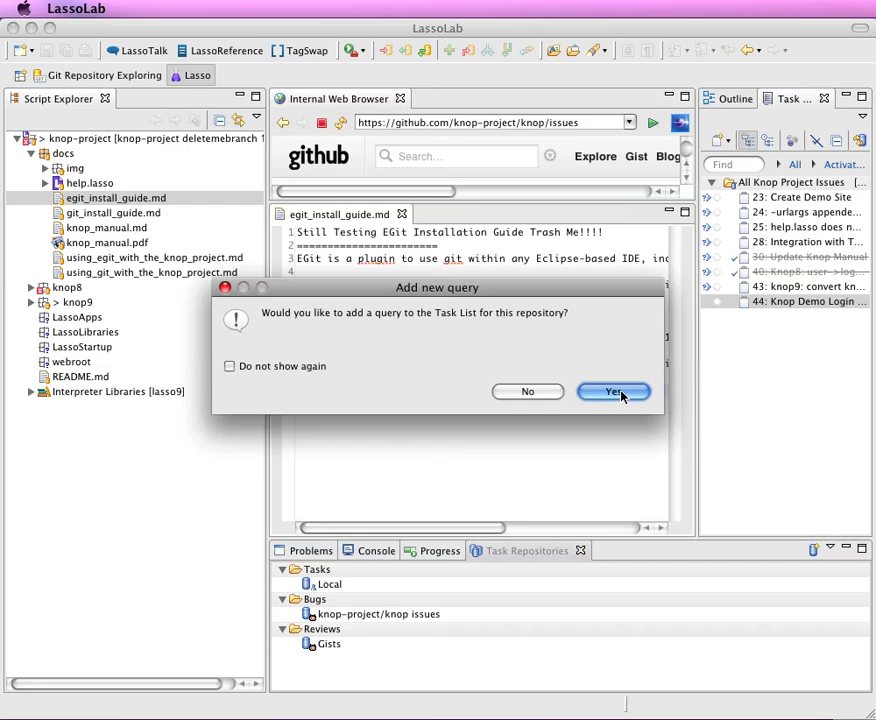
Step: Create the My Gists query and collapse the All Knop Project Issues group
{"action": "left_click", "coordinate": [613, 392]}
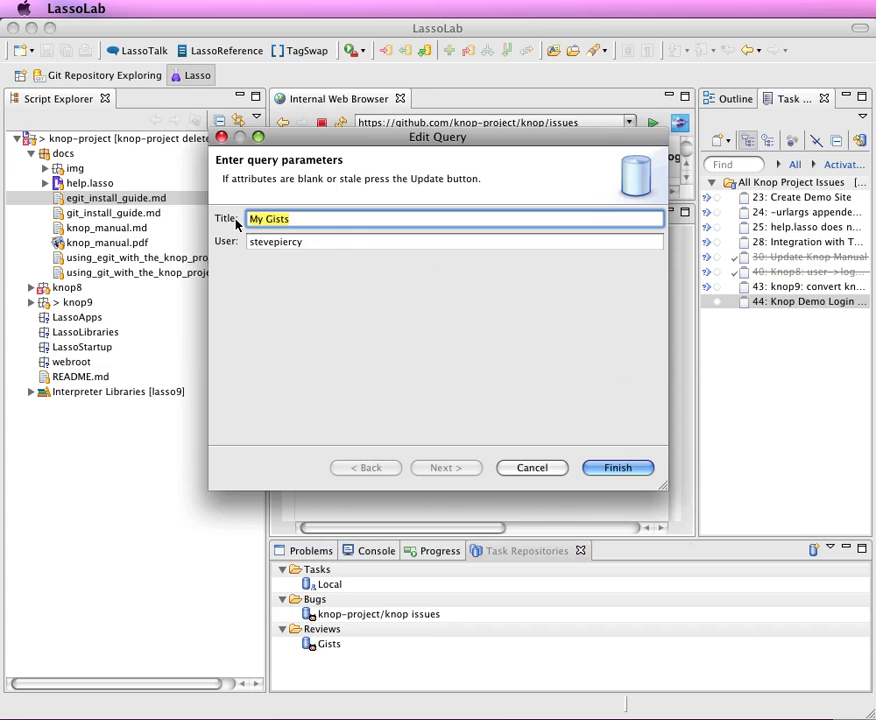
{"action": "left_click", "coordinate": [640, 468]}
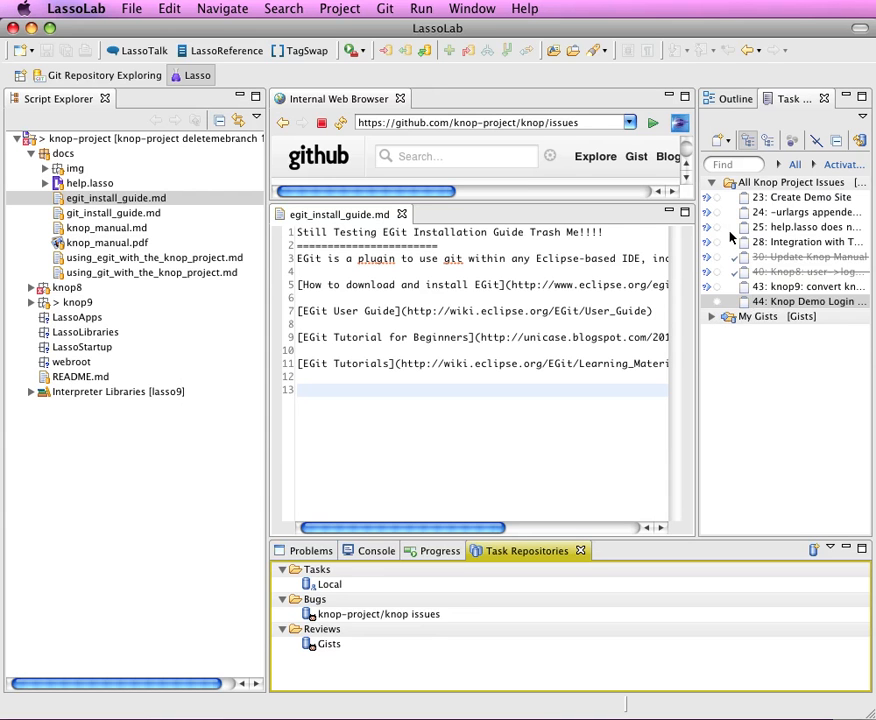
{"action": "left_click", "coordinate": [711, 184]}
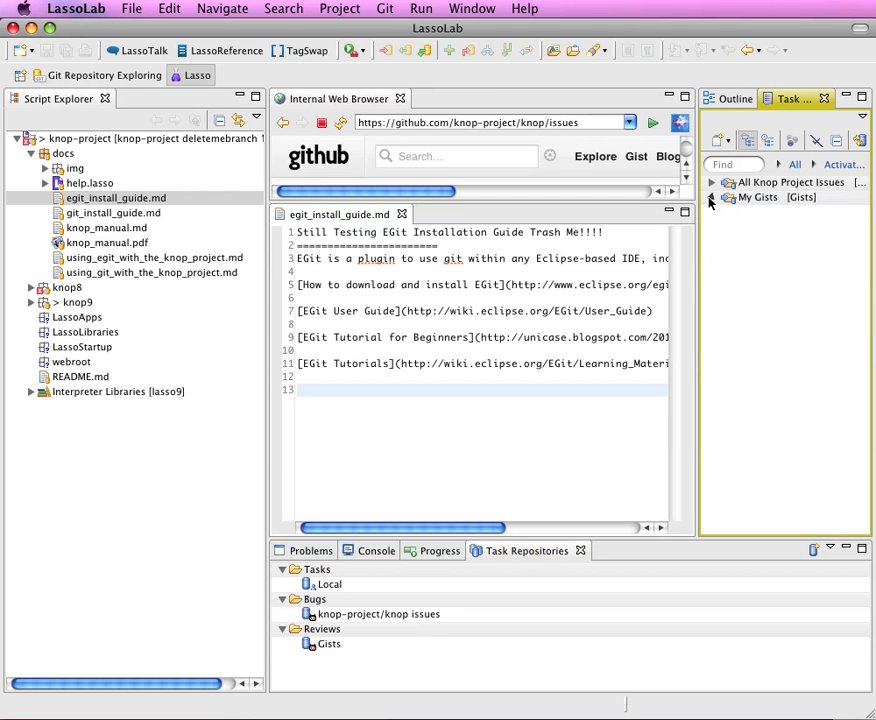
Step: Expand My Gists and open gist 2948369 in a maximized editor
{"action": "left_click", "coordinate": [710, 198]}
{"action": "left_click", "coordinate": [763, 213]}
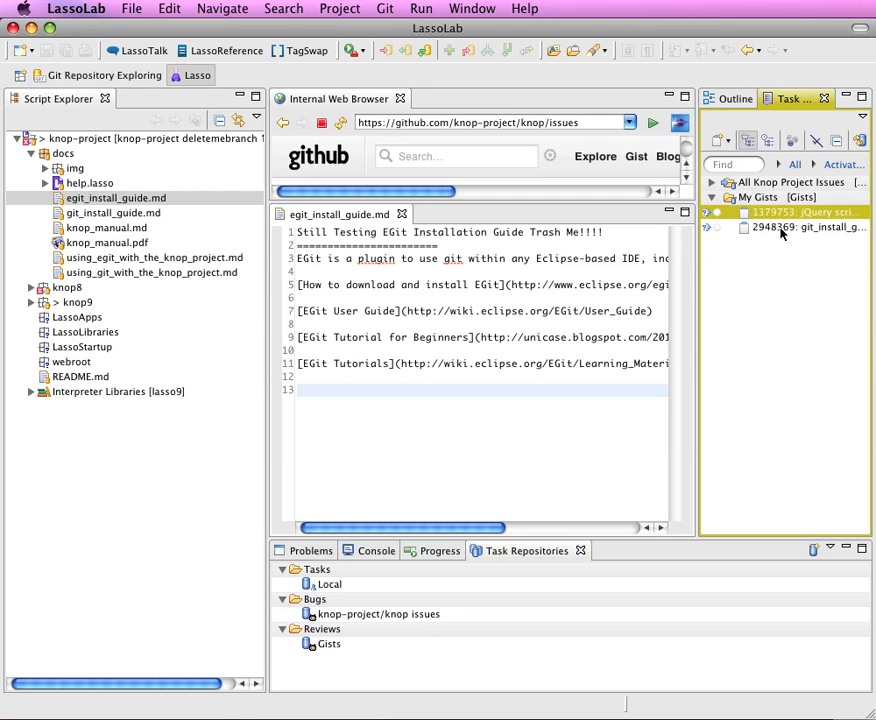
{"action": "left_click", "coordinate": [782, 228]}
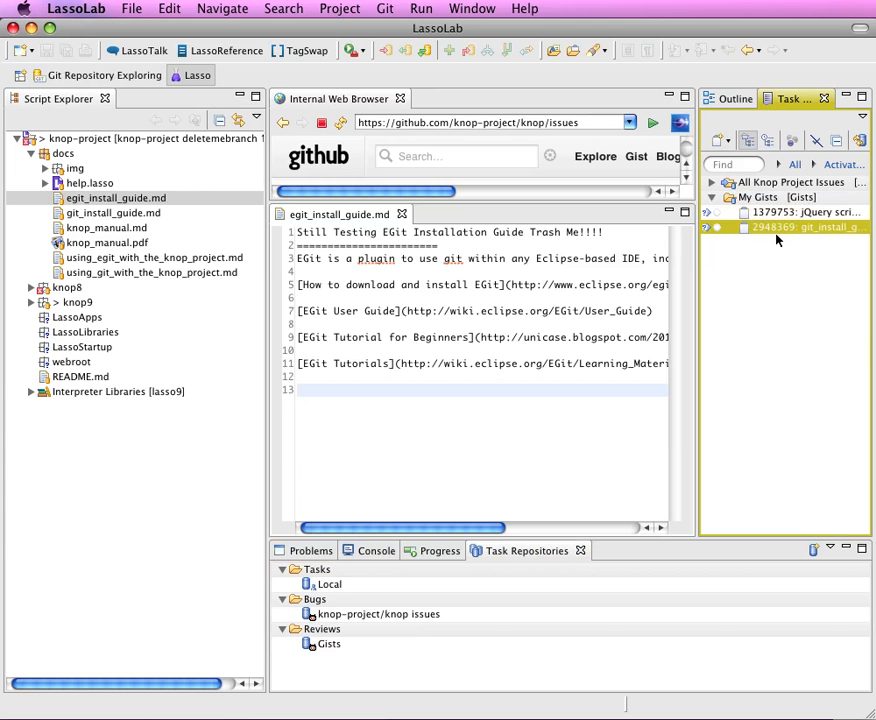
{"action": "double_click", "coordinate": [758, 230]}
{"action": "left_click", "coordinate": [684, 213]}
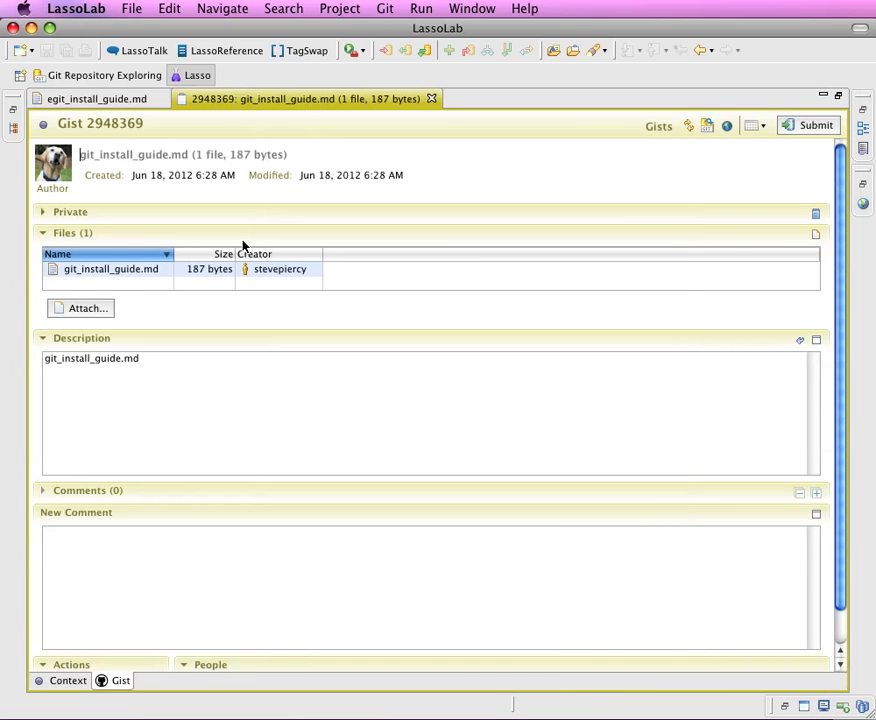
Step: Open the gist's git_install_guide.md, then close both tabs and restore the normal layout
{"action": "left_click", "coordinate": [124, 271]}
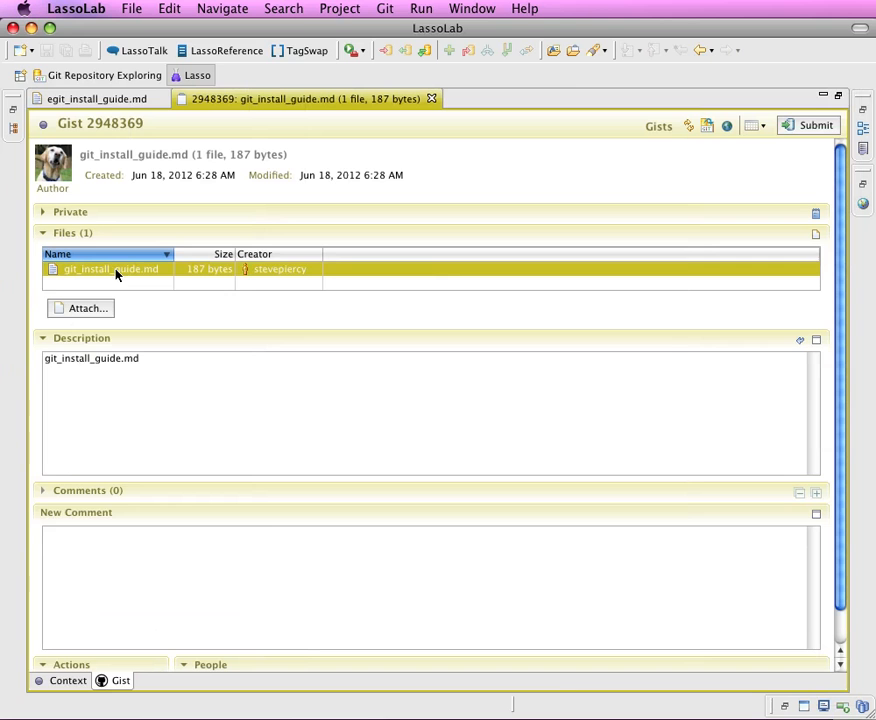
{"action": "double_click", "coordinate": [117, 273]}
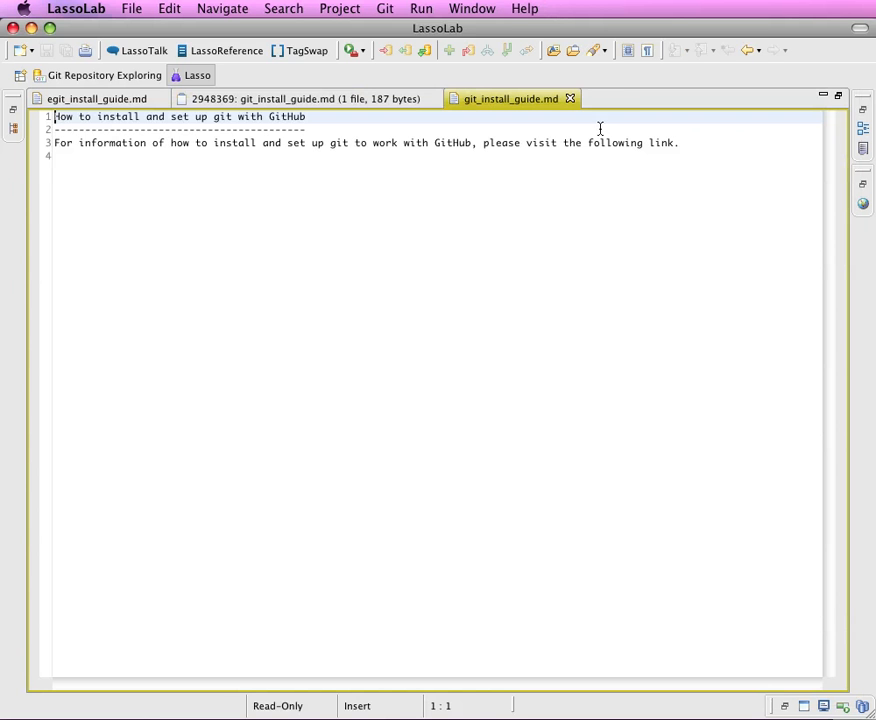
{"action": "left_click", "coordinate": [570, 99]}
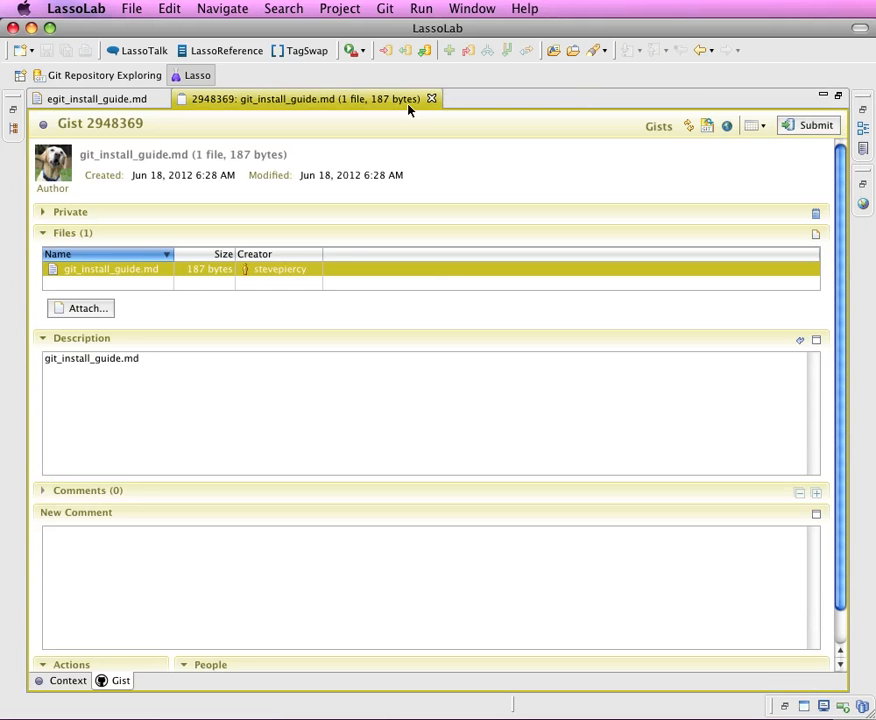
{"action": "left_click", "coordinate": [433, 99]}
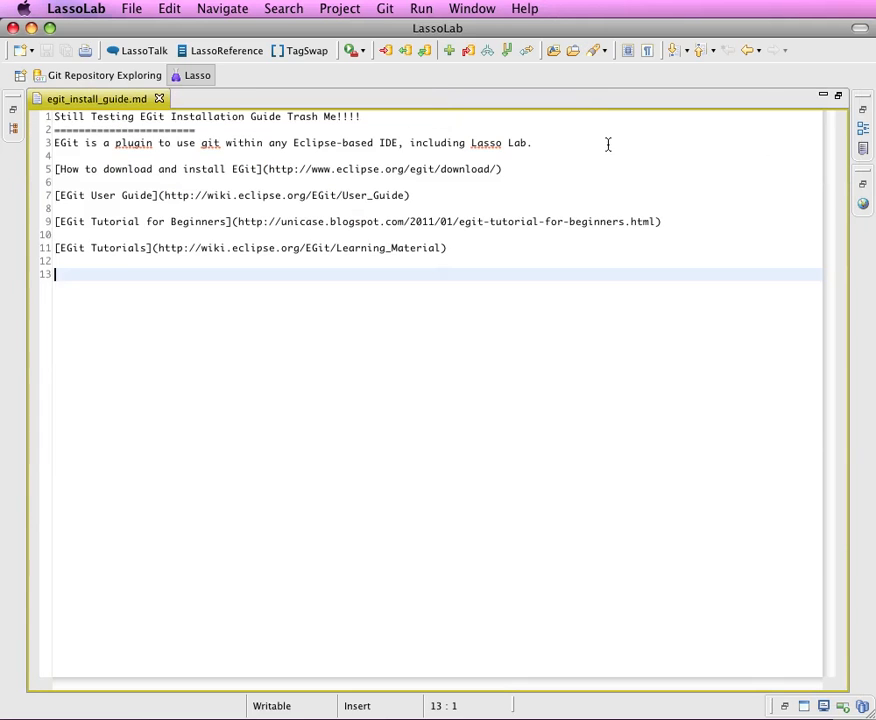
{"action": "left_click", "coordinate": [839, 97]}
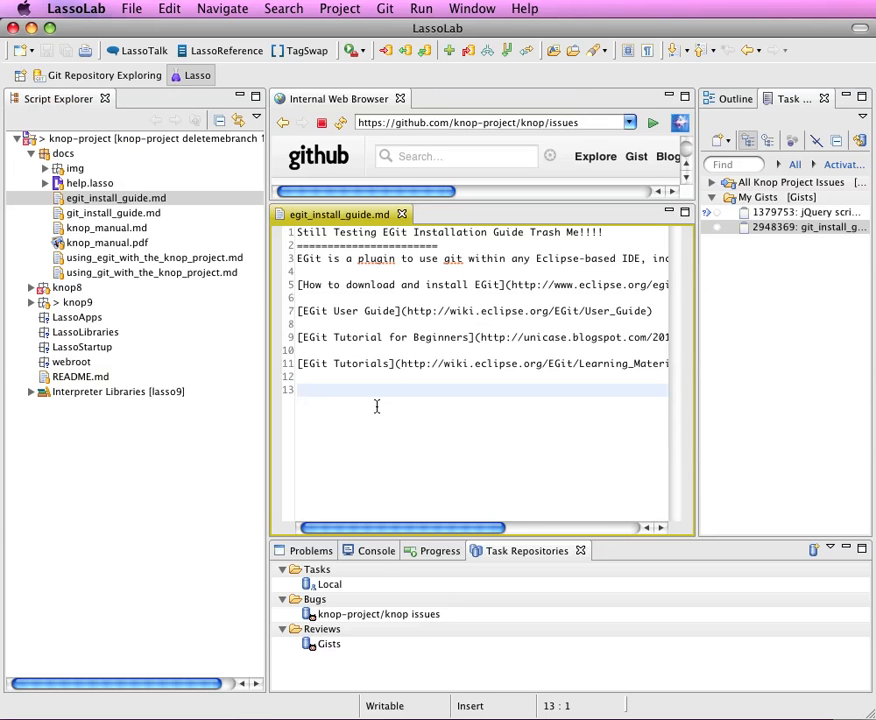
Step: Share lines 1–3 of egit_install_guide.md via GitHub > Create Public Gist, then open gist 2948369
{"action": "key", "text": "Up"}
{"action": "key", "text": "Up"}
{"action": "key", "text": "Up"}
{"action": "key", "text": "Up"}
{"action": "key", "text": "Up"}
{"action": "key", "text": "Up"}
{"action": "key", "text": "Up"}
{"action": "key", "text": "Up"}
{"action": "key", "text": "Up"}
{"action": "key", "text": "Up"}
{"action": "key", "text": "Up"}
{"action": "key", "text": "Up"}
{"action": "key", "text": "shift+Down"}
{"action": "key", "text": "shift+Down"}
{"action": "key", "text": "shift+Down"}
{"action": "key", "text": "shift+Down"}
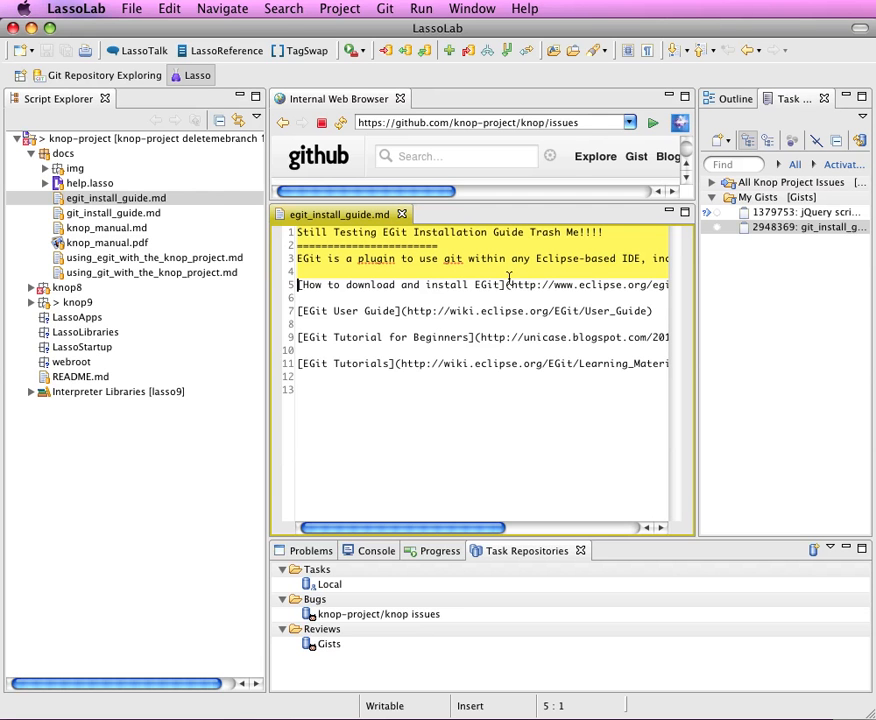
{"action": "right_click", "coordinate": [418, 258]}
{"action": "mouse_move", "coordinate": [518, 578]}
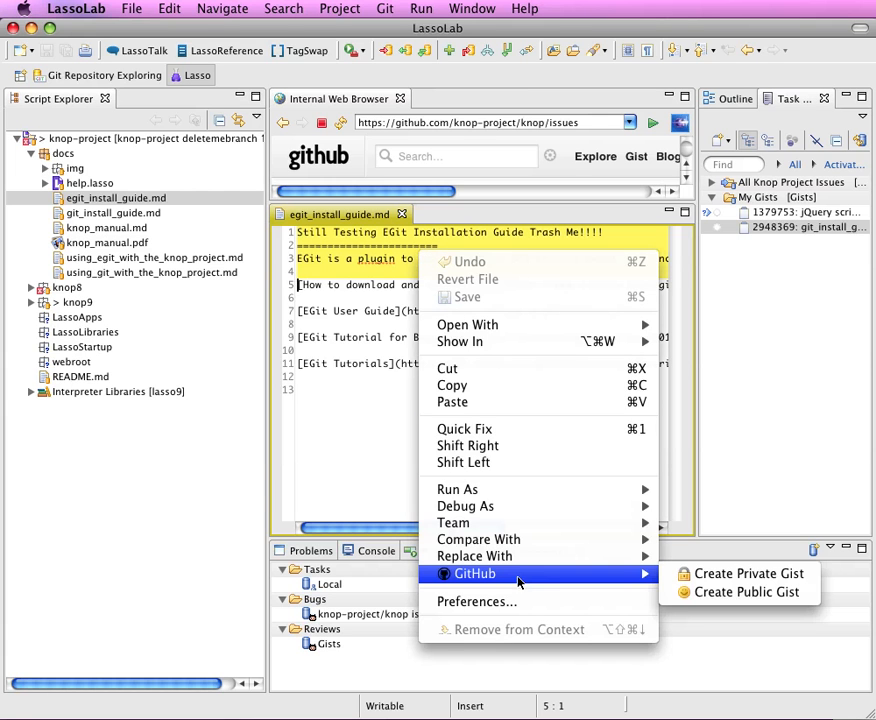
{"action": "left_click", "coordinate": [798, 596]}
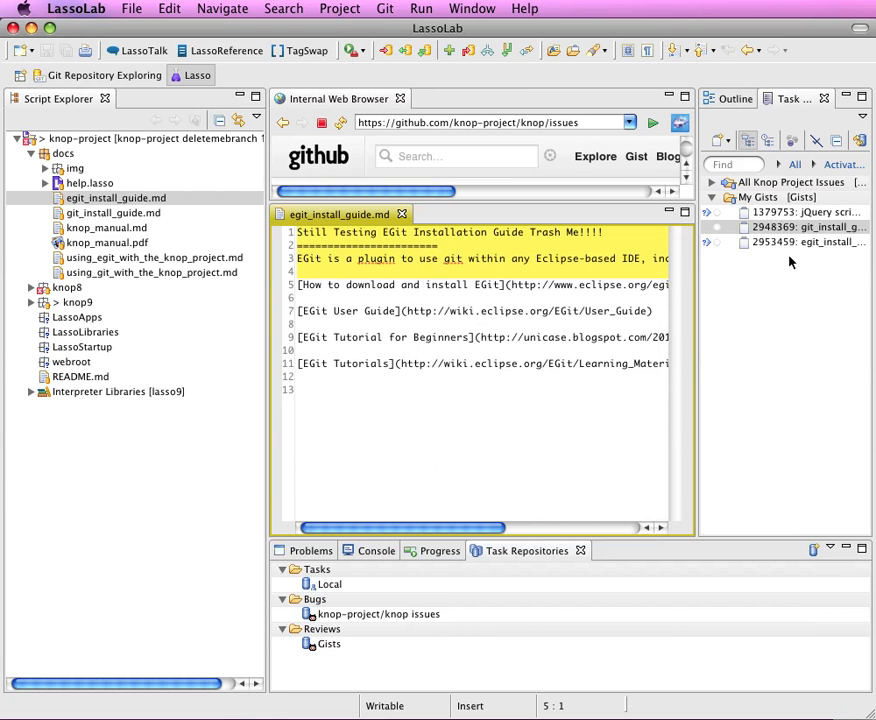
{"action": "mouse_move", "coordinate": [767, 232]}
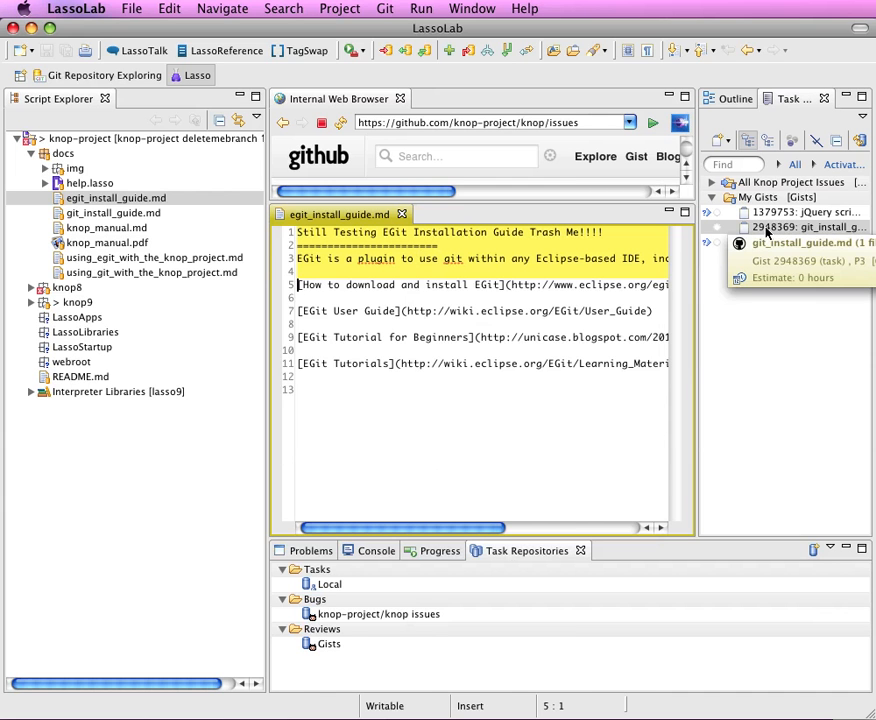
{"action": "double_click", "coordinate": [767, 232]}
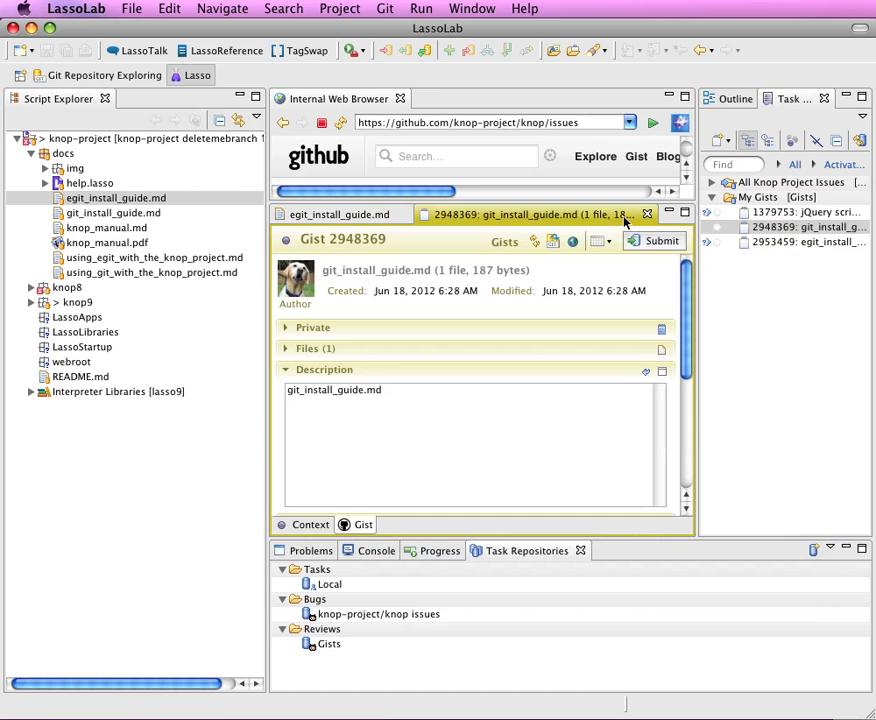
Step: Maximize the gist 2948369 editor and open its git_install_guide.md file from Files (1)
{"action": "left_click", "coordinate": [685, 214]}
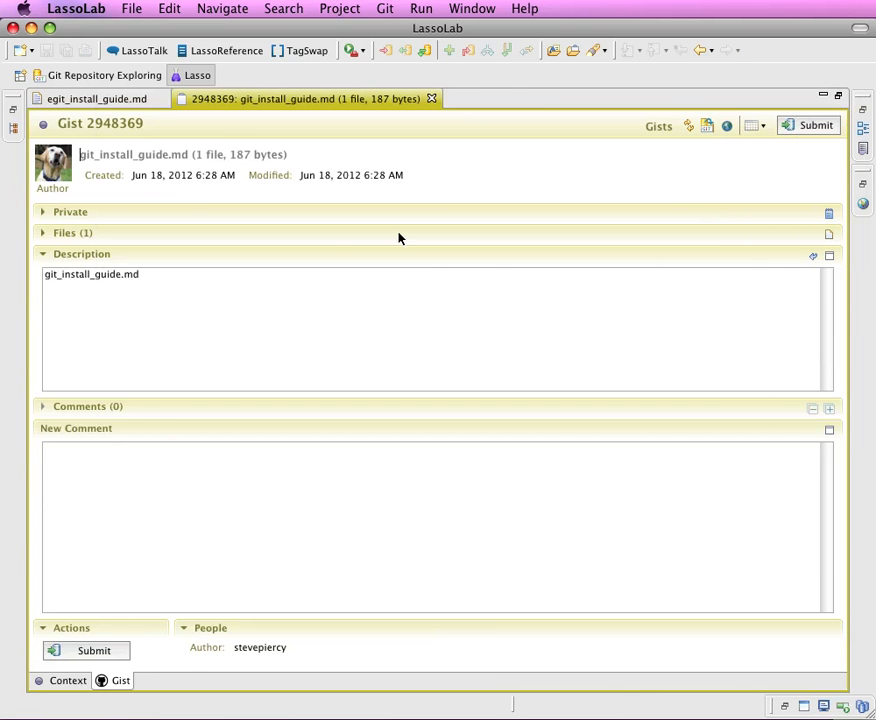
{"action": "left_click", "coordinate": [65, 234]}
{"action": "double_click", "coordinate": [104, 268]}
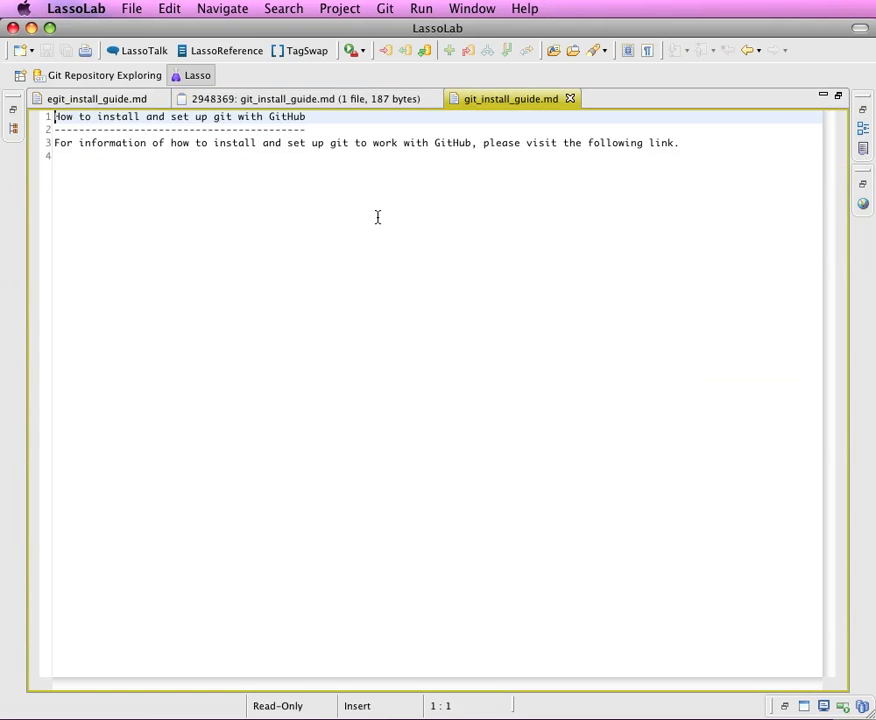
Step: Select the file's three lines, close git_install_guide.md, and restore the normal layout
{"action": "left_click", "coordinate": [367, 211]}
{"action": "key", "text": "shift+Up"}
{"action": "key", "text": "shift+Up"}
{"action": "key", "text": "shift+Up"}
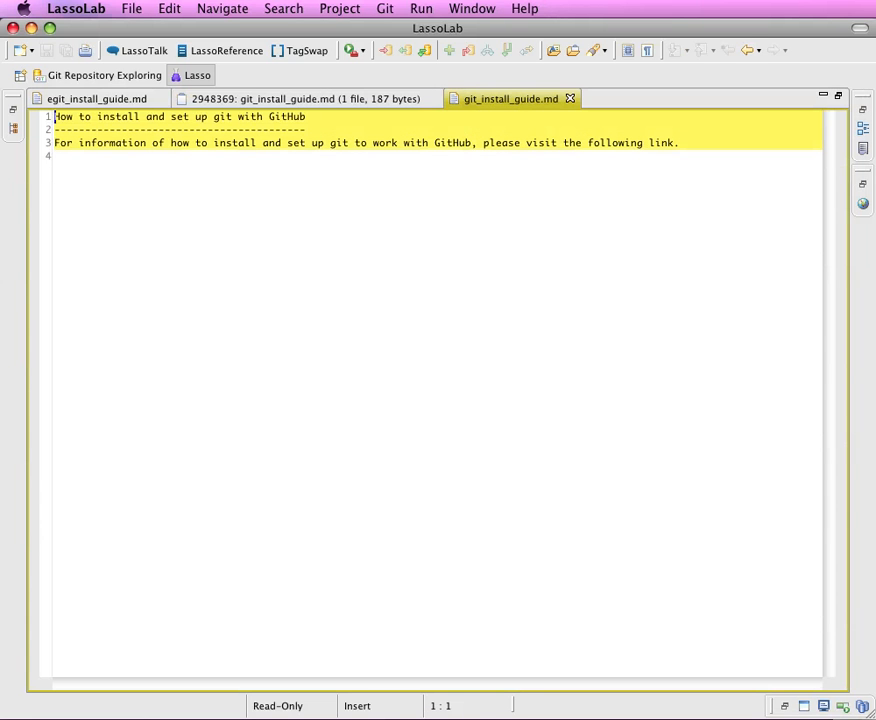
{"action": "left_click", "coordinate": [570, 98]}
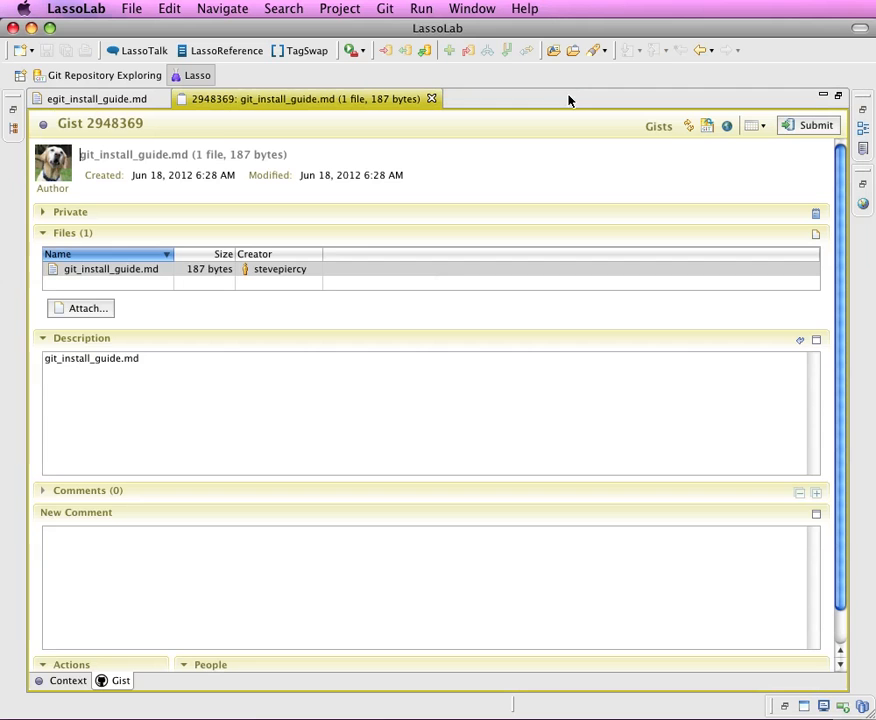
{"action": "left_click", "coordinate": [839, 97]}
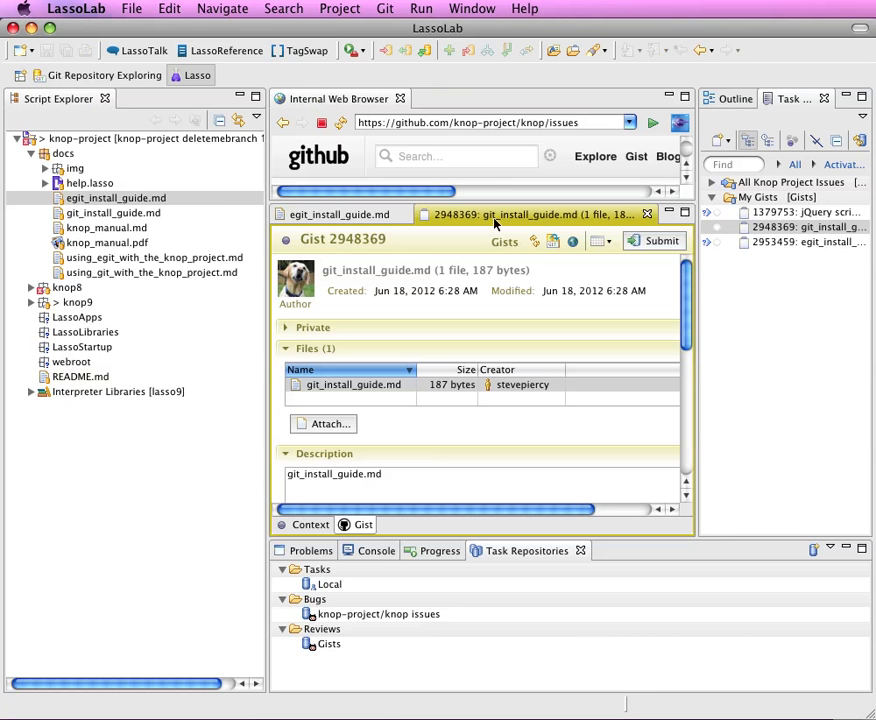
Step: Maximize the internal web browser and go from the GitHub profile page to the gist site
{"action": "left_click", "coordinate": [686, 97]}
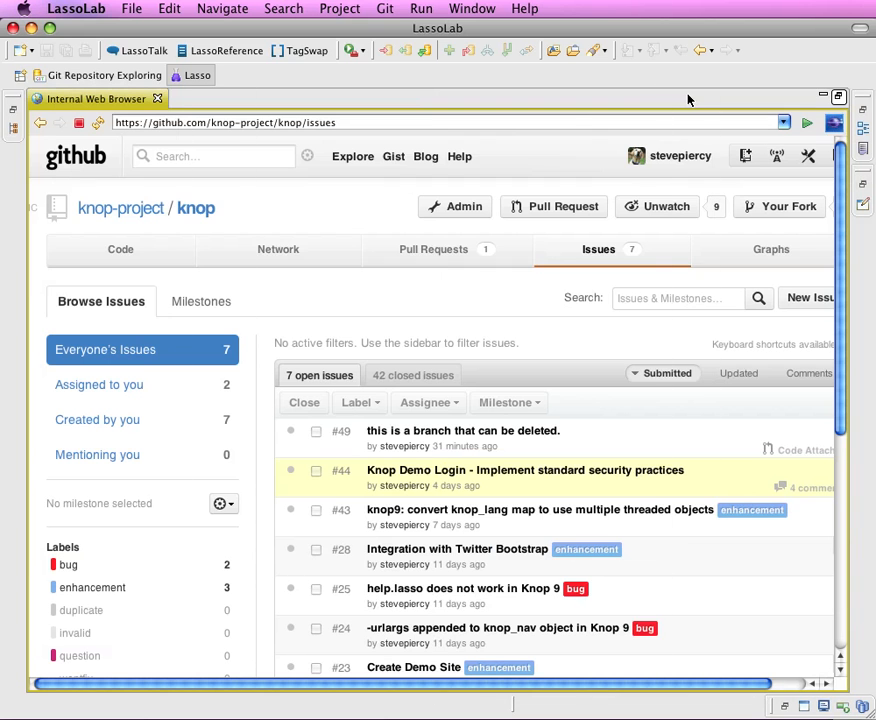
{"action": "left_click", "coordinate": [679, 160]}
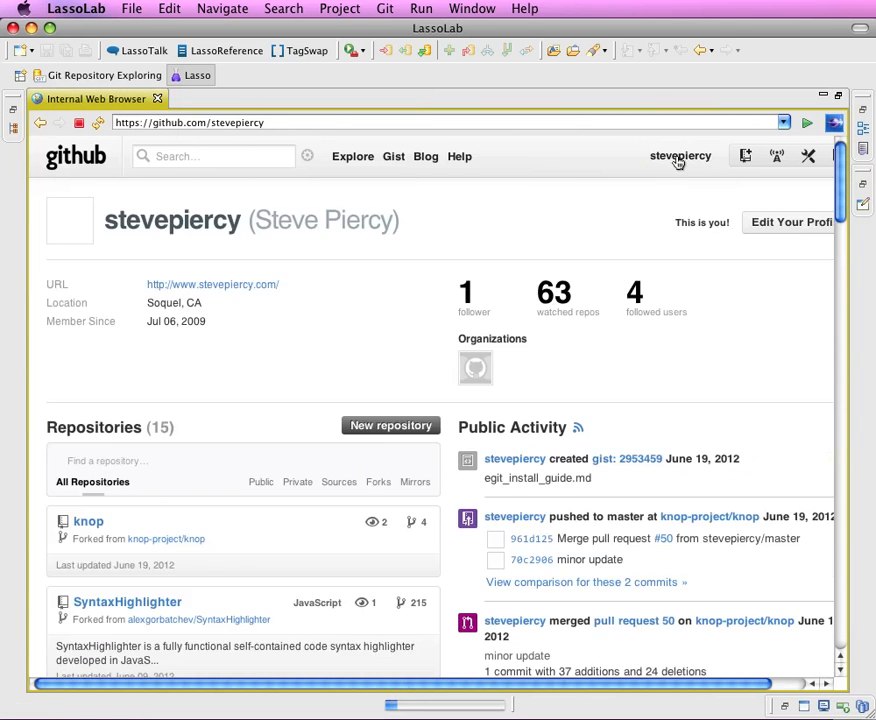
{"action": "left_click", "coordinate": [389, 165]}
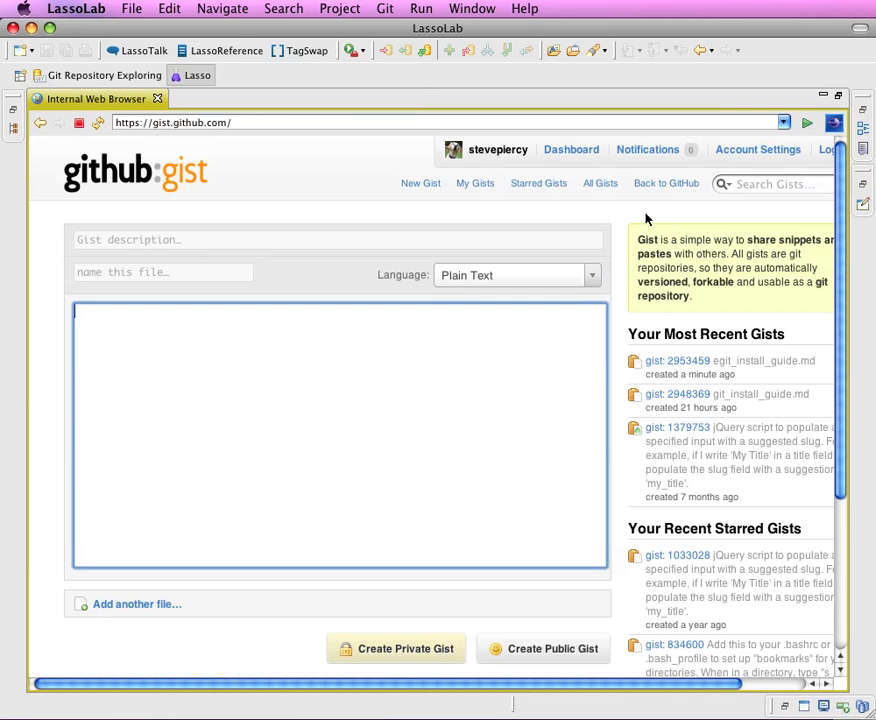
Step: View gist 2953459 at its latest revision, then restore the surrounding panels
{"action": "left_click", "coordinate": [673, 362]}
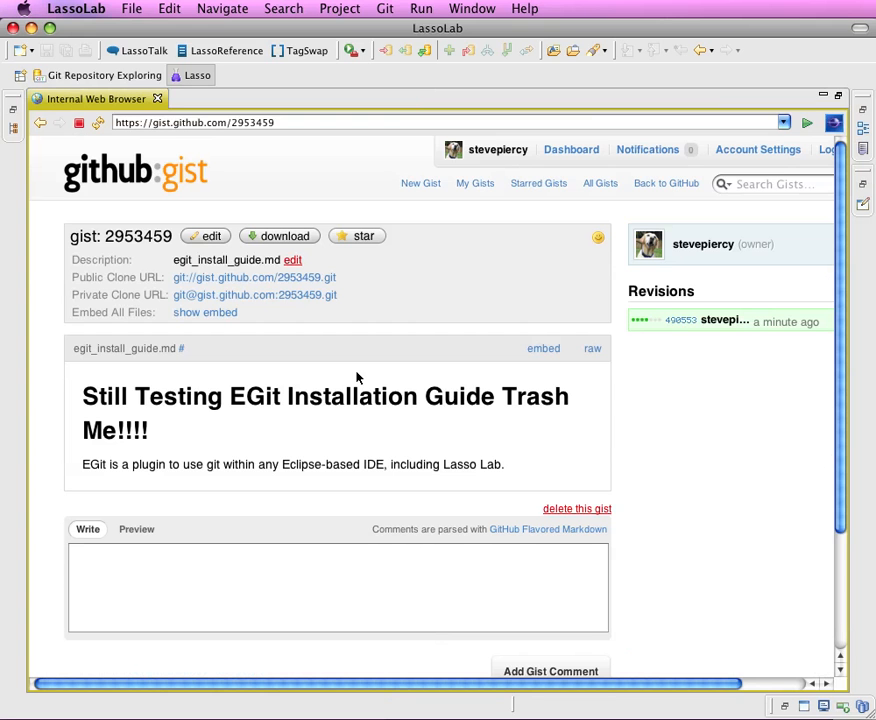
{"action": "left_click", "coordinate": [684, 322]}
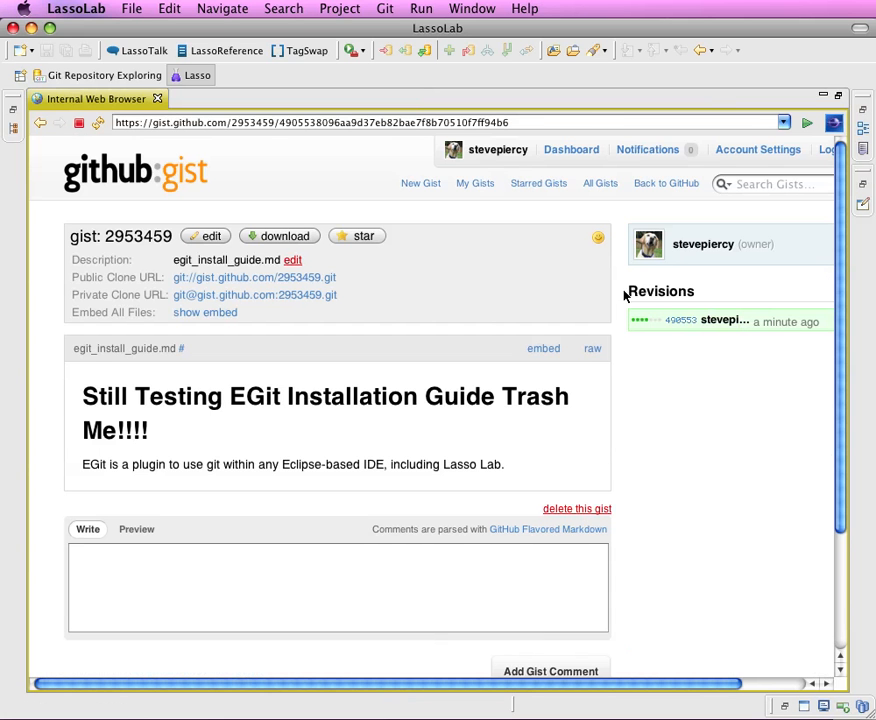
{"action": "left_click", "coordinate": [838, 97]}
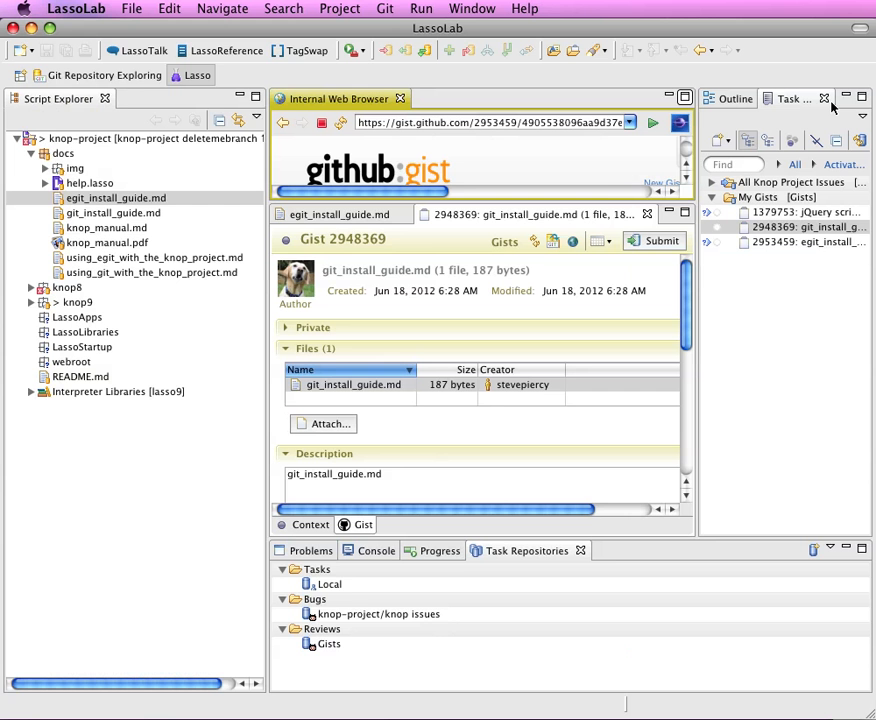
{"action": "left_click", "coordinate": [741, 228]}
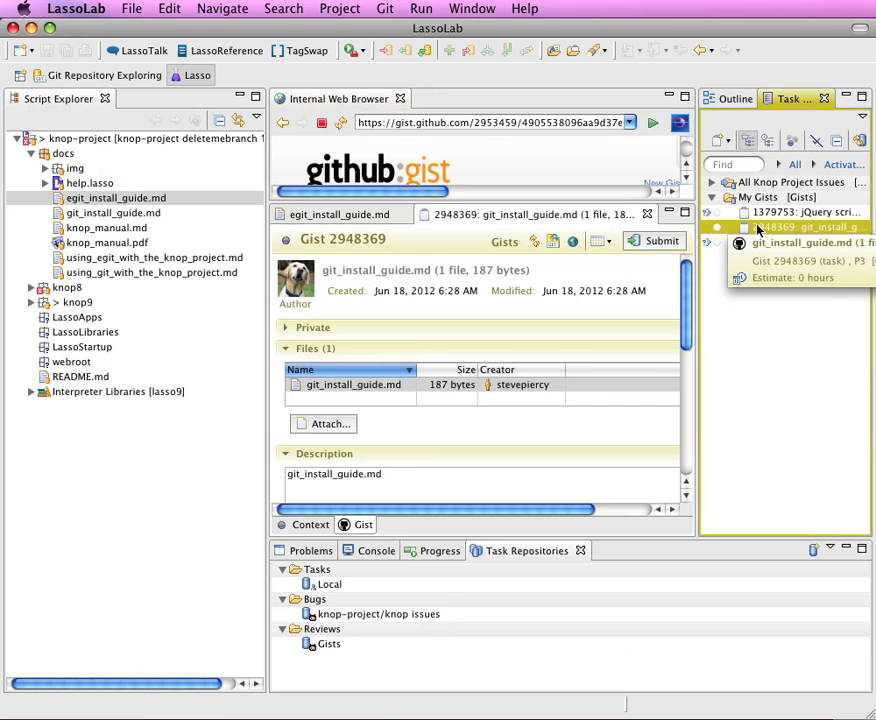
{"action": "right_click", "coordinate": [757, 230]}
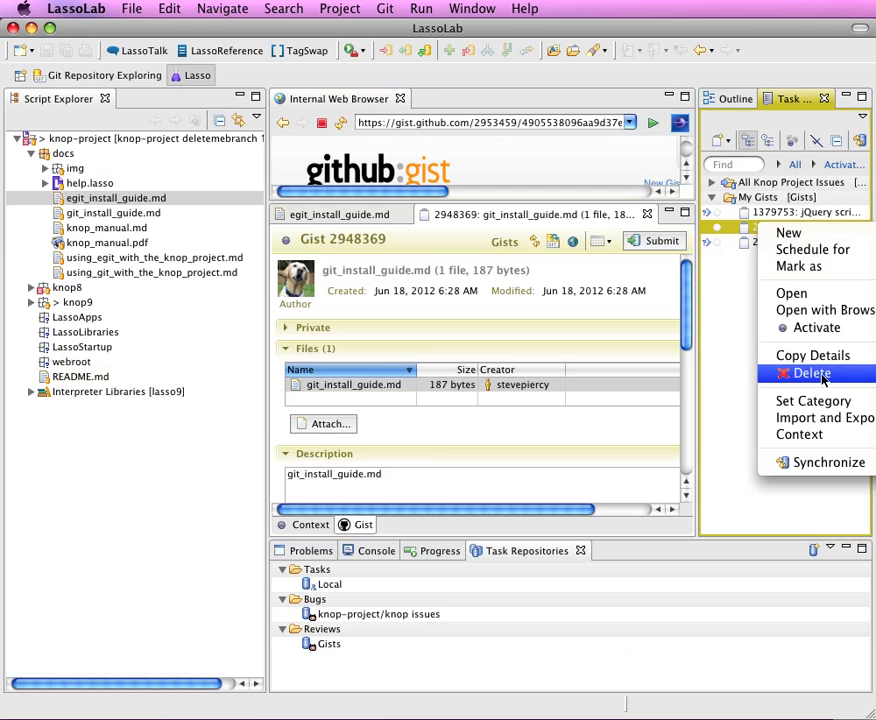
{"action": "left_click", "coordinate": [714, 310]}
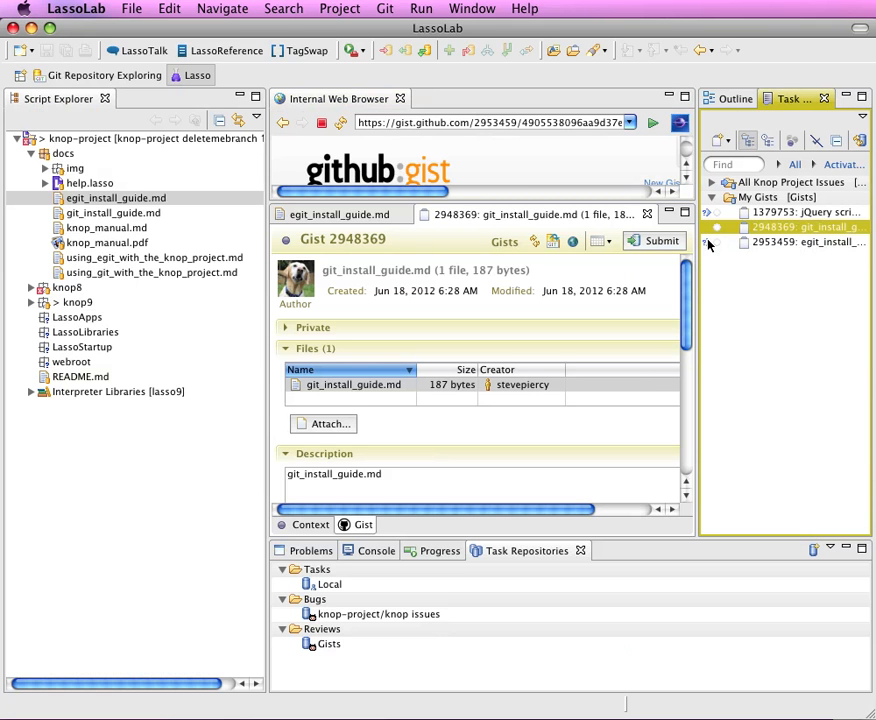
{"action": "right_click", "coordinate": [706, 231]}
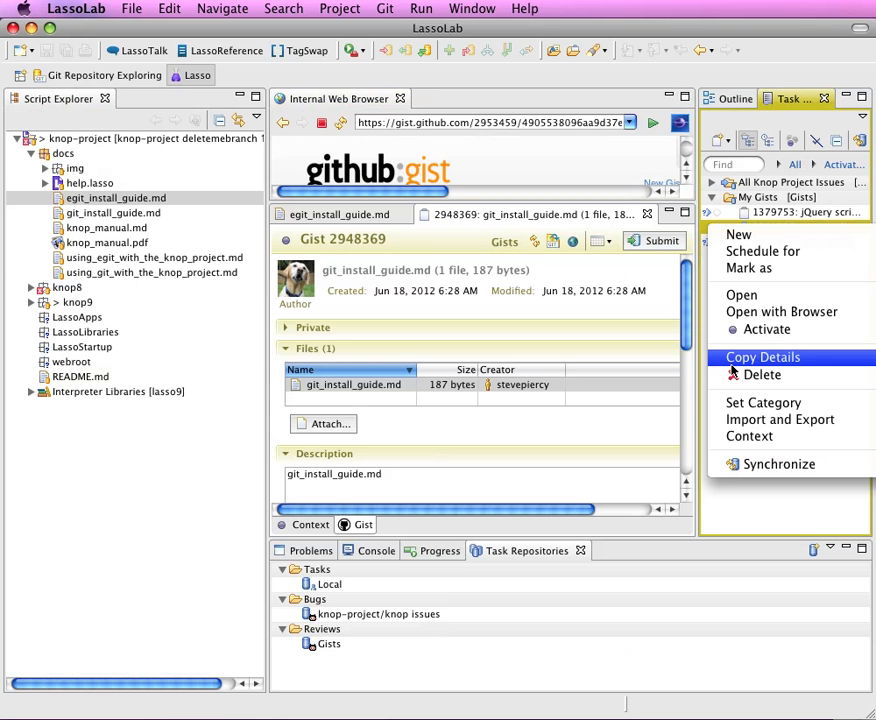
{"action": "left_click", "coordinate": [752, 502]}
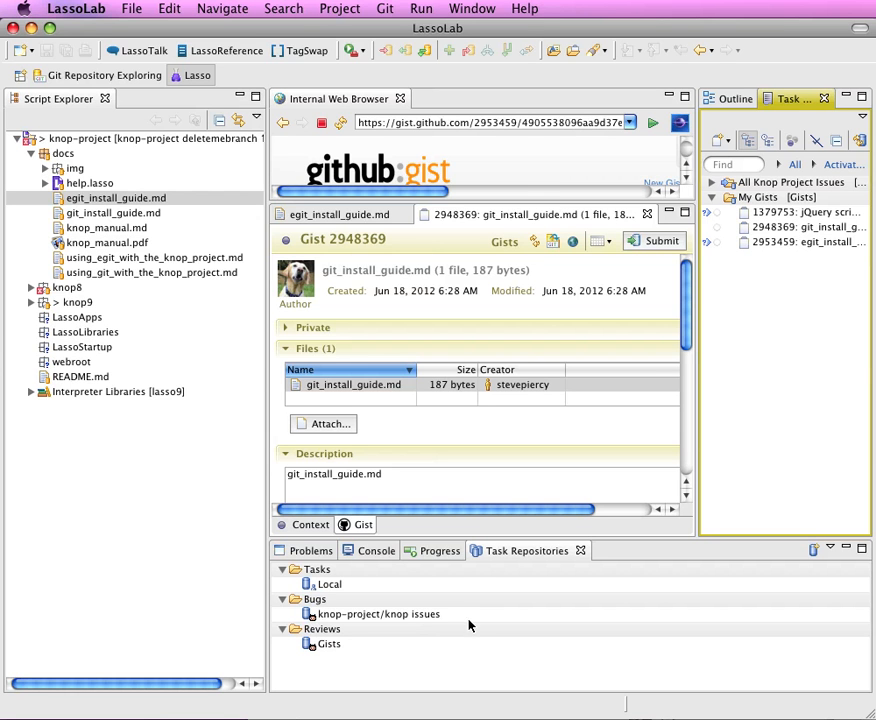
Step: Start adding a GitHub Pull Requests task repository from the Task Repositories view
{"action": "left_click", "coordinate": [524, 552]}
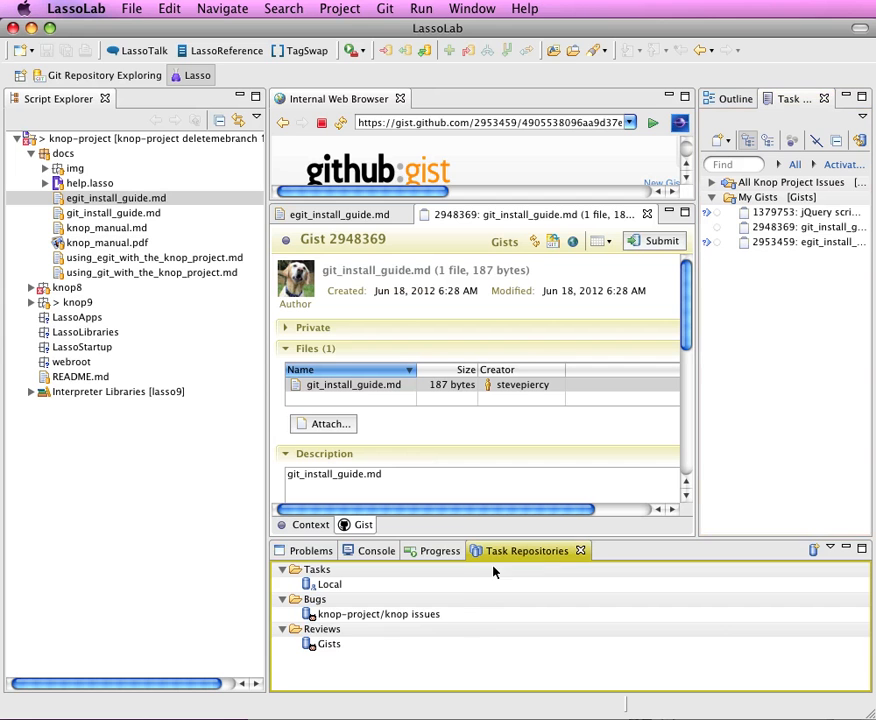
{"action": "right_click", "coordinate": [455, 614]}
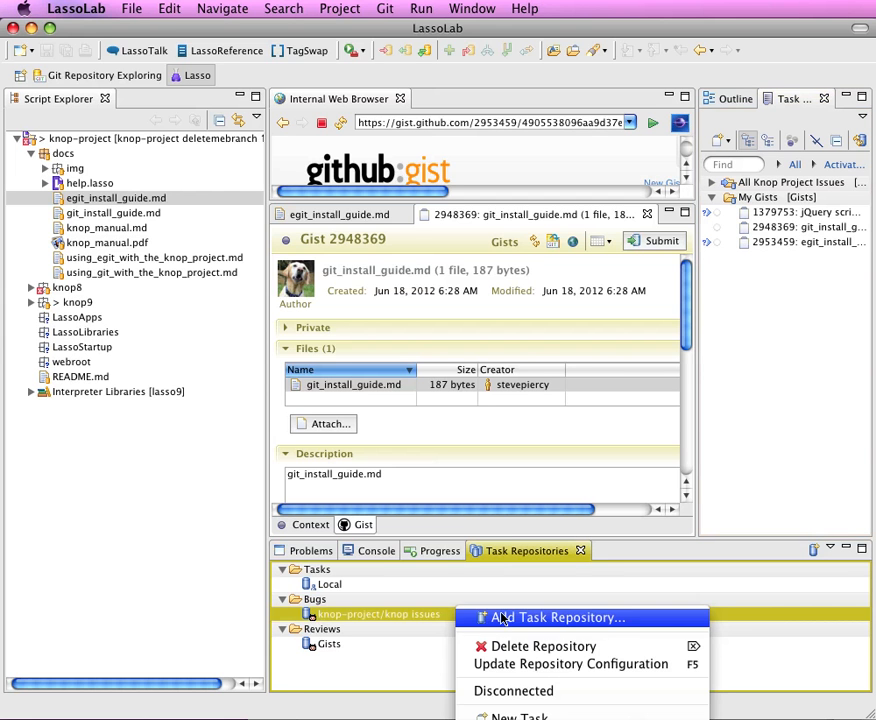
{"action": "left_click", "coordinate": [466, 617]}
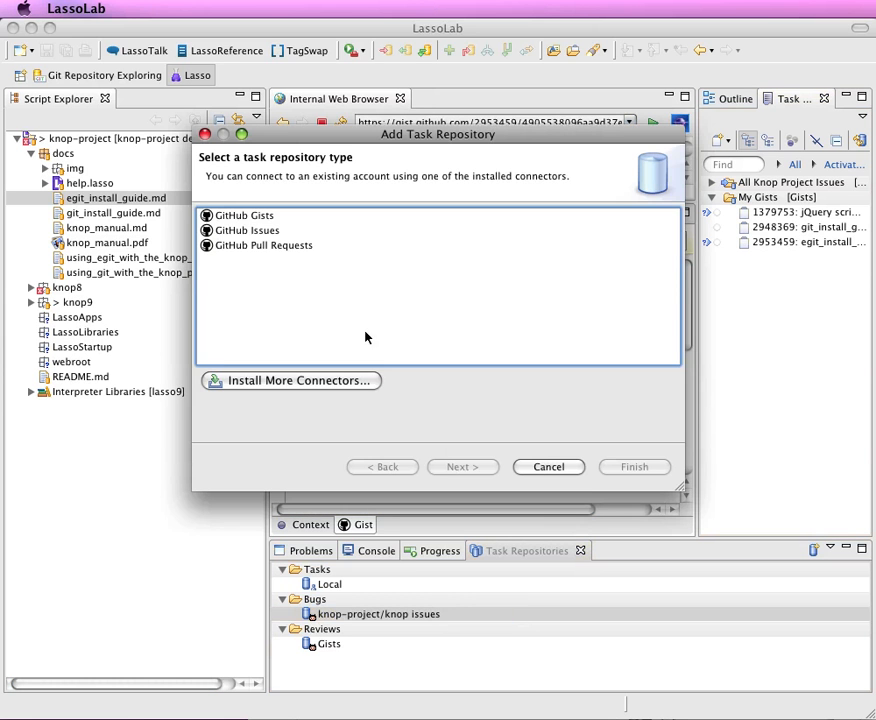
{"action": "left_click", "coordinate": [250, 246]}
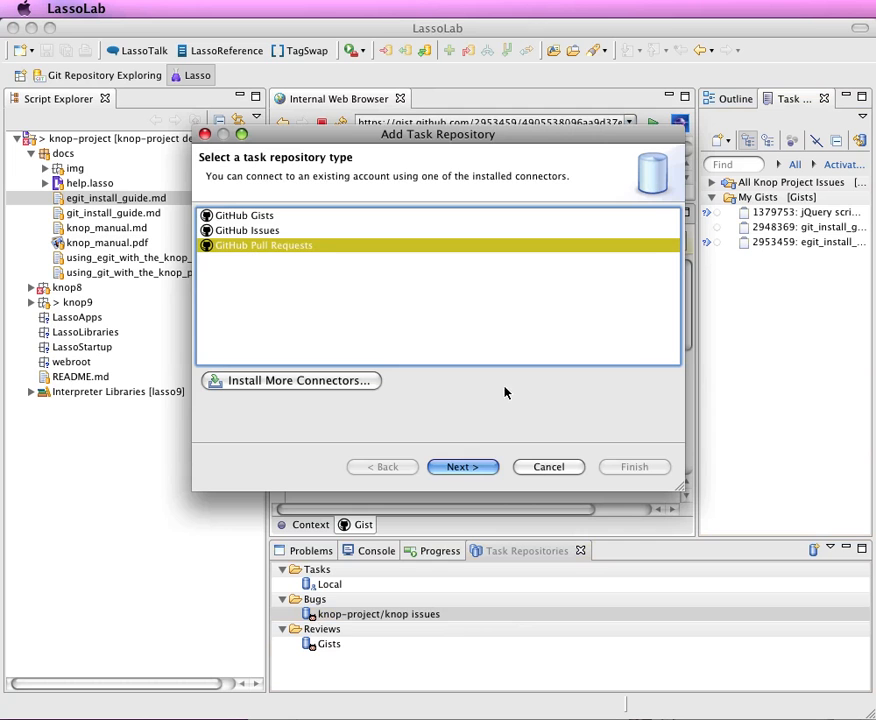
{"action": "left_click", "coordinate": [463, 468]}
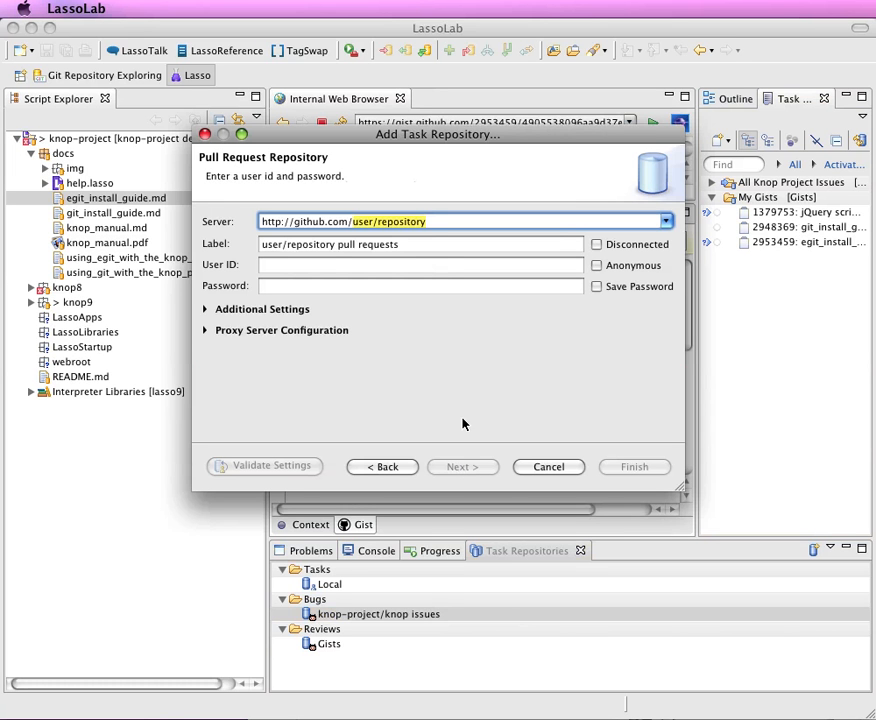
Step: Set server knop-project/knop with the user id and saved password, validate, and finish
{"action": "key", "text": "Left"}
{"action": "key", "text": "shift+End"}
{"action": "type", "text": "knop-project/knop"}
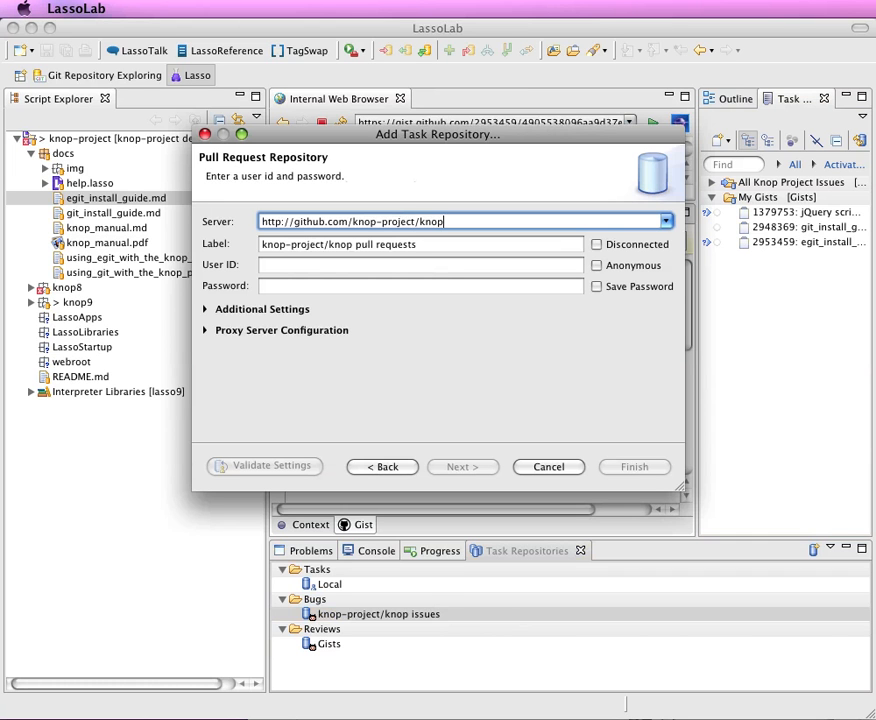
{"action": "key", "text": "Tab"}
{"action": "key", "text": "Tab"}
{"action": "key", "text": "Tab"}
{"action": "type", "text": "stevepierc"}
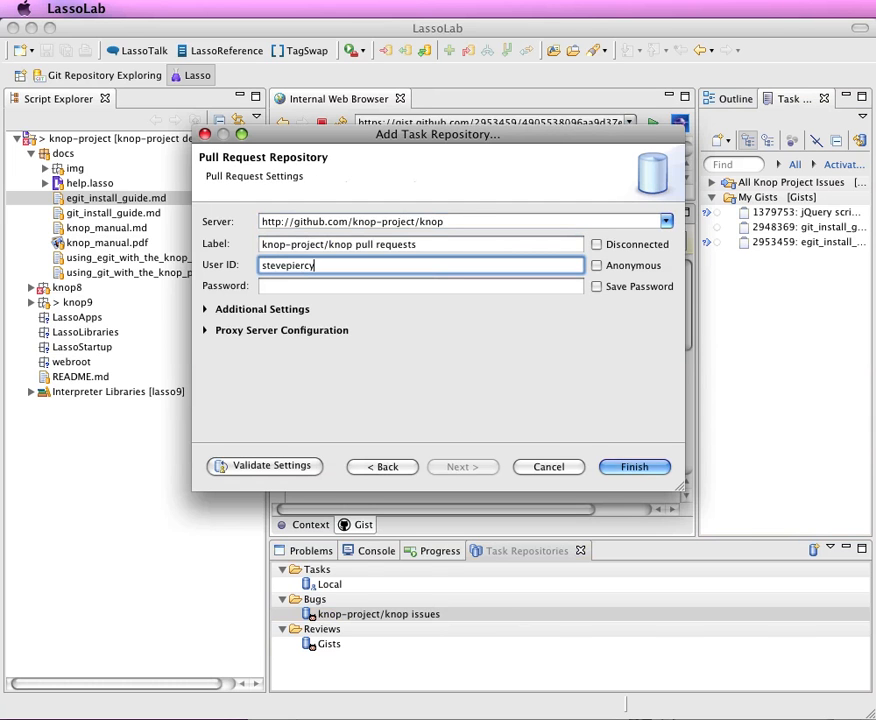
{"action": "type", "text": "y"}
{"action": "key", "text": "Tab"}
{"action": "key", "text": "Tab"}
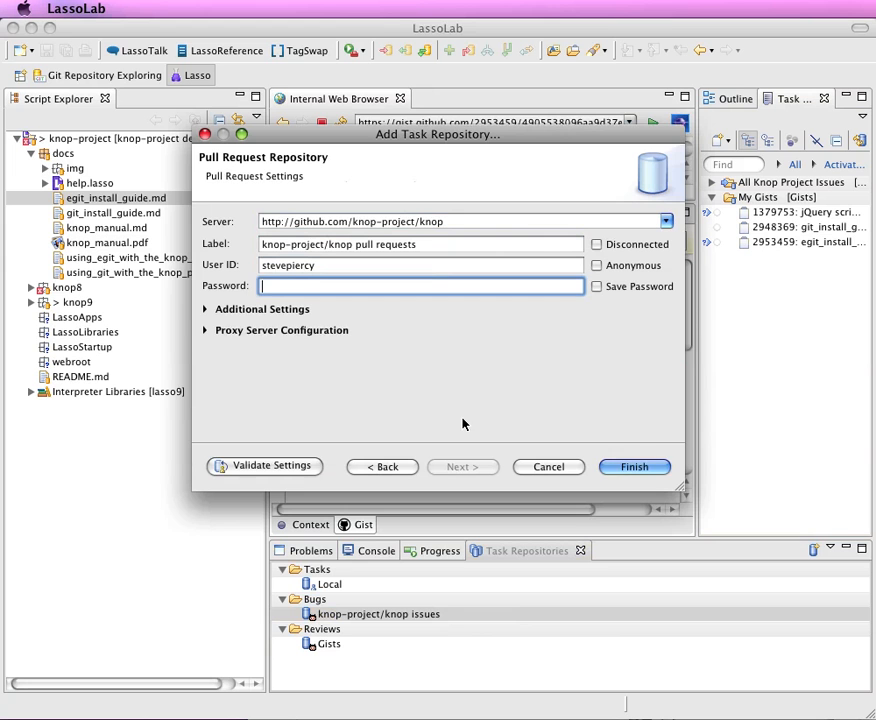
{"action": "type", "text": "******"}
{"action": "key", "text": "Tab"}
{"action": "key", "text": "space"}
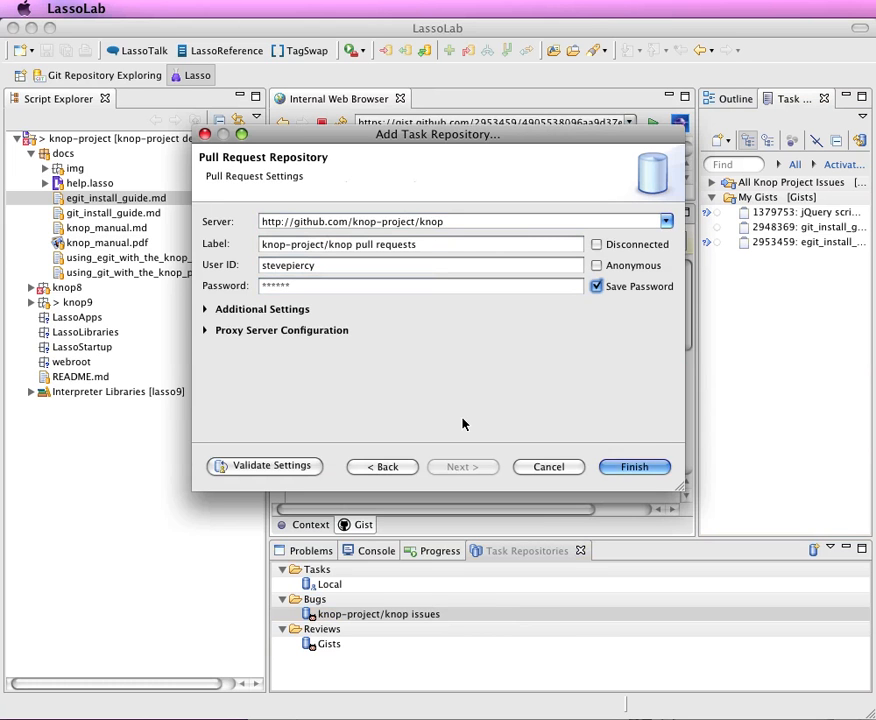
{"action": "left_click", "coordinate": [288, 464]}
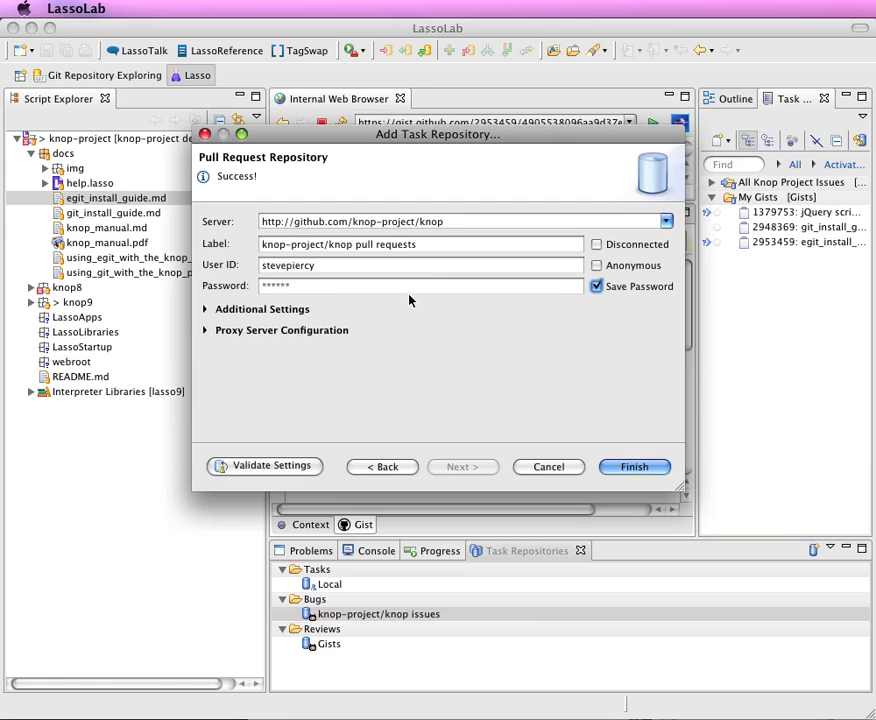
{"action": "left_click", "coordinate": [640, 467]}
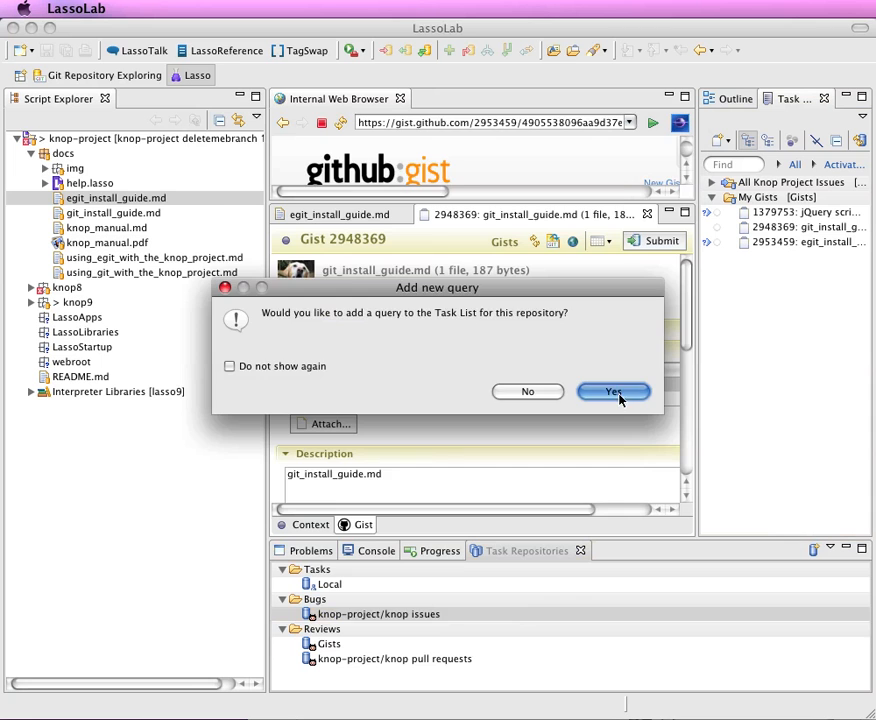
Step: Add a query titled 'Knop Project Pull Requests' and let it synchronize in the background
{"action": "left_click", "coordinate": [619, 396]}
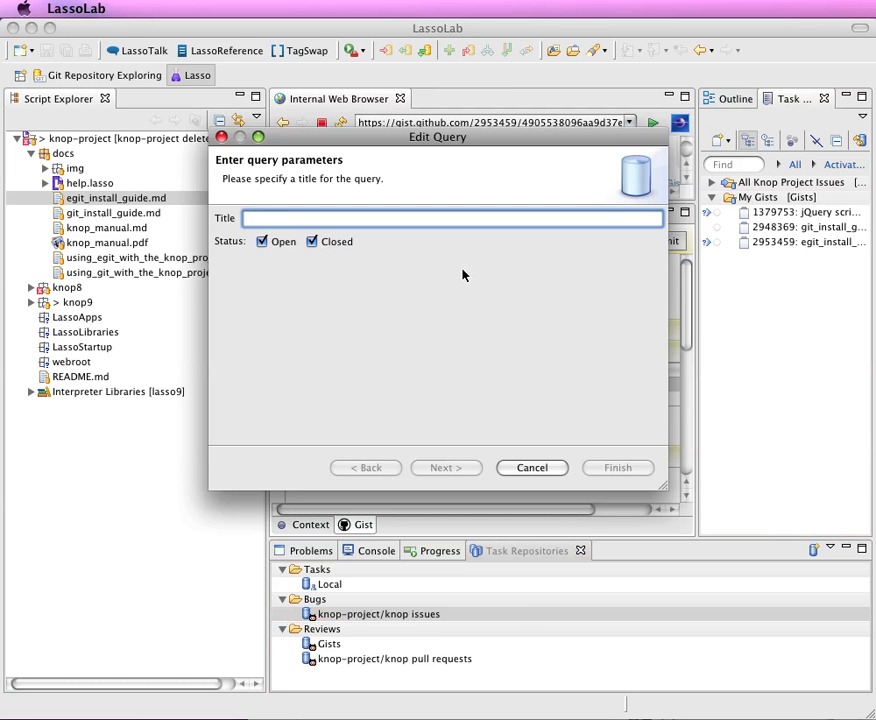
{"action": "type", "text": "Knop "}
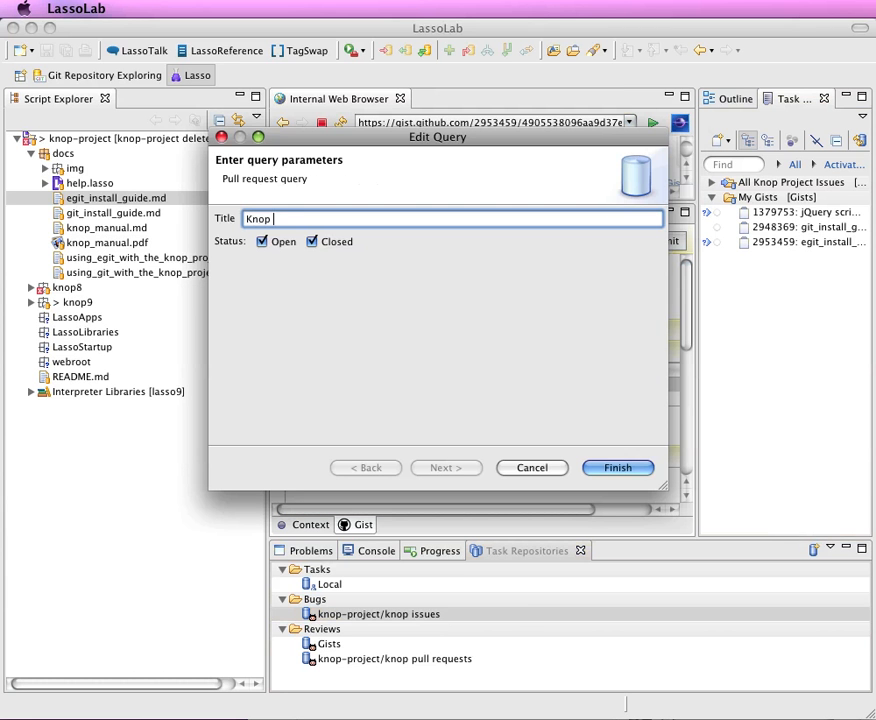
{"action": "type", "text": "Project Pull Requ"}
{"action": "type", "text": "ests"}
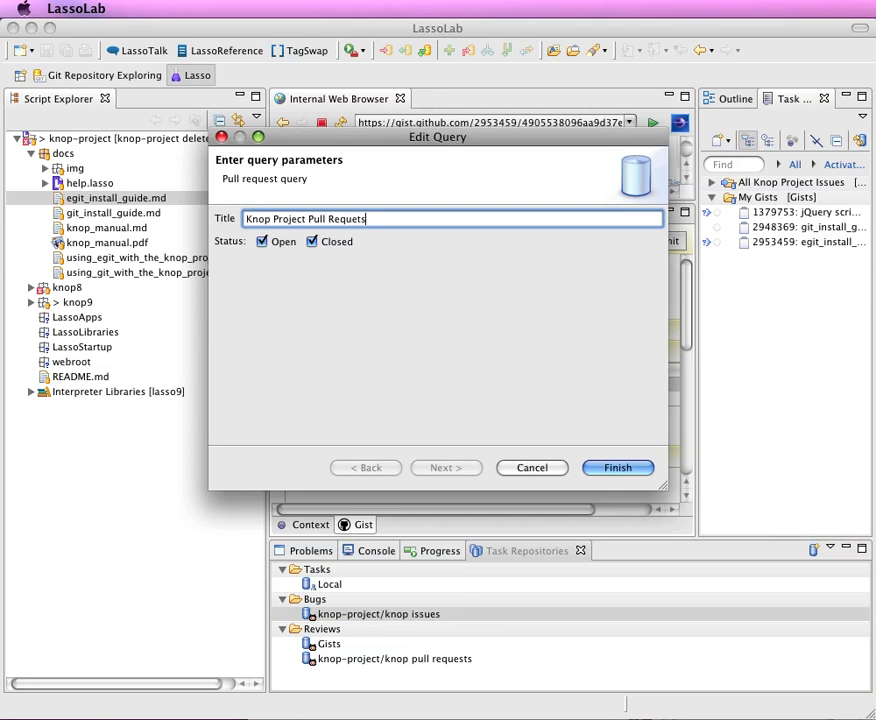
{"action": "key", "text": "Left"}
{"action": "key", "text": "Left"}
{"action": "type", "text": "s"}
{"action": "key", "text": "Right"}
{"action": "key", "text": "Right"}
{"action": "left_click", "coordinate": [618, 466]}
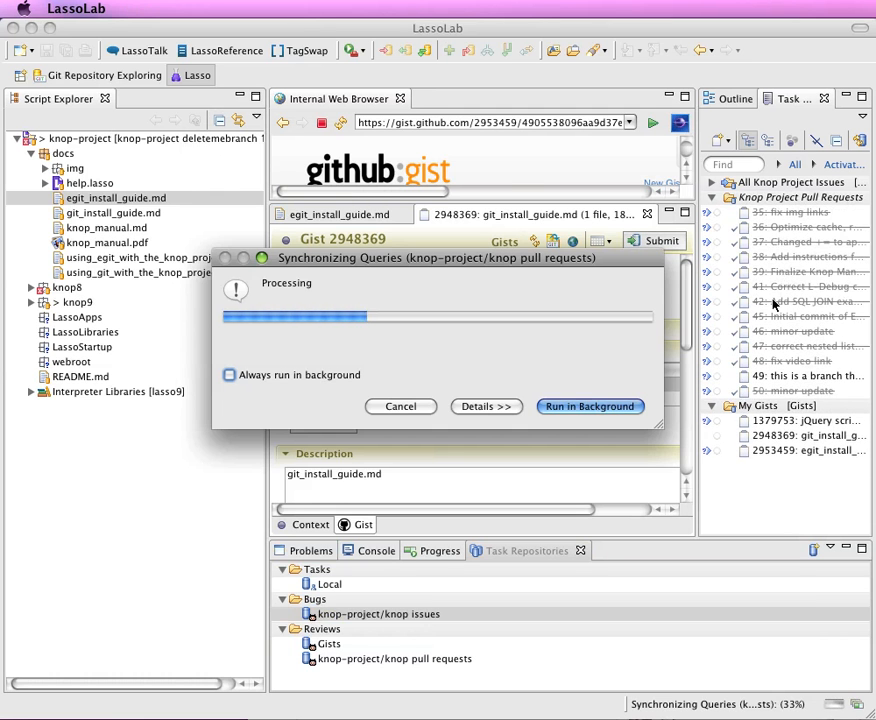
{"action": "left_click", "coordinate": [592, 408]}
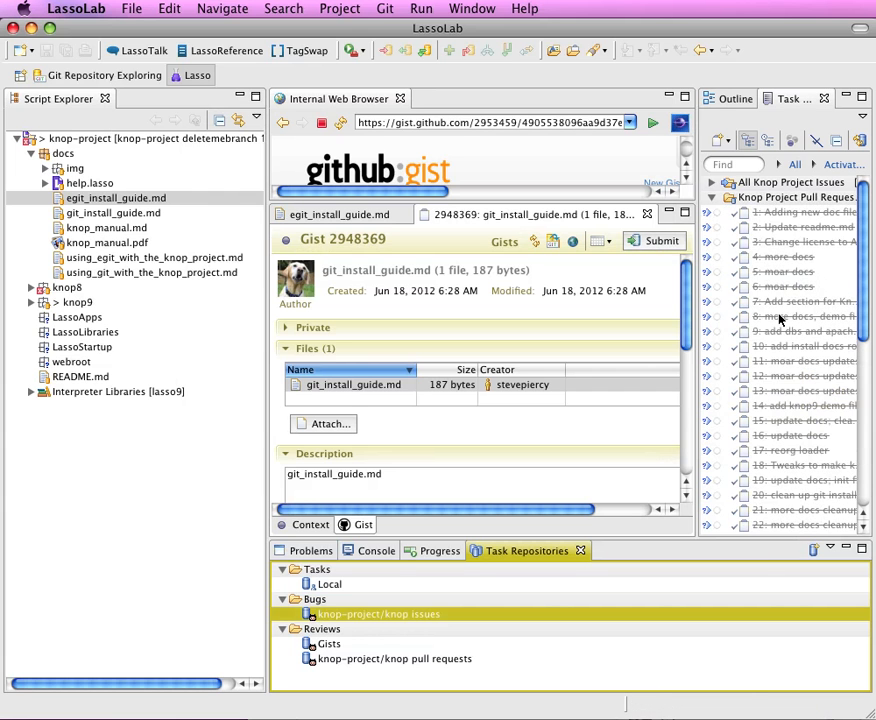
Step: Open pull request 49 maximized and close the 2948369 and egit_install_guide.md editors
{"action": "scroll", "coordinate": [779, 322], "scroll_direction": "down", "scroll_amount": 10}
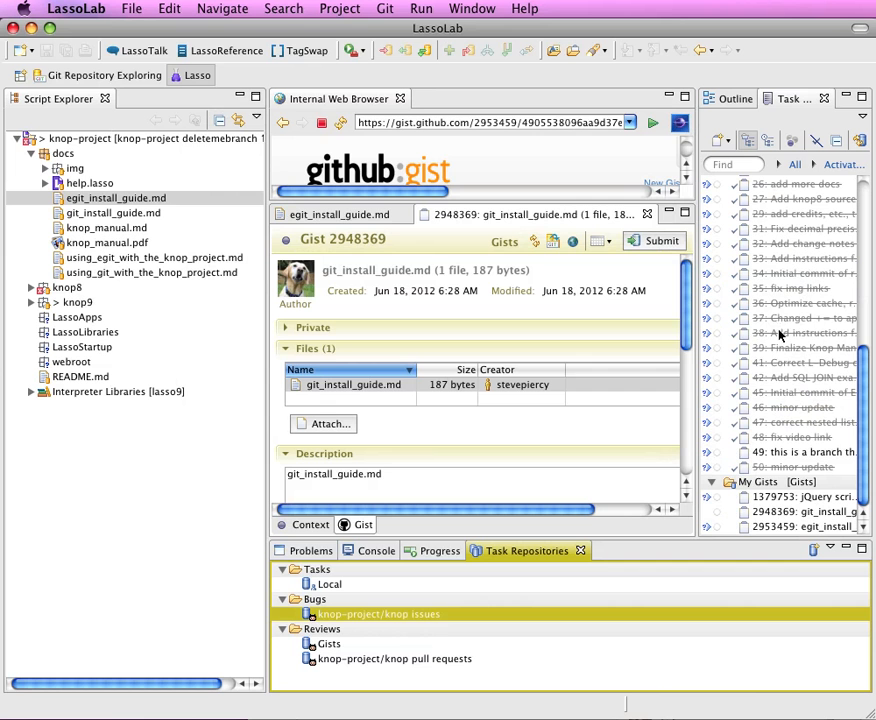
{"action": "double_click", "coordinate": [745, 453]}
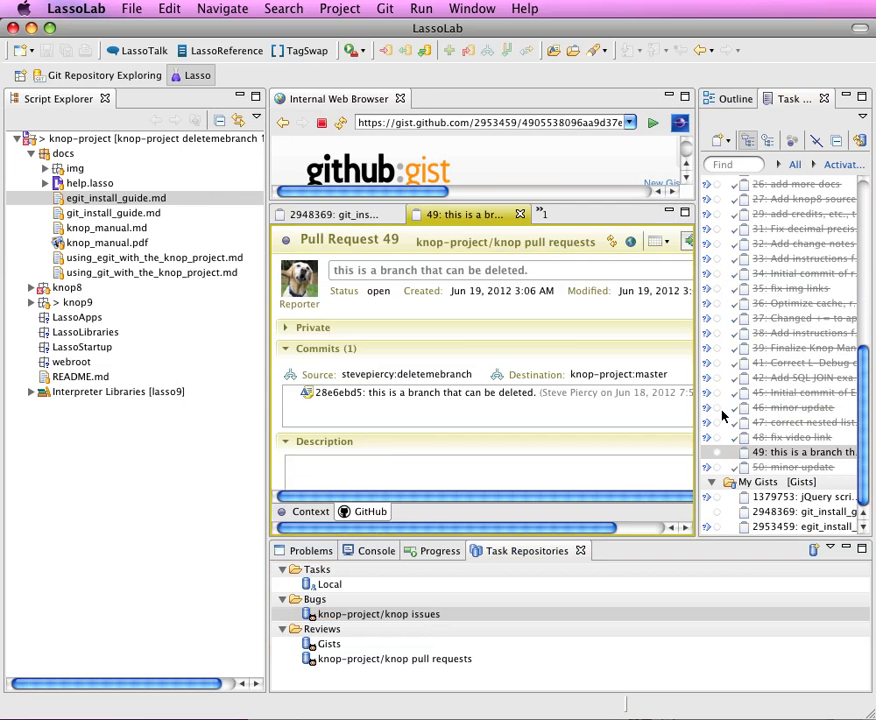
{"action": "left_click", "coordinate": [686, 213]}
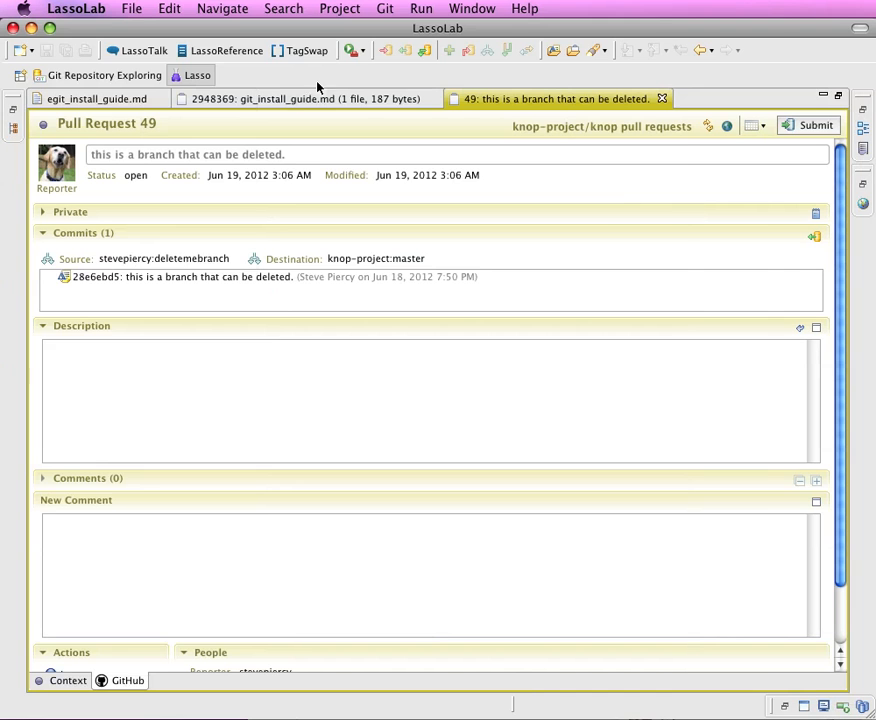
{"action": "left_click", "coordinate": [430, 99]}
{"action": "left_click", "coordinate": [159, 99]}
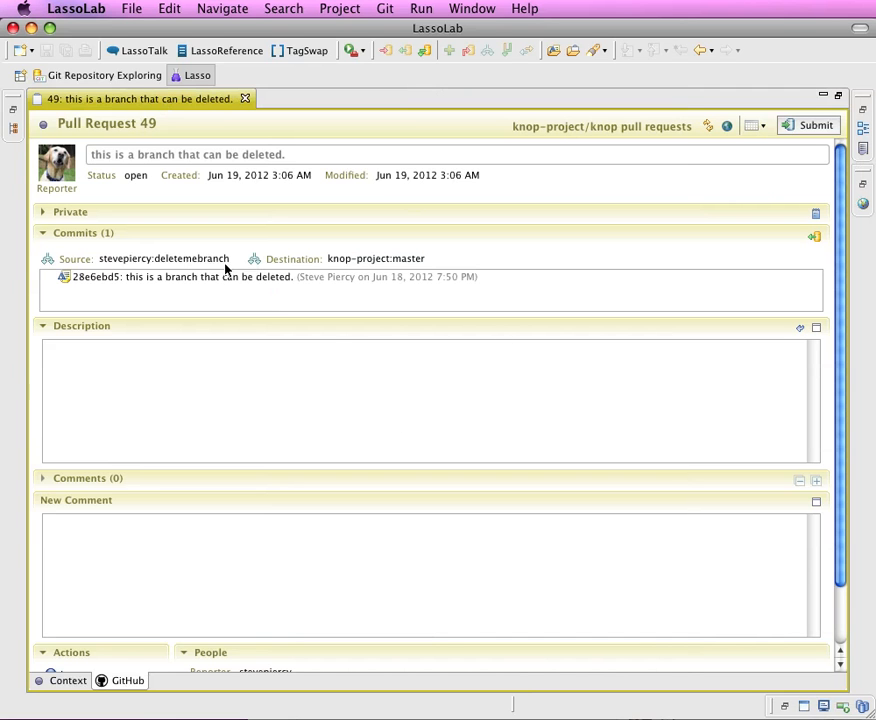
Step: Try opening commit 28e6eb5 and dismiss the repository-not-found error
{"action": "left_click", "coordinate": [112, 278]}
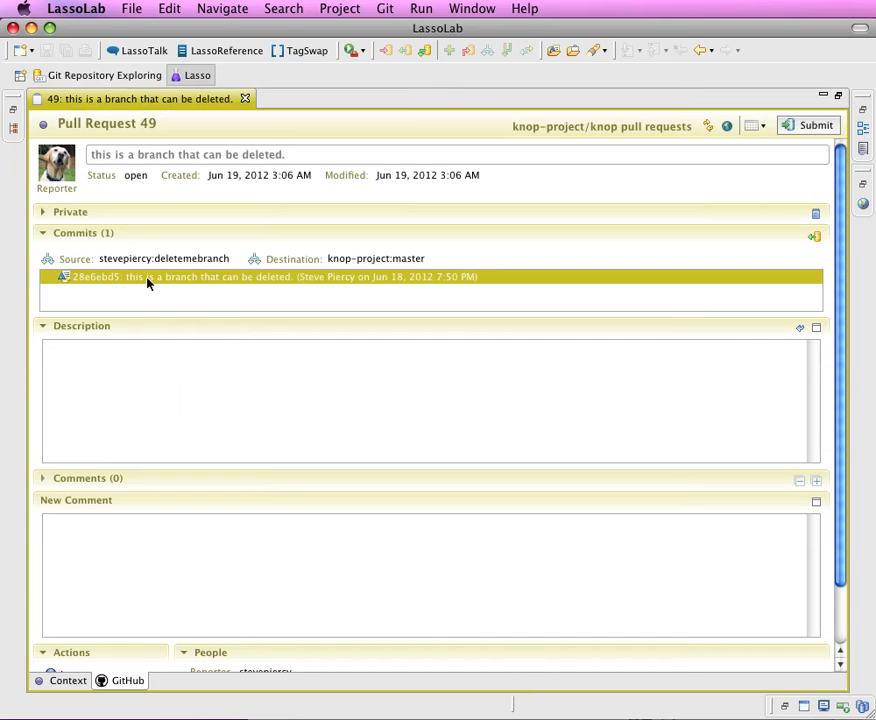
{"action": "double_click", "coordinate": [147, 283]}
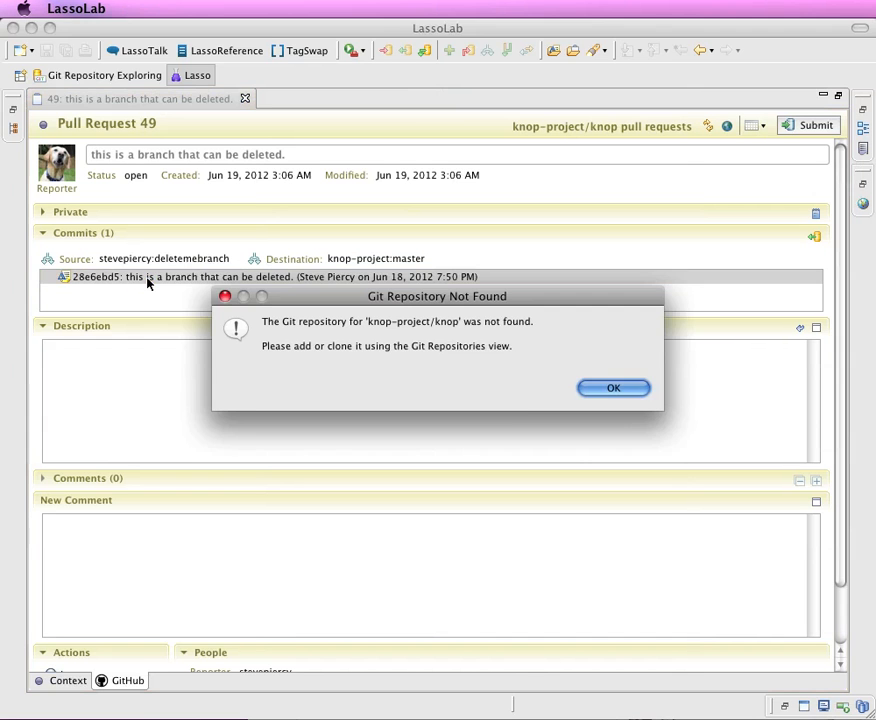
{"action": "left_click", "coordinate": [636, 389]}
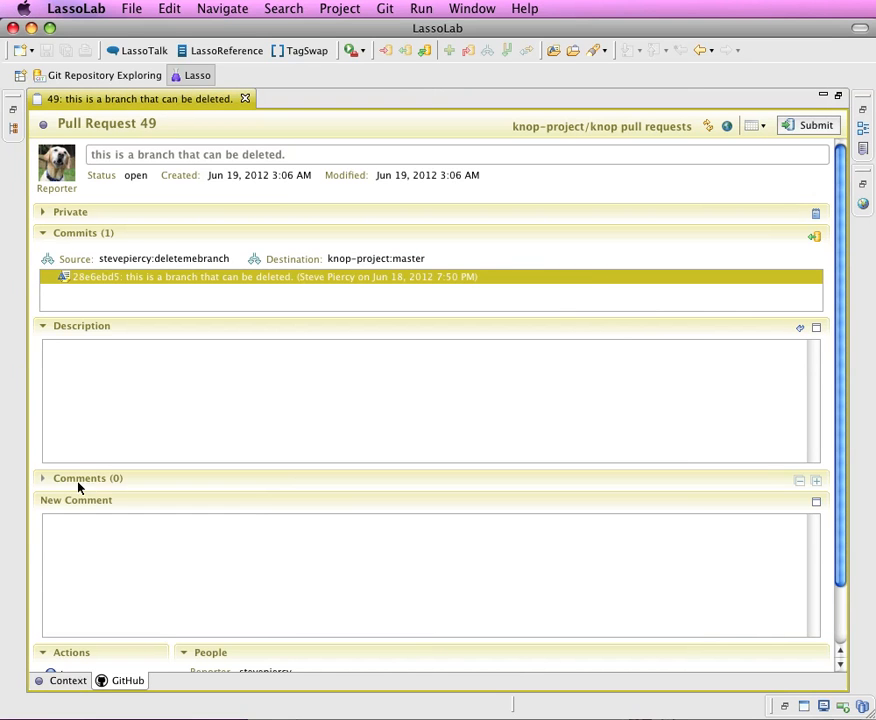
{"action": "scroll", "coordinate": [103, 540], "scroll_direction": "down", "scroll_amount": 3}
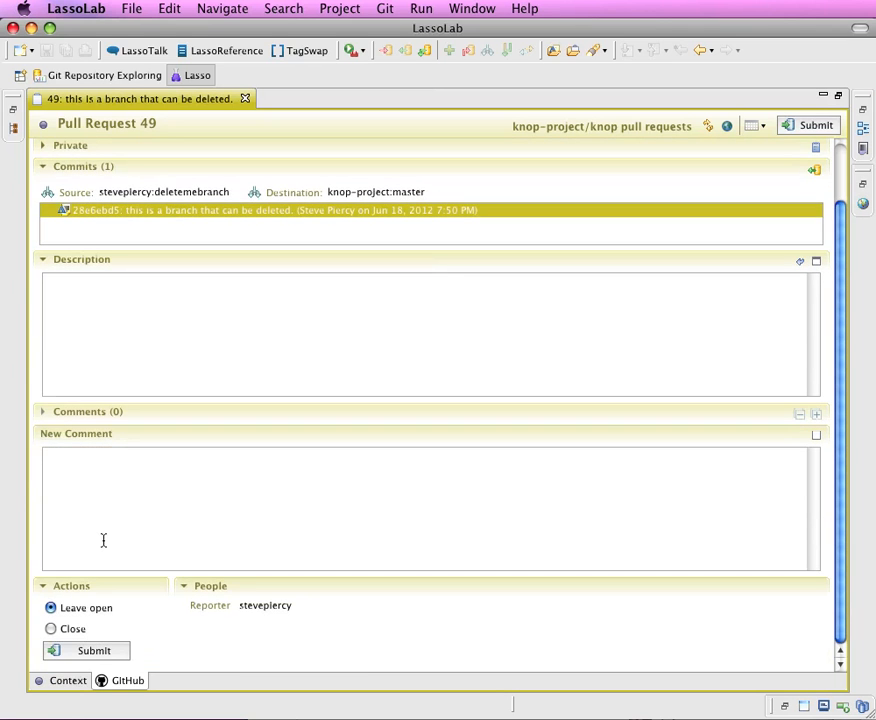
{"action": "scroll", "coordinate": [103, 540], "scroll_direction": "up", "scroll_amount": 3}
{"action": "scroll", "coordinate": [103, 540], "scroll_direction": "down", "scroll_amount": 3}
{"action": "scroll", "coordinate": [103, 540], "scroll_direction": "up", "scroll_amount": 3}
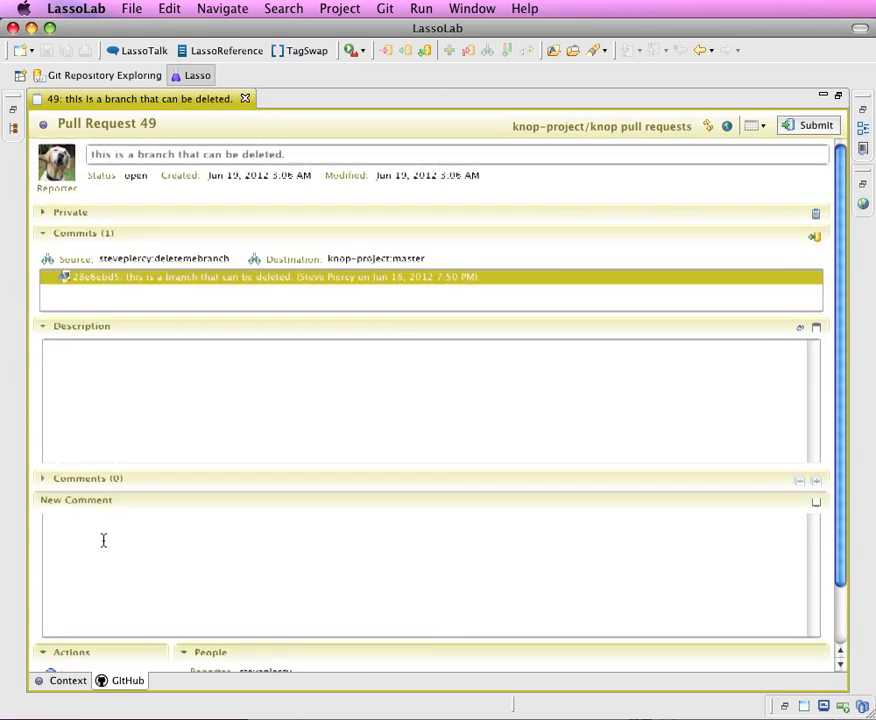